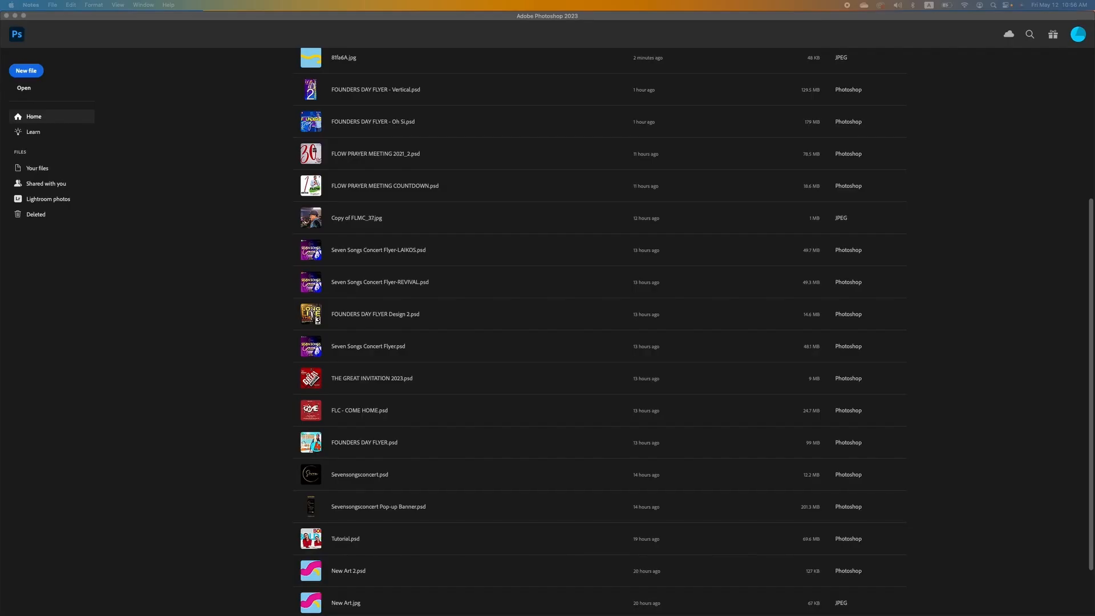
Scroll the recent files, then close the Home screen to reach the empty workspace.
{"action": "scroll", "coordinate": [192, 201], "scroll_direction": "up", "scroll_amount": 5}
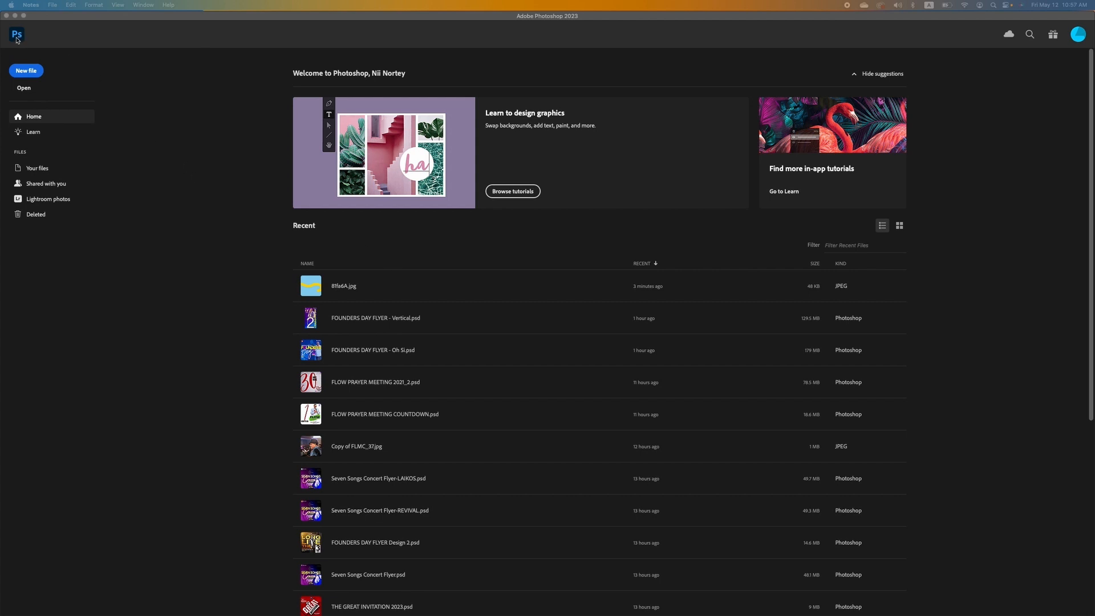
{"action": "left_click", "coordinate": [16, 35]}
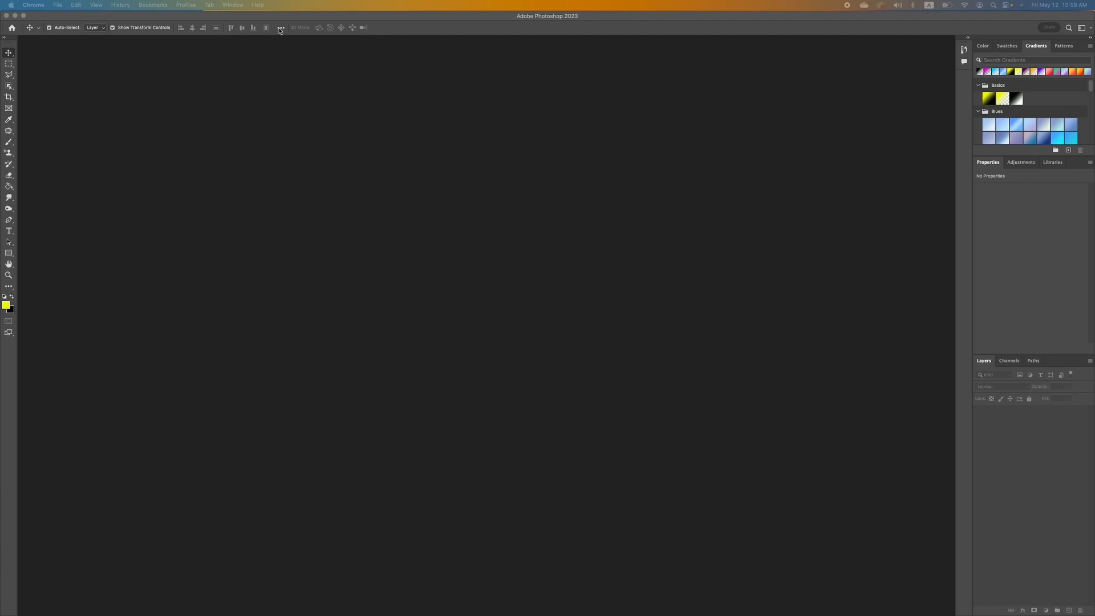
Bring Photoshop forward and switch from the Rectangular Marquee to the Lasso tool.
{"action": "left_click", "coordinate": [403, 29]}
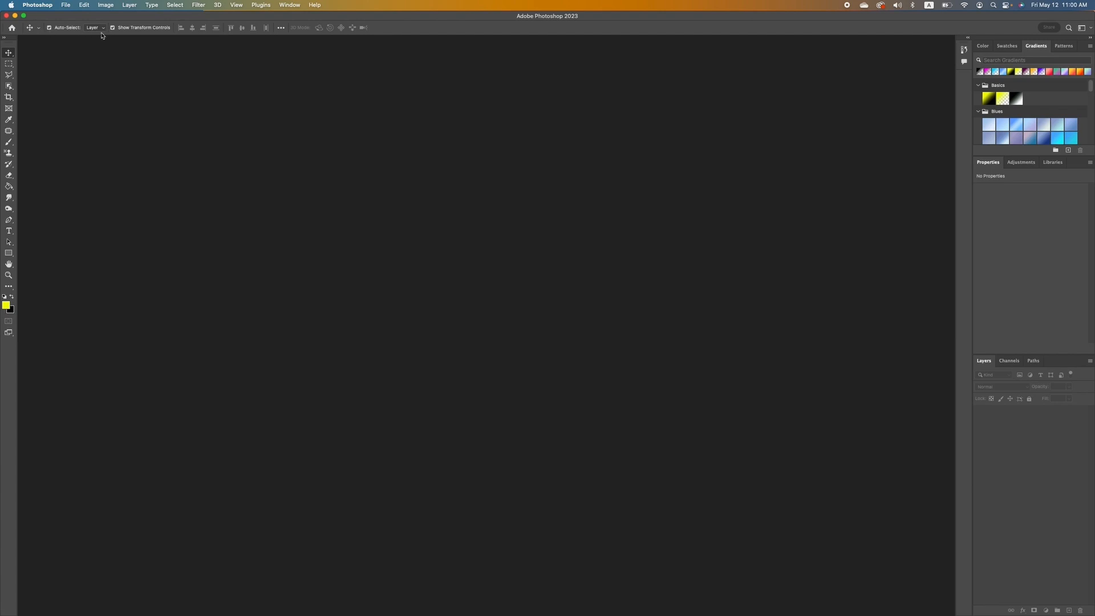
{"action": "left_click", "coordinate": [10, 65]}
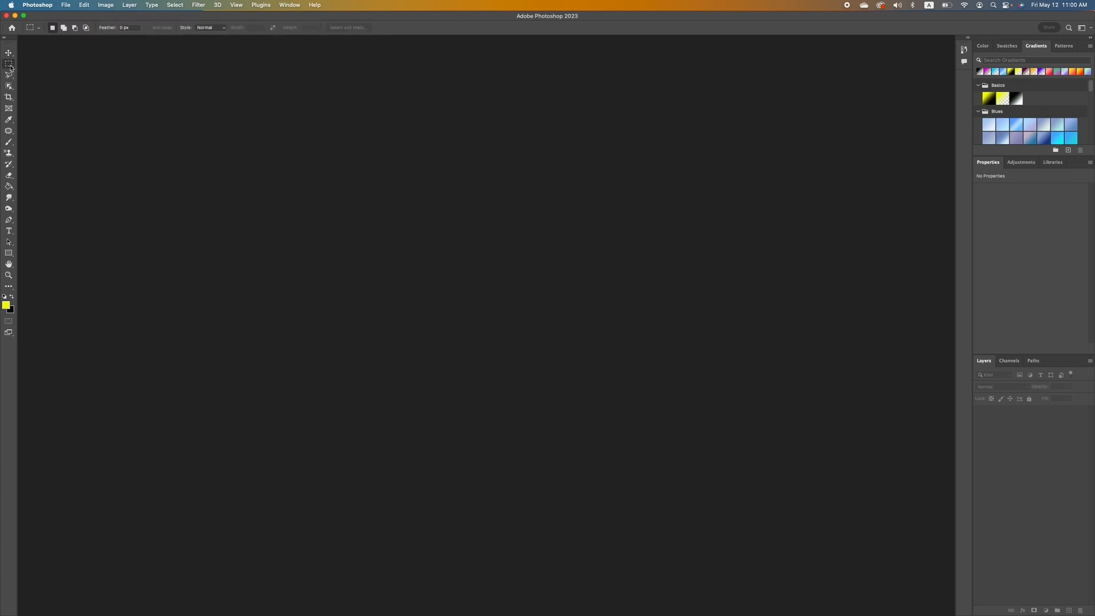
{"action": "left_click", "coordinate": [8, 79]}
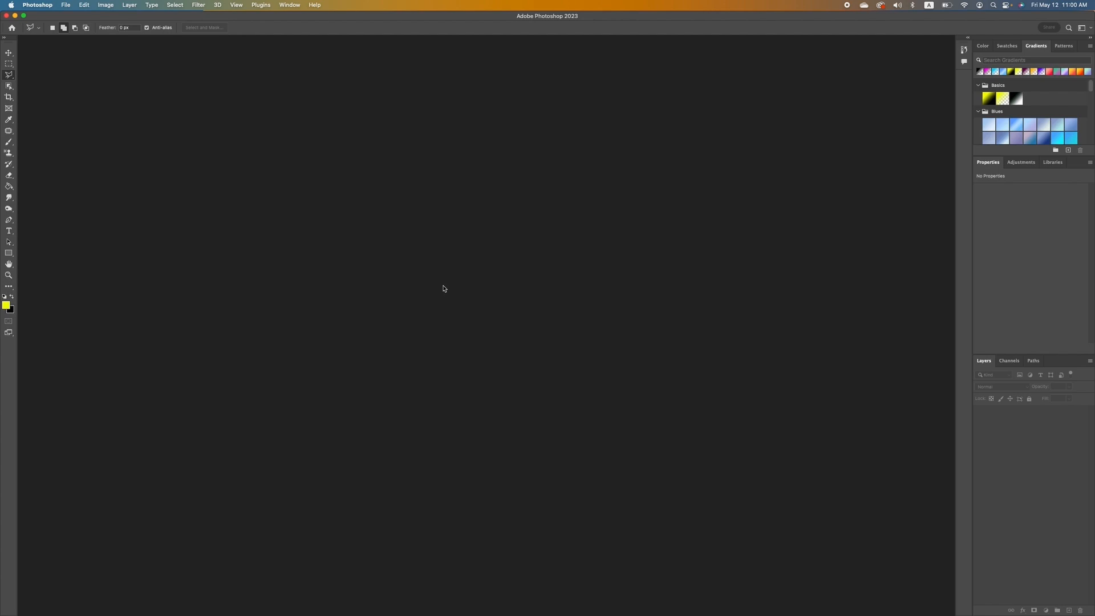
Create a 10 × 6 in, 300 ppi artboard document with a White background from the 10x10 preset.
{"action": "left_click", "coordinate": [67, 5]}
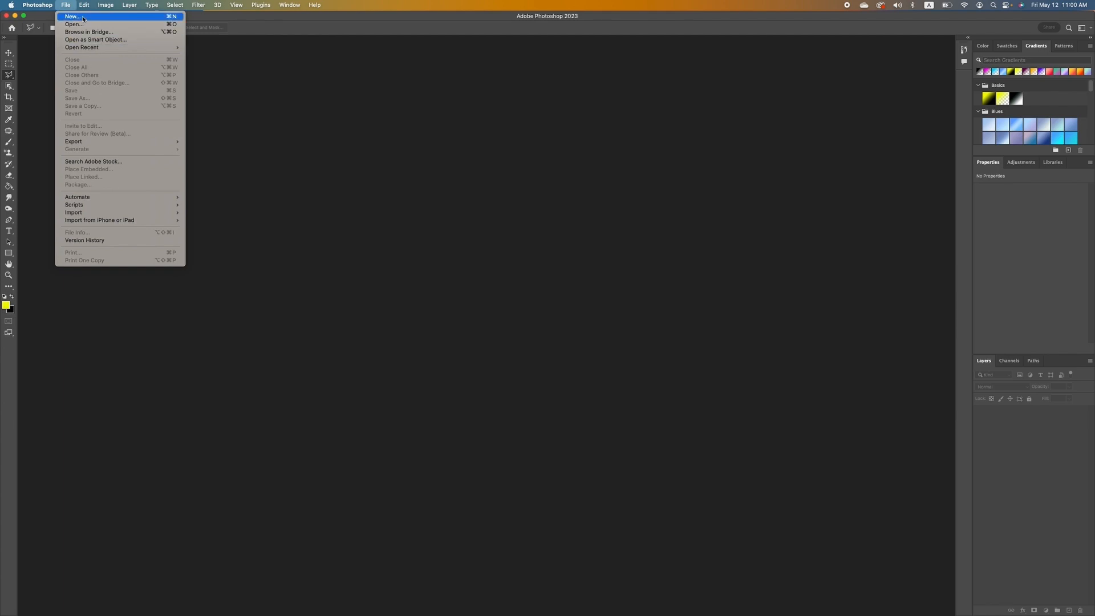
{"action": "left_click", "coordinate": [83, 17]}
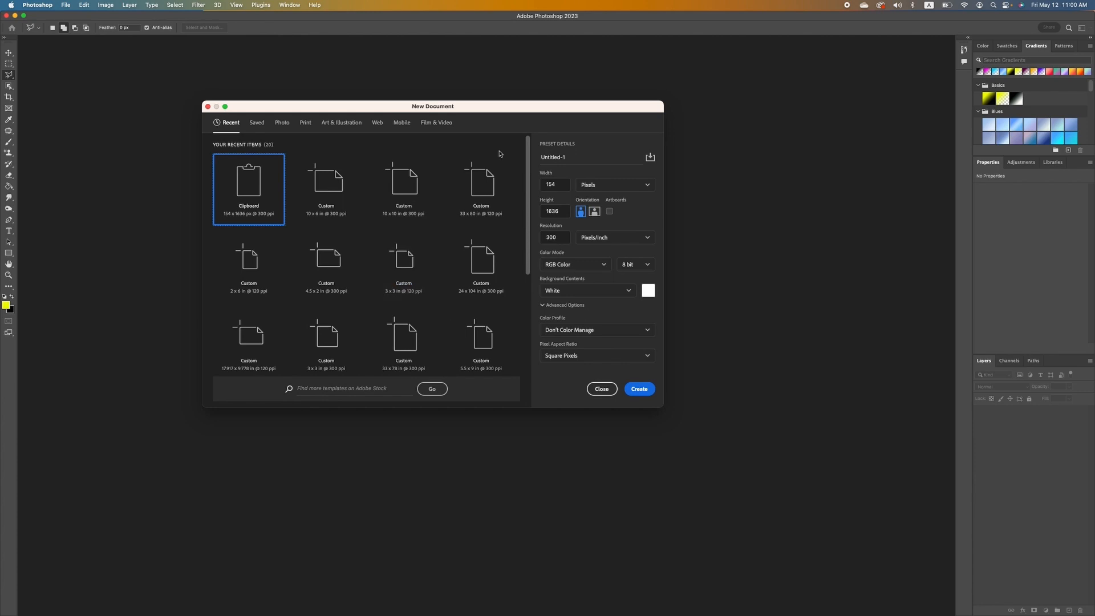
{"action": "left_click", "coordinate": [407, 184]}
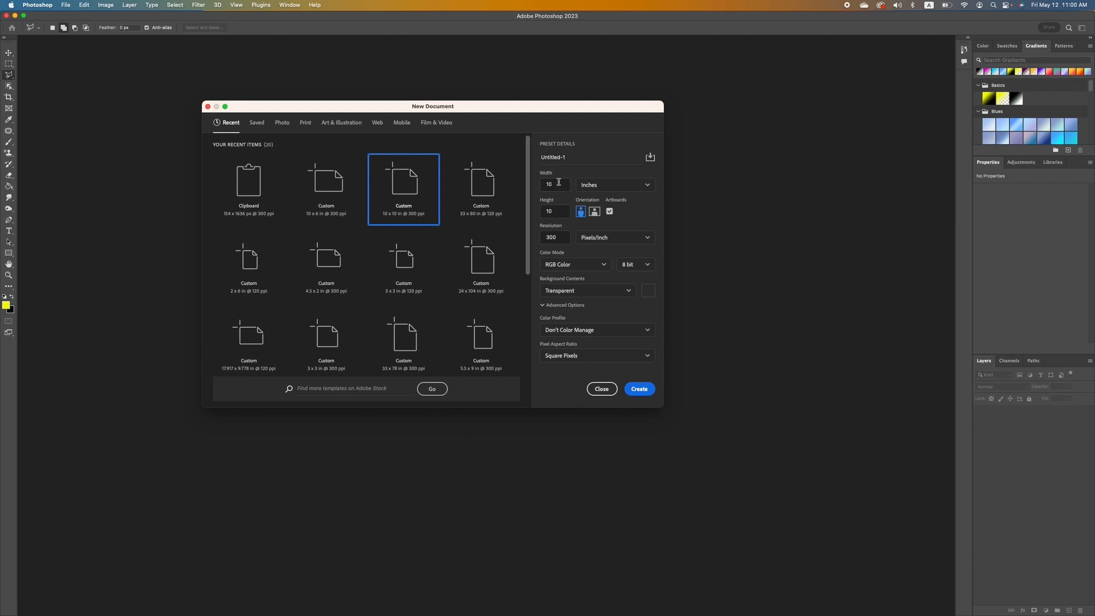
{"action": "left_click", "coordinate": [560, 212]}
{"action": "type", "text": "6"}
{"action": "left_click", "coordinate": [613, 293]}
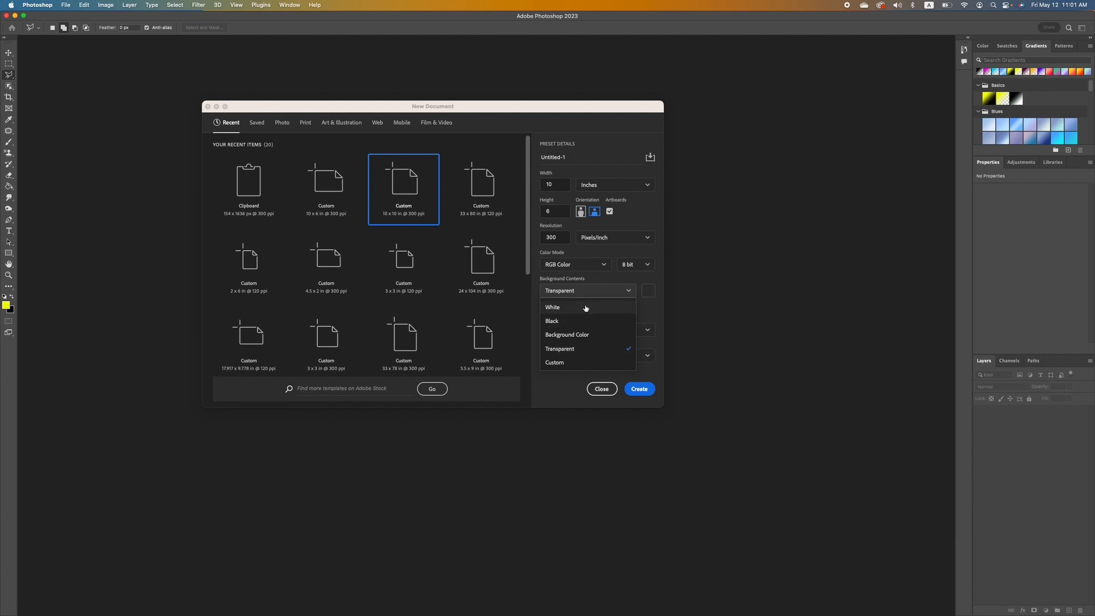
{"action": "left_click", "coordinate": [586, 307]}
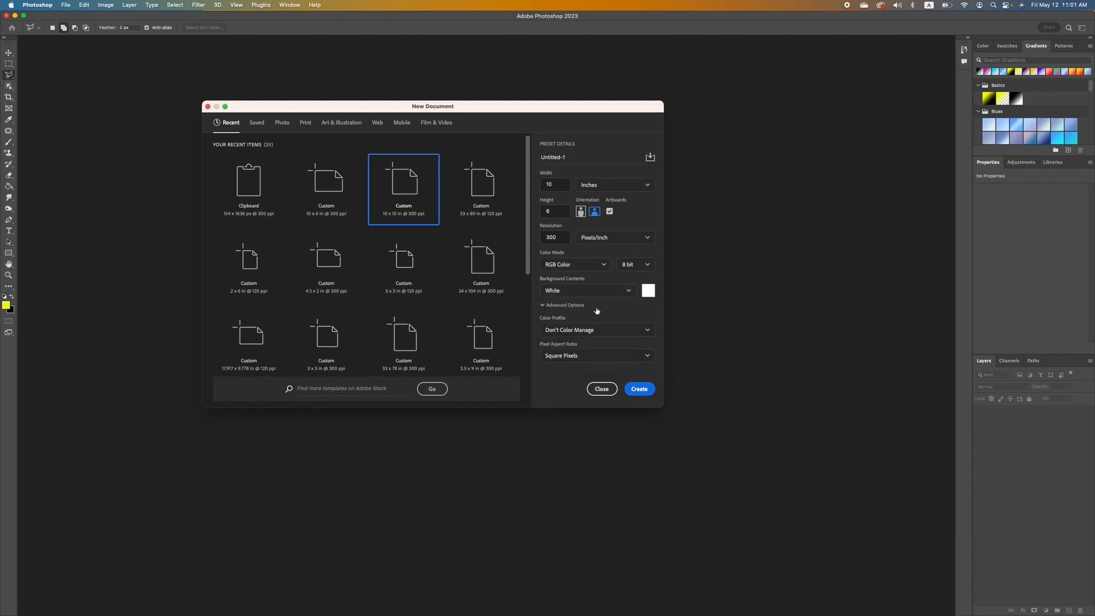
{"action": "left_click", "coordinate": [638, 389]}
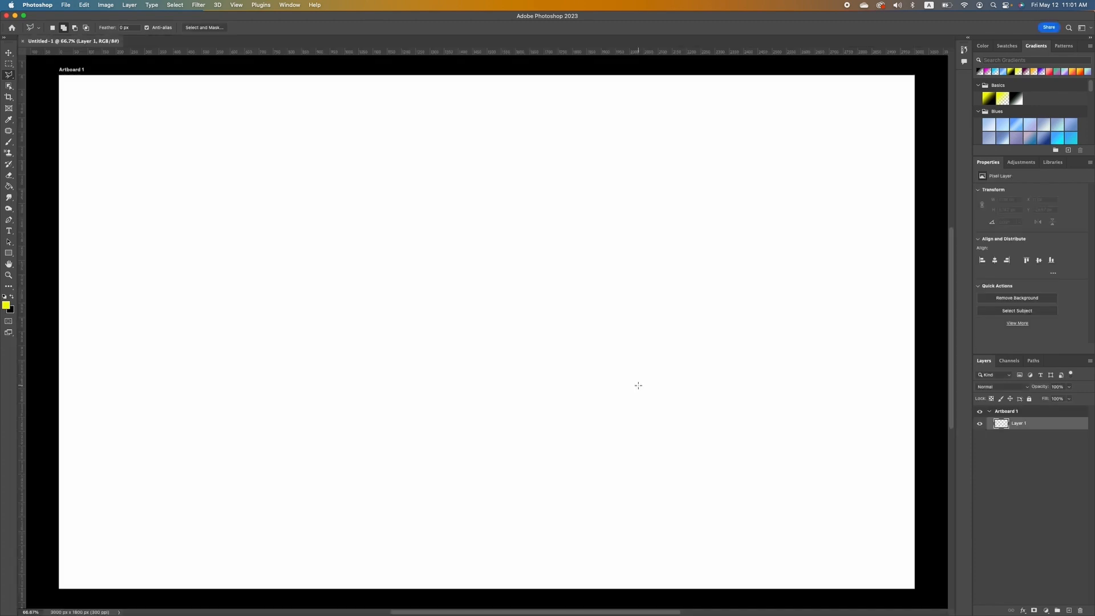
Place the .avif portrait from Finder onto Artboard 1, accept Camera Raw, and commit it.
{"action": "scroll", "coordinate": [637, 387], "scroll_direction": "down", "scroll_amount": 5}
{"action": "scroll", "coordinate": [637, 387], "scroll_direction": "up", "scroll_amount": 10}
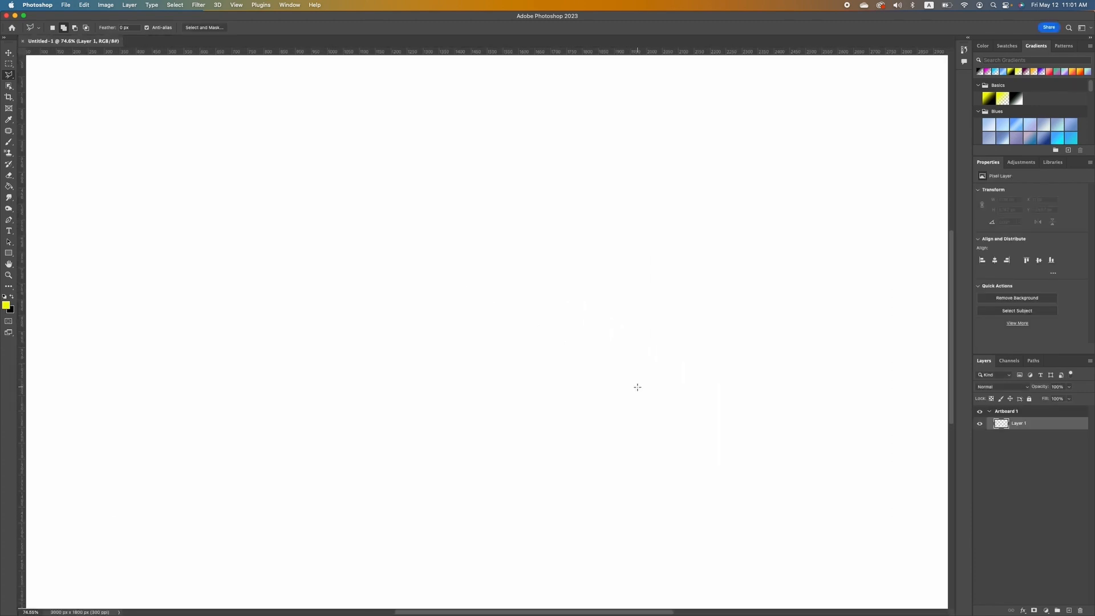
{"action": "scroll", "coordinate": [637, 387], "scroll_direction": "down", "scroll_amount": 5}
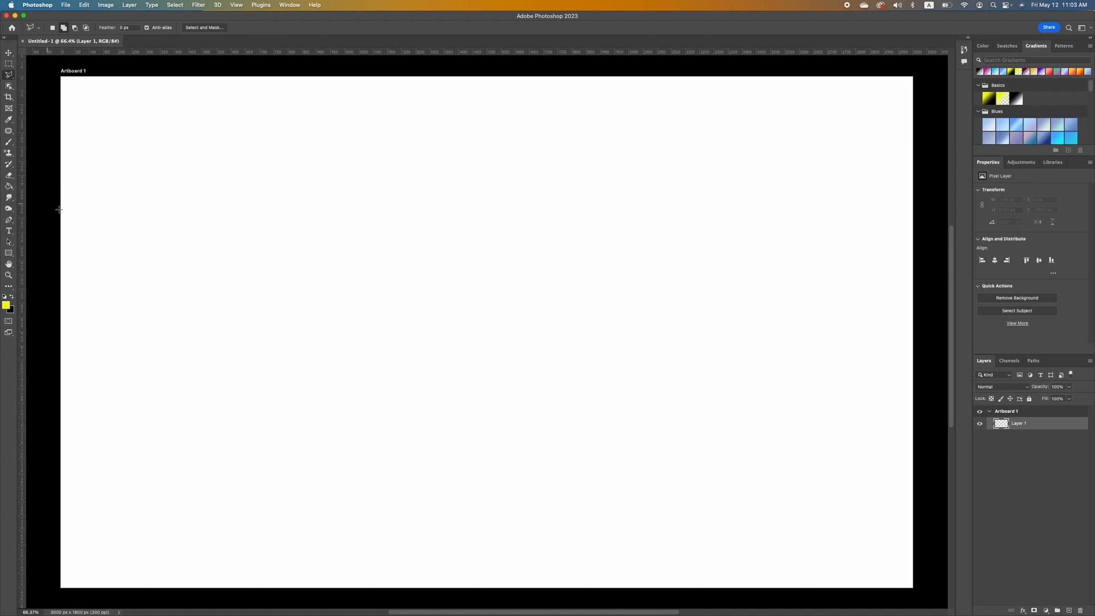
{"action": "key", "text": "super+Tab"}
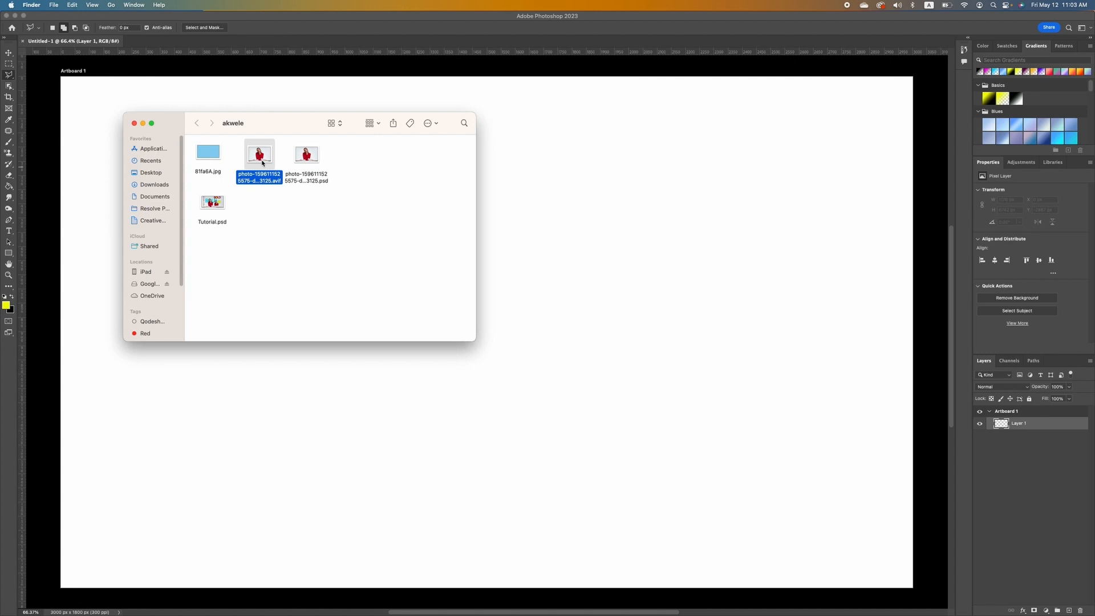
{"action": "left_click_drag", "start_coordinate": [262, 163], "coordinate": [654, 352]}
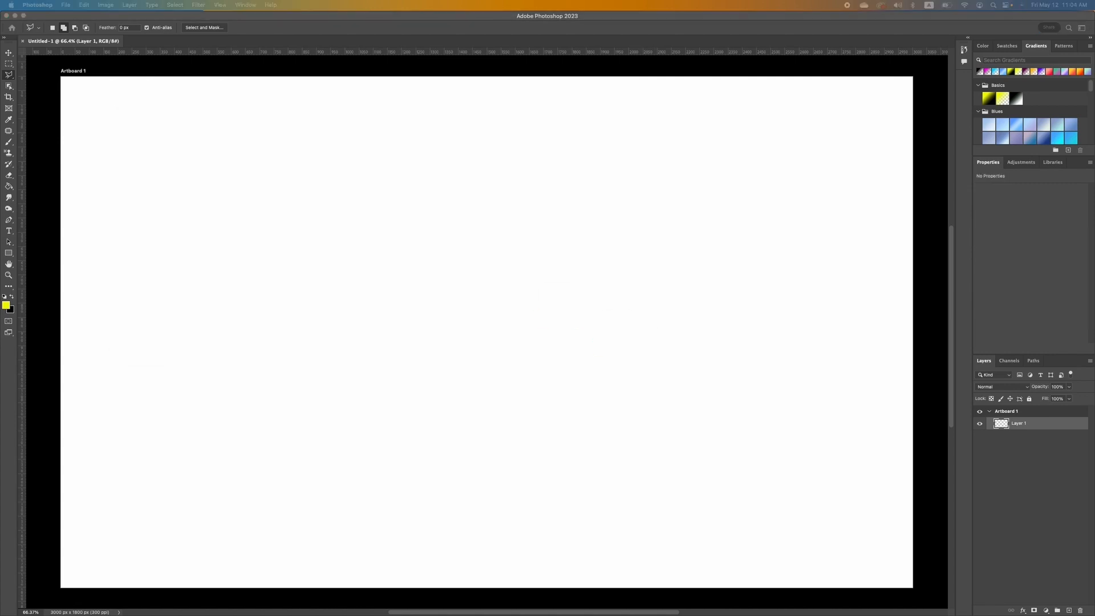
{"action": "left_click_drag", "start_coordinate": [233, 33], "coordinate": [474, 155]}
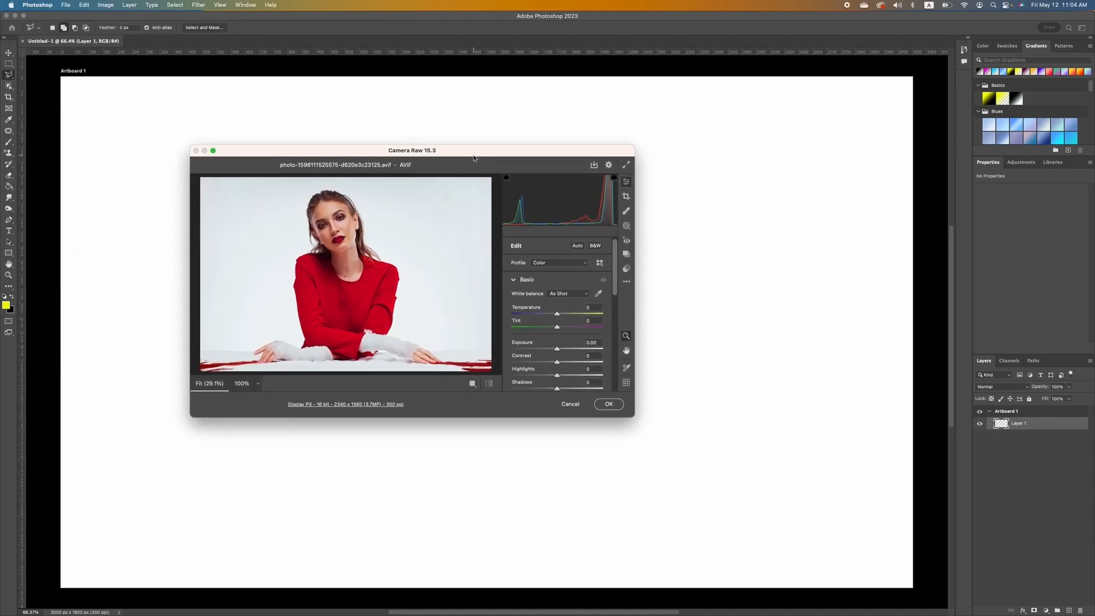
{"action": "left_click", "coordinate": [609, 405]}
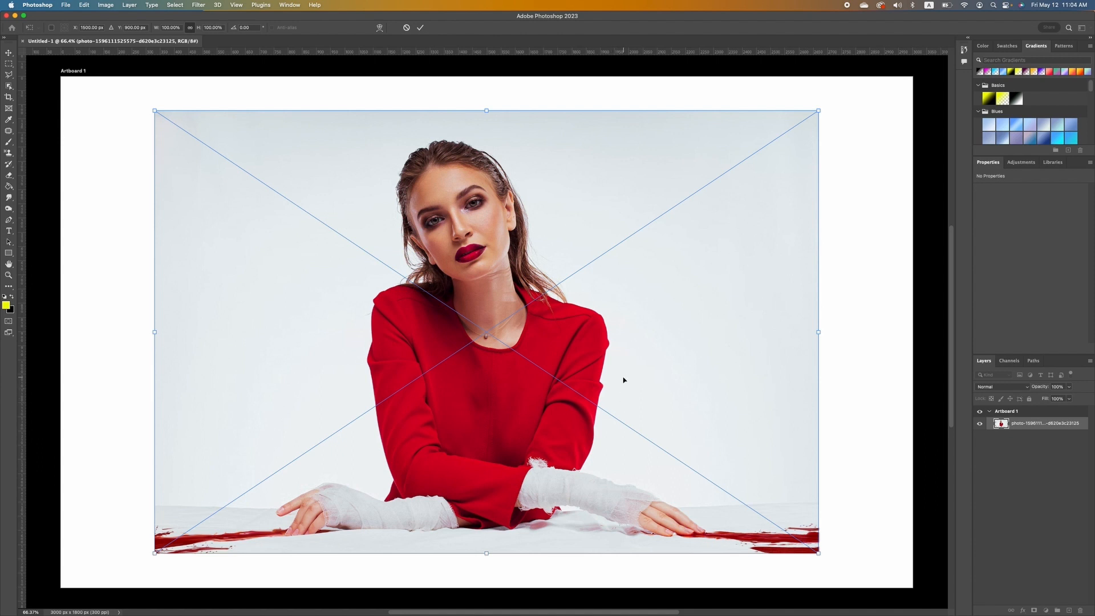
{"action": "key", "text": "Return"}
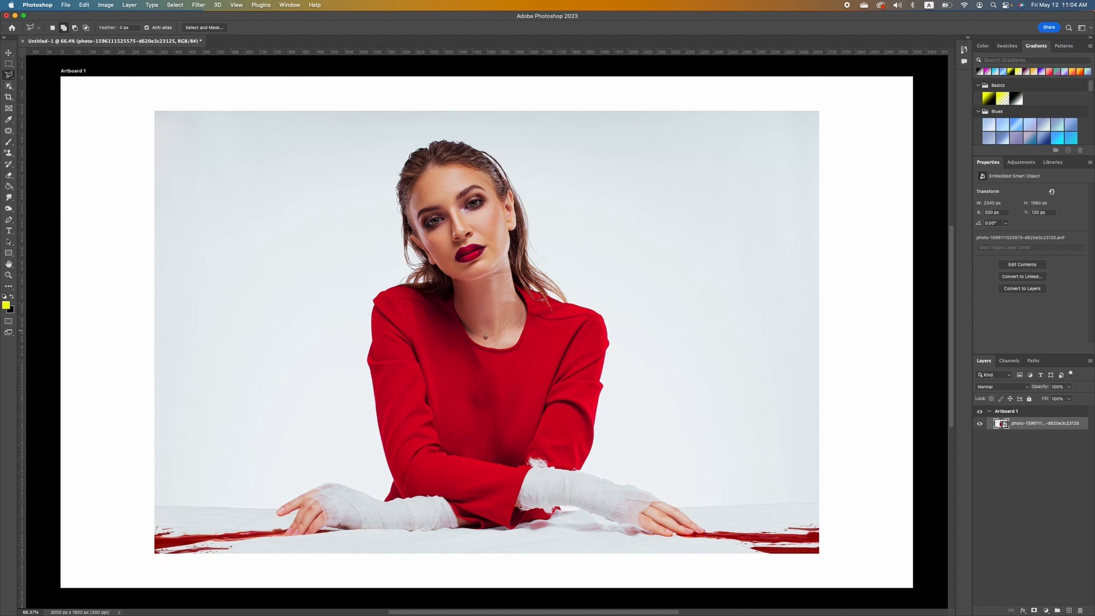
{"action": "key", "text": "super+Tab"}
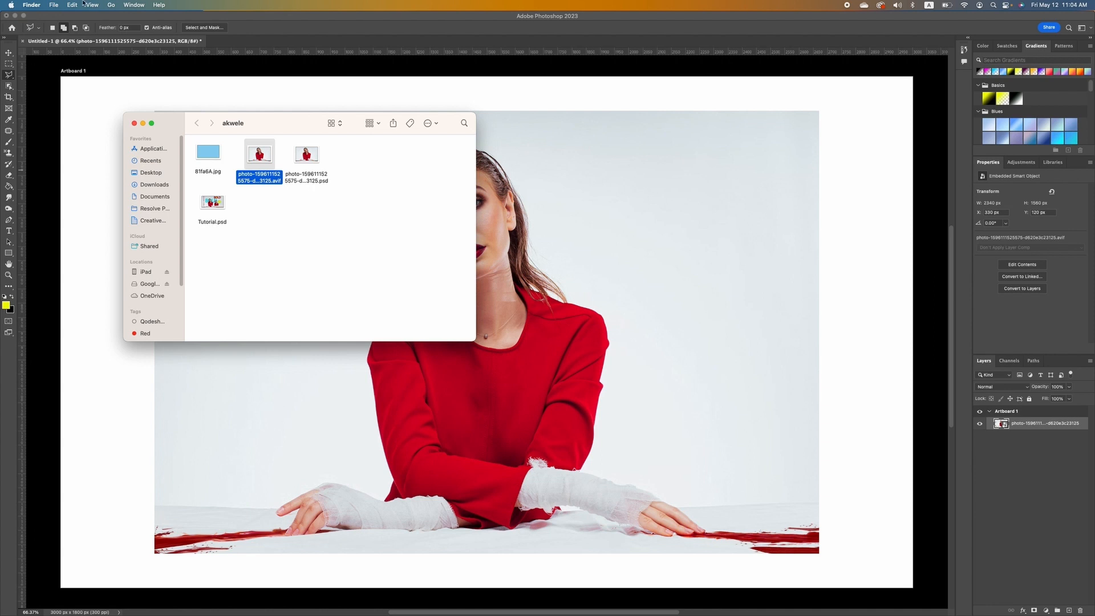
Open 81fa6A.jpg with Adobe Photoshop 2023 from Finder's Open With menu.
{"action": "right_click", "coordinate": [210, 150]}
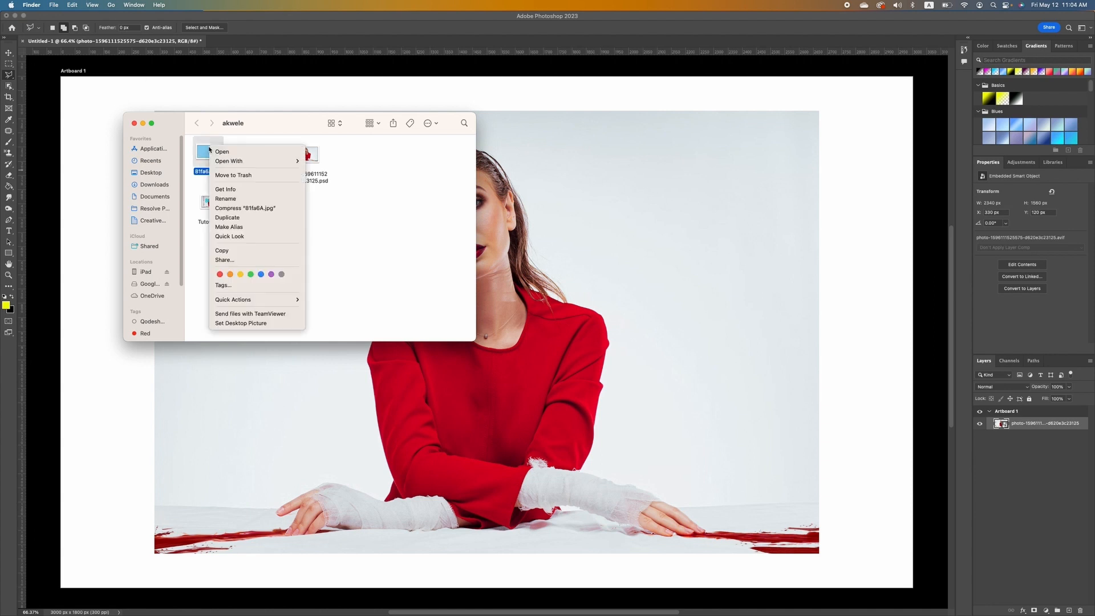
{"action": "mouse_move", "coordinate": [259, 161]}
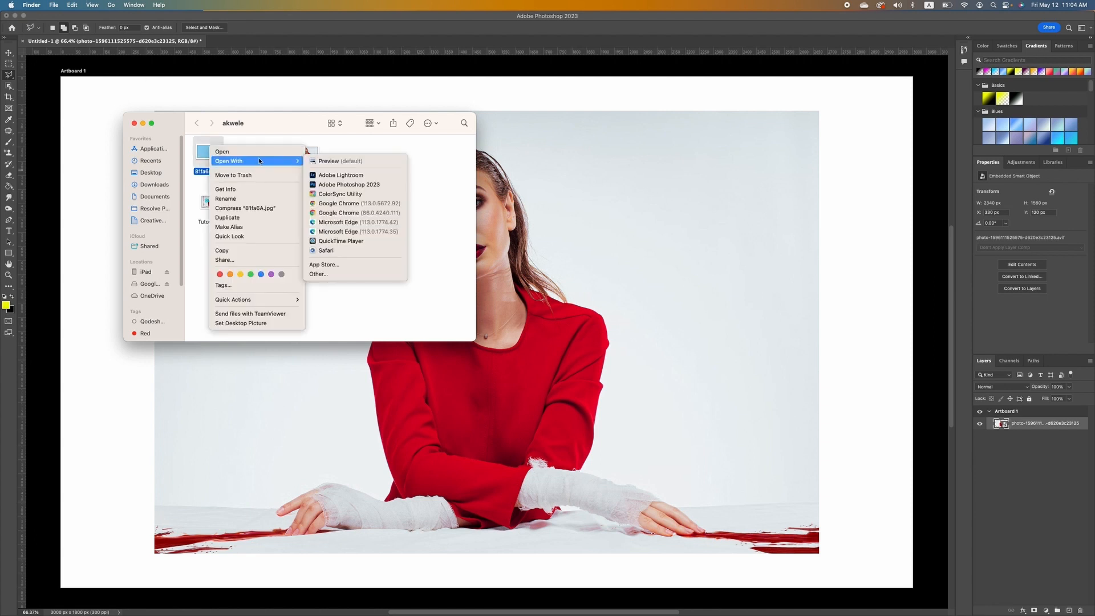
{"action": "left_click", "coordinate": [347, 184]}
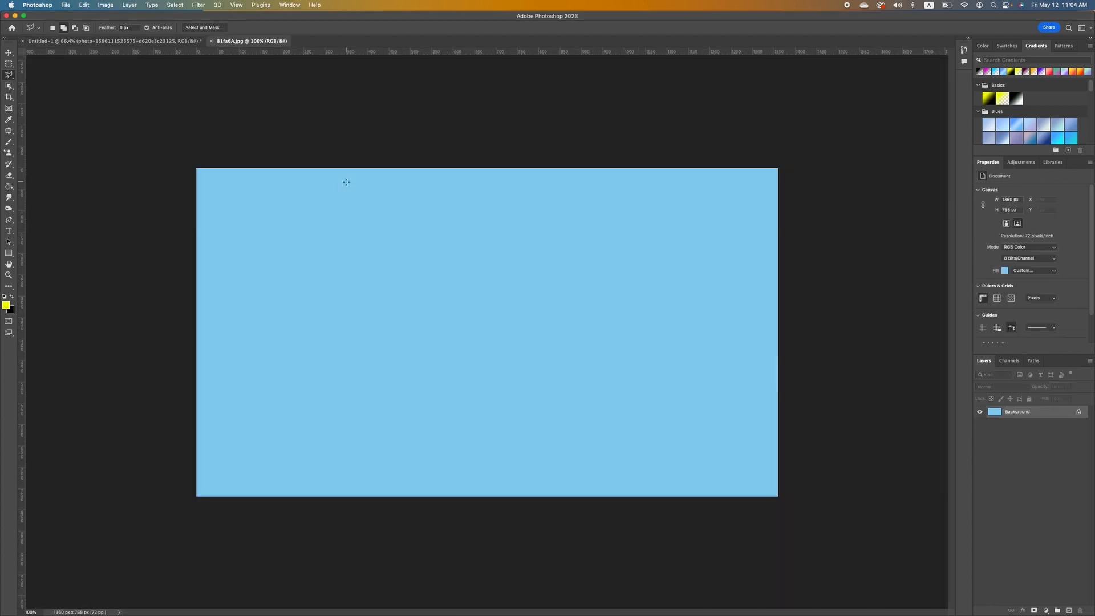
Check the File menu and the 81fa6A.jpg tab, then return to the Untitled-1 artboard document.
{"action": "scroll", "coordinate": [312, 176], "scroll_direction": "up", "scroll_amount": 3}
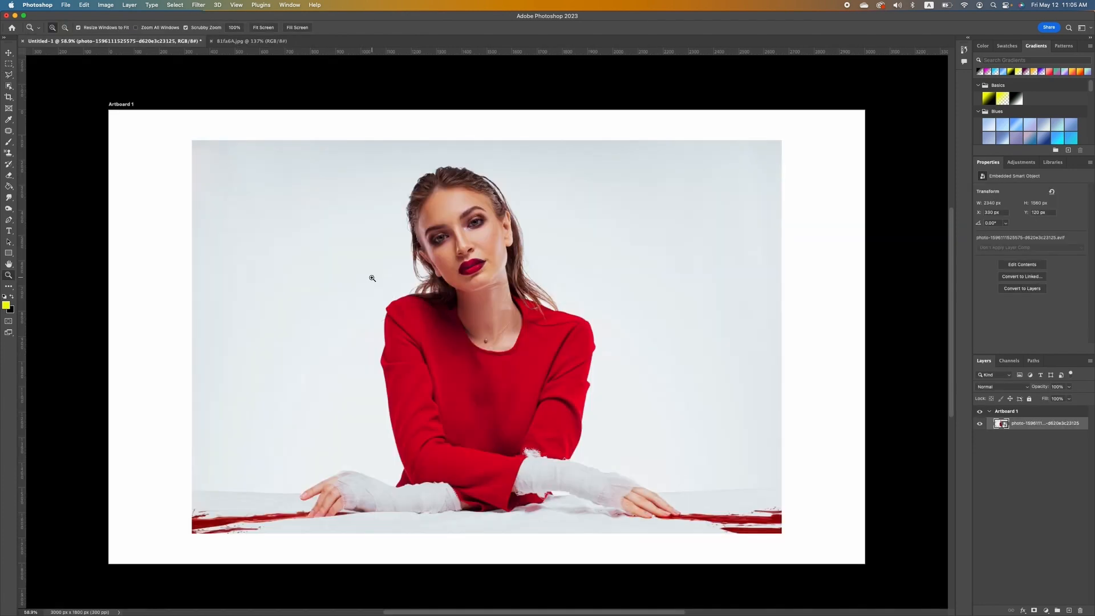
{"action": "left_click", "coordinate": [68, 5]}
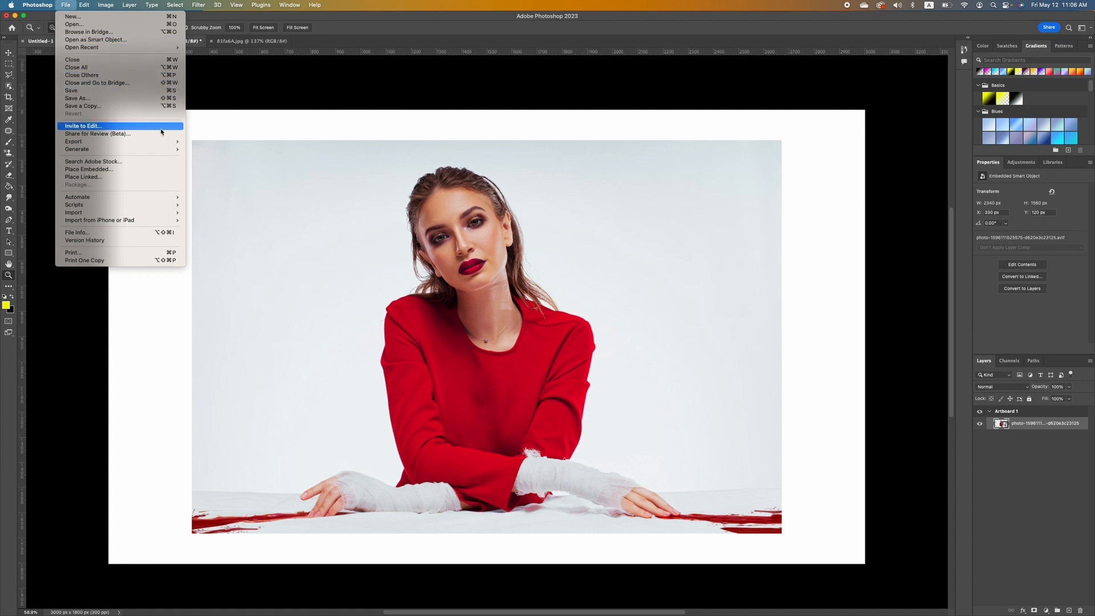
{"action": "left_click", "coordinate": [258, 42]}
{"action": "left_click", "coordinate": [258, 42]}
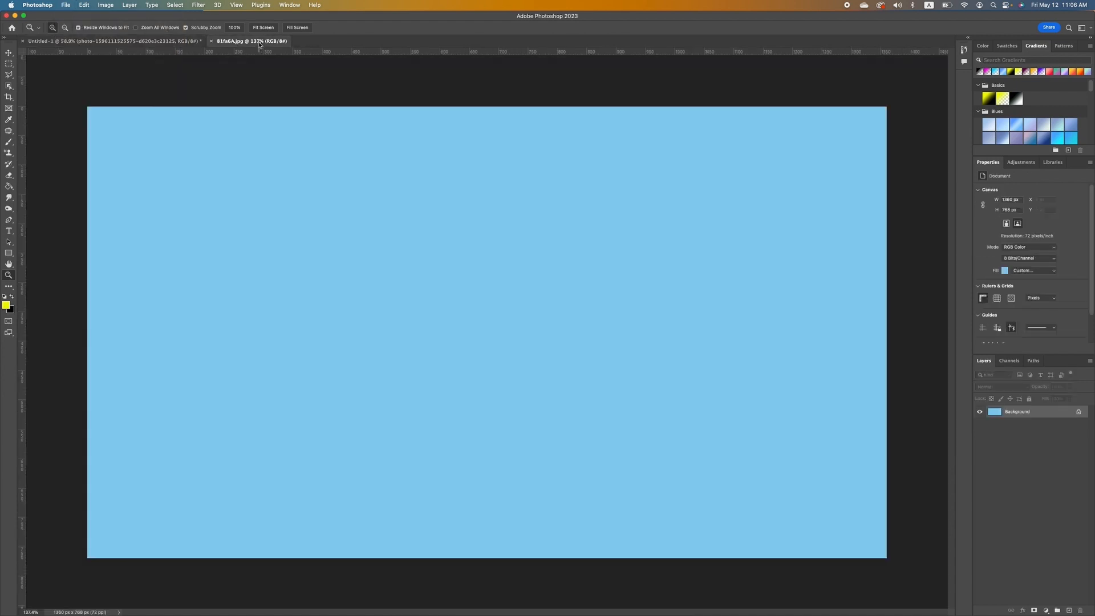
{"action": "left_click", "coordinate": [66, 6]}
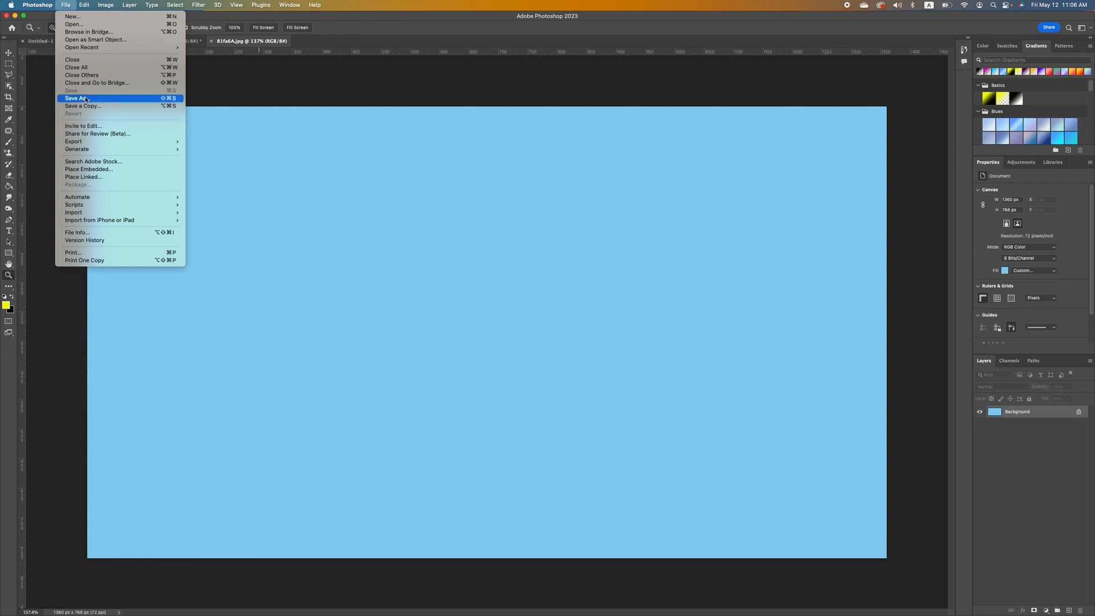
{"action": "left_click", "coordinate": [140, 42]}
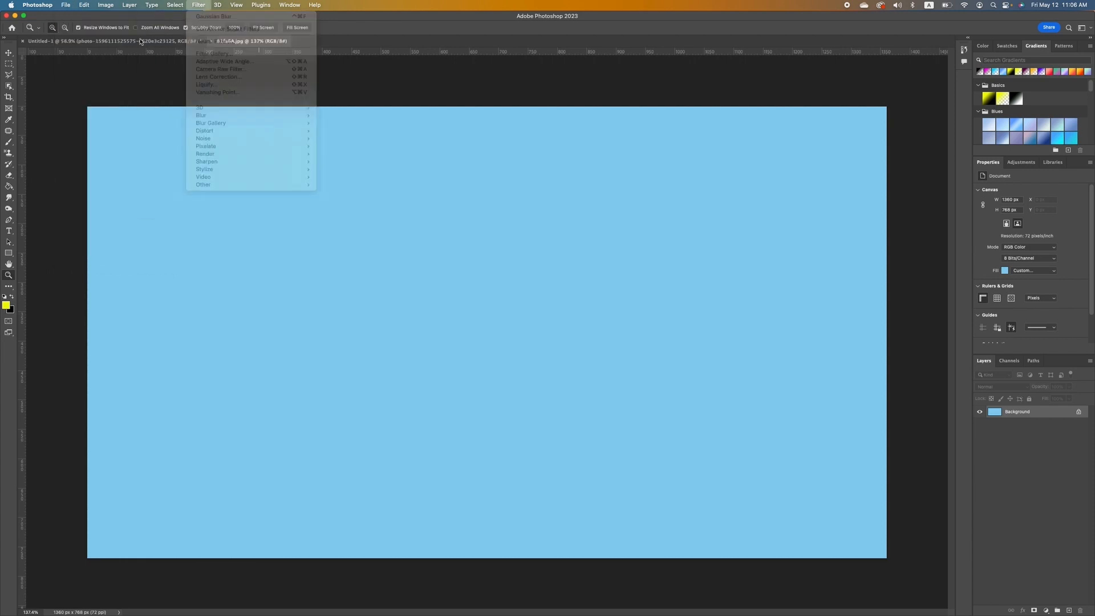
{"action": "left_click", "coordinate": [141, 41]}
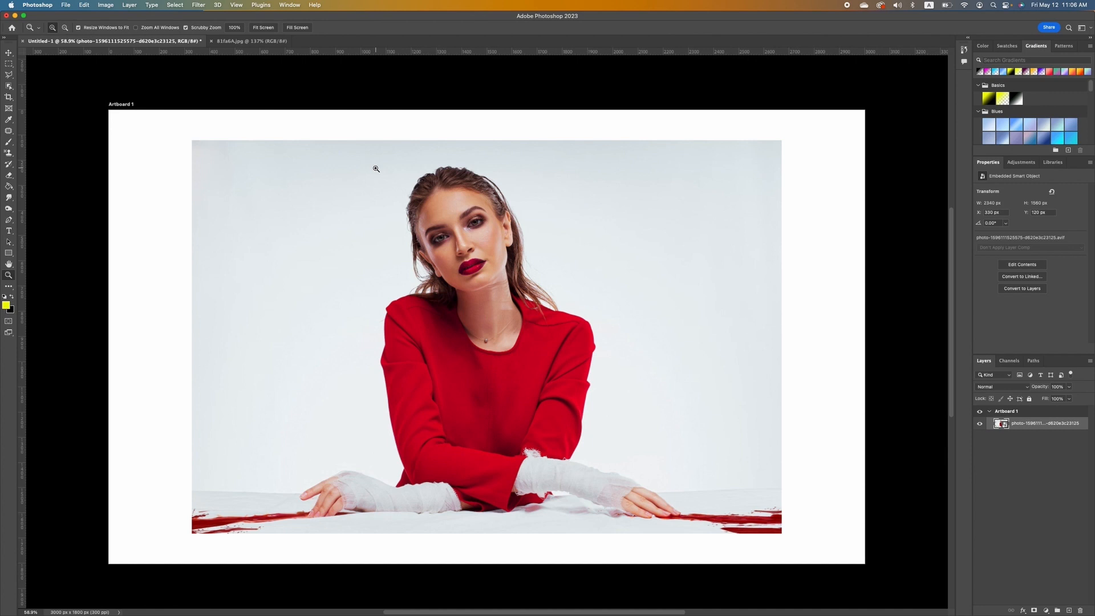
Save the document to the computer as Portrait.psd in Photoshop format with Maximize Compatibility.
{"action": "left_click", "coordinate": [66, 6]}
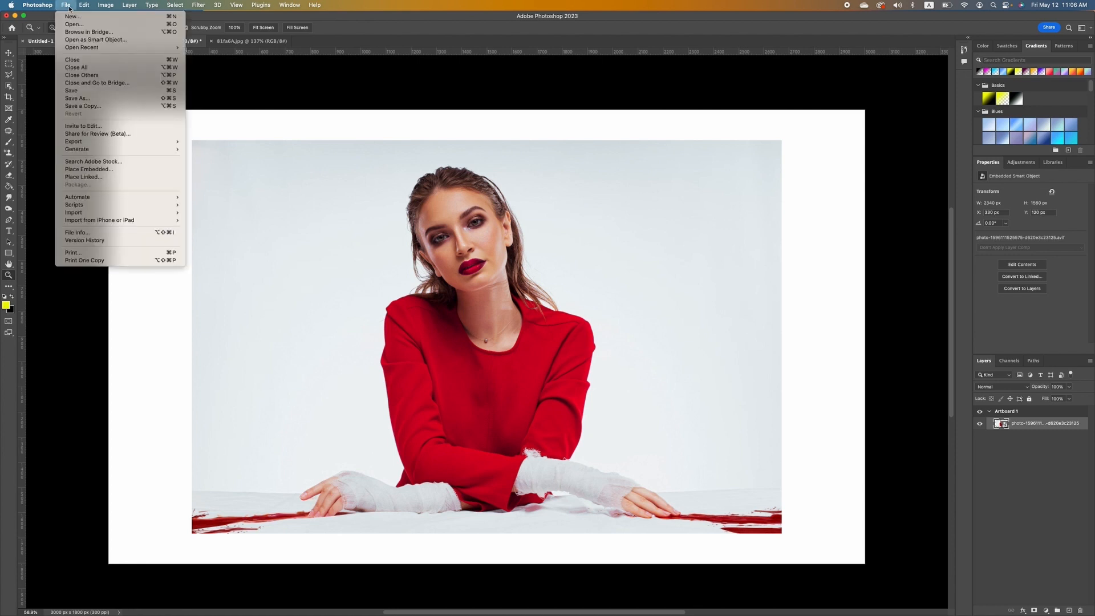
{"action": "left_click", "coordinate": [95, 94]}
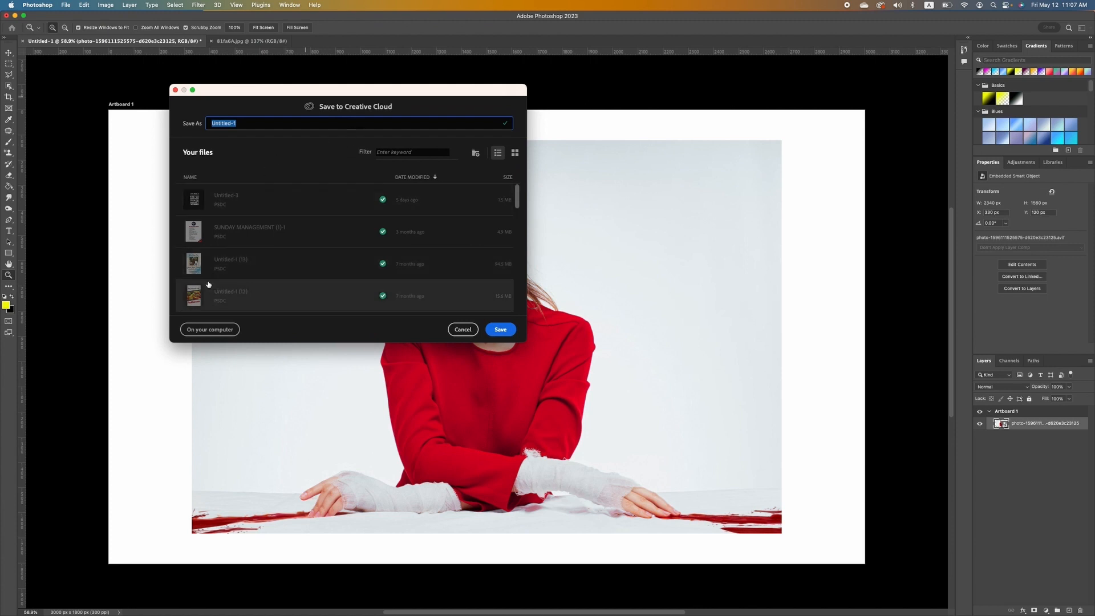
{"action": "left_click", "coordinate": [208, 329]}
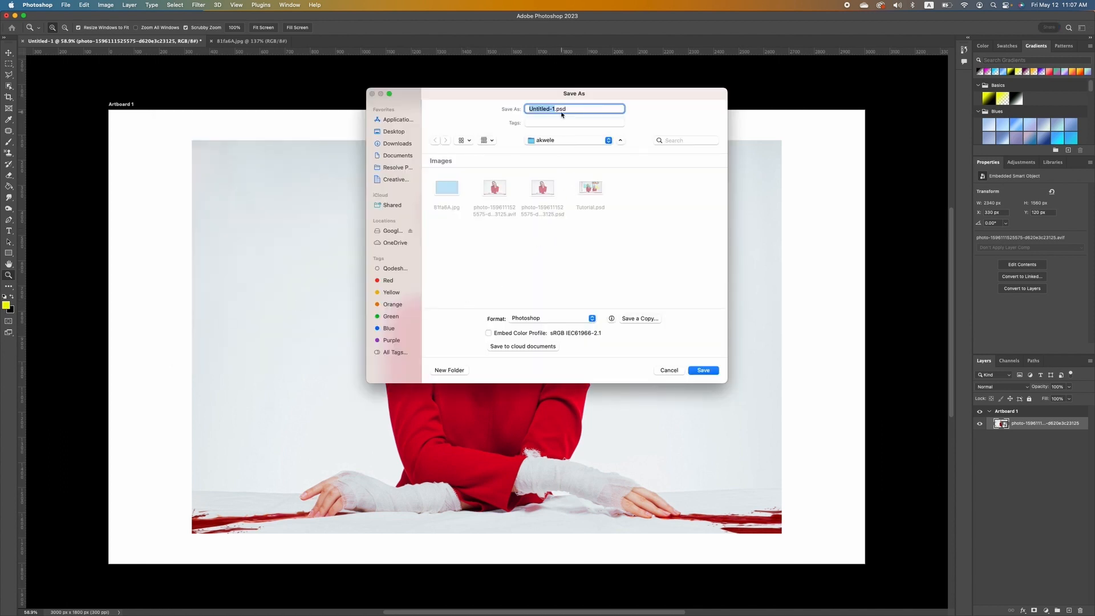
{"action": "type", "text": "F"}
{"action": "type", "text": "ortrait"}
{"action": "left_click", "coordinate": [591, 319]}
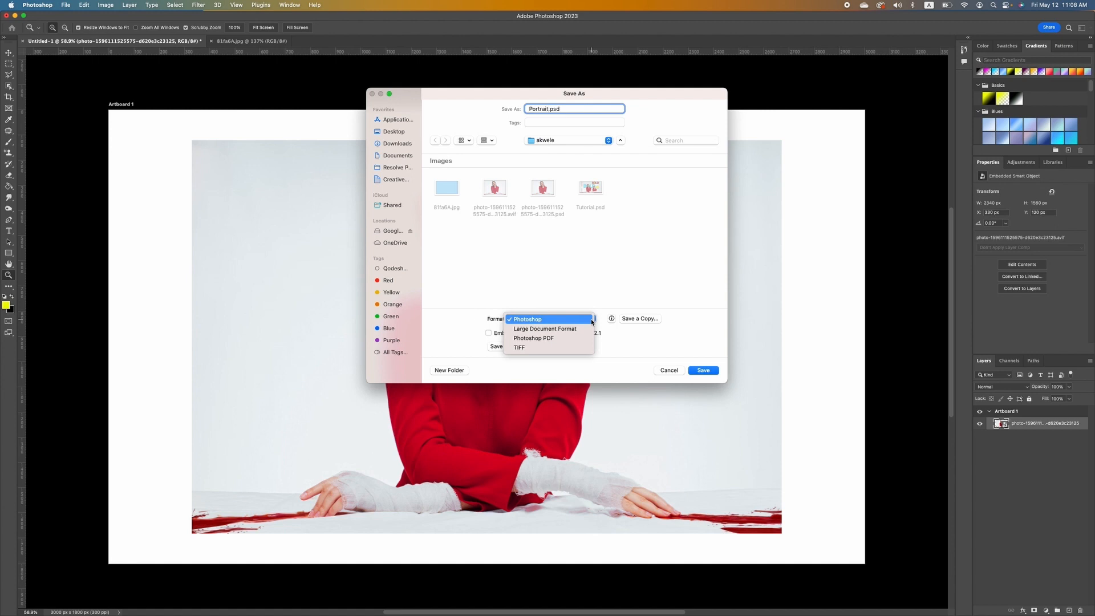
{"action": "left_click", "coordinate": [615, 284]}
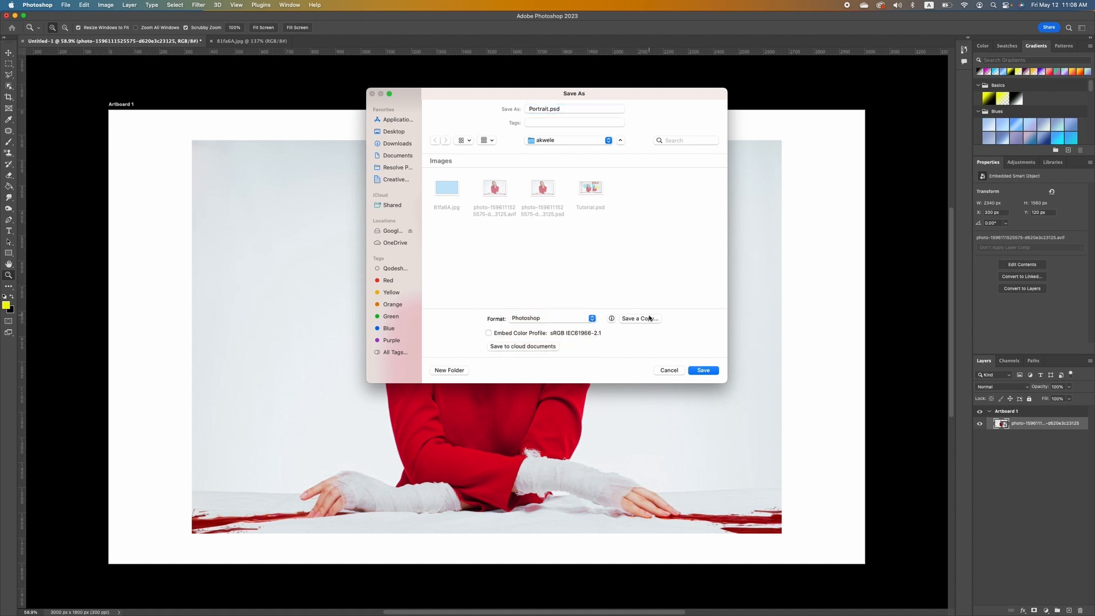
{"action": "left_click", "coordinate": [706, 374]}
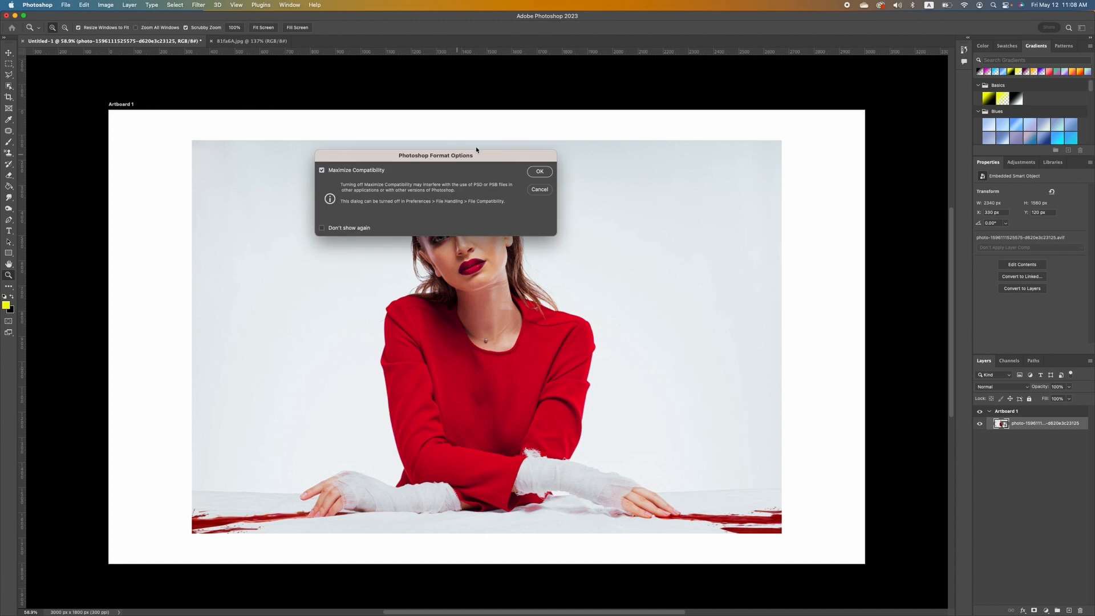
{"action": "left_click", "coordinate": [539, 172]}
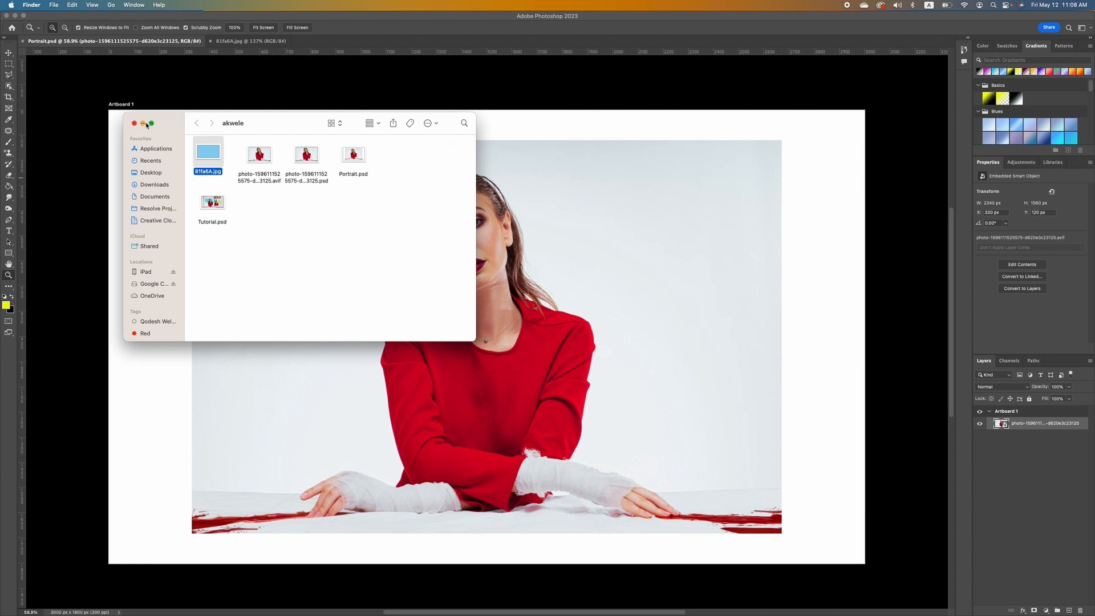
Use the Move tool to position the portrait at Artboard 1's top-left corner, X 0, Y 0.
{"action": "left_click", "coordinate": [512, 155]}
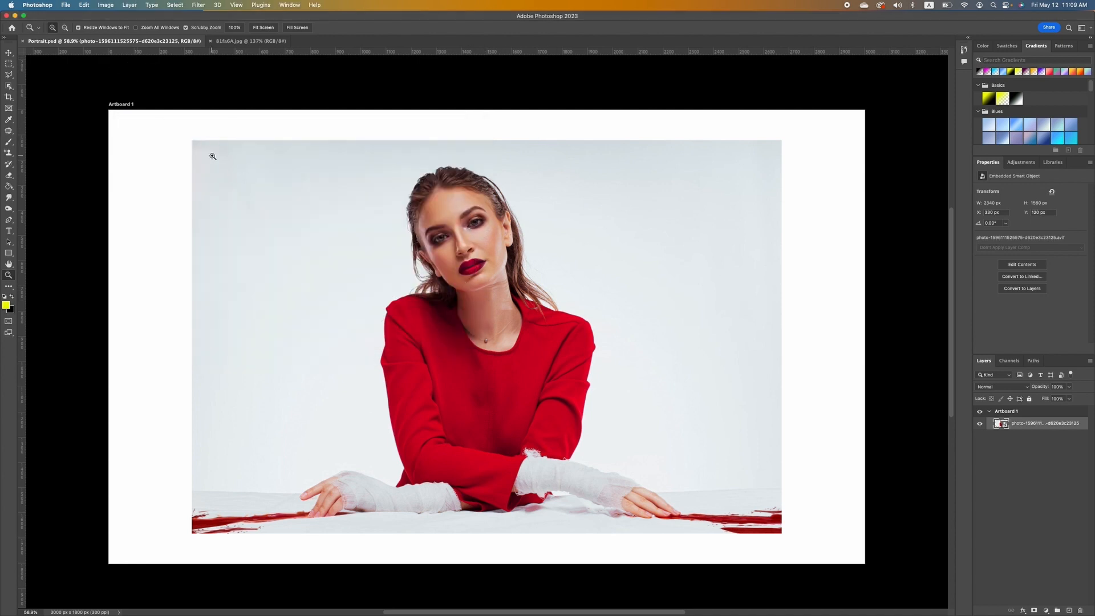
{"action": "left_click", "coordinate": [10, 53]}
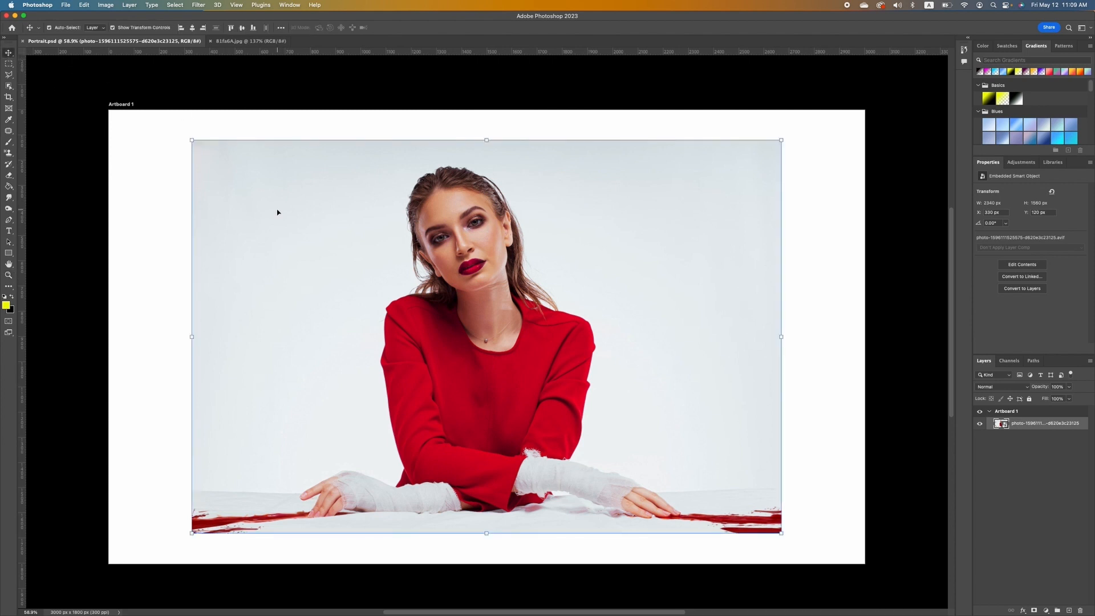
{"action": "left_click_drag", "start_coordinate": [277, 212], "coordinate": [193, 184]}
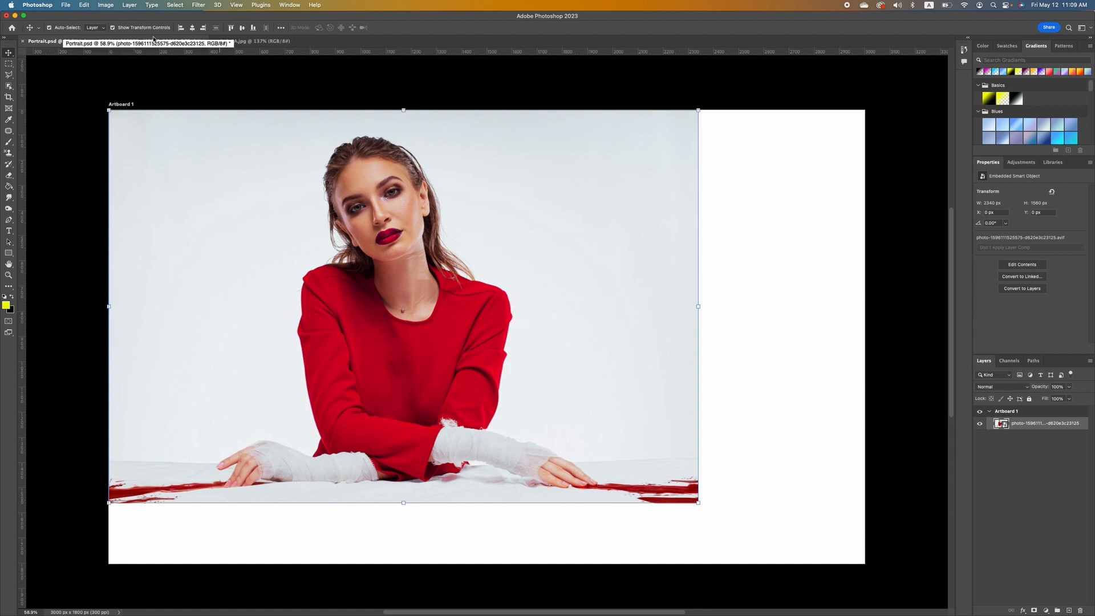
{"action": "left_click", "coordinate": [113, 28]}
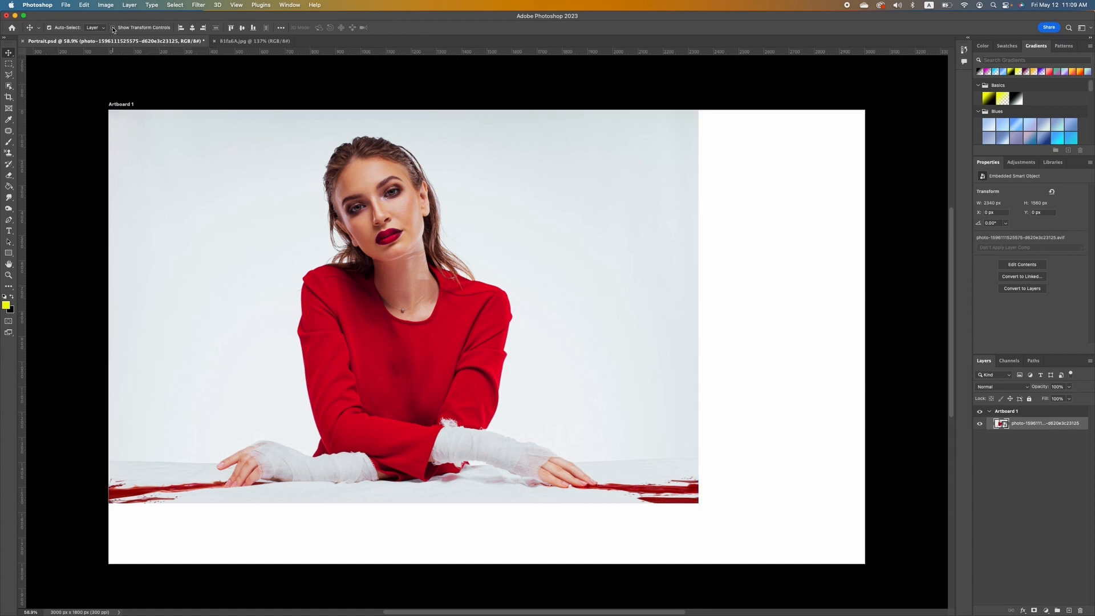
{"action": "left_click", "coordinate": [49, 27]}
{"action": "left_click_drag", "start_coordinate": [627, 164], "coordinate": [674, 175]}
{"action": "left_click_drag", "start_coordinate": [671, 205], "coordinate": [683, 188]}
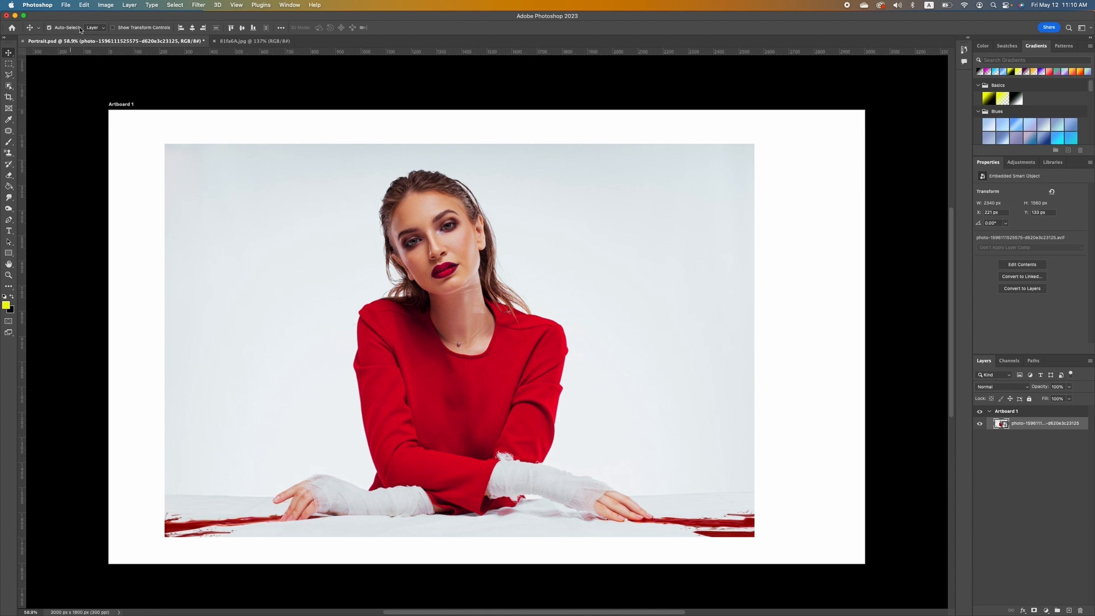
{"action": "left_click", "coordinate": [113, 28]}
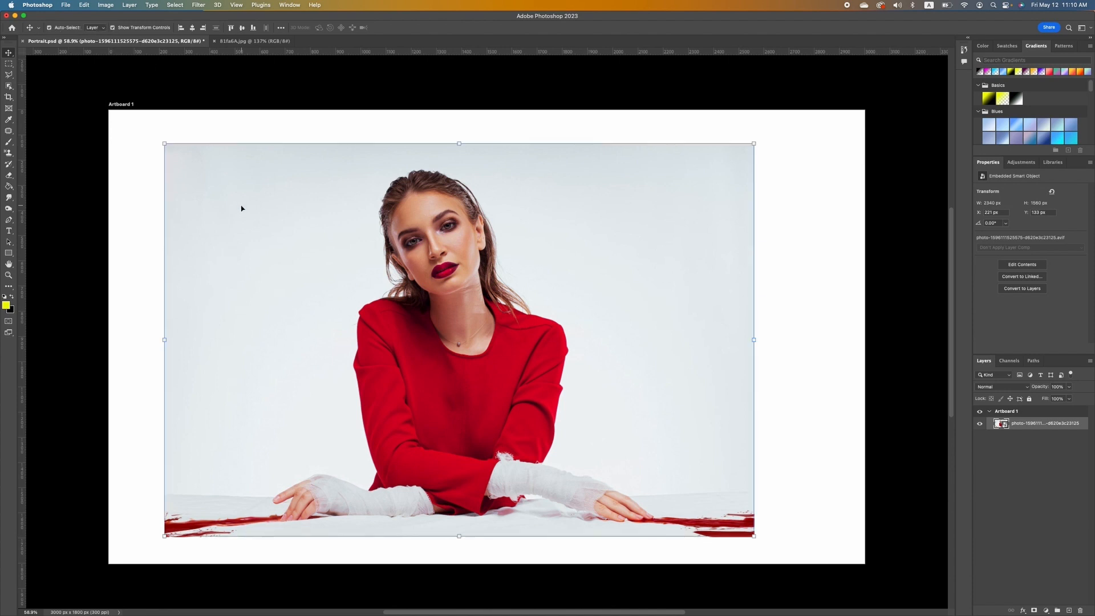
{"action": "left_click_drag", "start_coordinate": [241, 209], "coordinate": [184, 171]}
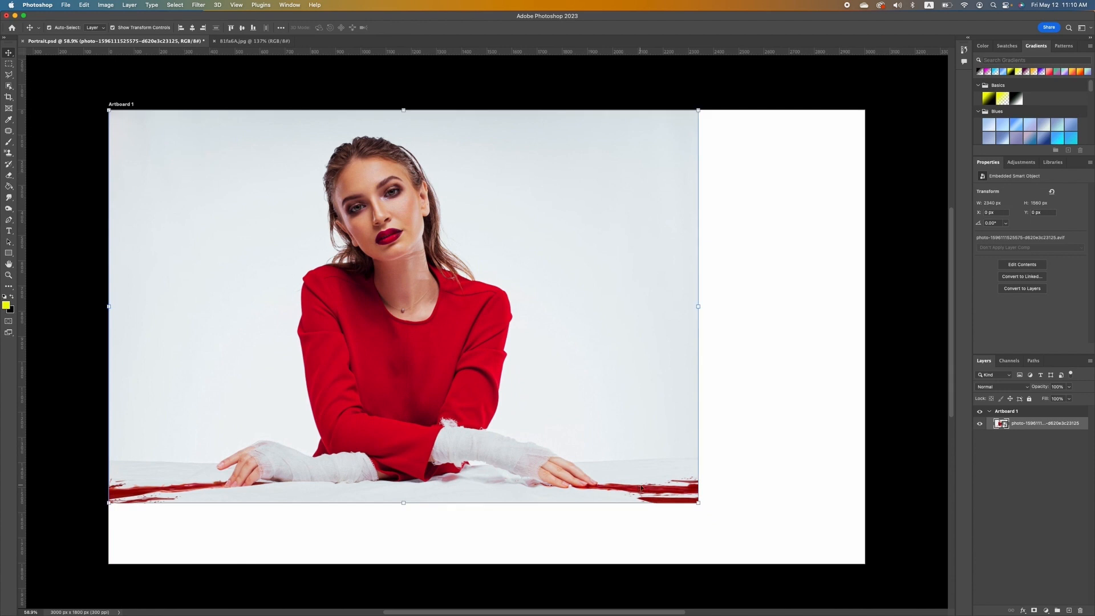
Scale the portrait to about 3038 × 2025 px and shift it to X -14, Y -225.
{"action": "left_click_drag", "start_coordinate": [700, 503], "coordinate": [912, 571]}
{"action": "key", "text": "Return"}
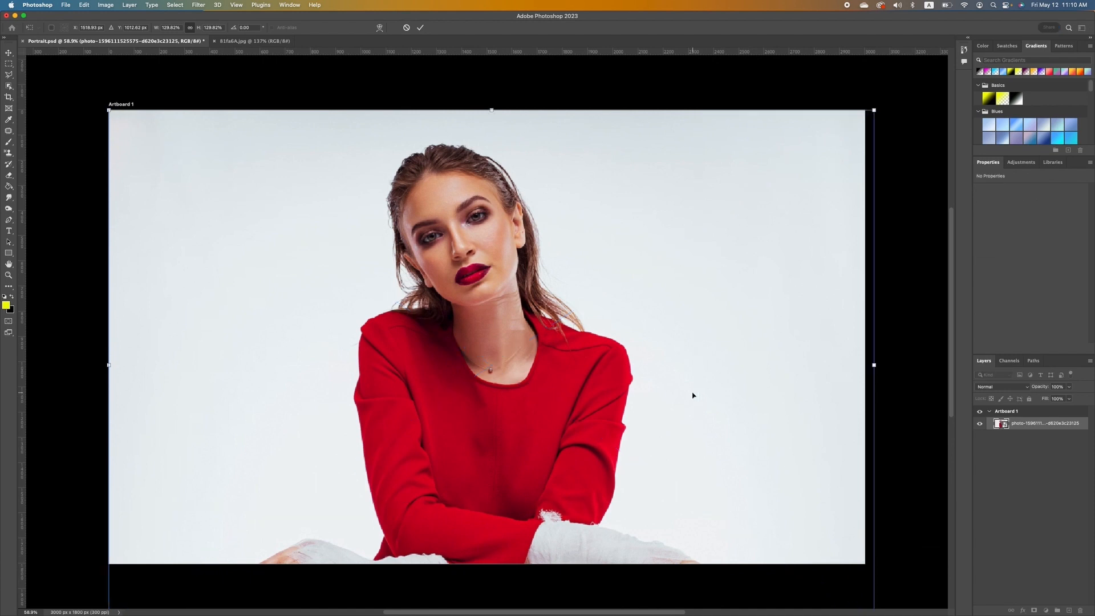
{"action": "left_click_drag", "start_coordinate": [743, 402], "coordinate": [739, 349]}
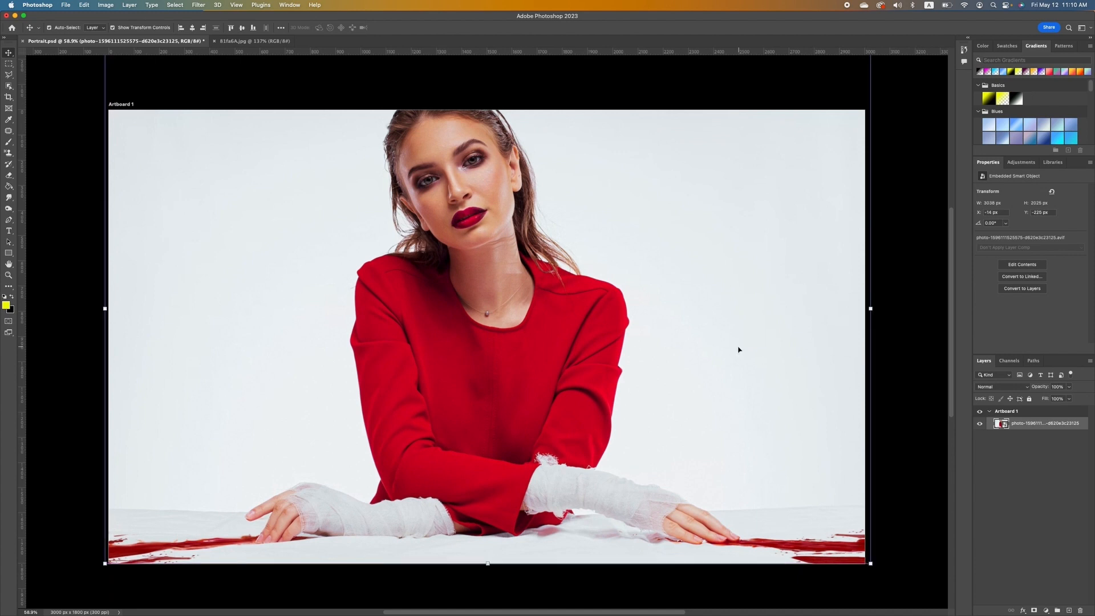
{"action": "scroll", "coordinate": [738, 349], "scroll_direction": "down", "scroll_amount": 5}
{"action": "scroll", "coordinate": [739, 350], "scroll_direction": "up", "scroll_amount": 1}
{"action": "scroll", "coordinate": [738, 350], "scroll_direction": "up", "scroll_amount": 3}
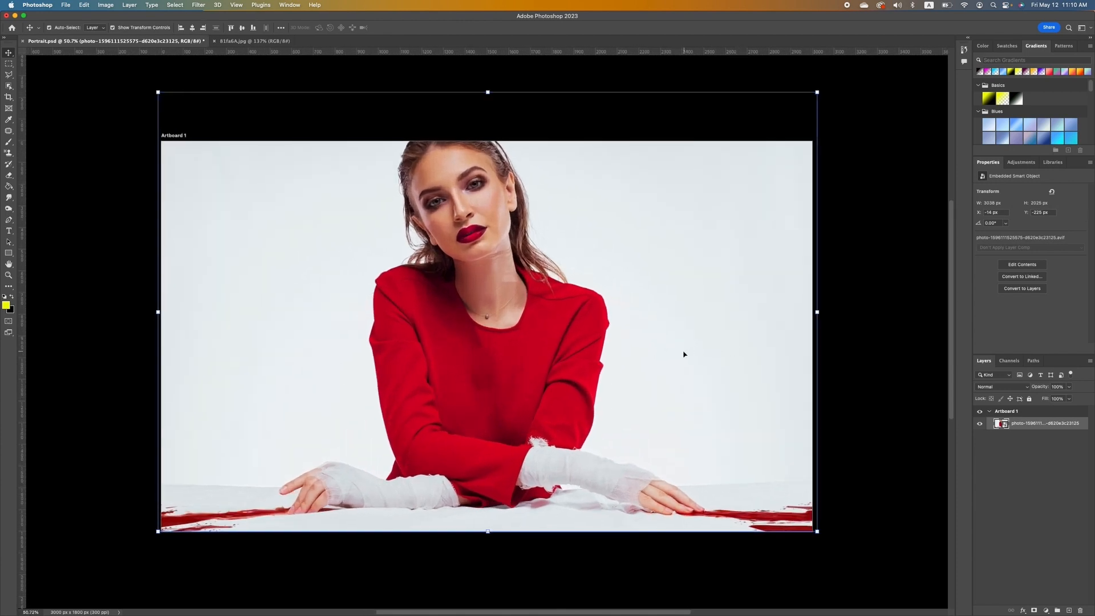
Save a JPEG copy named Portrait.jpg with quality lowered to 6 (Medium).
{"action": "left_click", "coordinate": [66, 6]}
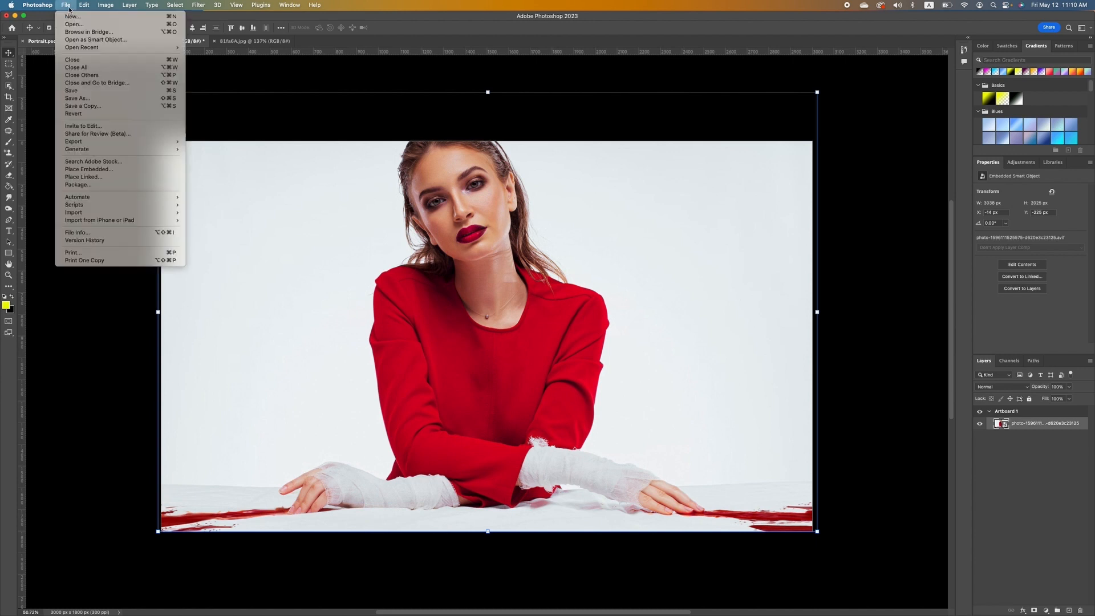
{"action": "left_click", "coordinate": [122, 107]}
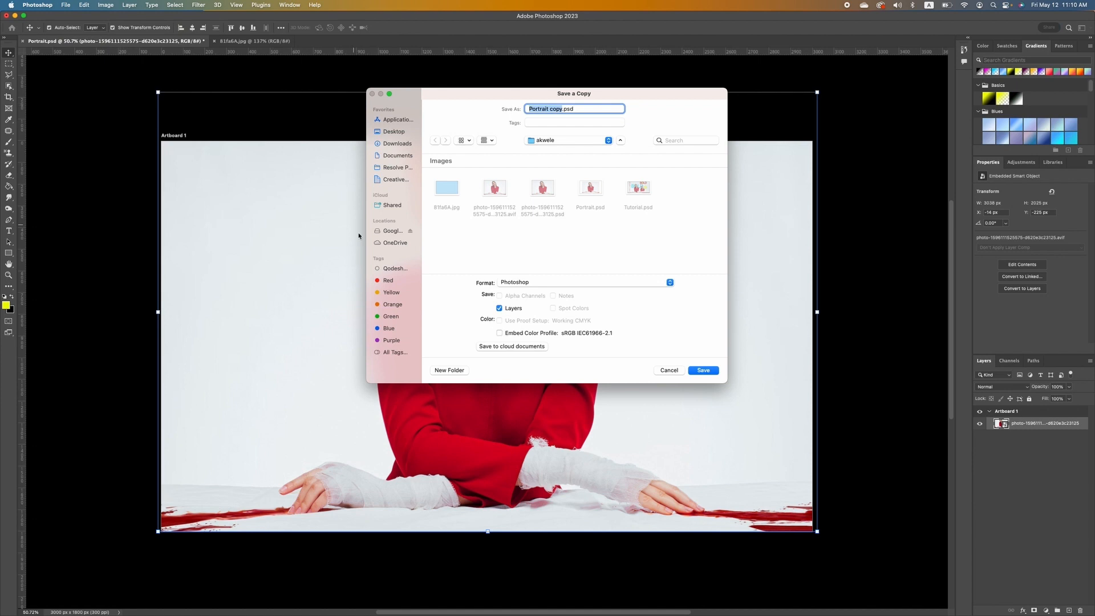
{"action": "left_click", "coordinate": [595, 283]}
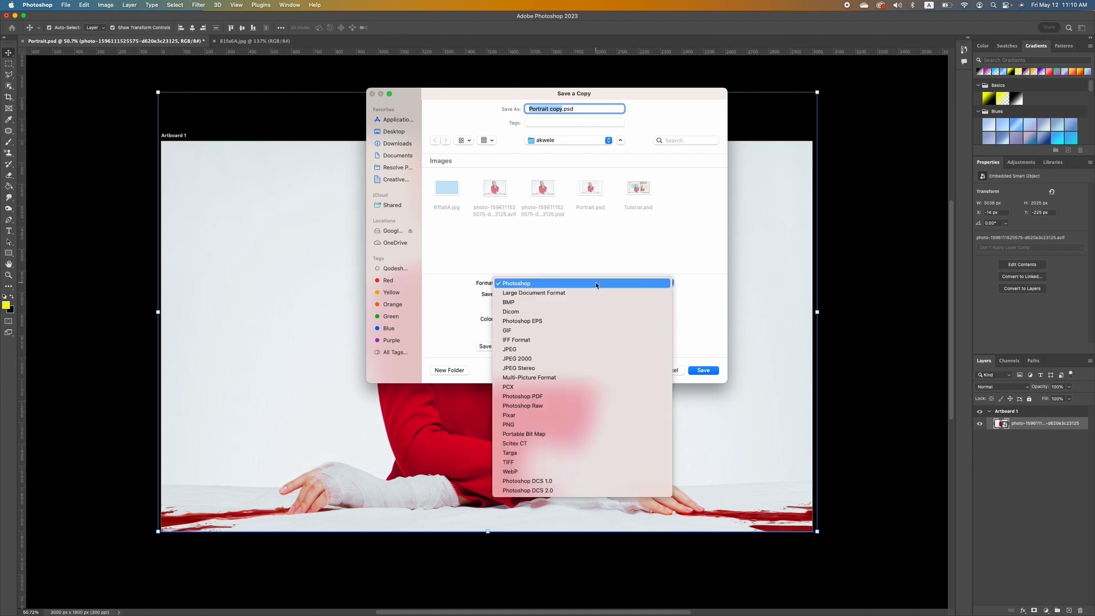
{"action": "left_click", "coordinate": [554, 349]}
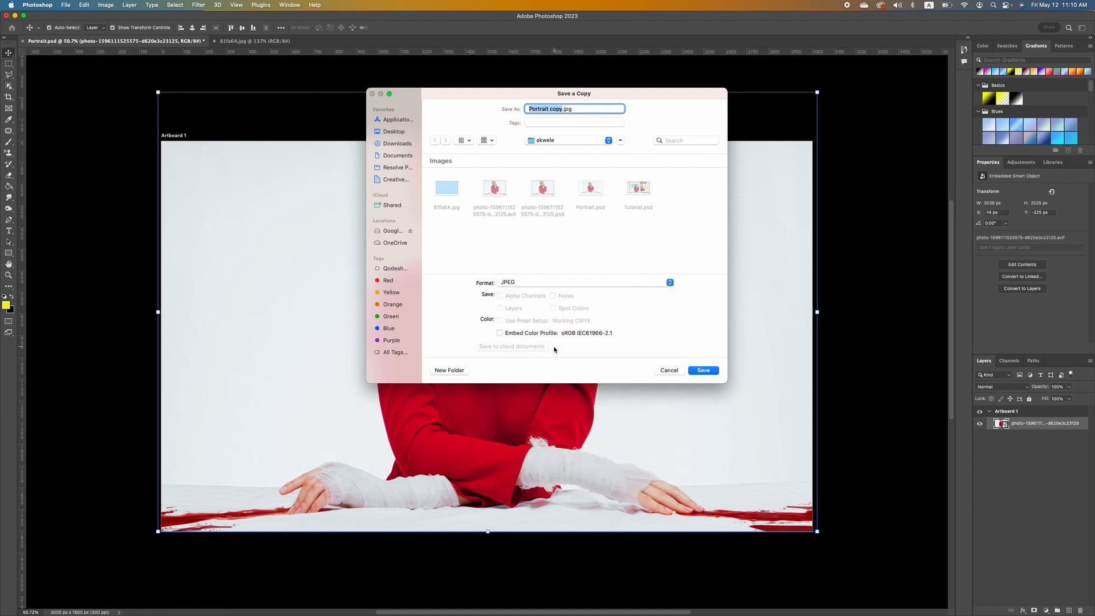
{"action": "left_click", "coordinate": [561, 109]}
{"action": "key", "text": "BackSpace"}
{"action": "key", "text": "BackSpace"}
{"action": "key", "text": "BackSpace"}
{"action": "key", "text": "BackSpace"}
{"action": "key", "text": "BackSpace"}
{"action": "left_click", "coordinate": [703, 370]}
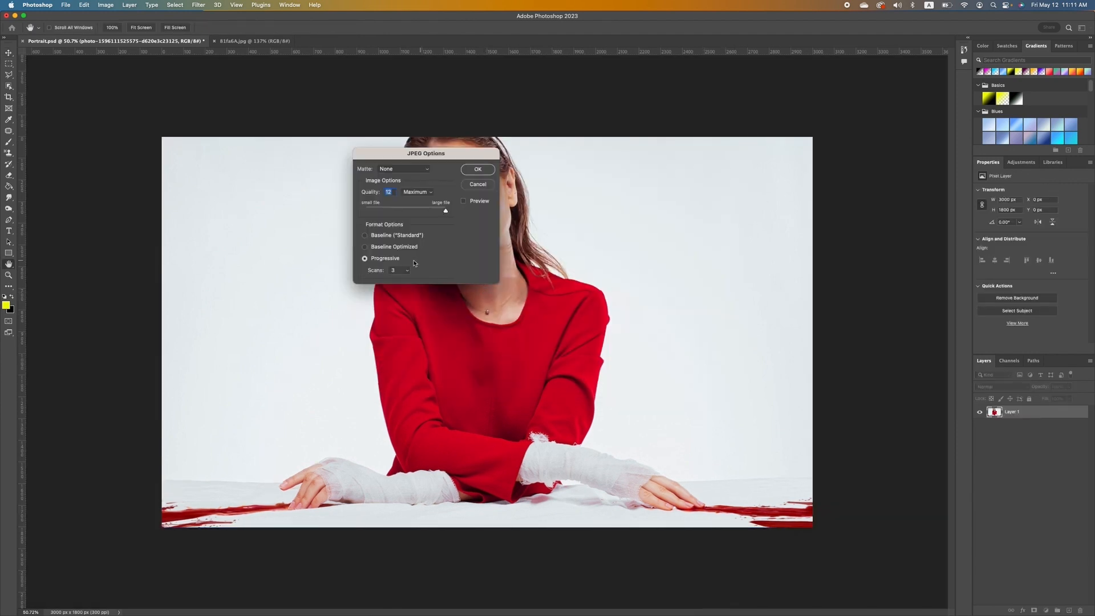
{"action": "left_click_drag", "start_coordinate": [407, 210], "coordinate": [446, 211]}
{"action": "left_click", "coordinate": [478, 169]}
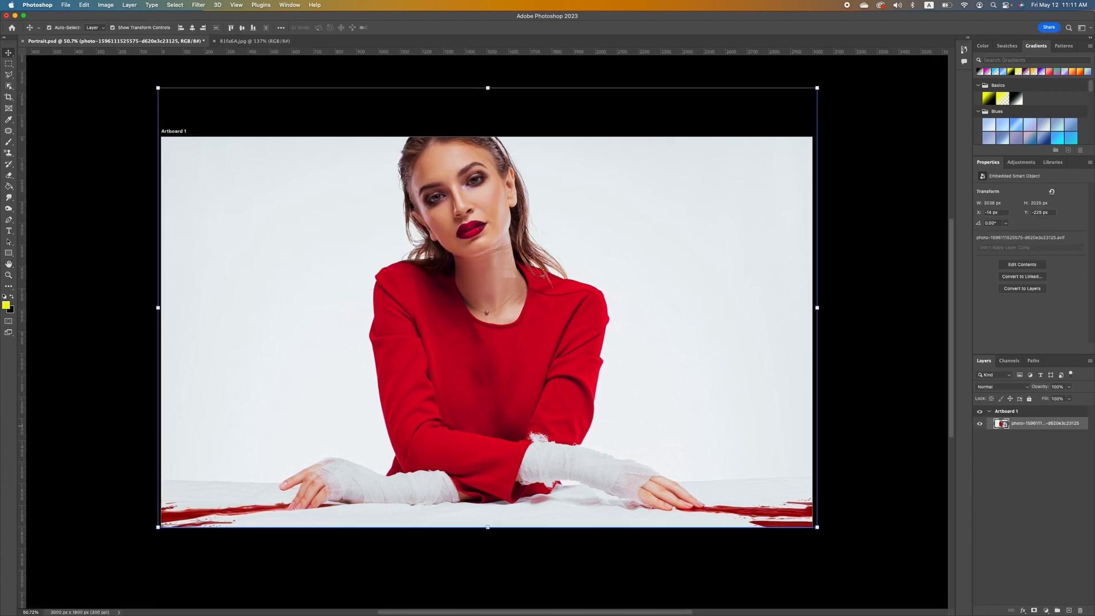
Check the saved files in Finder, then save Portrait.psd's latest changes.
{"action": "key", "text": "super+Tab"}
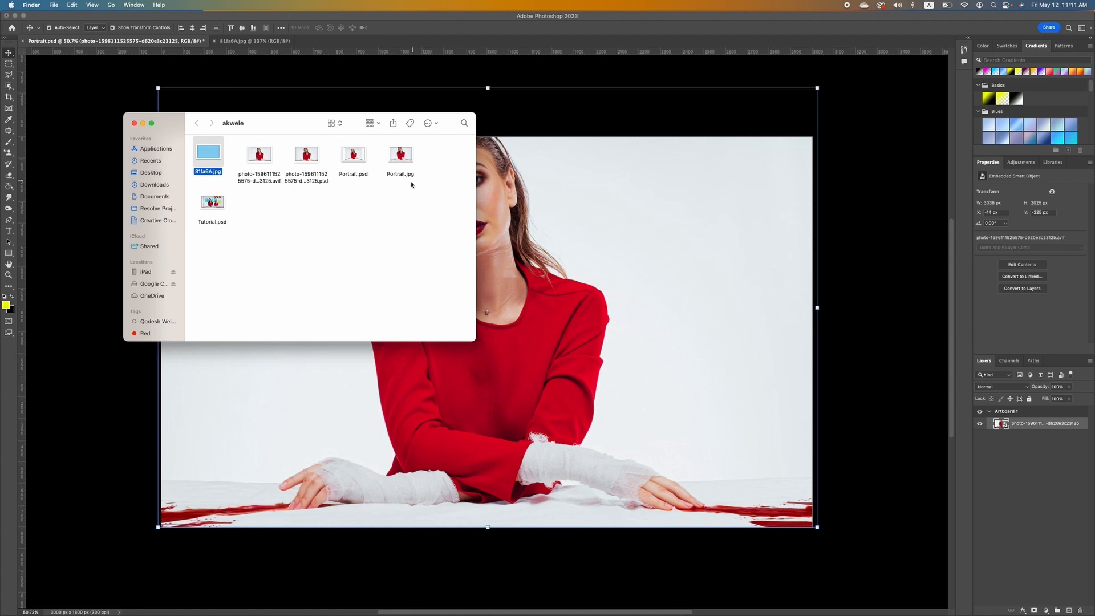
{"action": "left_click", "coordinate": [618, 196]}
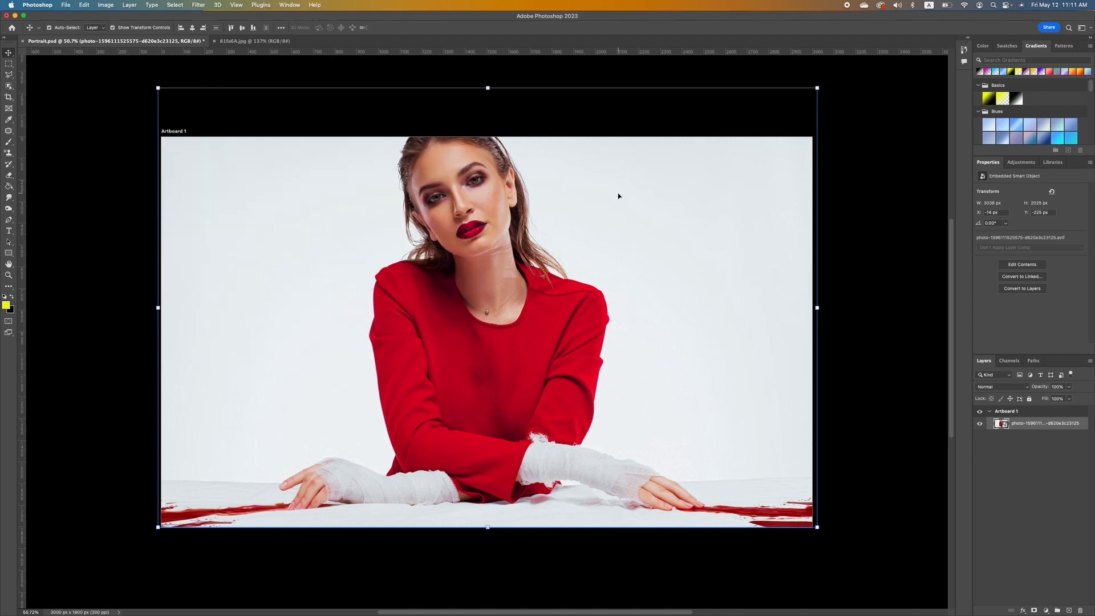
{"action": "left_click", "coordinate": [67, 6]}
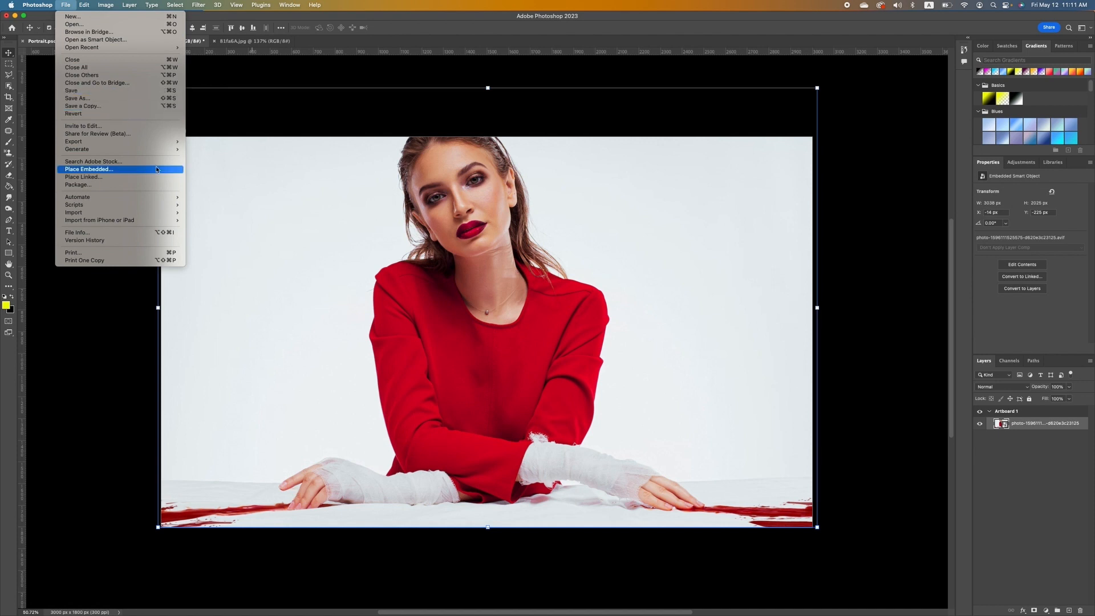
{"action": "left_click", "coordinate": [95, 91]}
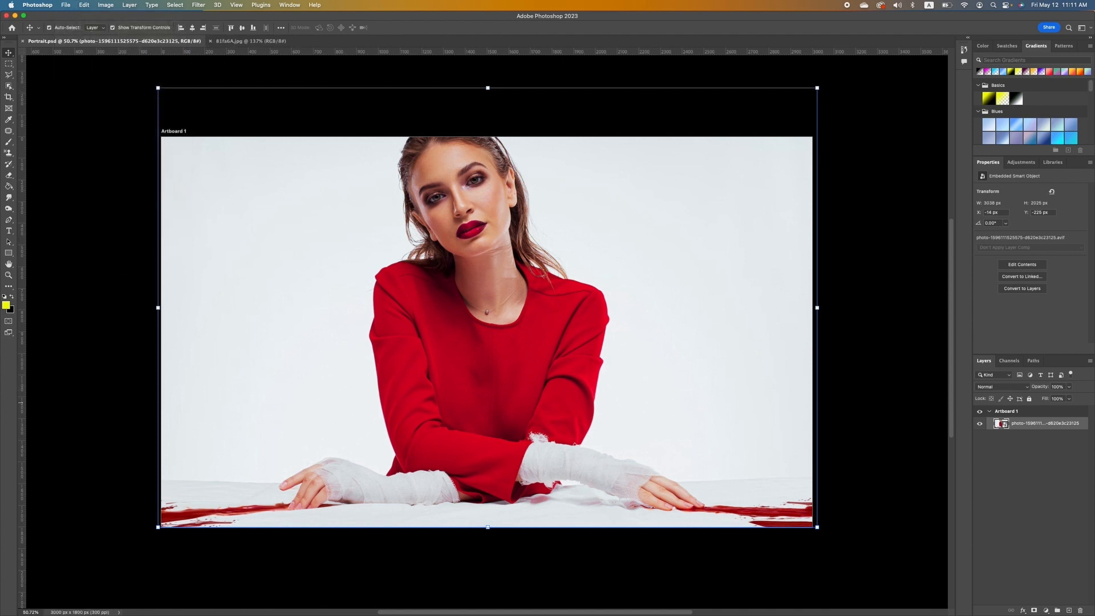
{"action": "key", "text": "super+Tab"}
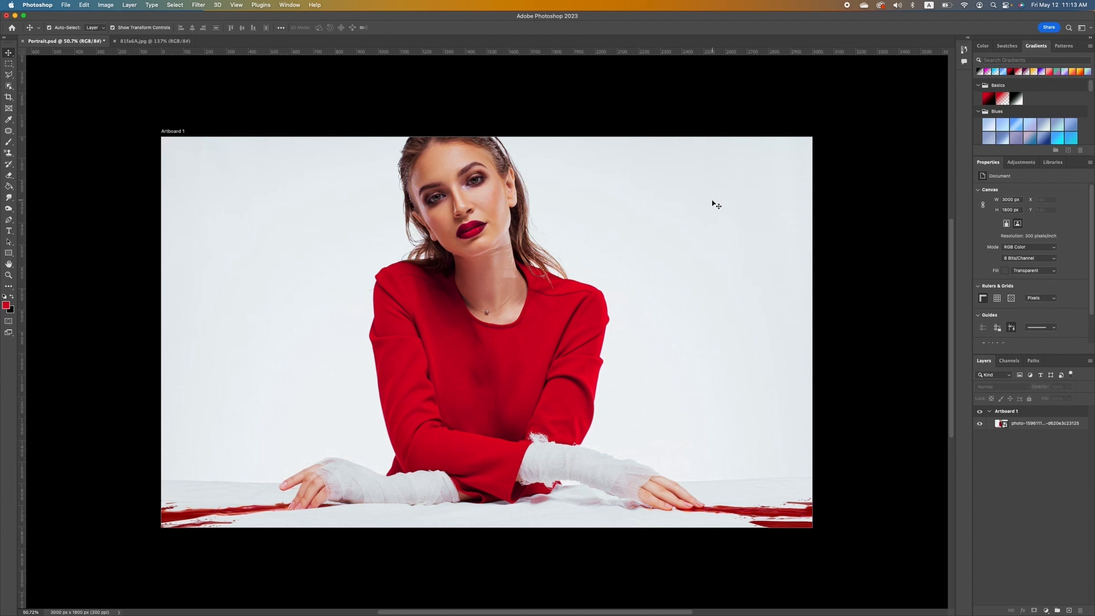
Save a separate copy named Portrait 2.psd, accepting the Photoshop format options.
{"action": "left_click", "coordinate": [66, 5]}
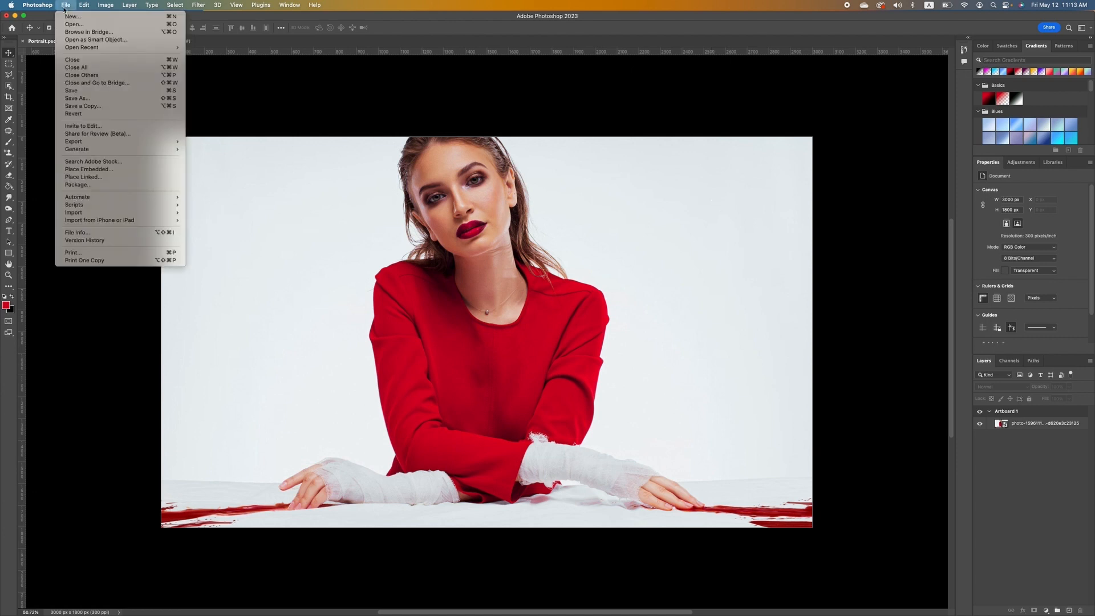
{"action": "left_click", "coordinate": [89, 108]}
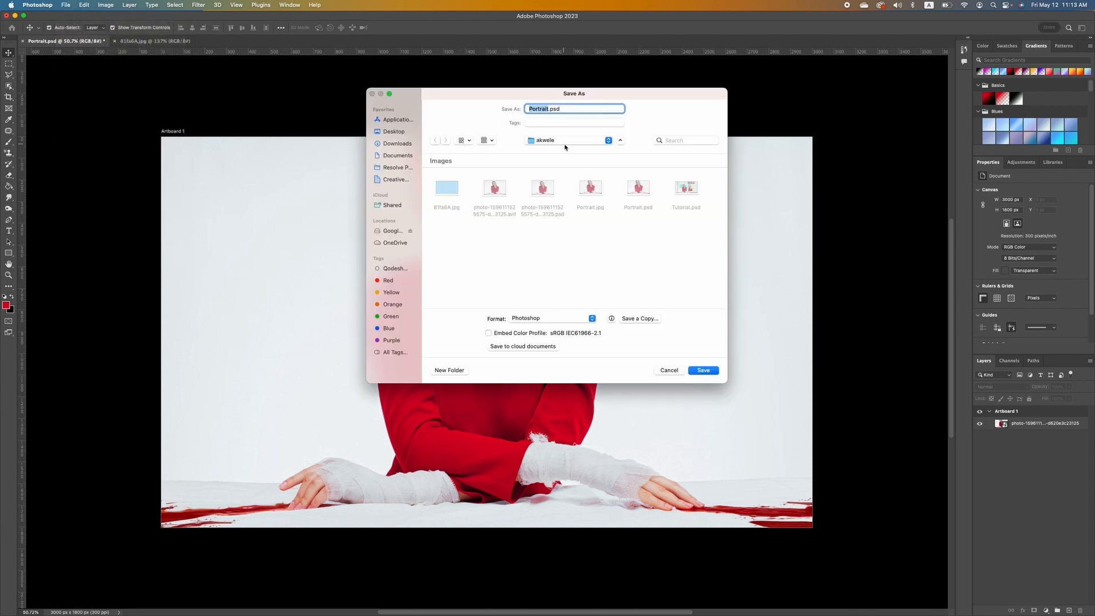
{"action": "left_click", "coordinate": [549, 109]}
{"action": "type", "text": "2"}
{"action": "left_click", "coordinate": [703, 370]}
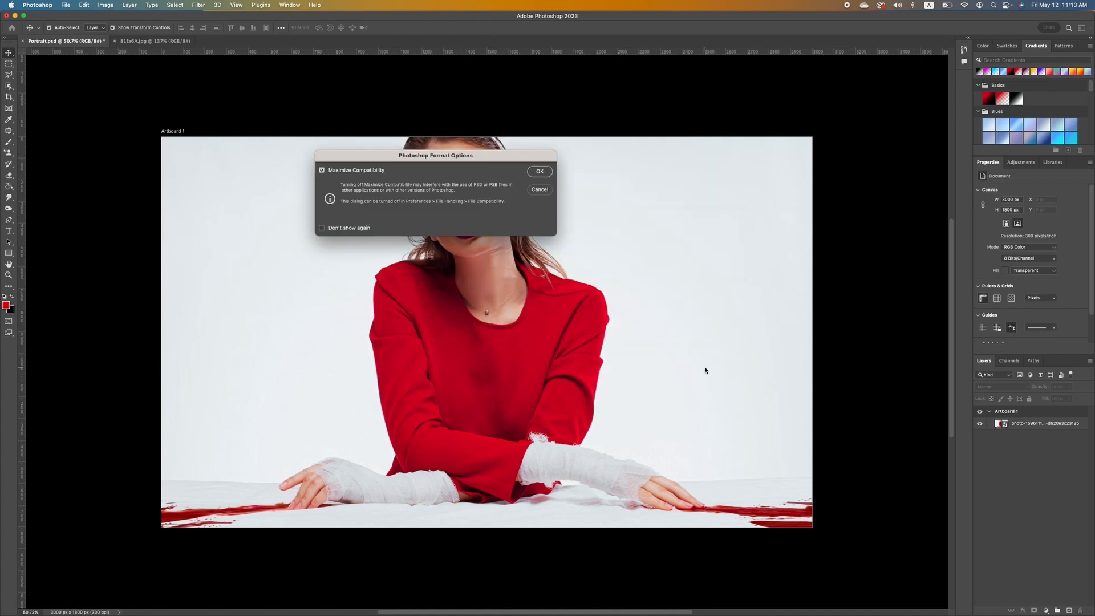
{"action": "left_click", "coordinate": [540, 171]}
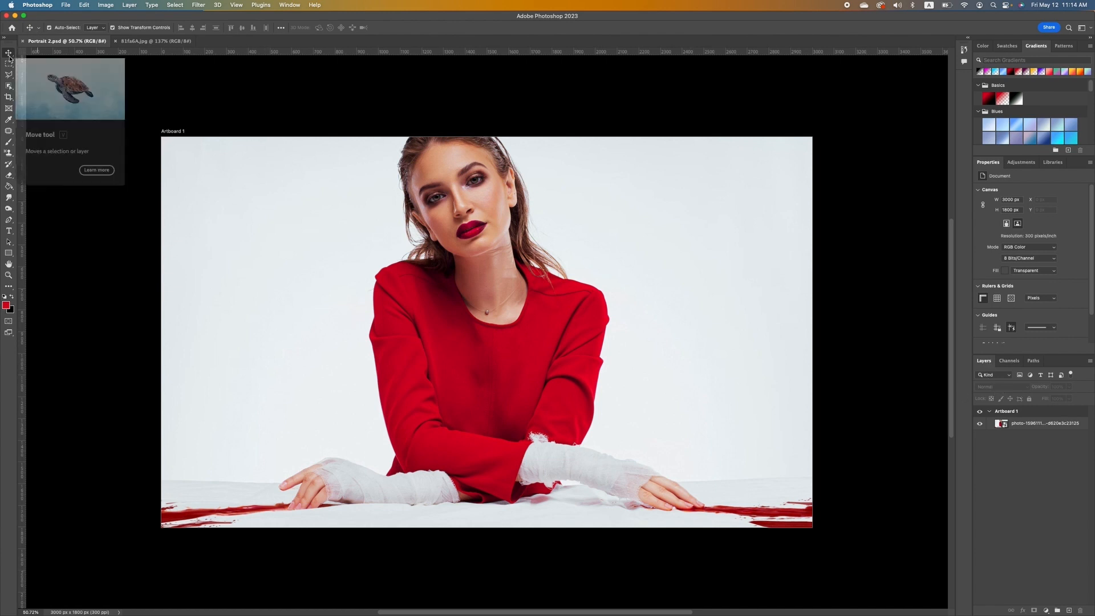
Reposition the scaled portrait photo, shifting it slightly right on the artboard.
{"action": "left_click", "coordinate": [481, 346]}
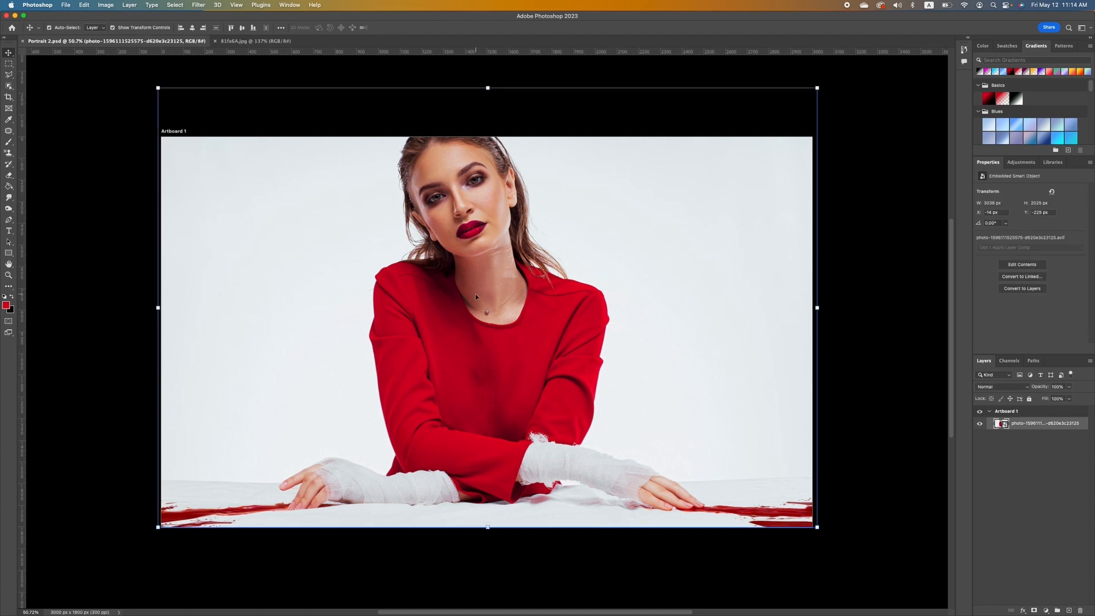
{"action": "mouse_move", "coordinate": [474, 293]}
{"action": "left_mouse_down"}
{"action": "mouse_move", "coordinate": [418, 315]}
{"action": "mouse_move", "coordinate": [496, 320]}
{"action": "mouse_move", "coordinate": [472, 297]}
{"action": "left_mouse_up"}
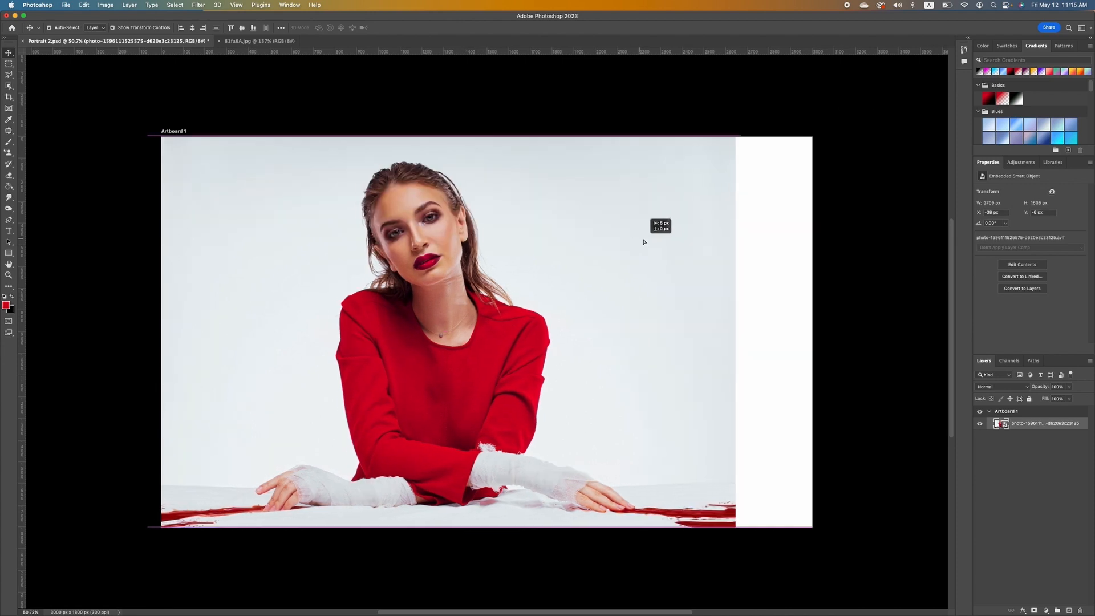
{"action": "left_click_drag", "start_coordinate": [642, 237], "coordinate": [684, 237]}
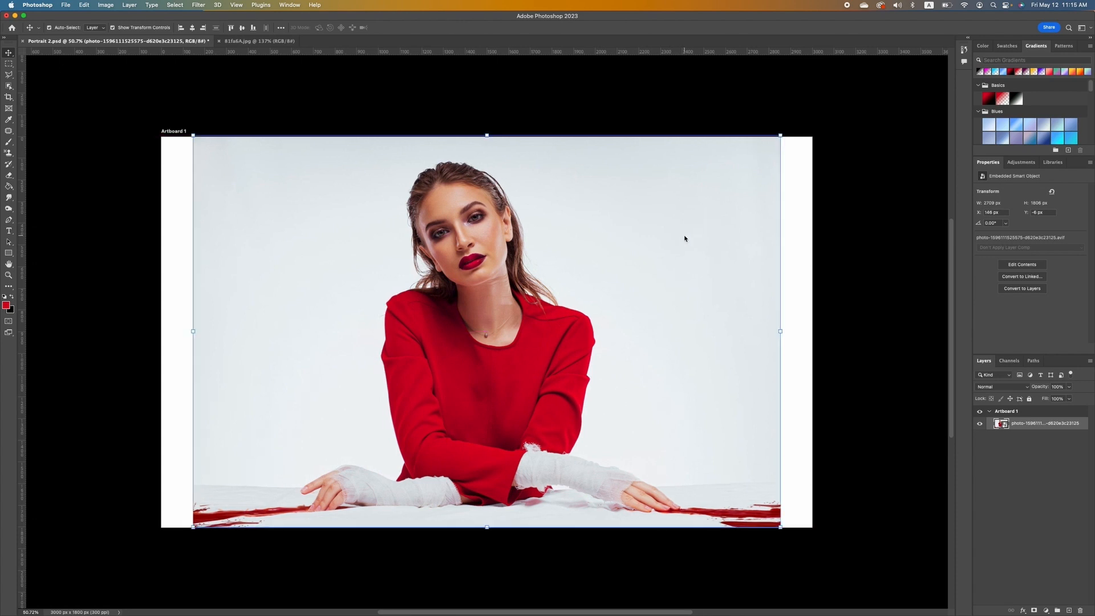
Copy a tall strip through the woman's face onto a new Layer 1.
{"action": "key", "text": "m"}
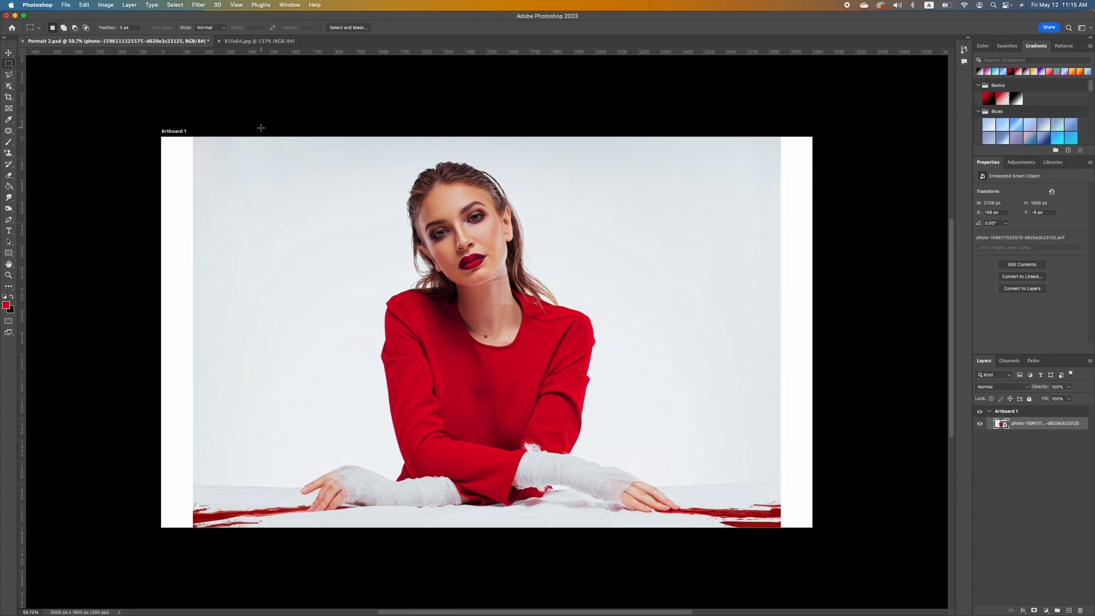
{"action": "left_click_drag", "start_coordinate": [261, 128], "coordinate": [479, 555]}
{"action": "left_click_drag", "start_coordinate": [468, 555], "coordinate": [462, 553]}
{"action": "right_click", "coordinate": [423, 314]}
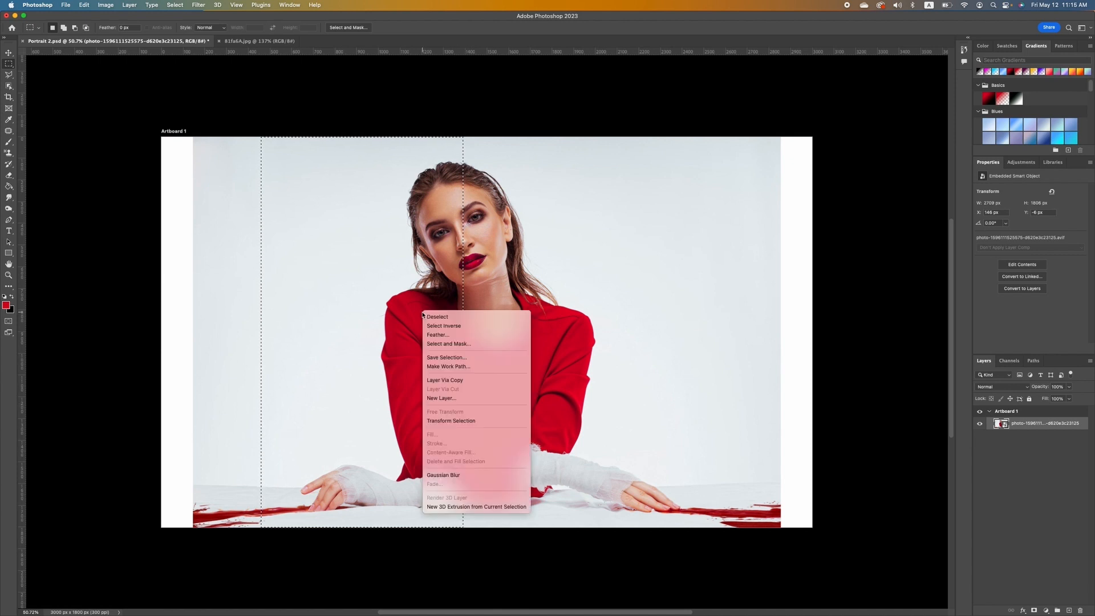
{"action": "left_click", "coordinate": [453, 379]}
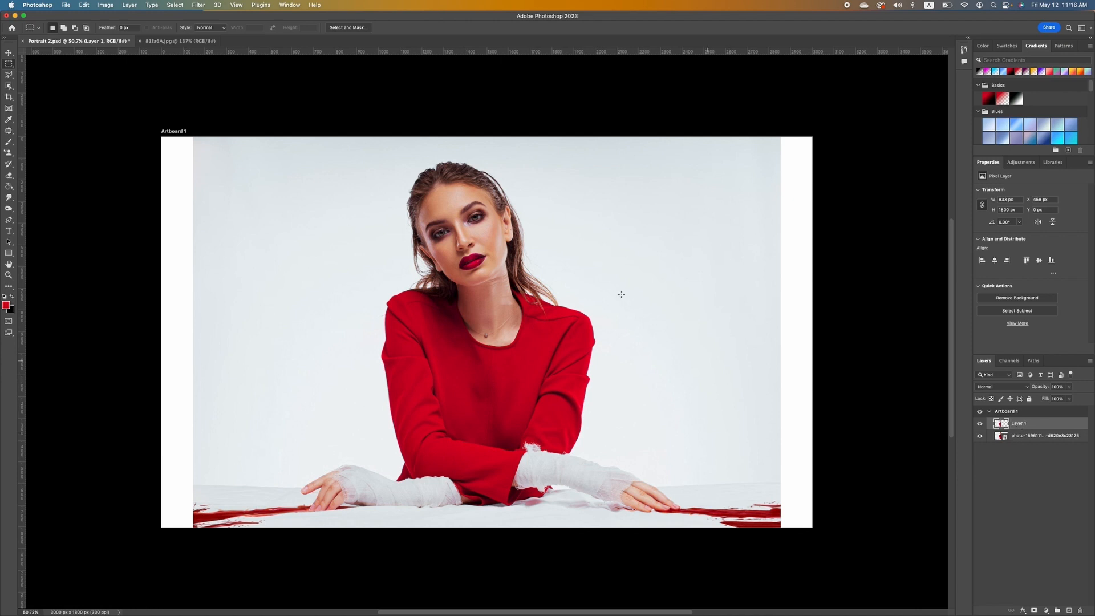
{"action": "left_click", "coordinate": [9, 53]}
Move the Layer 1 strip to the left edge and draw an elliptical selection around the woman's head and shoulders.
{"action": "left_click_drag", "start_coordinate": [403, 345], "coordinate": [259, 348]}
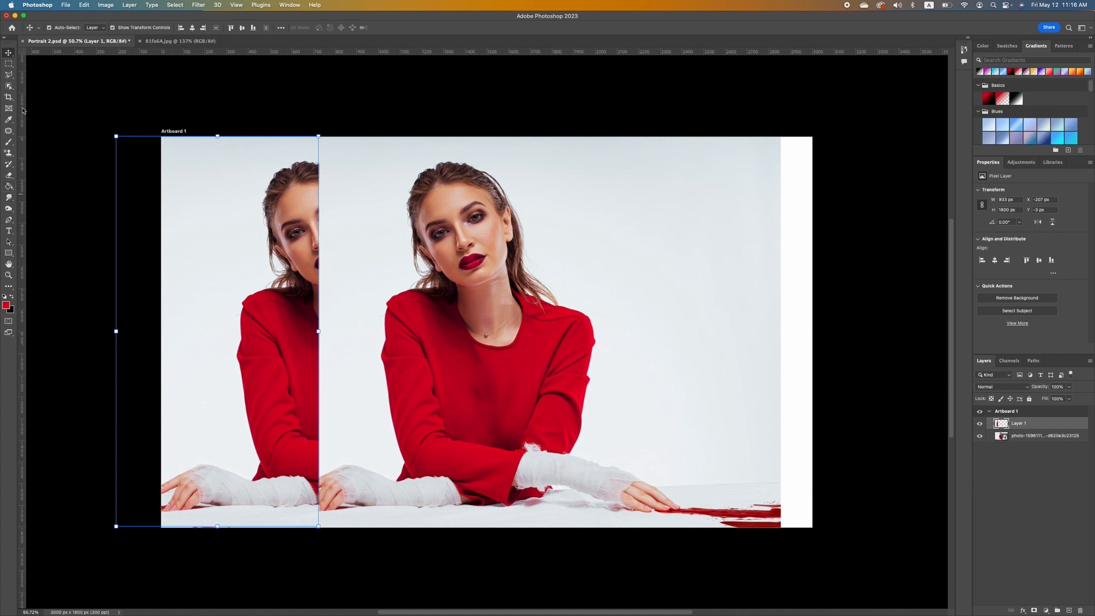
{"action": "left_click", "coordinate": [9, 64]}
{"action": "left_click", "coordinate": [10, 64]}
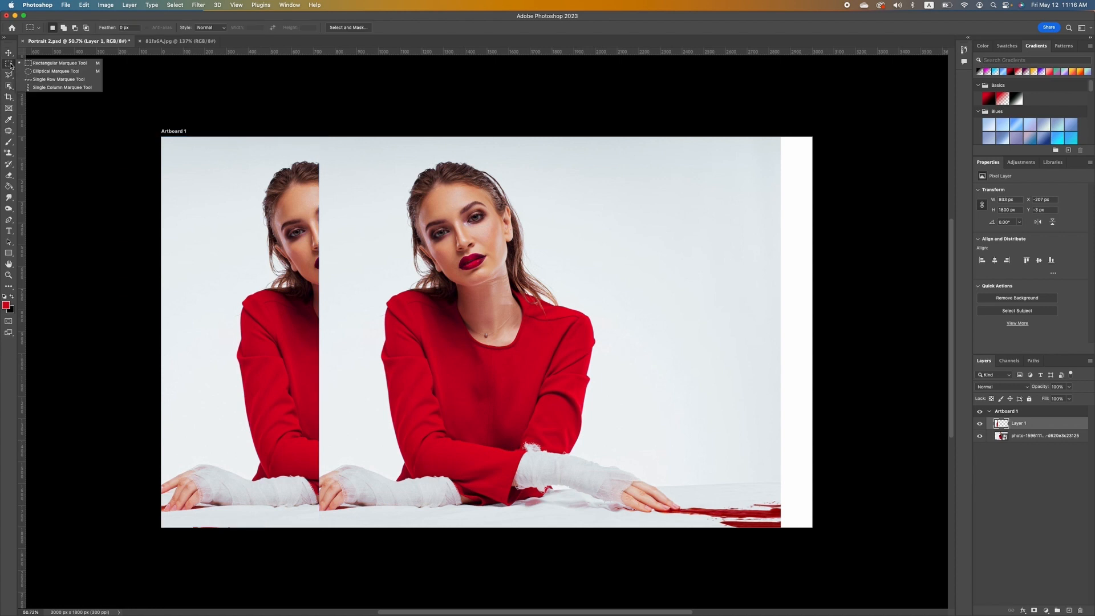
{"action": "left_click", "coordinate": [41, 73]}
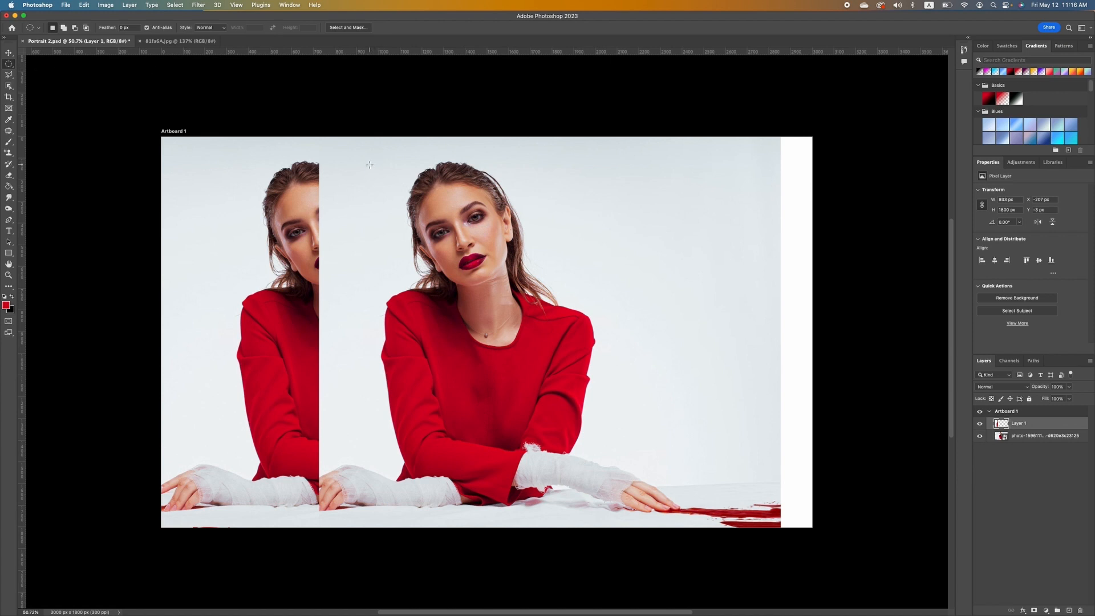
{"action": "left_click_drag", "start_coordinate": [370, 164], "coordinate": [640, 427]}
{"action": "left_click_drag", "start_coordinate": [542, 366], "coordinate": [516, 347]}
Copy the circular area of the photo onto Layer 2 and hide Layer 1.
{"action": "left_click", "coordinate": [1031, 436]}
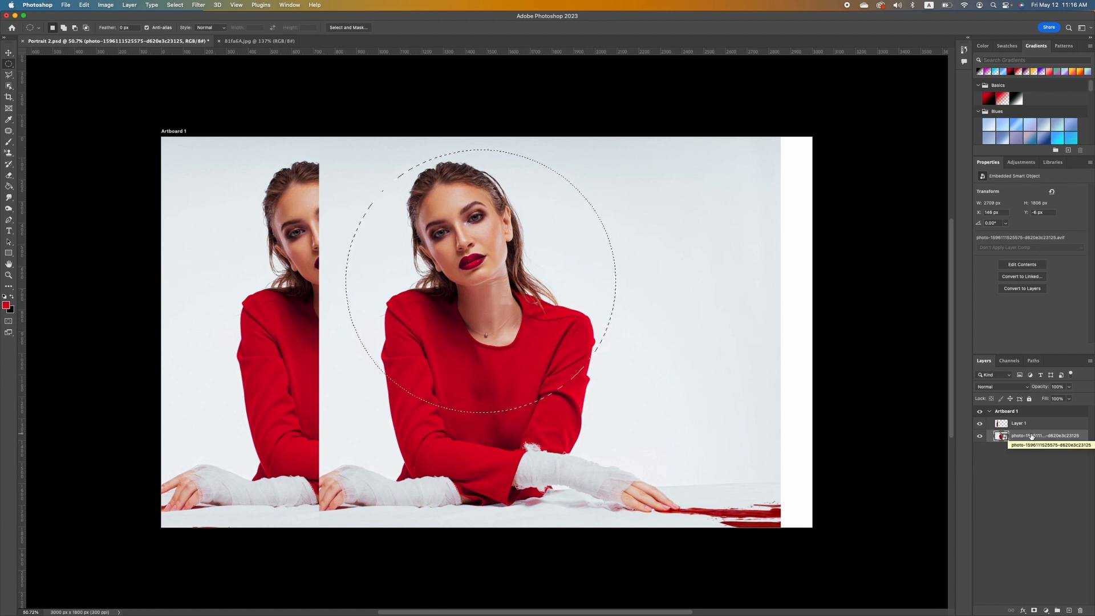
{"action": "right_click", "coordinate": [468, 221]}
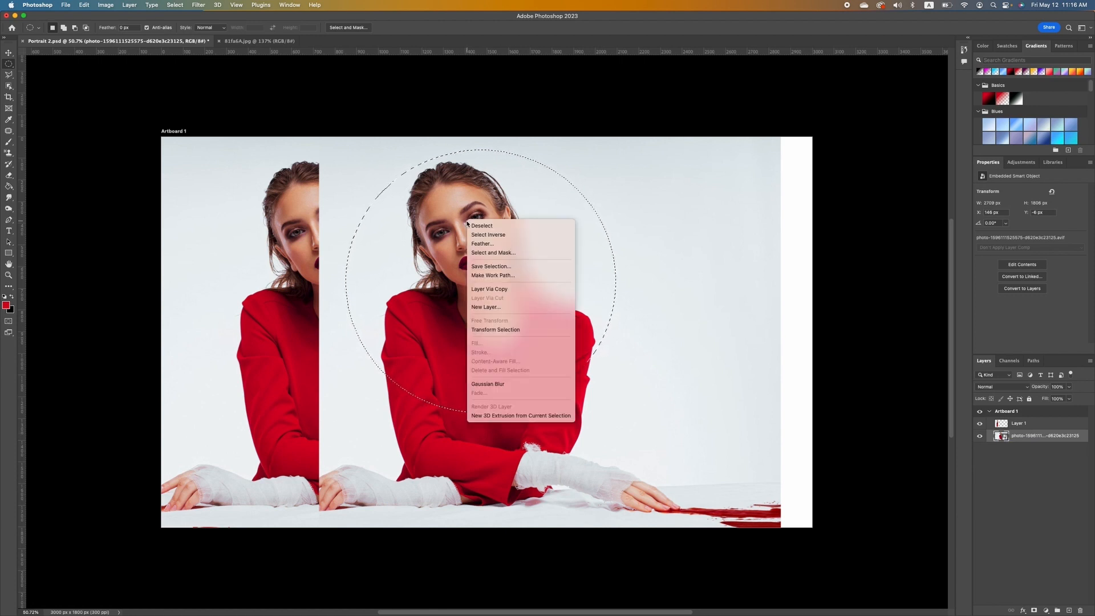
{"action": "left_click", "coordinate": [489, 288]}
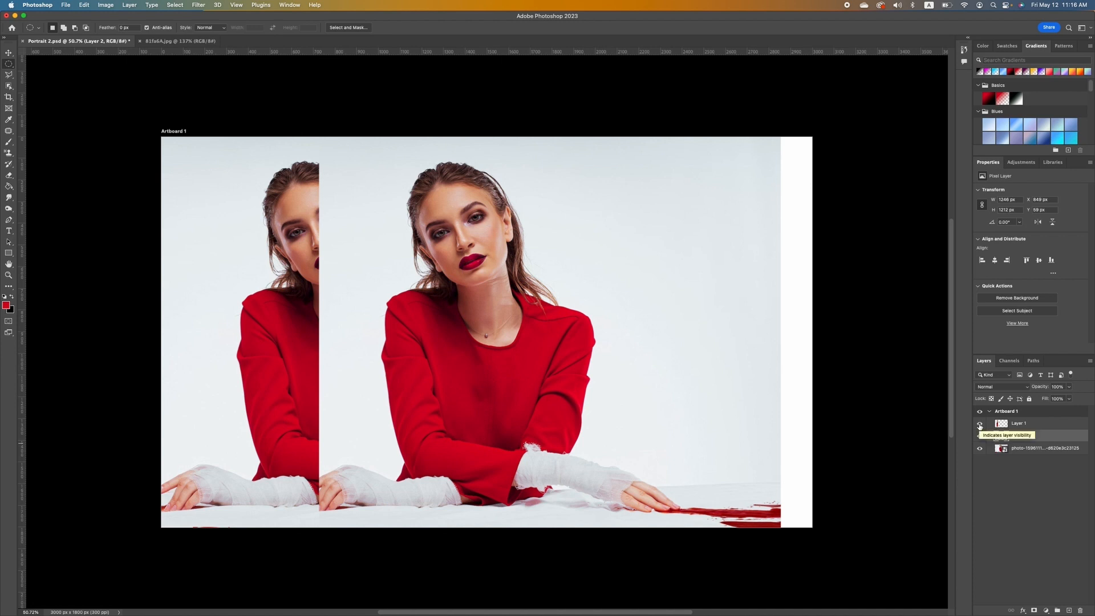
{"action": "left_click", "coordinate": [979, 424]}
Shrink the circular copy and place it to the woman's upper right.
{"action": "left_click", "coordinate": [9, 52]}
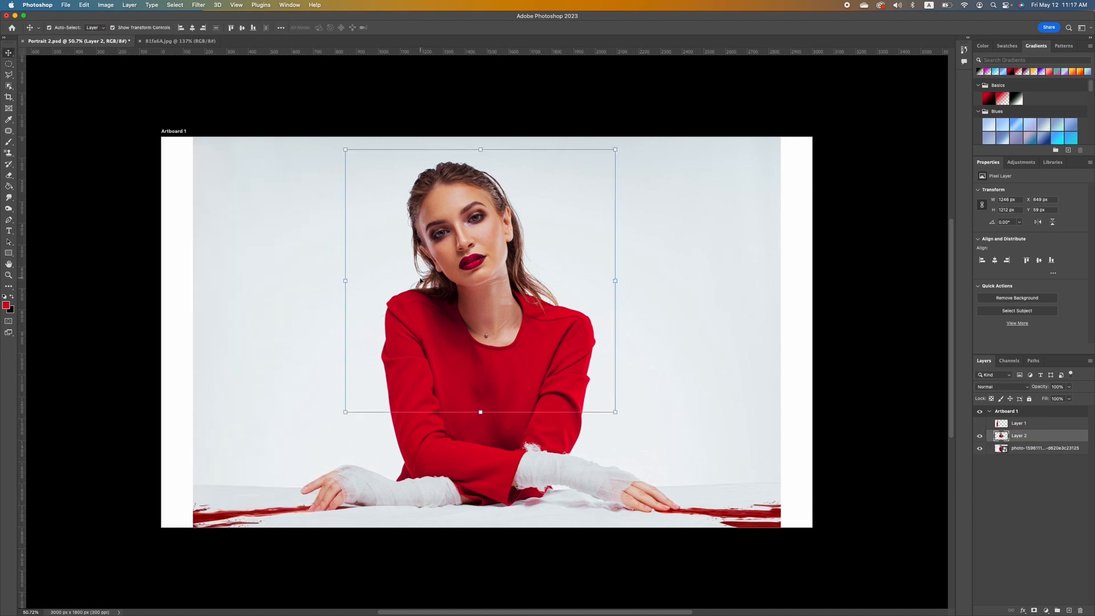
{"action": "left_click_drag", "start_coordinate": [420, 279], "coordinate": [632, 240]}
{"action": "left_click_drag", "start_coordinate": [828, 107], "coordinate": [759, 176]}
{"action": "right_click", "coordinate": [673, 260]}
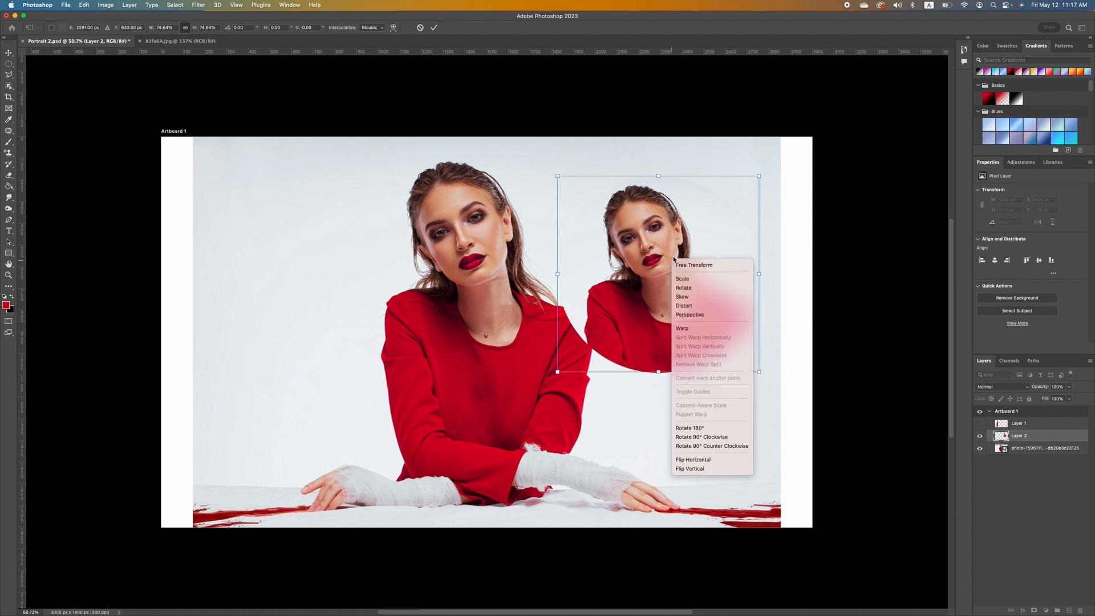
{"action": "left_click", "coordinate": [692, 239]}
{"action": "left_click_drag", "start_coordinate": [655, 243], "coordinate": [665, 219]}
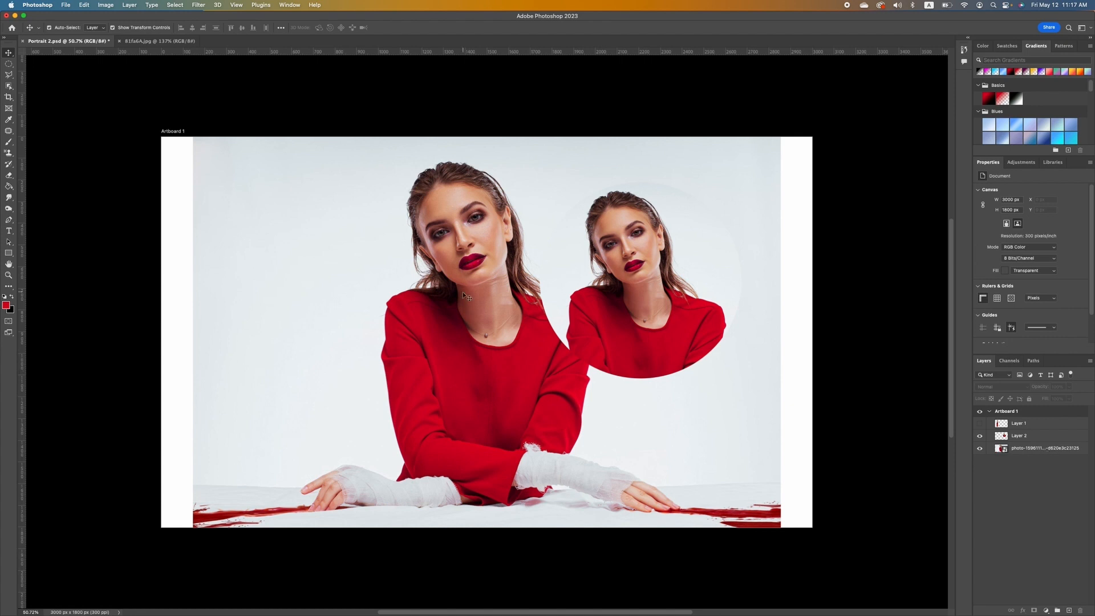
{"action": "left_click", "coordinate": [9, 76]}
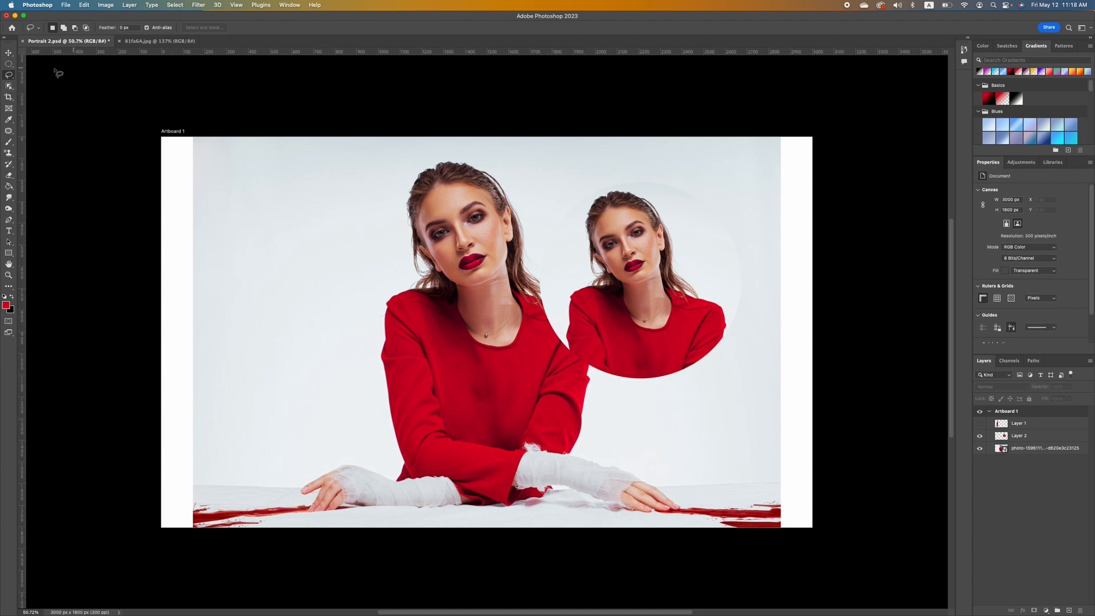
{"action": "left_click", "coordinate": [11, 65]}
{"action": "left_click", "coordinate": [12, 66]}
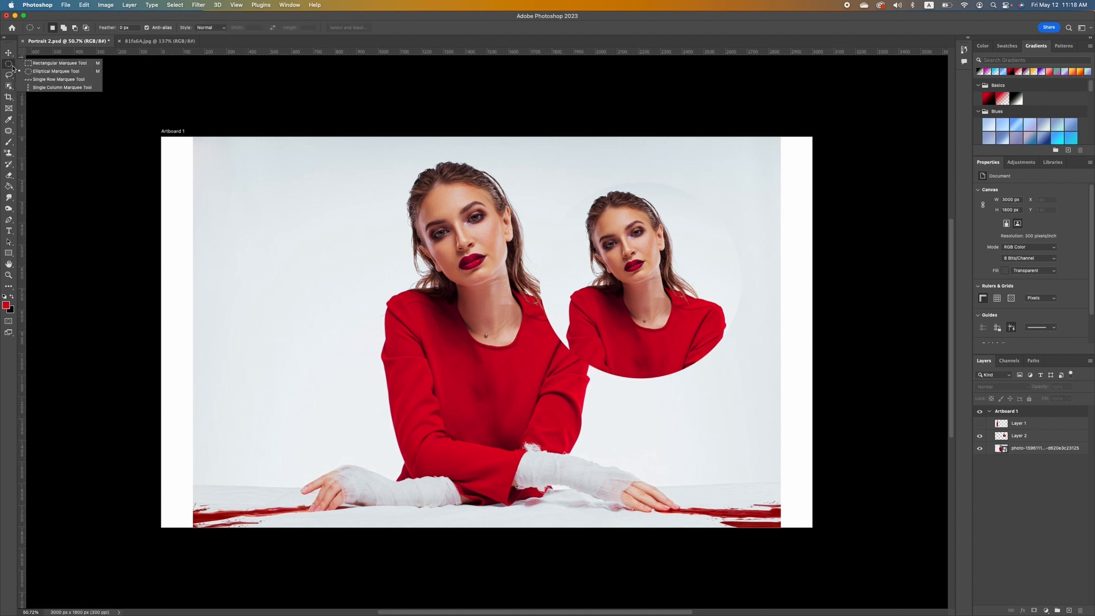
{"action": "left_click", "coordinate": [9, 76]}
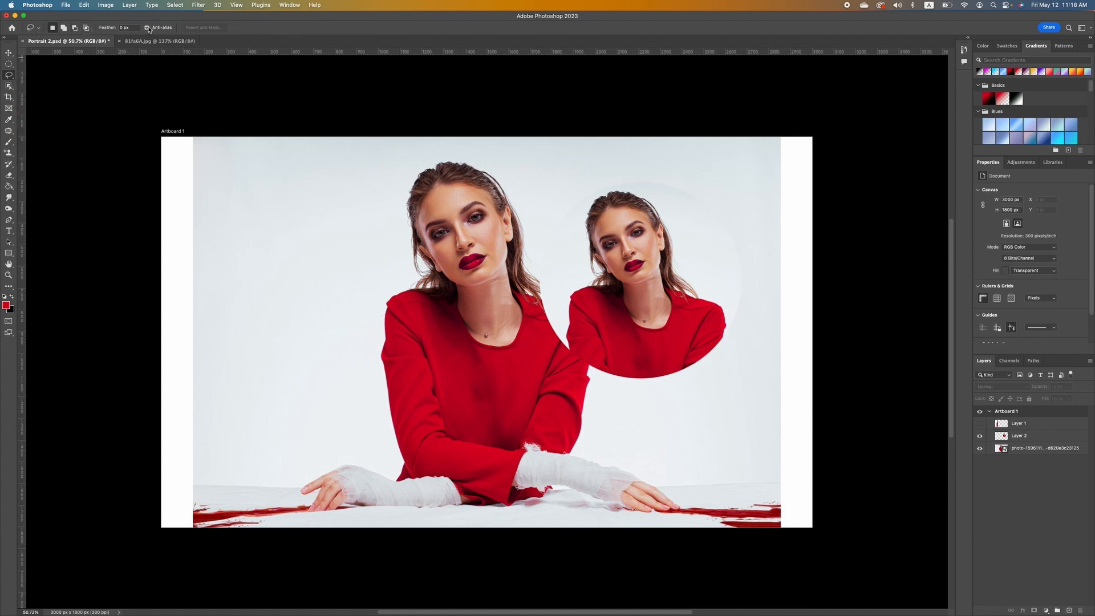
{"action": "left_click", "coordinate": [9, 63]}
{"action": "right_click", "coordinate": [9, 64]}
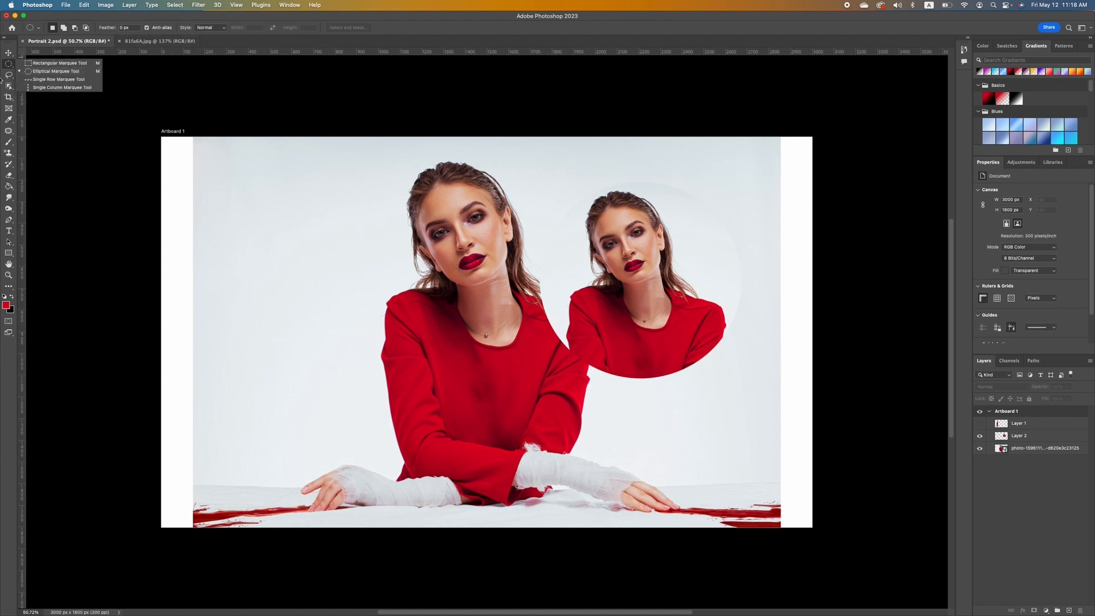
{"action": "left_click", "coordinate": [9, 74]}
{"action": "right_click", "coordinate": [11, 77]}
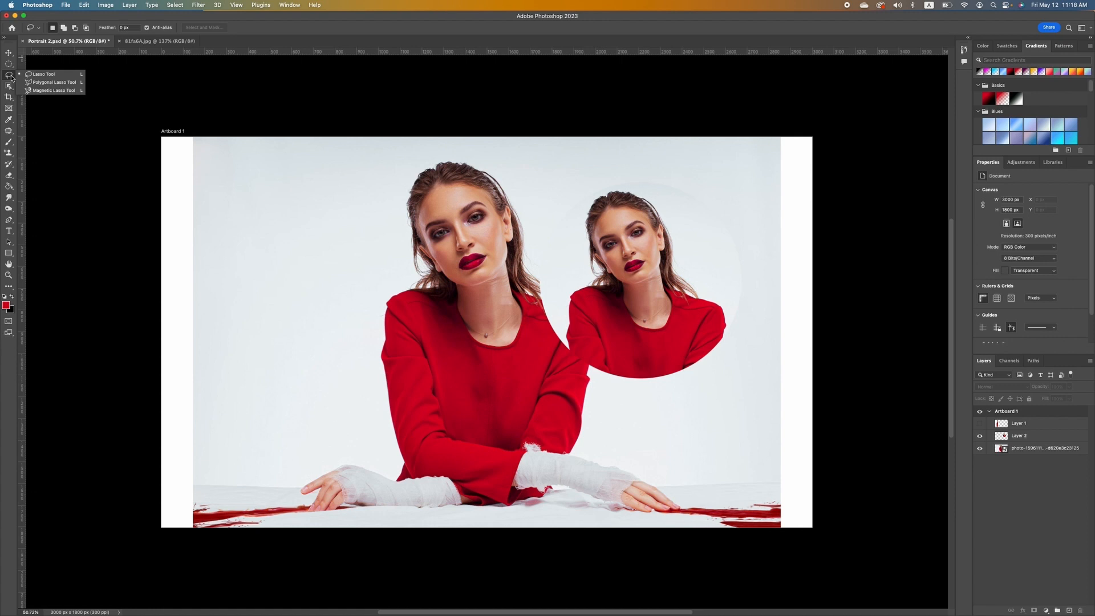
{"action": "left_click", "coordinate": [51, 75]}
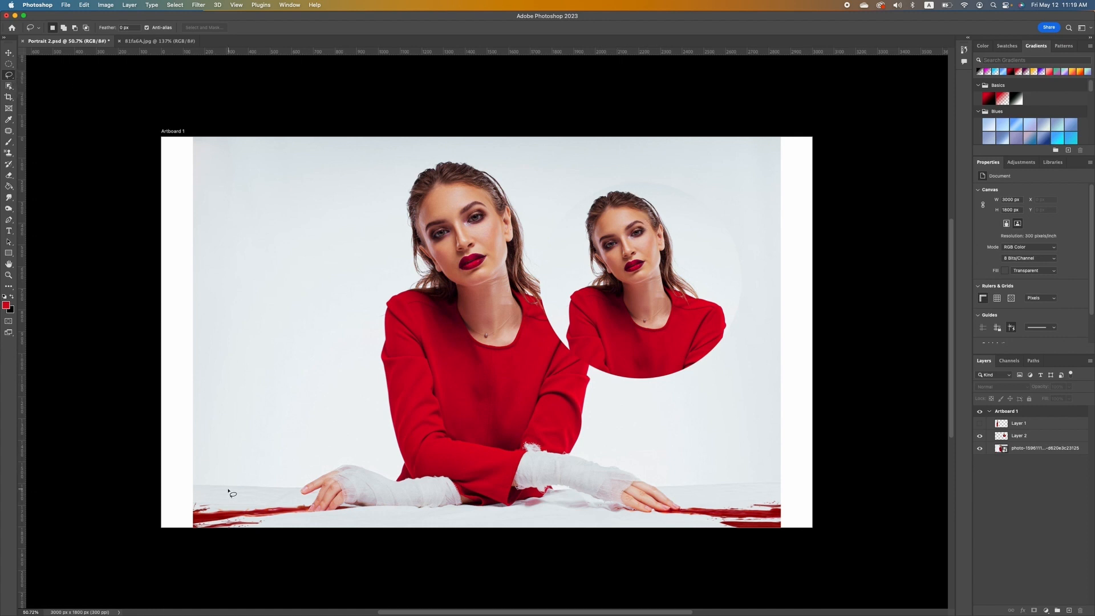
{"action": "mouse_move", "coordinate": [261, 504]}
{"action": "left_mouse_down"}
{"action": "mouse_move", "coordinate": [183, 484]}
{"action": "mouse_move", "coordinate": [185, 528]}
{"action": "mouse_move", "coordinate": [223, 565]}
{"action": "mouse_move", "coordinate": [259, 548]}
{"action": "mouse_move", "coordinate": [261, 504]}
{"action": "left_mouse_up"}
{"action": "left_click", "coordinate": [1035, 448]}
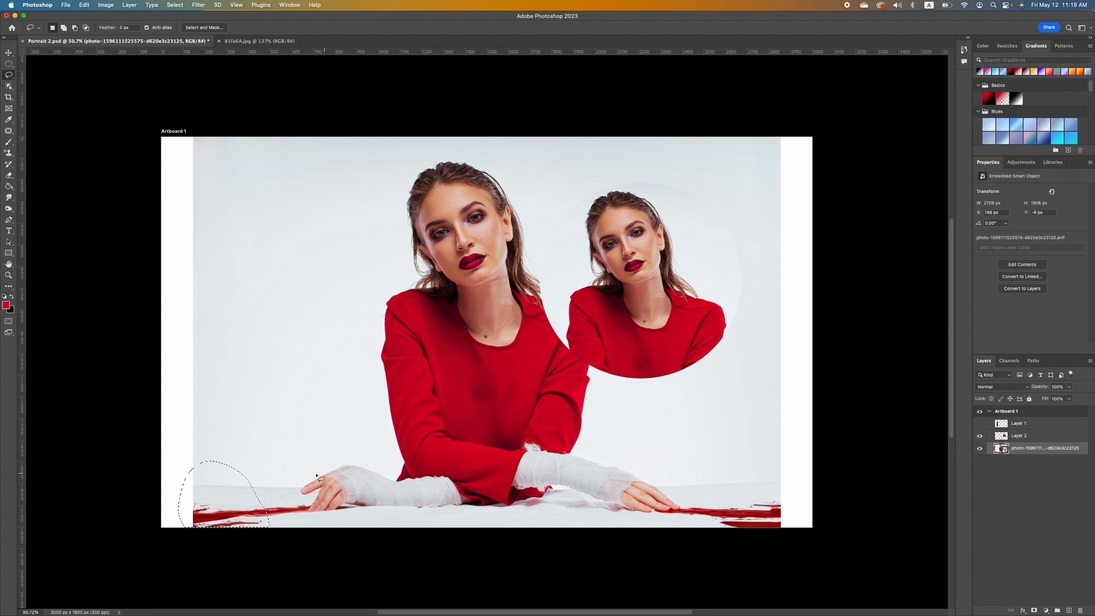
{"action": "right_click", "coordinate": [226, 493]}
{"action": "left_click", "coordinate": [247, 481]}
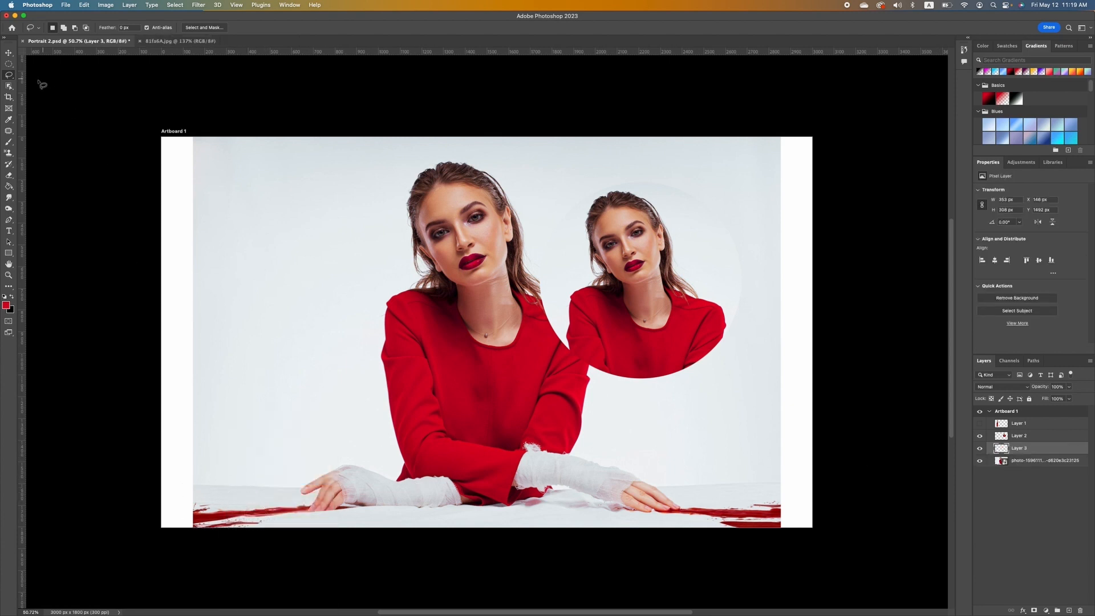
{"action": "left_click", "coordinate": [8, 53]}
{"action": "left_click_drag", "start_coordinate": [229, 496], "coordinate": [189, 499]}
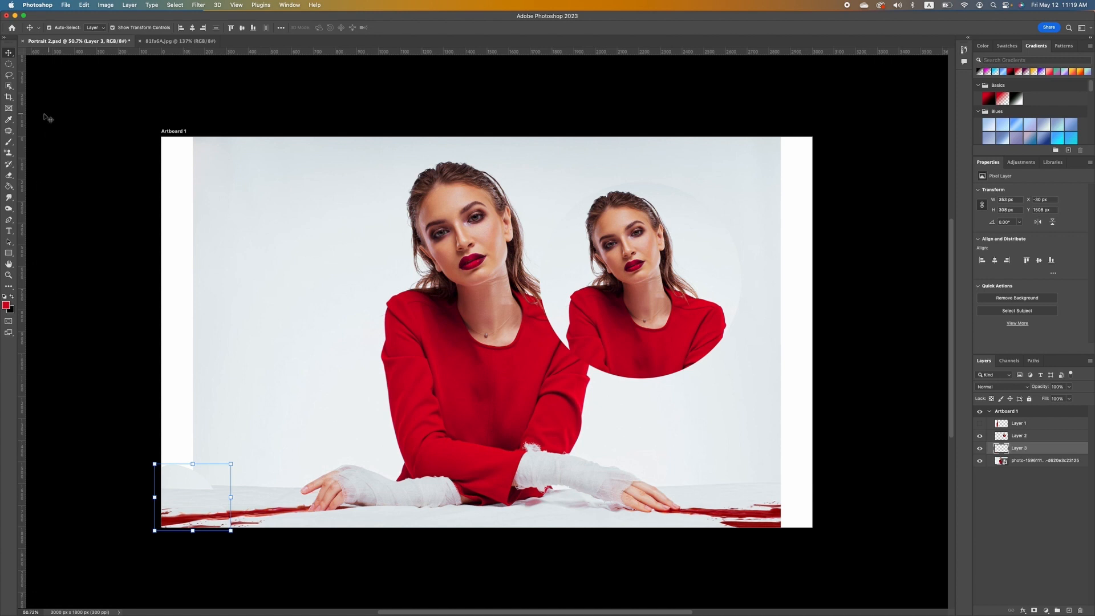
{"action": "key", "text": "Delete"}
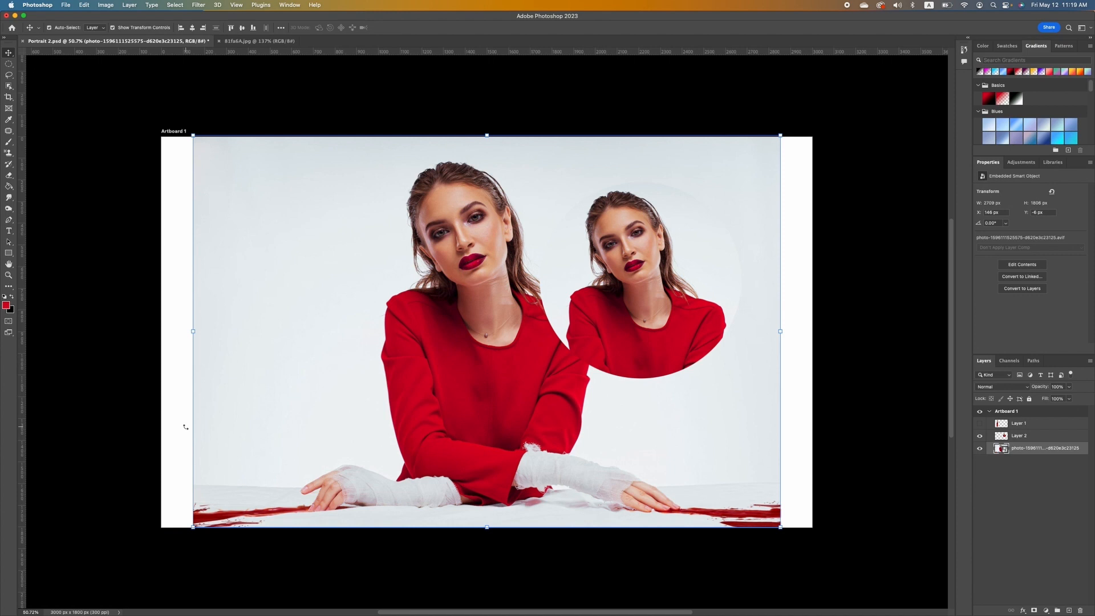
{"action": "left_click", "coordinate": [9, 87]}
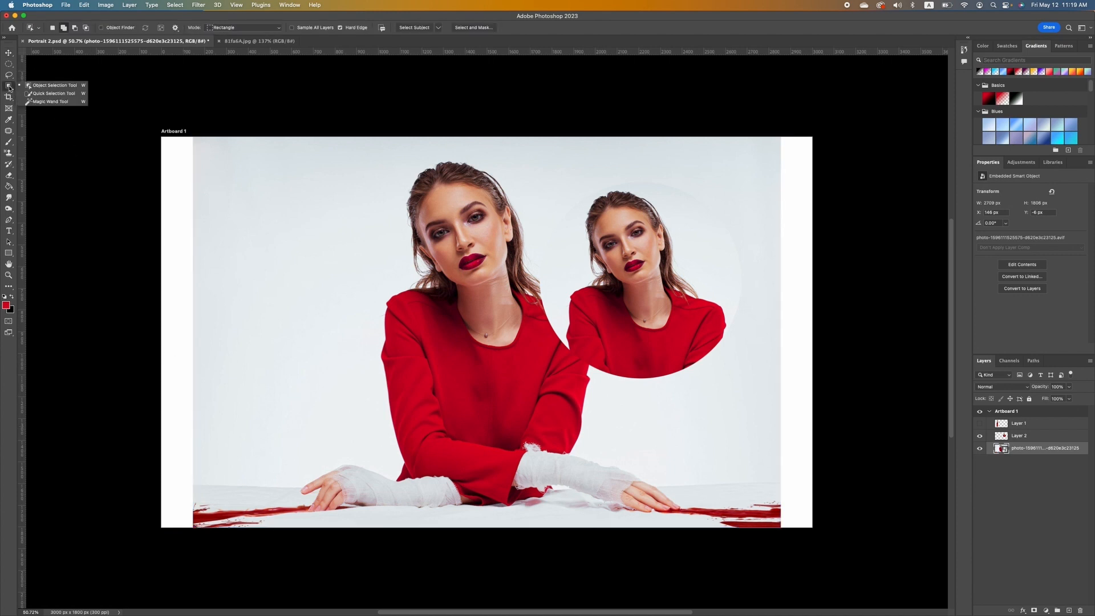
{"action": "left_click", "coordinate": [59, 95]}
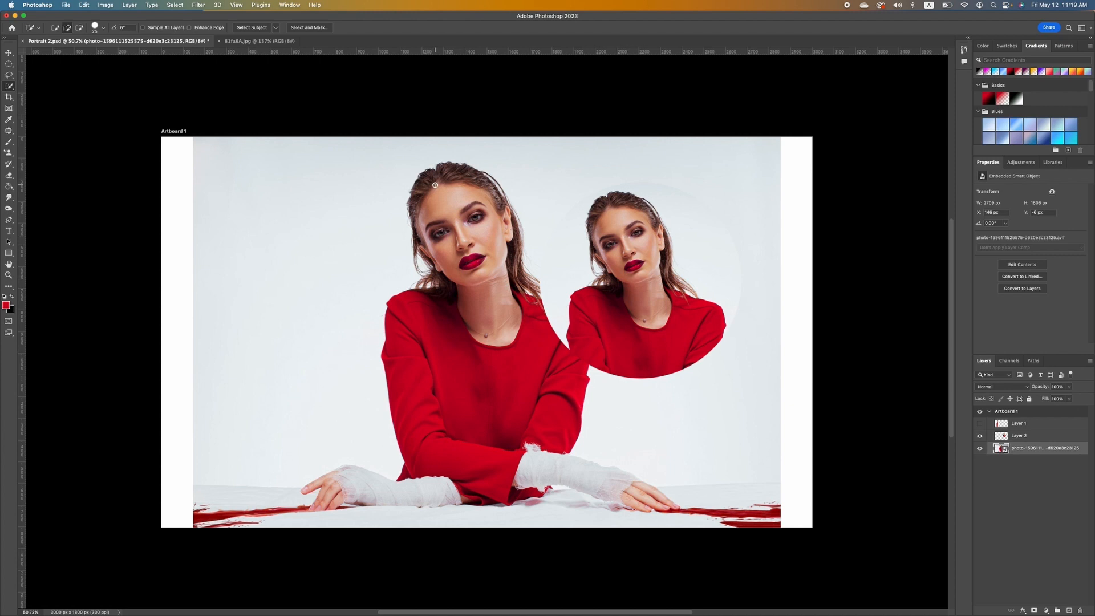
{"action": "mouse_move", "coordinate": [427, 175]}
{"action": "left_mouse_down"}
{"action": "mouse_move", "coordinate": [497, 333]}
{"action": "mouse_move", "coordinate": [492, 358]}
{"action": "mouse_move", "coordinate": [508, 362]}
{"action": "mouse_move", "coordinate": [507, 322]}
{"action": "left_mouse_up"}
{"action": "mouse_move", "coordinate": [512, 383]}
{"action": "left_mouse_down"}
{"action": "mouse_move", "coordinate": [513, 414]}
{"action": "mouse_move", "coordinate": [566, 469]}
{"action": "mouse_move", "coordinate": [655, 497]}
{"action": "mouse_move", "coordinate": [635, 484]}
{"action": "left_mouse_up"}
{"action": "left_click_drag", "start_coordinate": [448, 484], "coordinate": [421, 485]}
{"action": "left_click_drag", "start_coordinate": [507, 235], "coordinate": [510, 249]}
{"action": "left_click", "coordinate": [80, 28]}
{"action": "left_click_drag", "start_coordinate": [342, 524], "coordinate": [560, 513]}
{"action": "left_click", "coordinate": [1033, 610]}
{"action": "key", "text": "super+d"}
Convert the smart object to a pixel layer, keeping transforms, and remove its background.
{"action": "left_click", "coordinate": [1033, 289]}
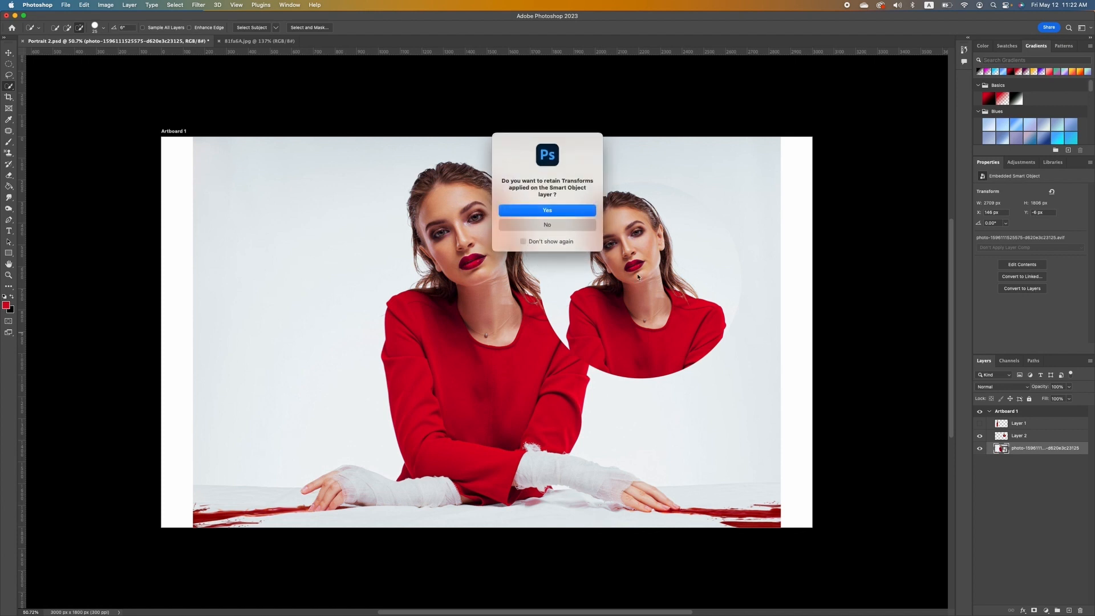
{"action": "left_click", "coordinate": [547, 211]}
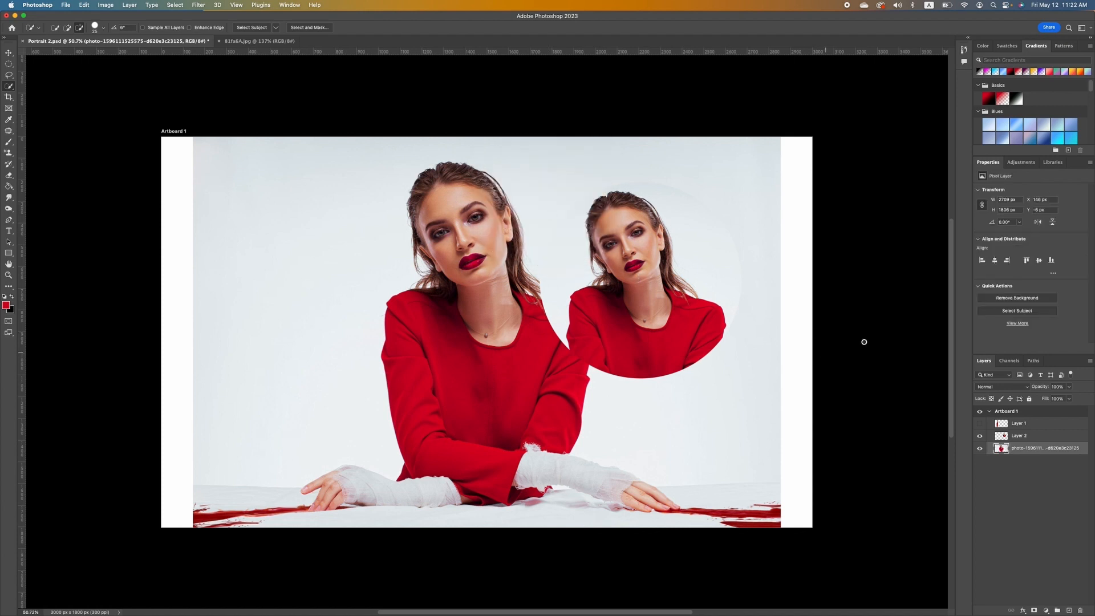
{"action": "left_click", "coordinate": [1037, 299]}
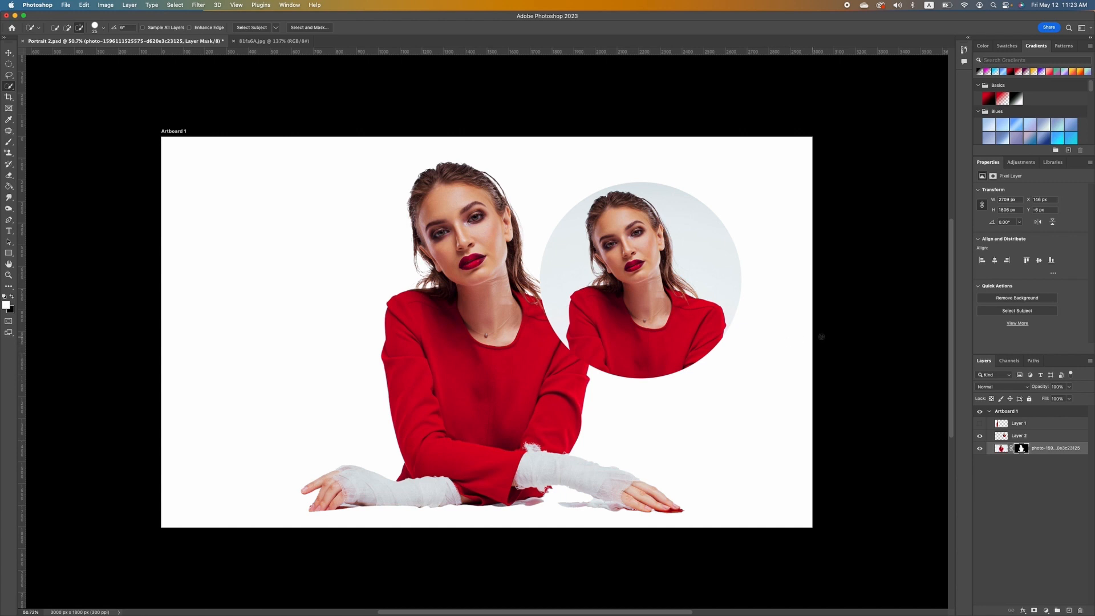
Duplicate the photo layer and apply the layer mask on the copy.
{"action": "left_click", "coordinate": [1052, 449]}
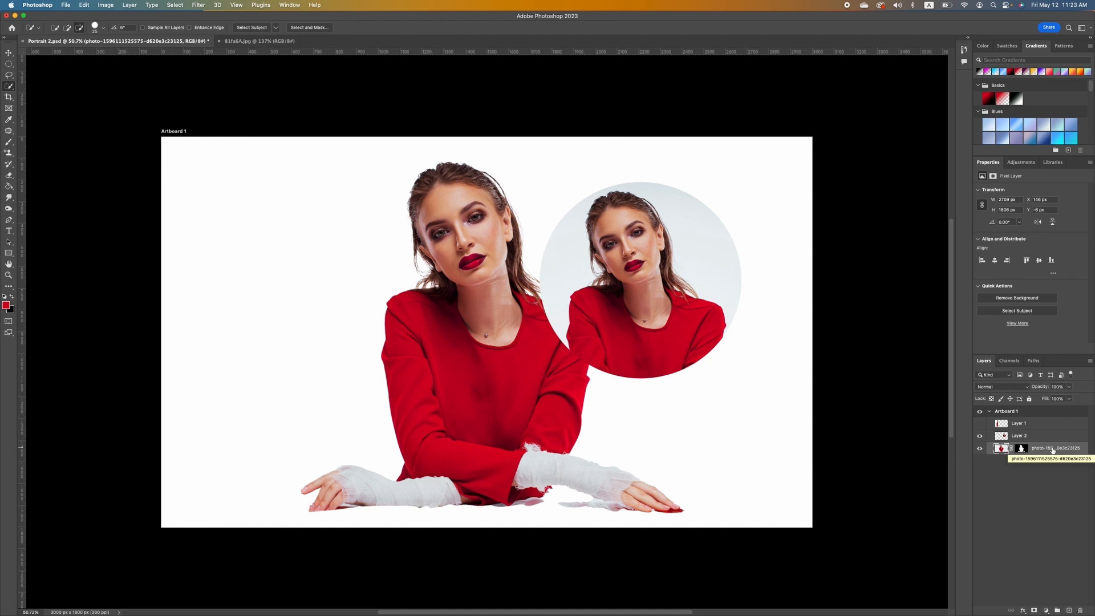
{"action": "key", "text": "super+j"}
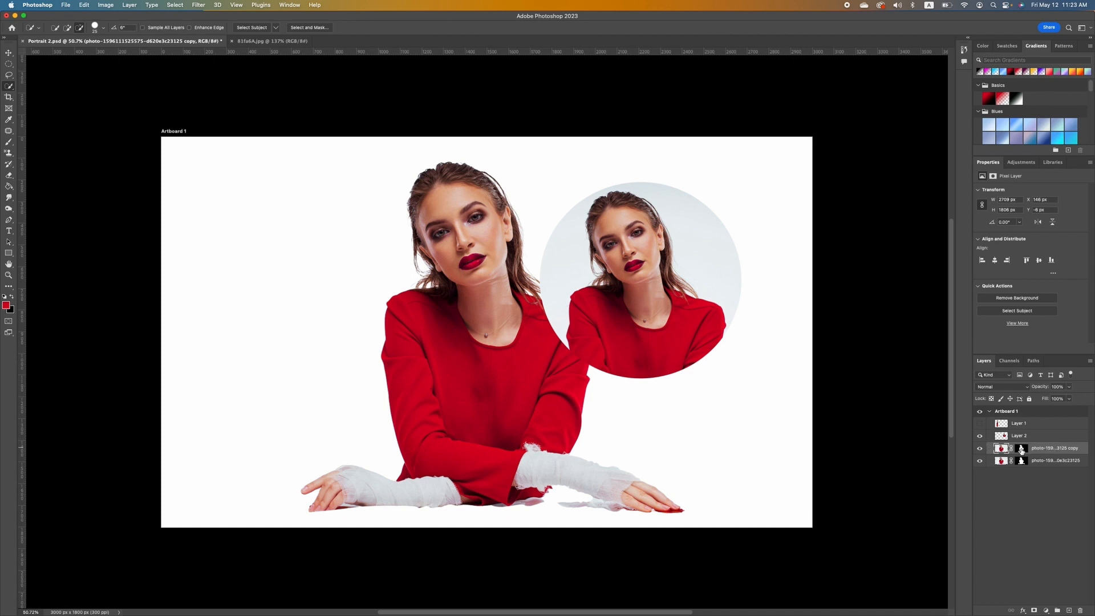
{"action": "right_click", "coordinate": [1021, 449]}
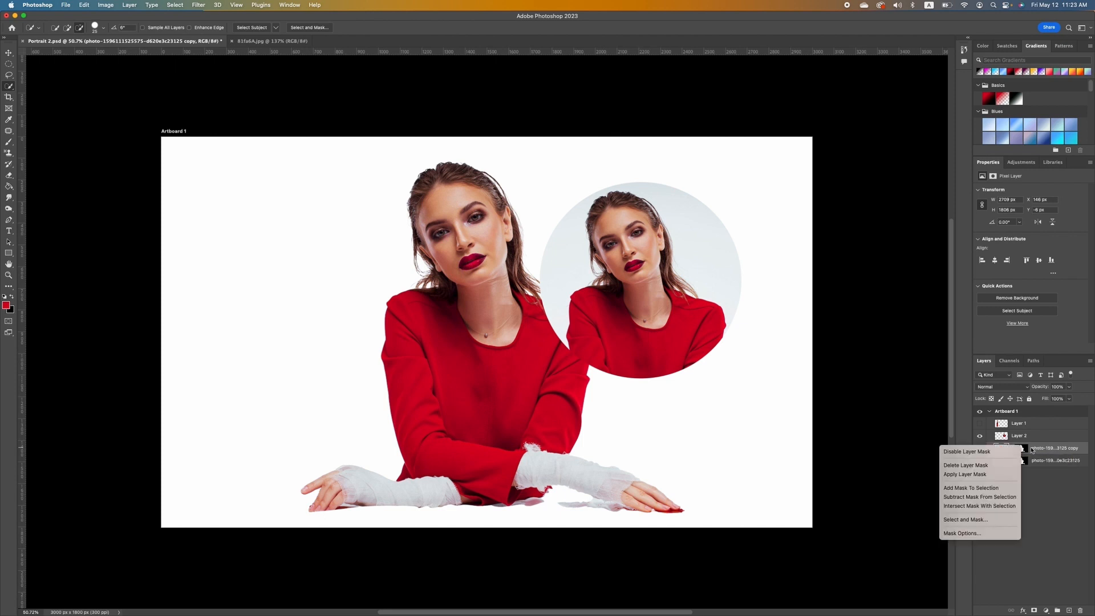
{"action": "left_click", "coordinate": [1045, 505]}
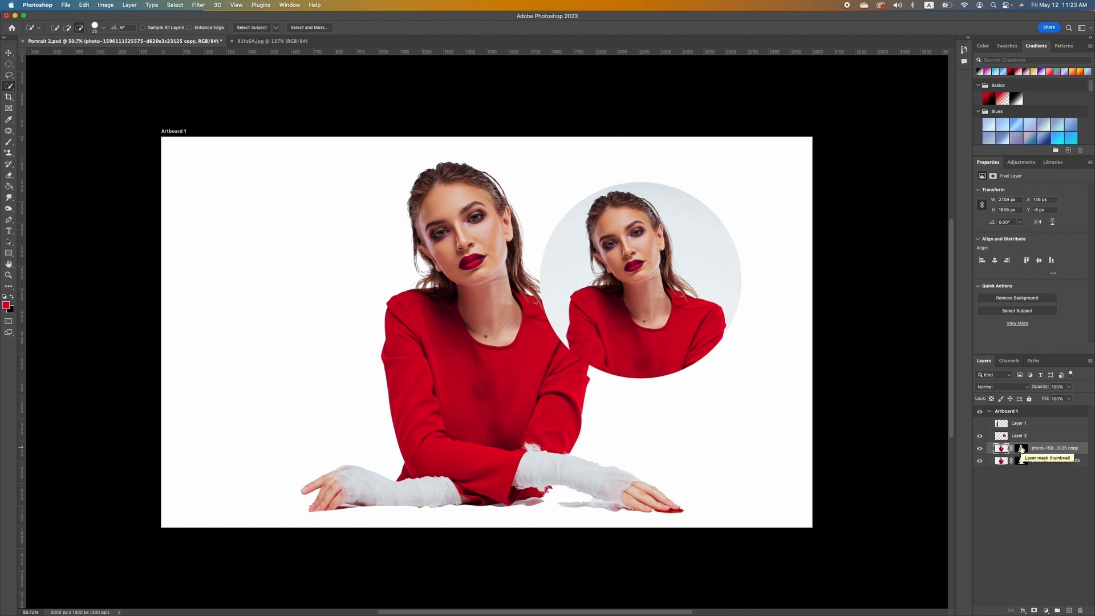
{"action": "right_click", "coordinate": [1021, 449]}
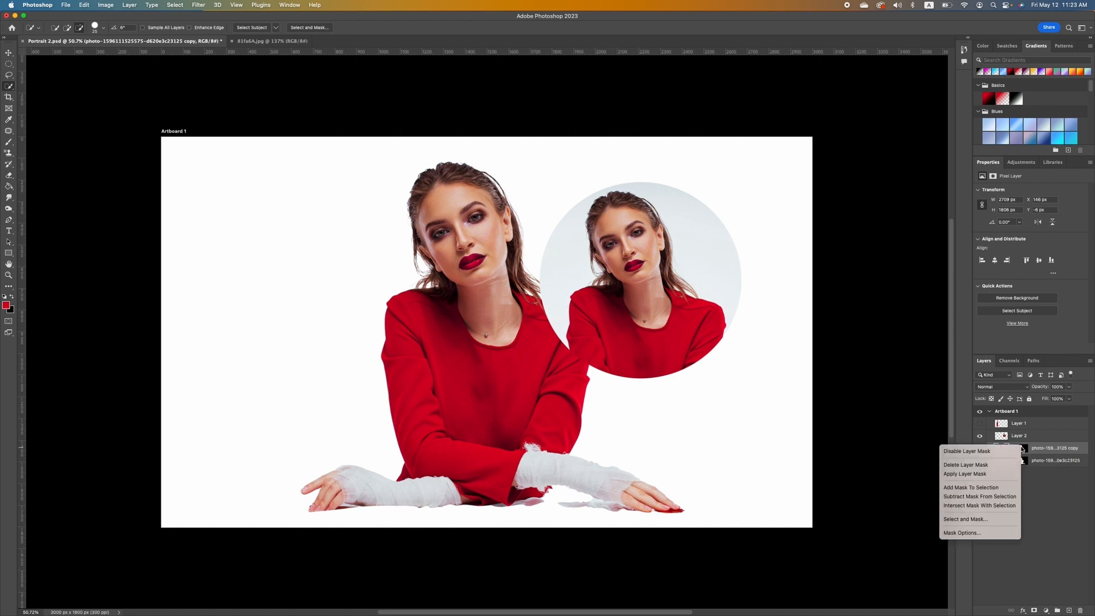
{"action": "left_click", "coordinate": [976, 475]}
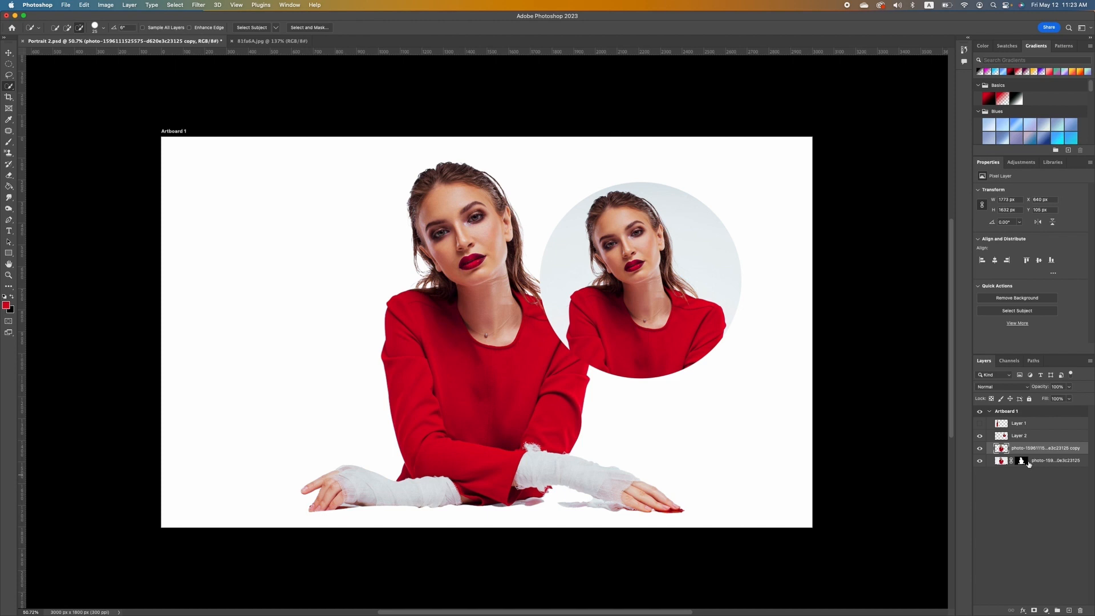
Hide the cut-out copy and delete the original layer's mask to restore the backdrop.
{"action": "left_click", "coordinate": [979, 449]}
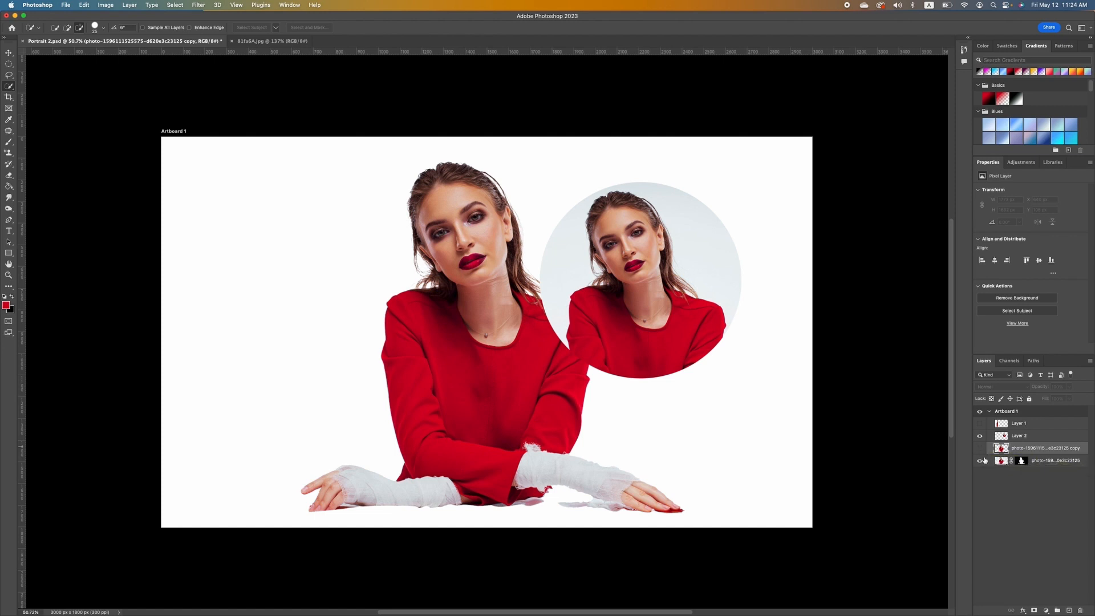
{"action": "right_click", "coordinate": [1021, 460]}
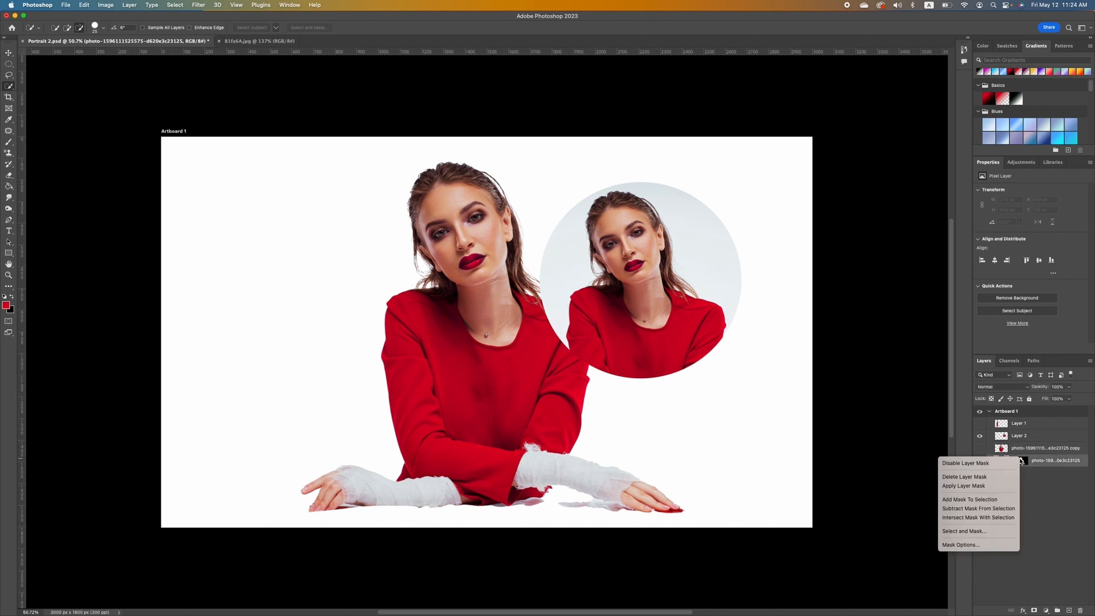
{"action": "left_click", "coordinate": [974, 477]}
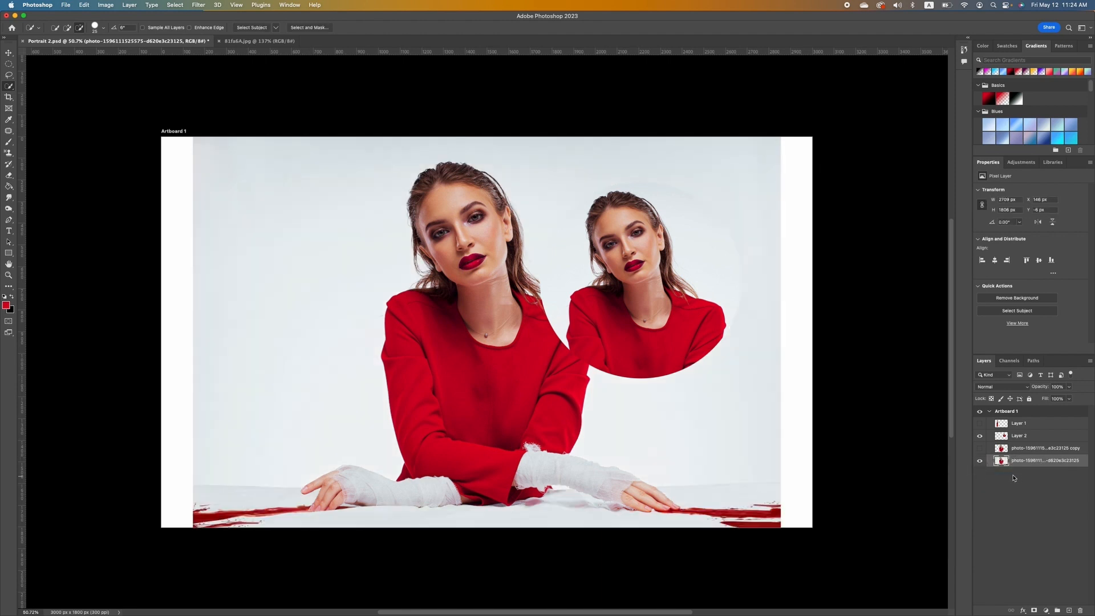
{"action": "left_click", "coordinate": [979, 448]}
{"action": "left_click", "coordinate": [9, 53]}
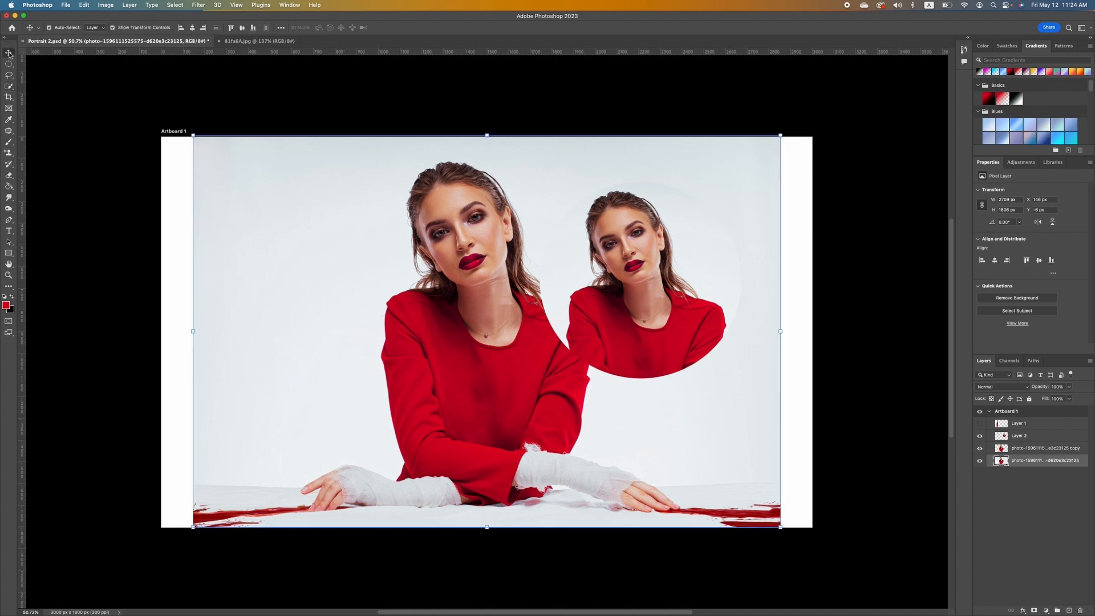
{"action": "left_click_drag", "start_coordinate": [492, 371], "coordinate": [379, 370]}
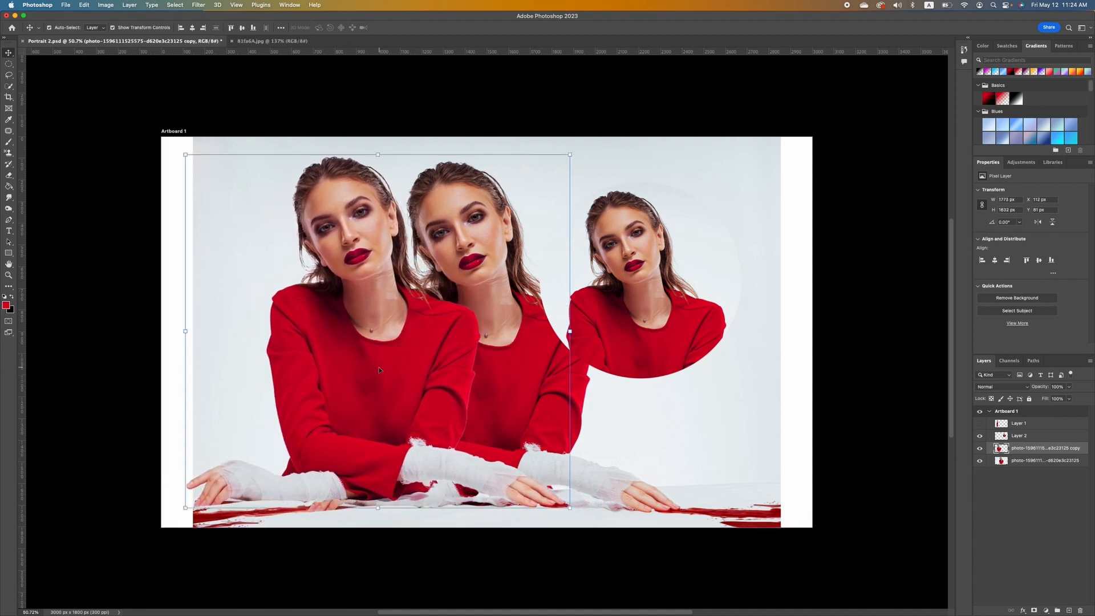
{"action": "key", "text": "ctrl+z"}
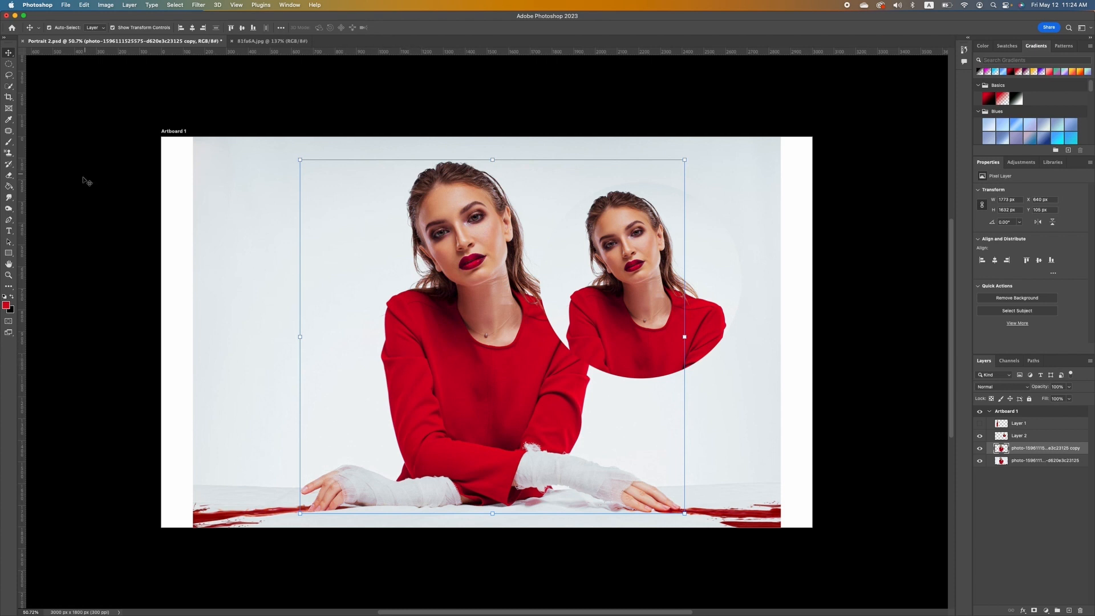
{"action": "left_click", "coordinate": [9, 231]}
{"action": "left_click", "coordinate": [59, 230]}
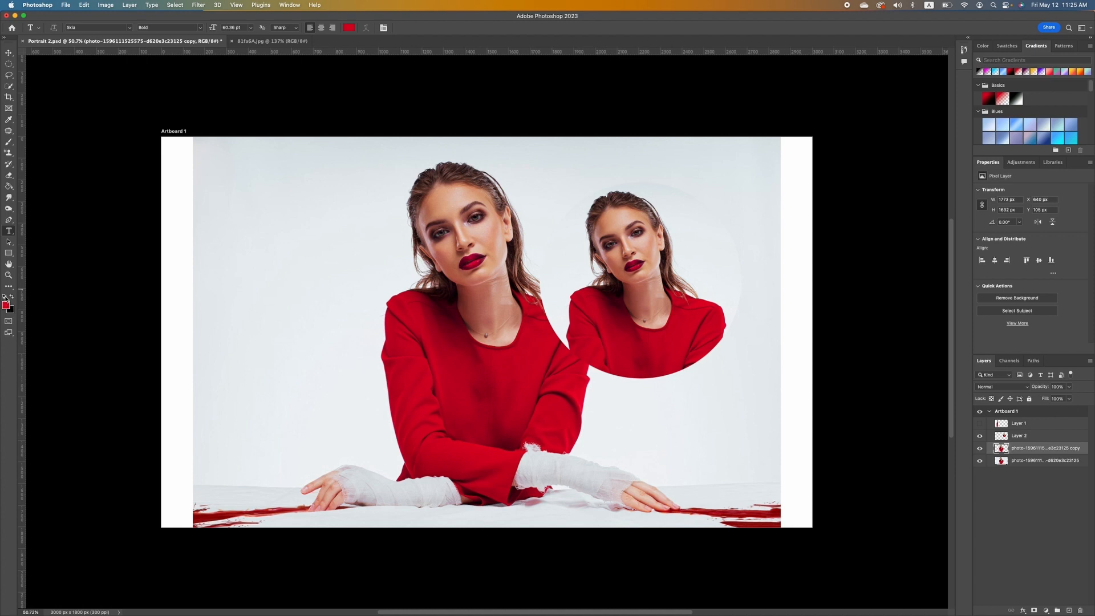
Reset default colours, then set the foreground colour to cyan #03eeeb.
{"action": "left_click", "coordinate": [5, 297]}
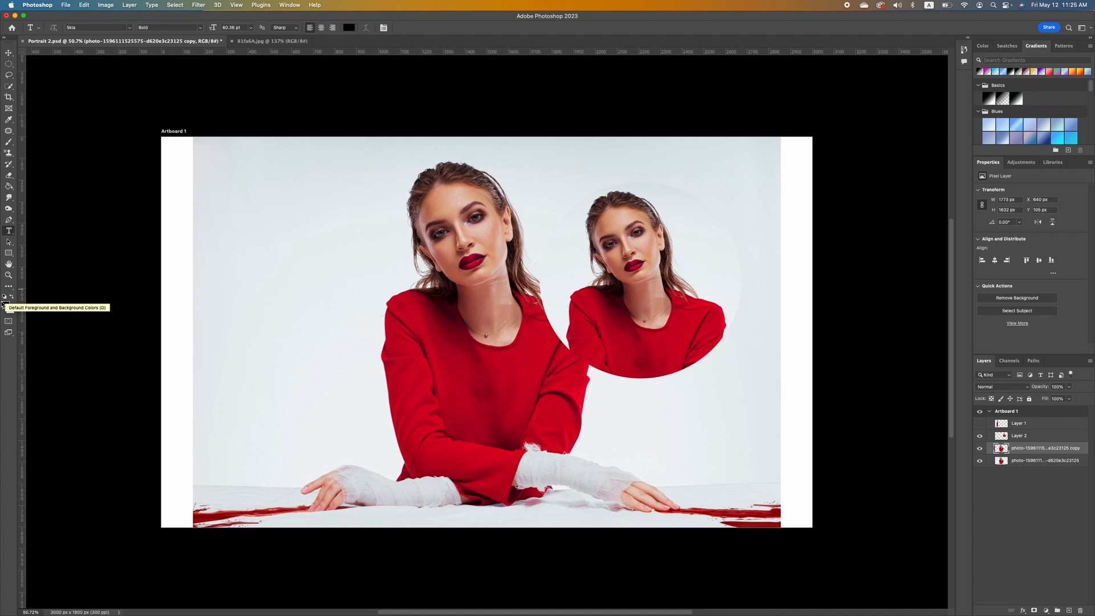
{"action": "left_click", "coordinate": [6, 305]}
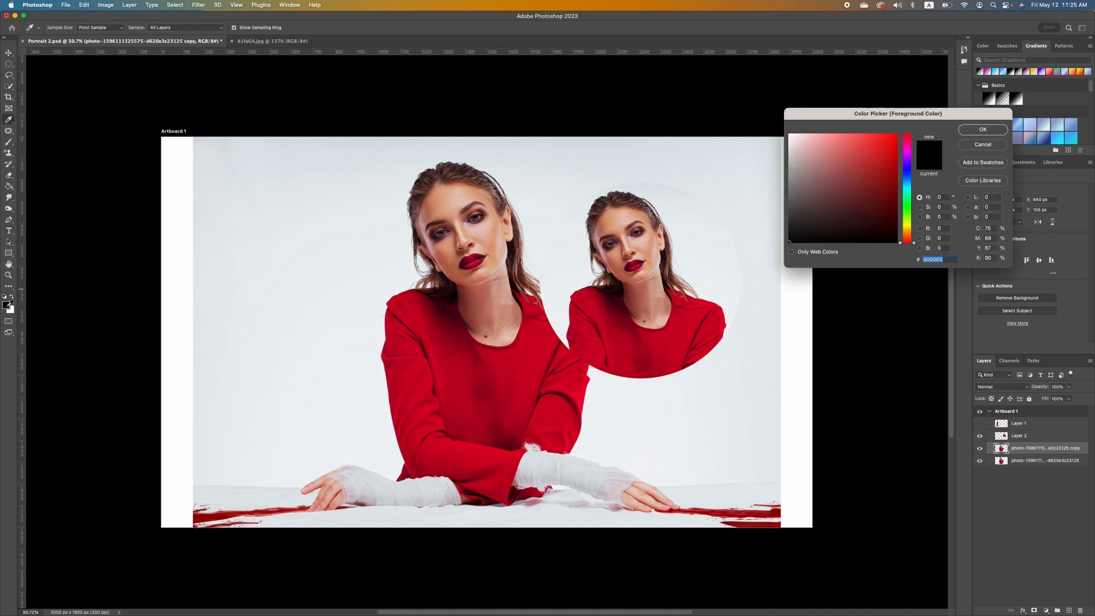
{"action": "left_click", "coordinate": [908, 180]}
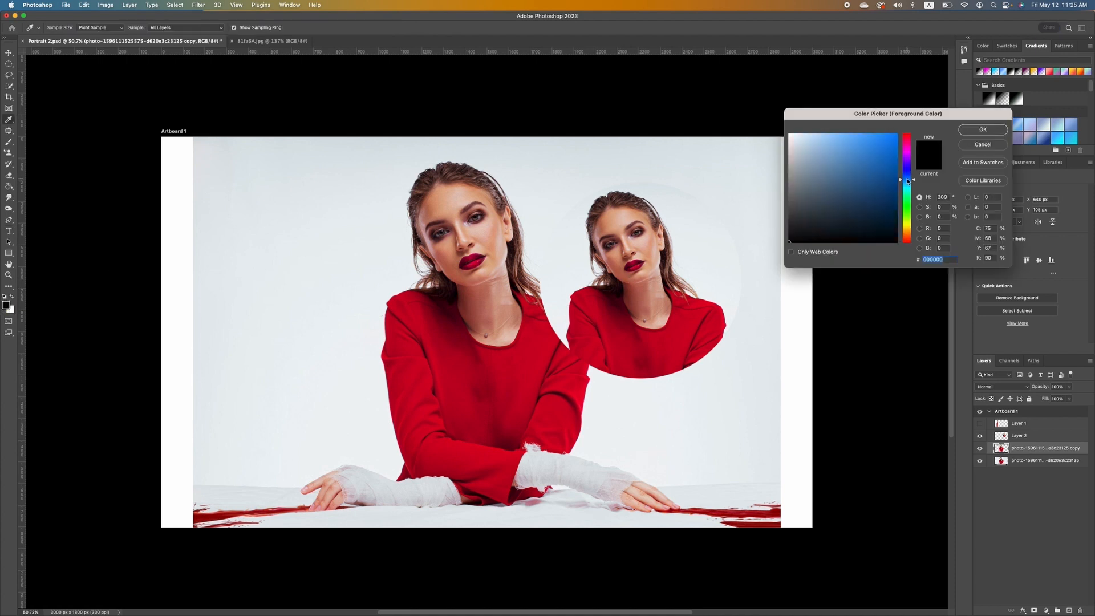
{"action": "left_click", "coordinate": [908, 194]}
{"action": "left_click", "coordinate": [909, 189]}
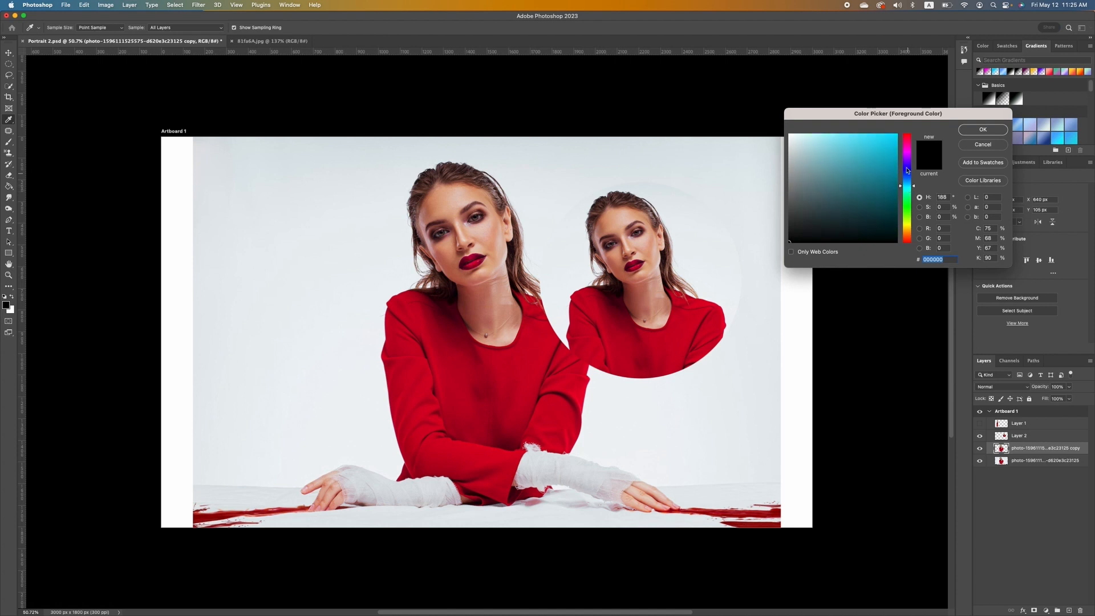
{"action": "left_click", "coordinate": [895, 141]}
{"action": "left_click", "coordinate": [983, 130]}
{"action": "key", "text": "t"}
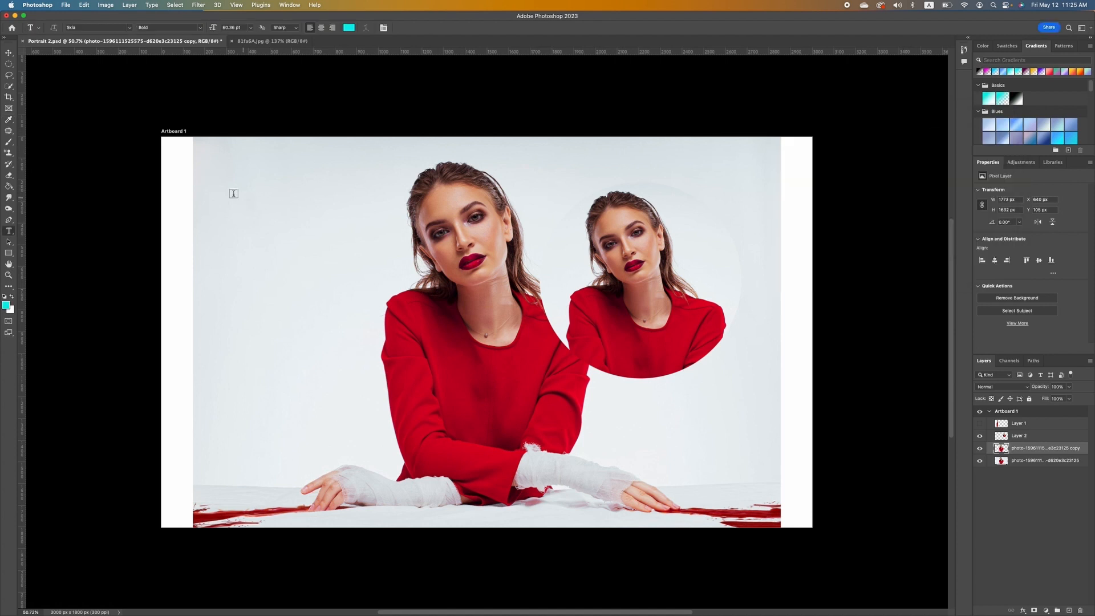
Type 'BOLD', then scale it up hugely and move it down-left across the artboard.
{"action": "left_click", "coordinate": [241, 214]}
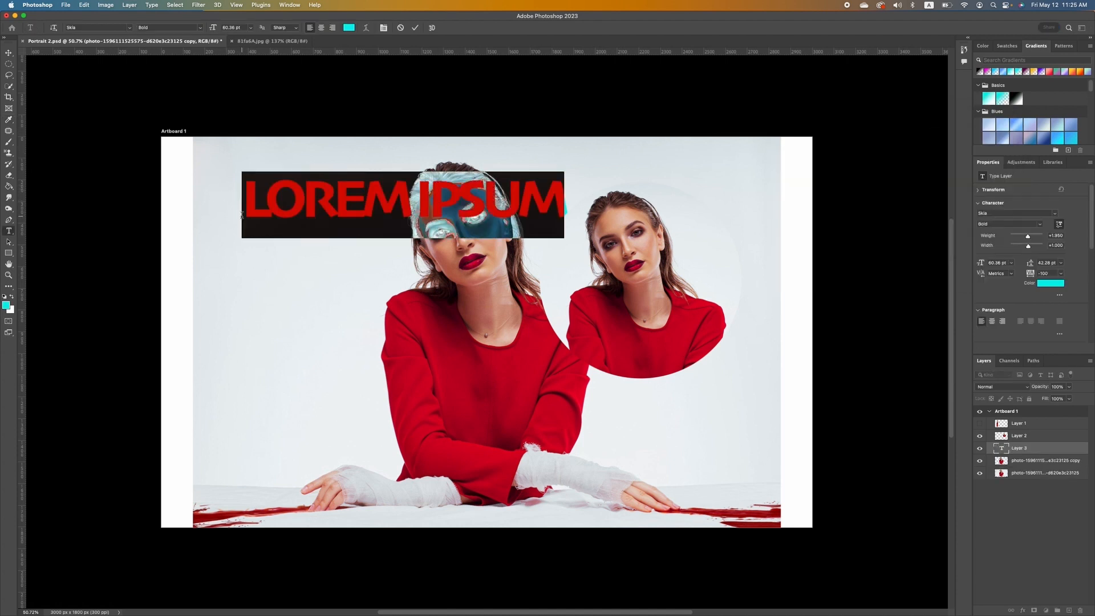
{"action": "type", "text": "bold"}
{"action": "left_click", "coordinate": [9, 53]}
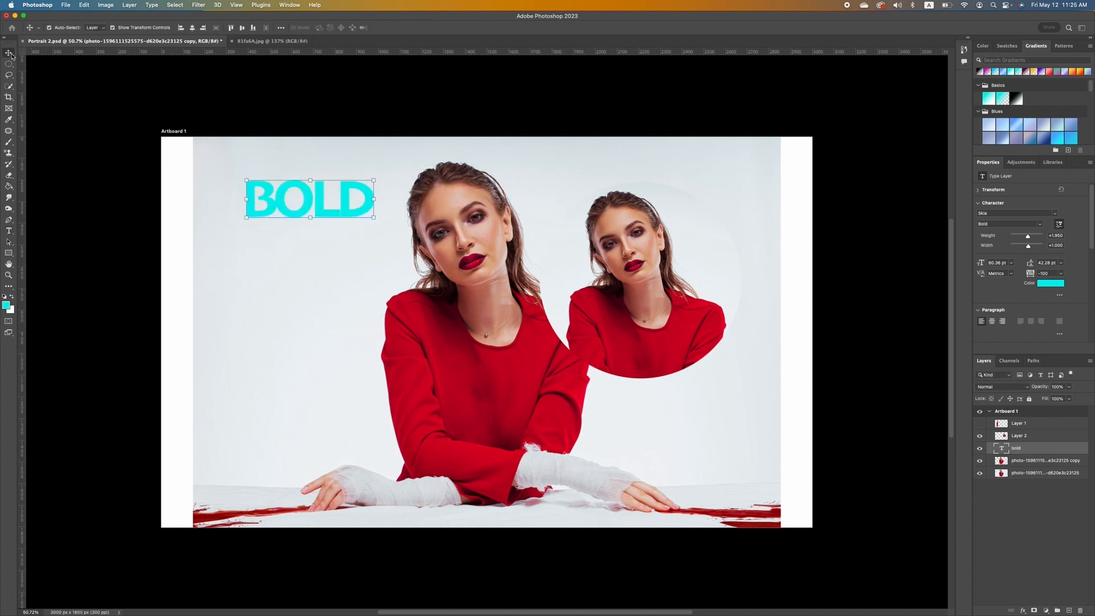
{"action": "left_click_drag", "start_coordinate": [374, 217], "coordinate": [811, 464]}
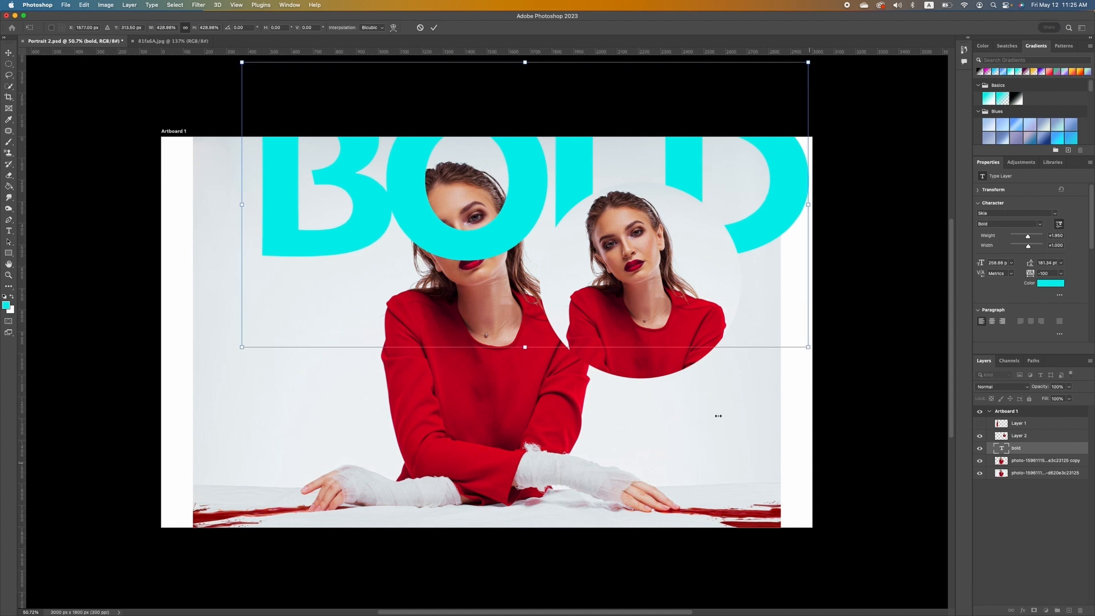
{"action": "key", "text": "Return"}
{"action": "left_click_drag", "start_coordinate": [508, 241], "coordinate": [460, 359]}
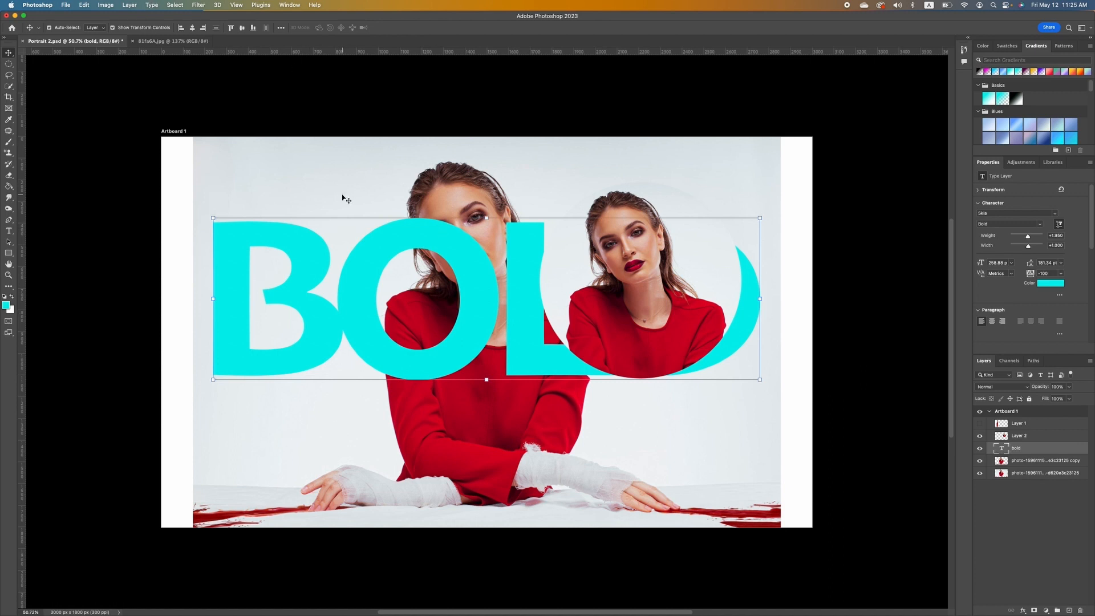
Restyle the BOLD text in the Ethnocentric font at 60 pt.
{"action": "double_click", "coordinate": [376, 268]}
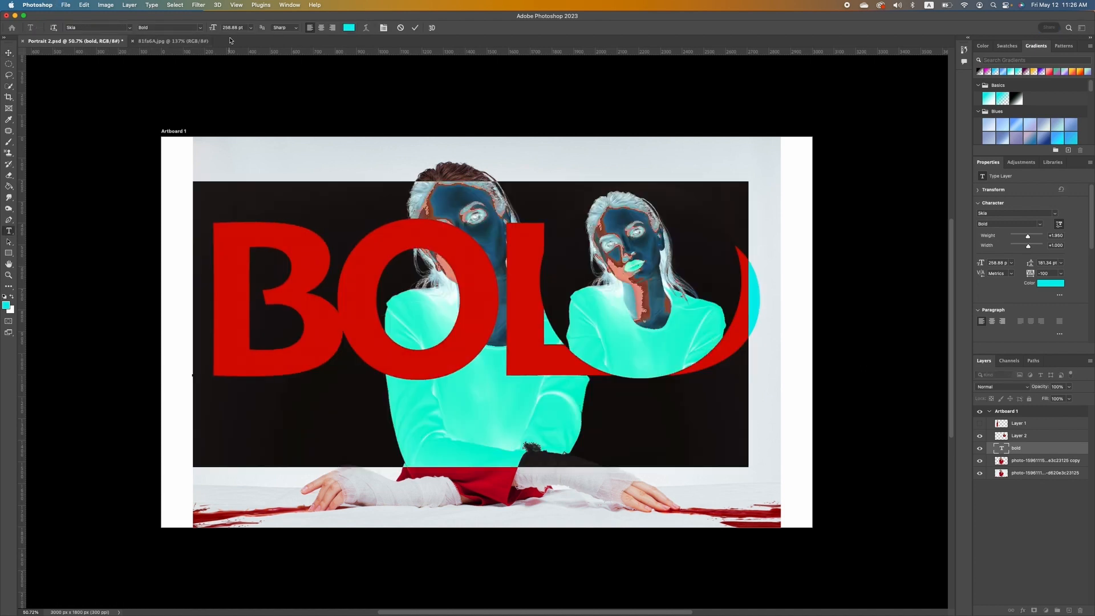
{"action": "left_click", "coordinate": [197, 28]}
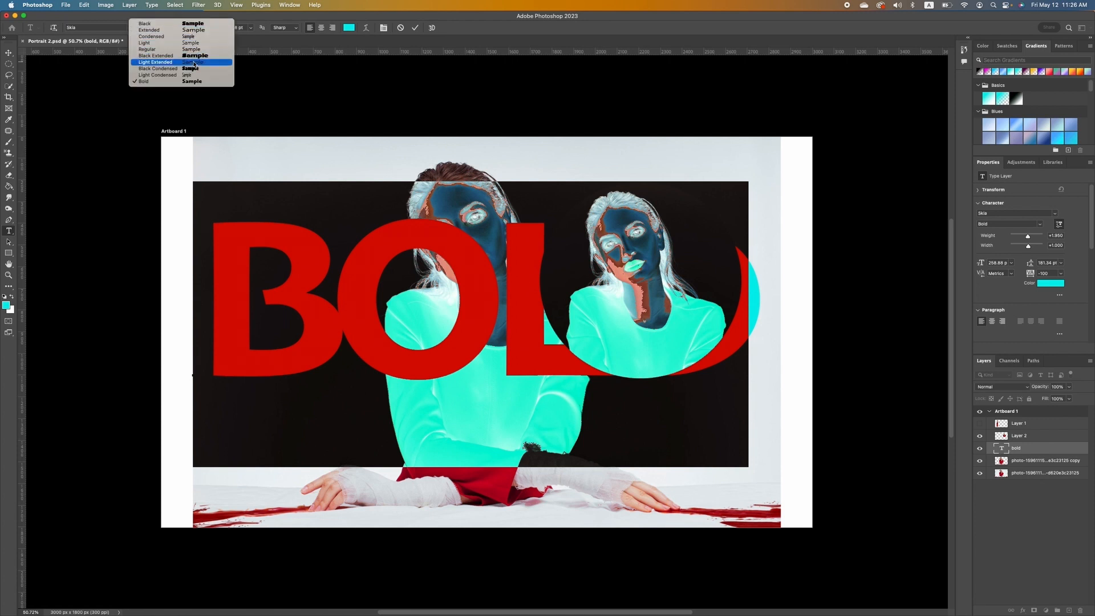
{"action": "left_click", "coordinate": [199, 23]}
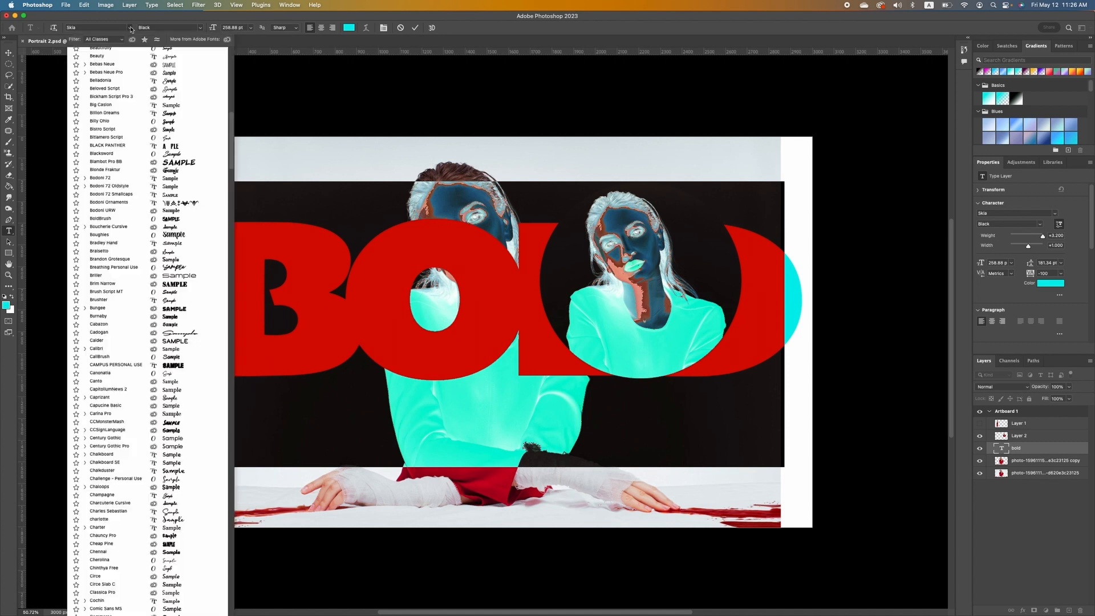
{"action": "left_click", "coordinate": [124, 28]}
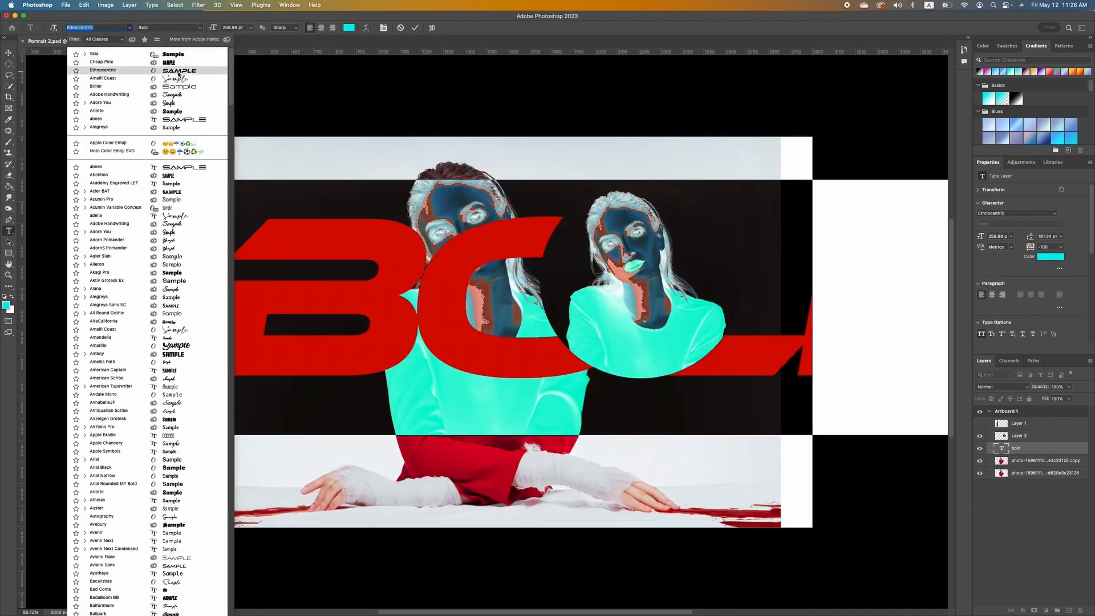
{"action": "left_click", "coordinate": [179, 73]}
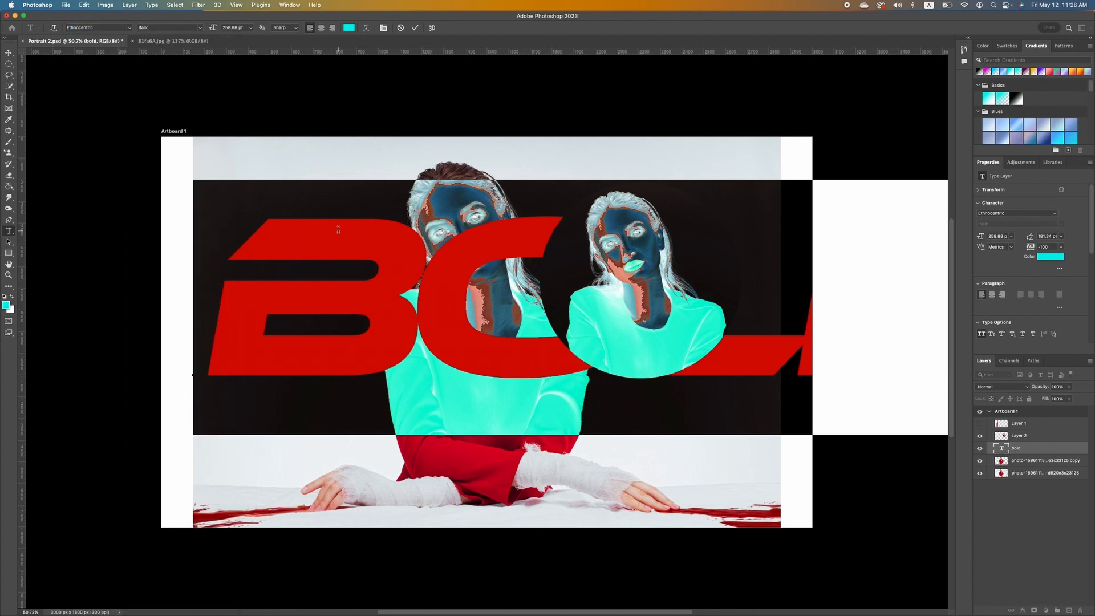
{"action": "left_click", "coordinate": [250, 27]}
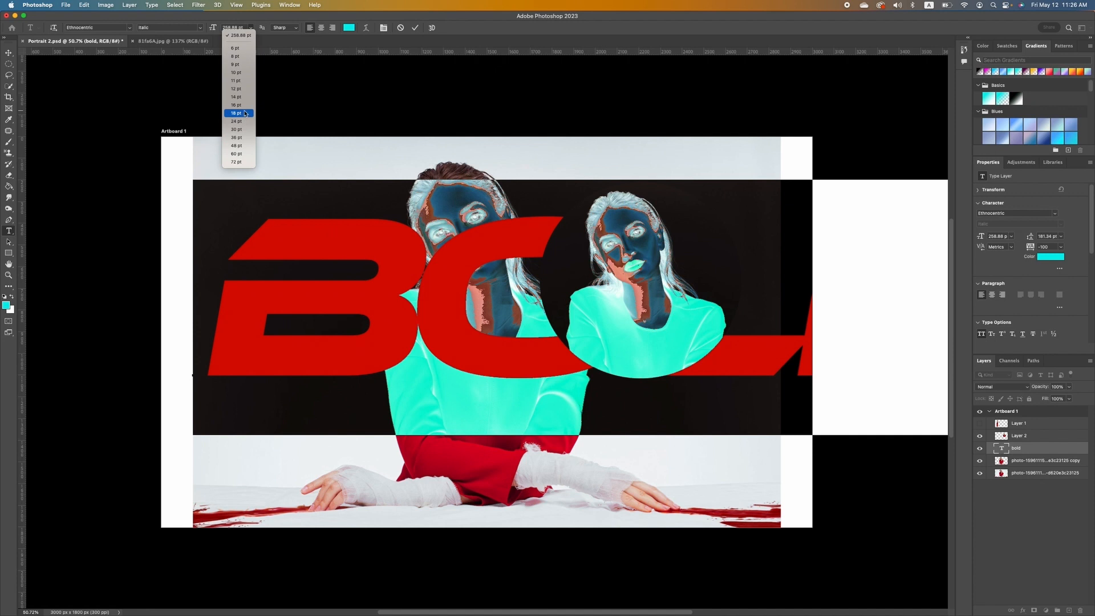
{"action": "left_click", "coordinate": [245, 114]}
{"action": "left_click", "coordinate": [250, 28]}
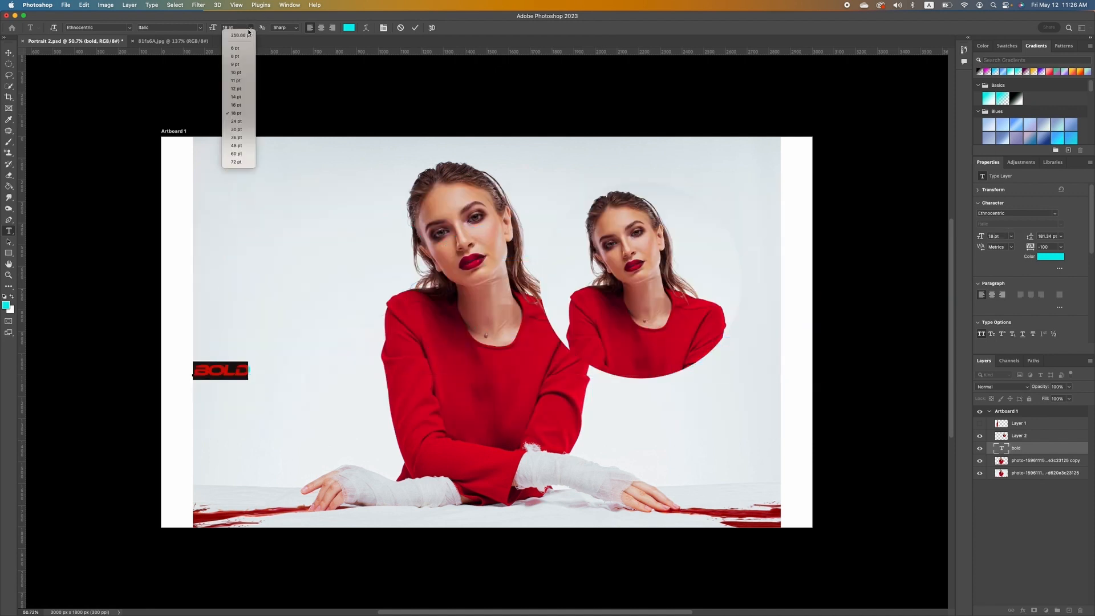
{"action": "left_click", "coordinate": [240, 154]}
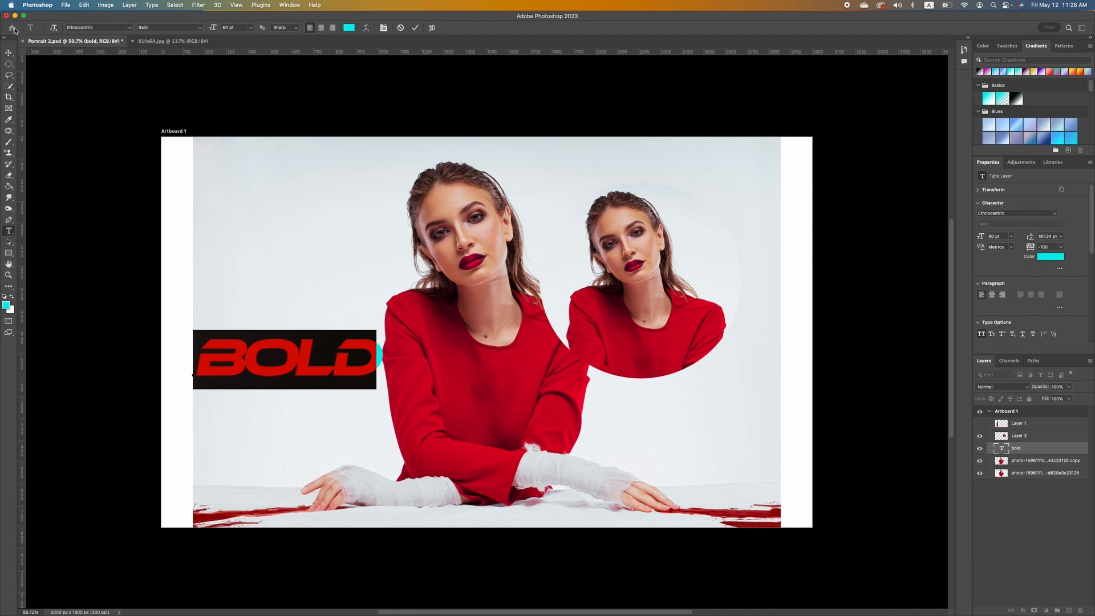
{"action": "left_click", "coordinate": [9, 52]}
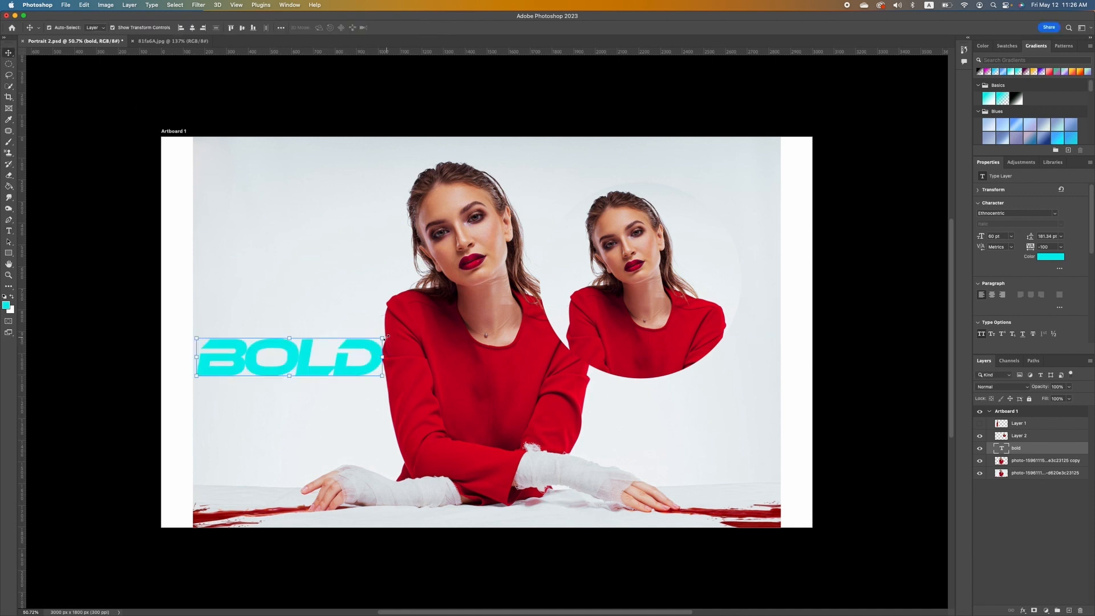
Enlarge the BOLD text and move it higher on the artboard.
{"action": "left_click_drag", "start_coordinate": [383, 337], "coordinate": [732, 320]}
{"action": "left_click_drag", "start_coordinate": [517, 384], "coordinate": [535, 294]}
{"action": "key", "text": "Return"}
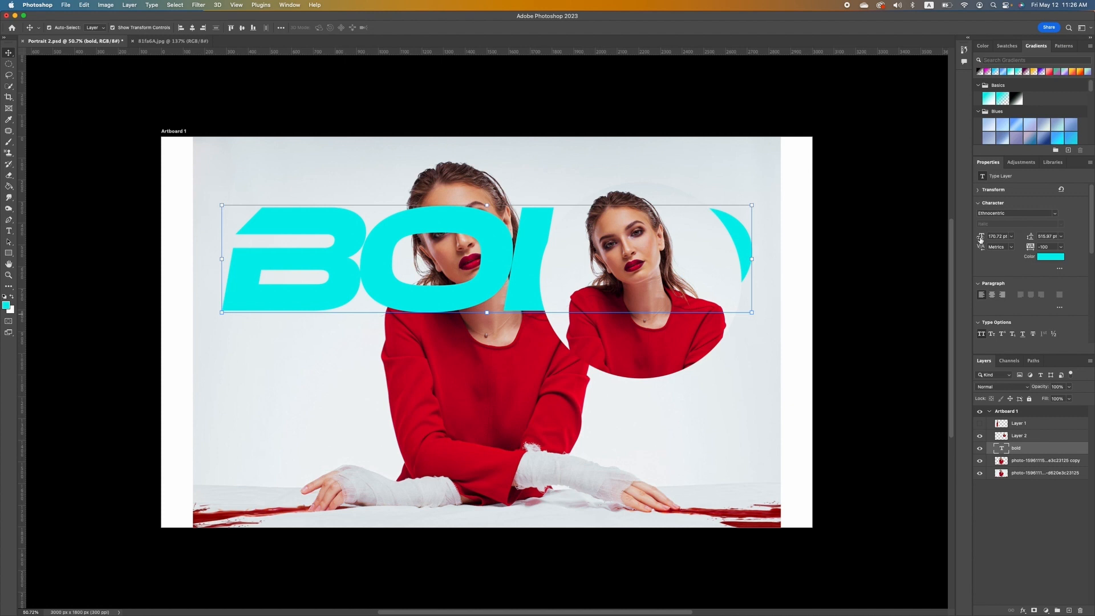
Set BOLD to 154 pt with -40 tracking and move it lower across the woman.
{"action": "mouse_move", "coordinate": [980, 236]}
{"action": "left_mouse_down"}
{"action": "mouse_move", "coordinate": [990, 238]}
{"action": "mouse_move", "coordinate": [976, 238]}
{"action": "left_mouse_up"}
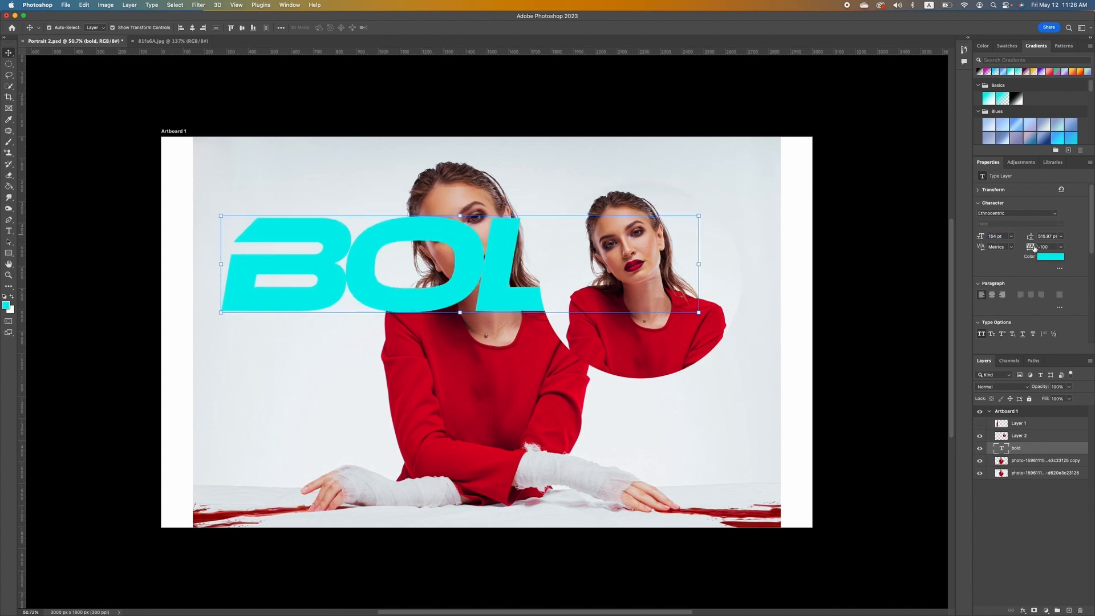
{"action": "left_click", "coordinate": [1044, 246]}
{"action": "type", "text": "860"}
{"action": "key", "text": "Return"}
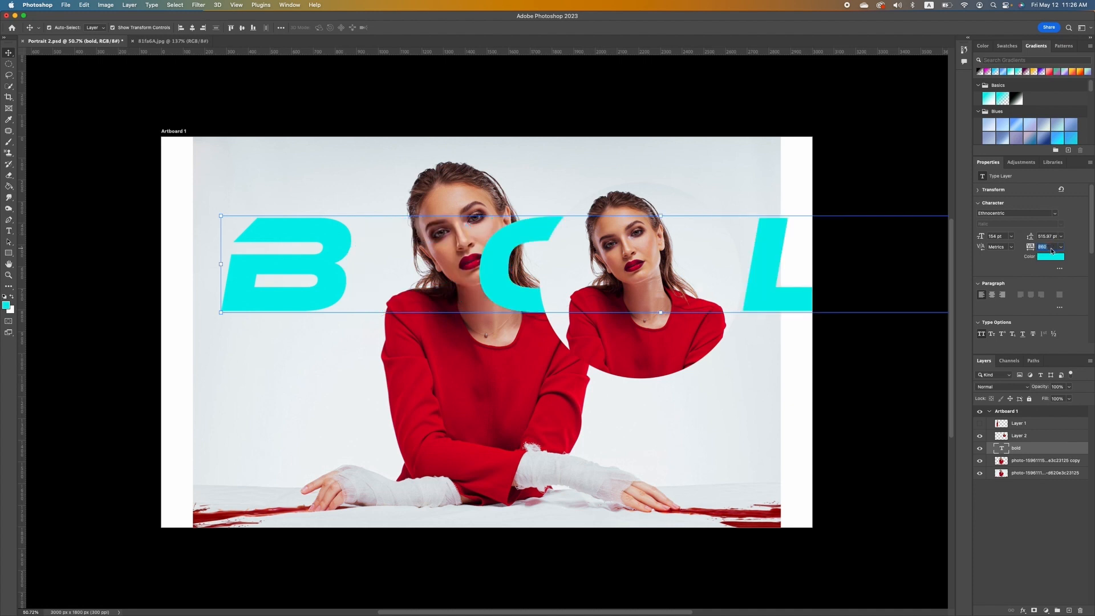
{"action": "type", "text": "-40"}
{"action": "key", "text": "Return"}
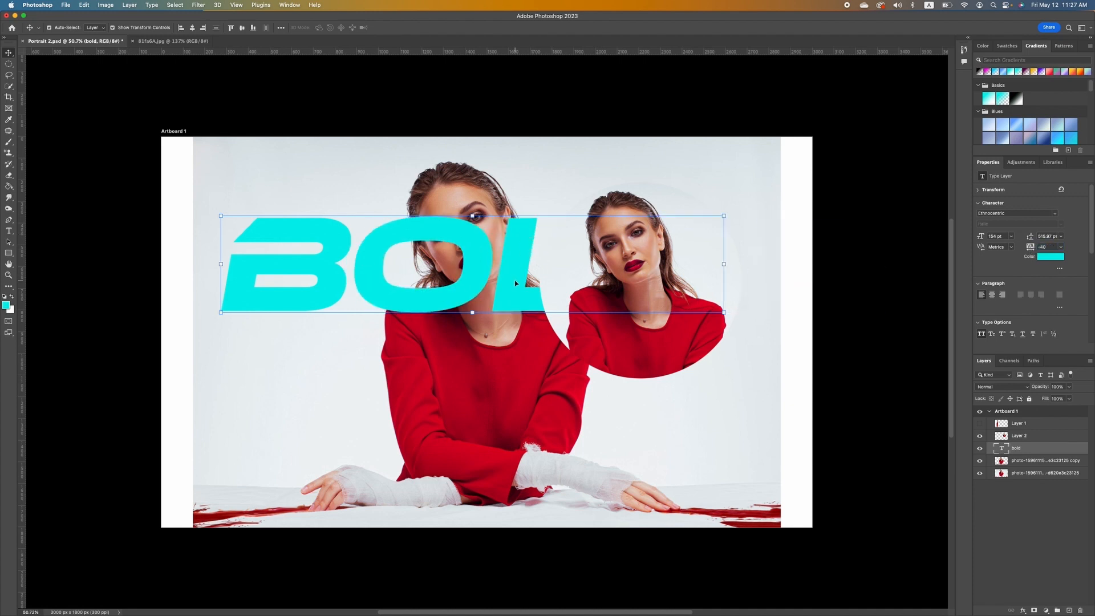
{"action": "left_click_drag", "start_coordinate": [515, 283], "coordinate": [501, 360]}
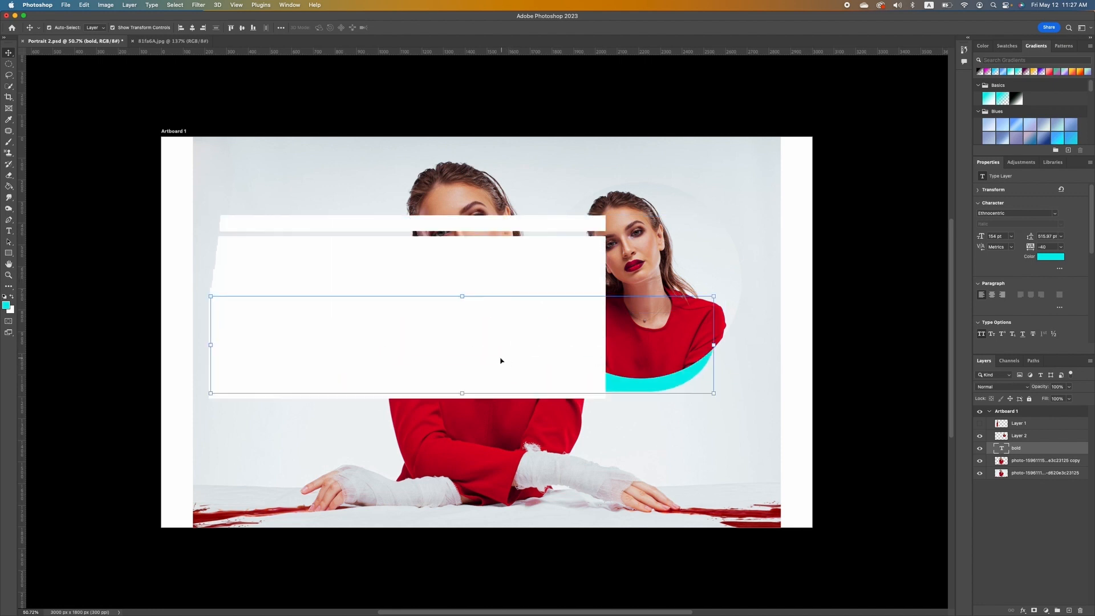
{"action": "double_click", "coordinate": [1002, 448]}
{"action": "left_click", "coordinate": [1043, 525]}
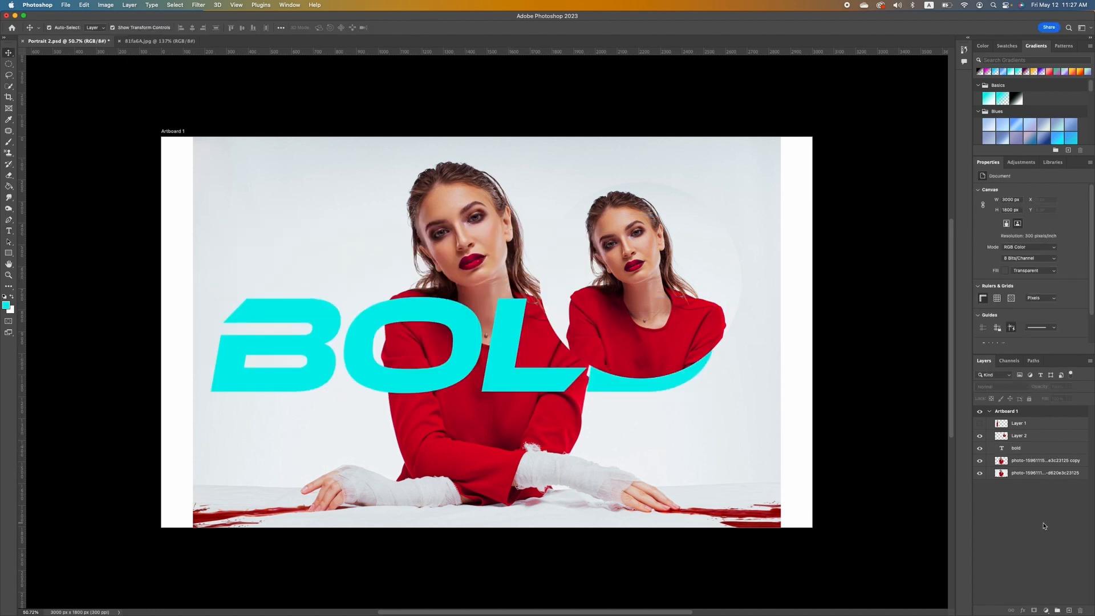
{"action": "left_click", "coordinate": [1054, 448]}
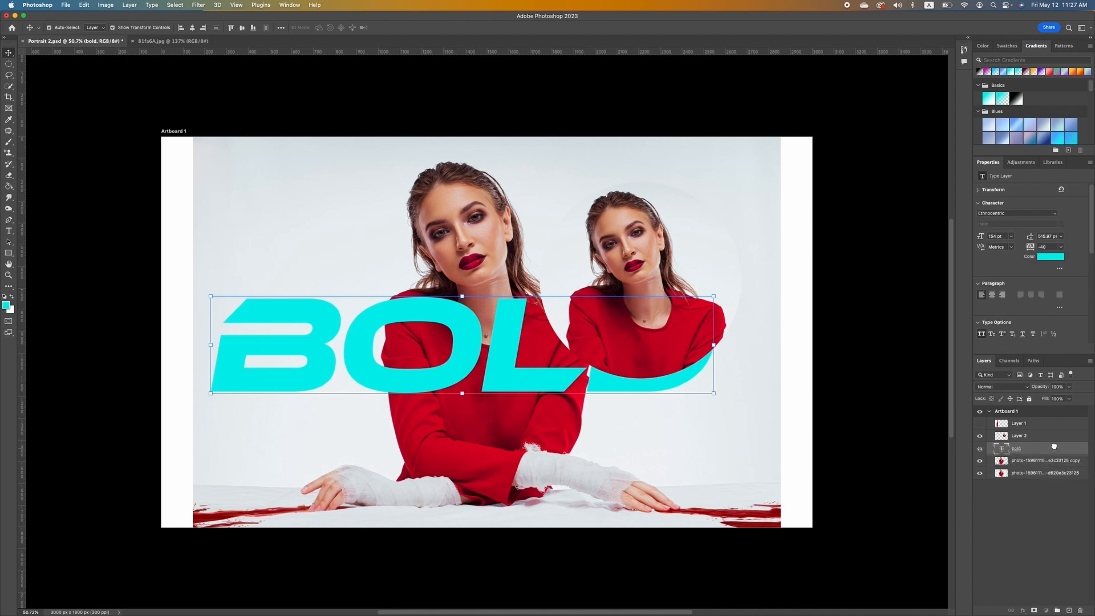
Put BOLD behind the woman and raise it, then move the circular inset to the lower left.
{"action": "mouse_move", "coordinate": [1055, 451]}
{"action": "left_mouse_down"}
{"action": "mouse_move", "coordinate": [1052, 442]}
{"action": "mouse_move", "coordinate": [1052, 464]}
{"action": "left_mouse_up"}
{"action": "left_click_drag", "start_coordinate": [1051, 463], "coordinate": [1053, 466]}
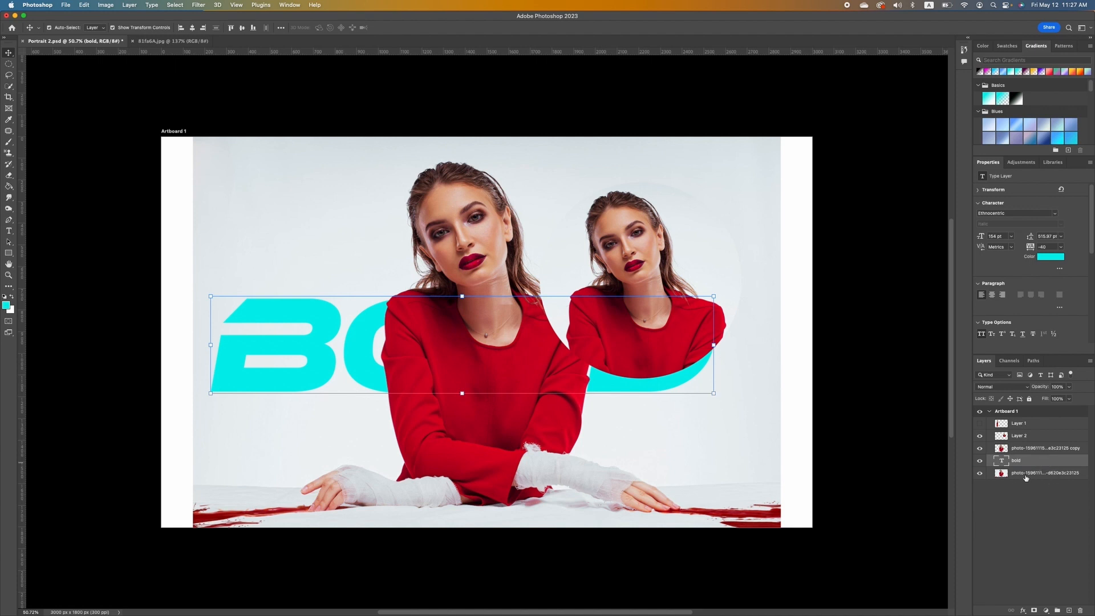
{"action": "left_click_drag", "start_coordinate": [315, 320], "coordinate": [331, 224]}
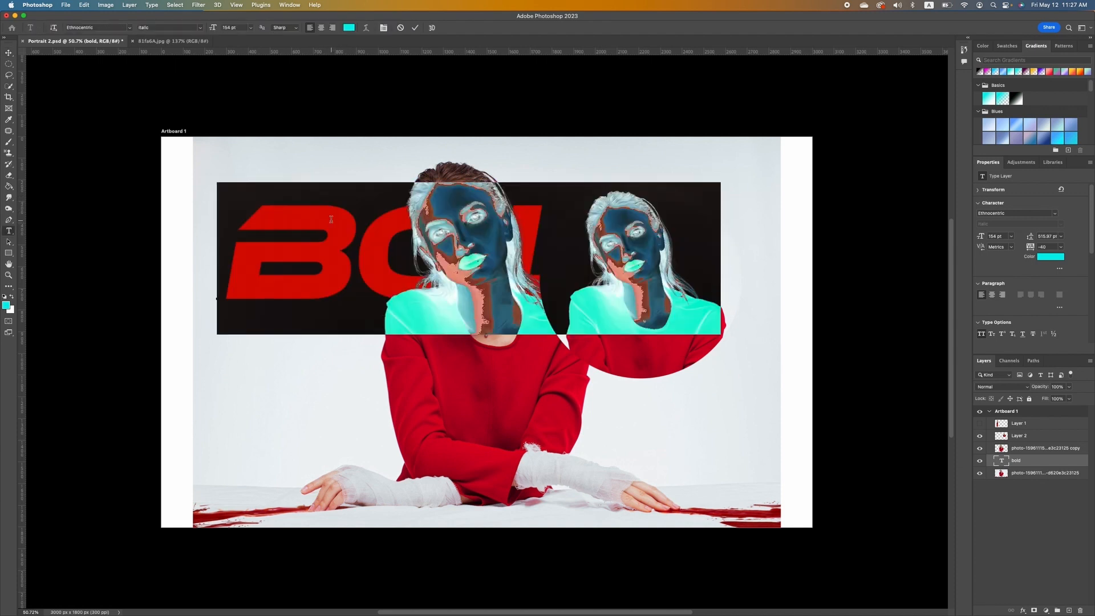
{"action": "left_click_drag", "start_coordinate": [707, 201], "coordinate": [392, 322]}
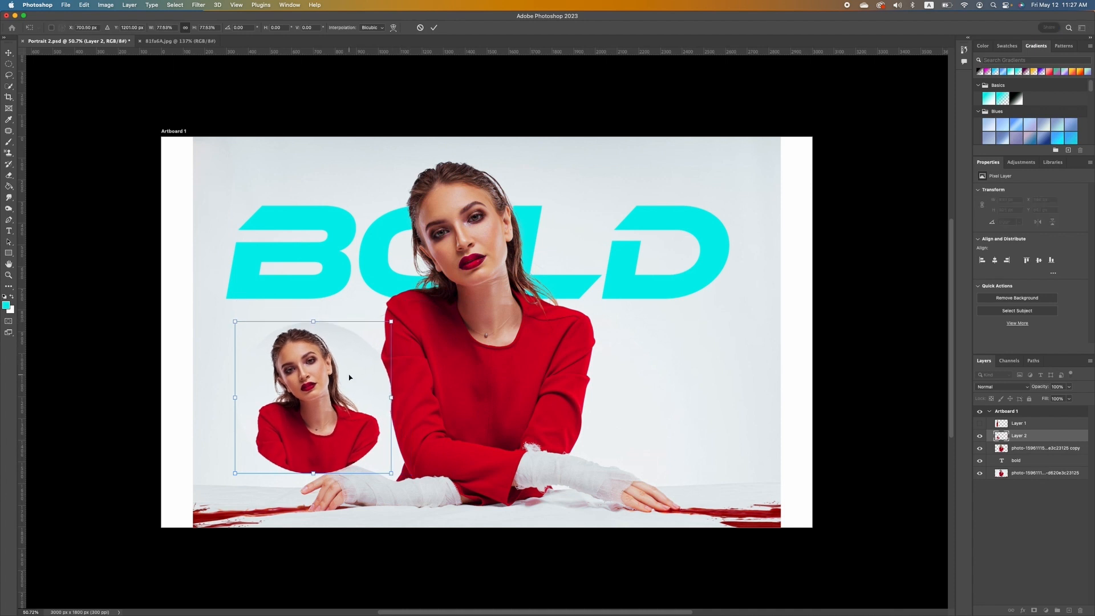
Nudge the scaled circular inset slightly up and commit the transform.
{"action": "left_click_drag", "start_coordinate": [350, 377], "coordinate": [354, 356]}
{"action": "key", "text": "Return"}
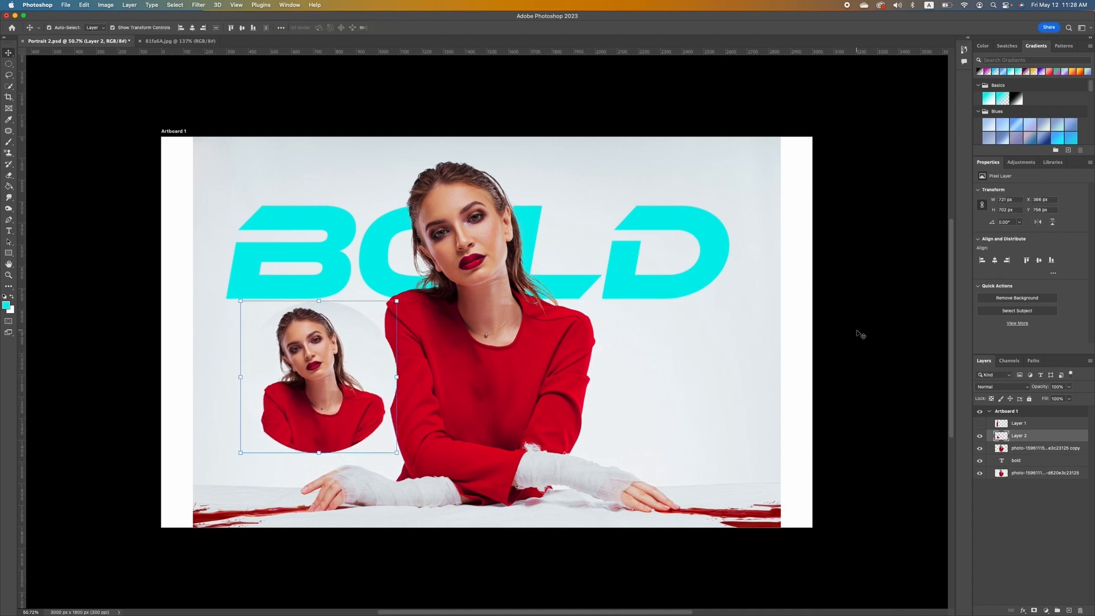
{"action": "left_click", "coordinate": [856, 336]}
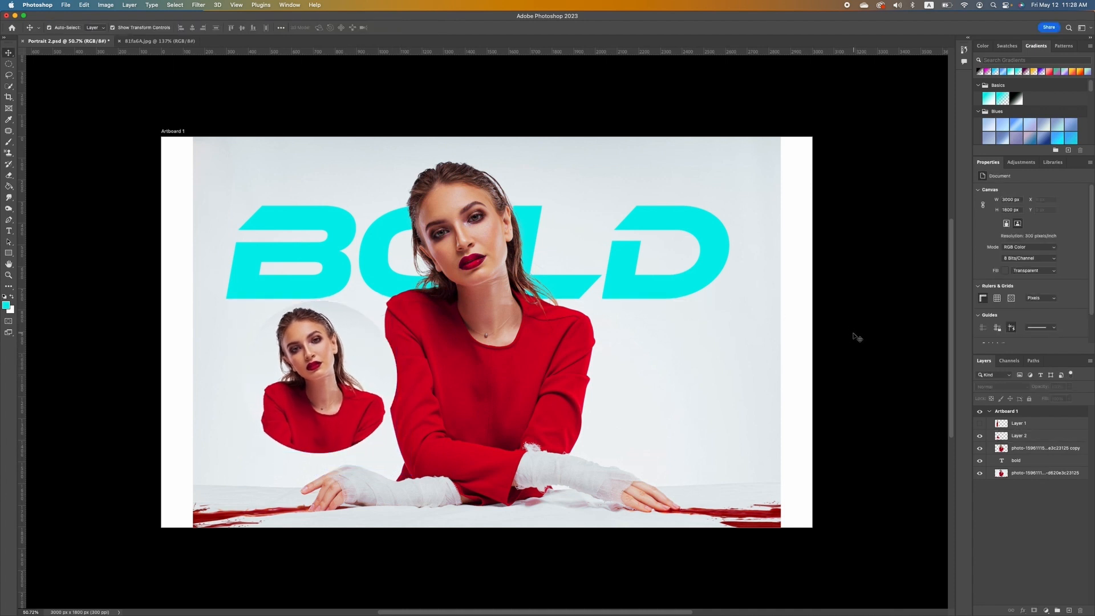
Crop the artboard tighter by trimming its left edge and top-right corner inward.
{"action": "left_click", "coordinate": [9, 87]}
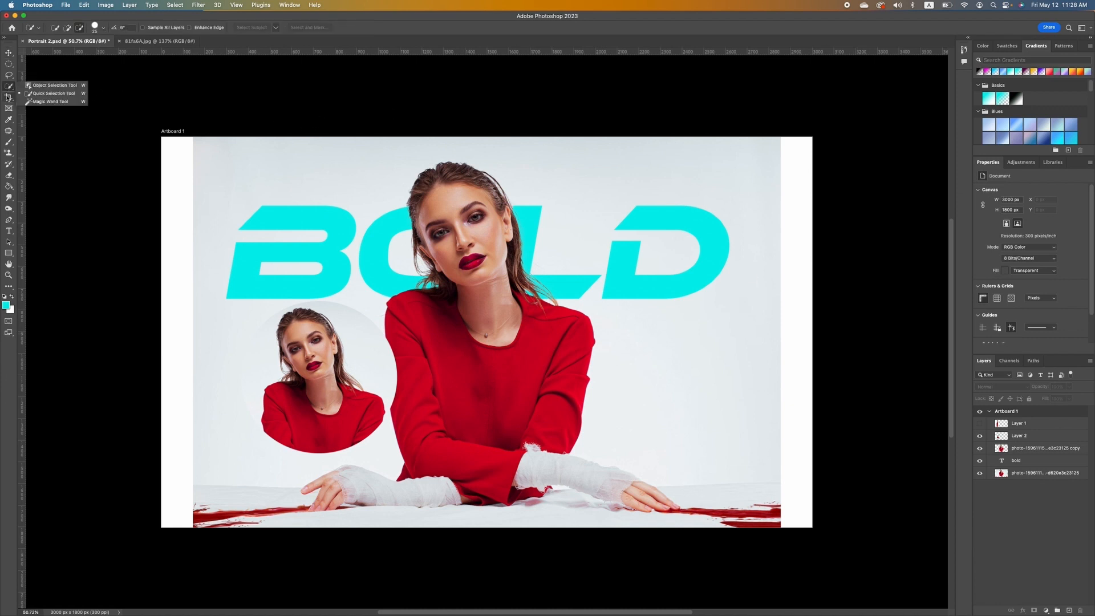
{"action": "left_click", "coordinate": [9, 97]}
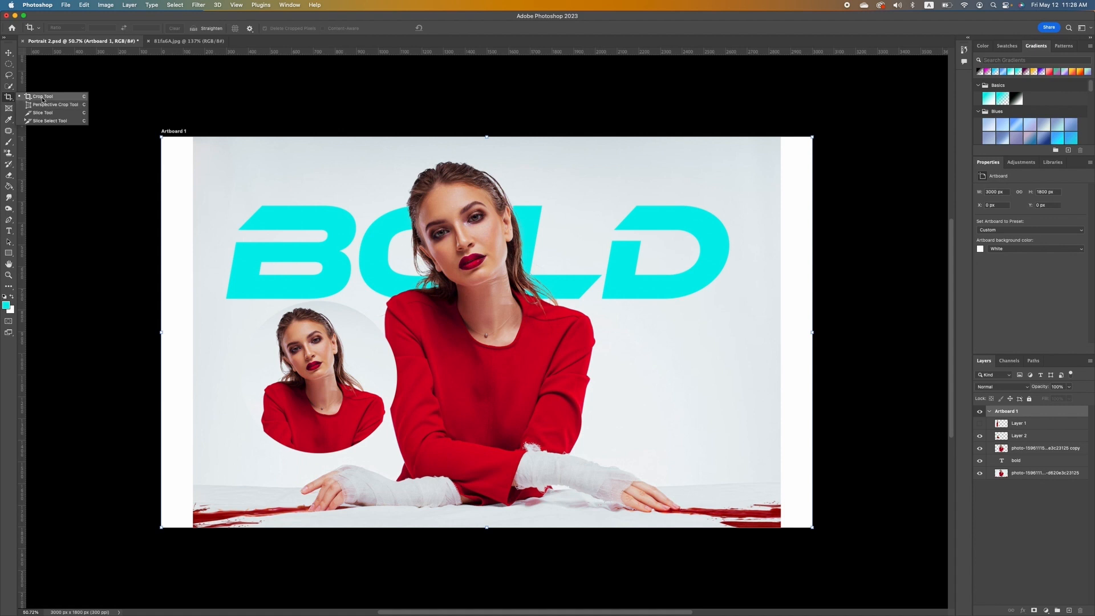
{"action": "left_click", "coordinate": [42, 96]}
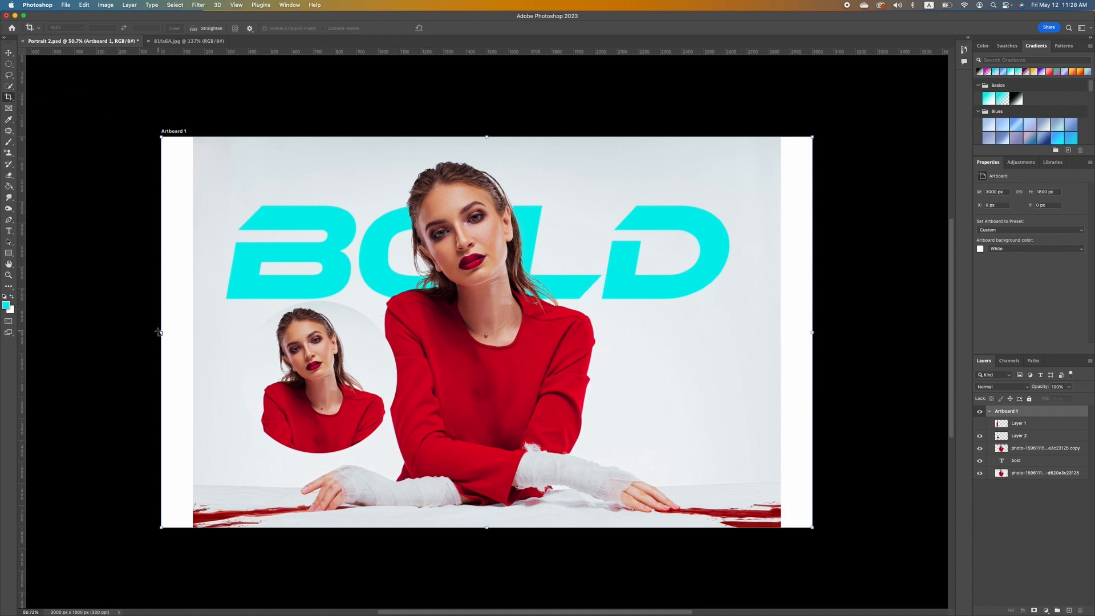
{"action": "left_click_drag", "start_coordinate": [163, 331], "coordinate": [195, 333]}
{"action": "key", "text": "Return"}
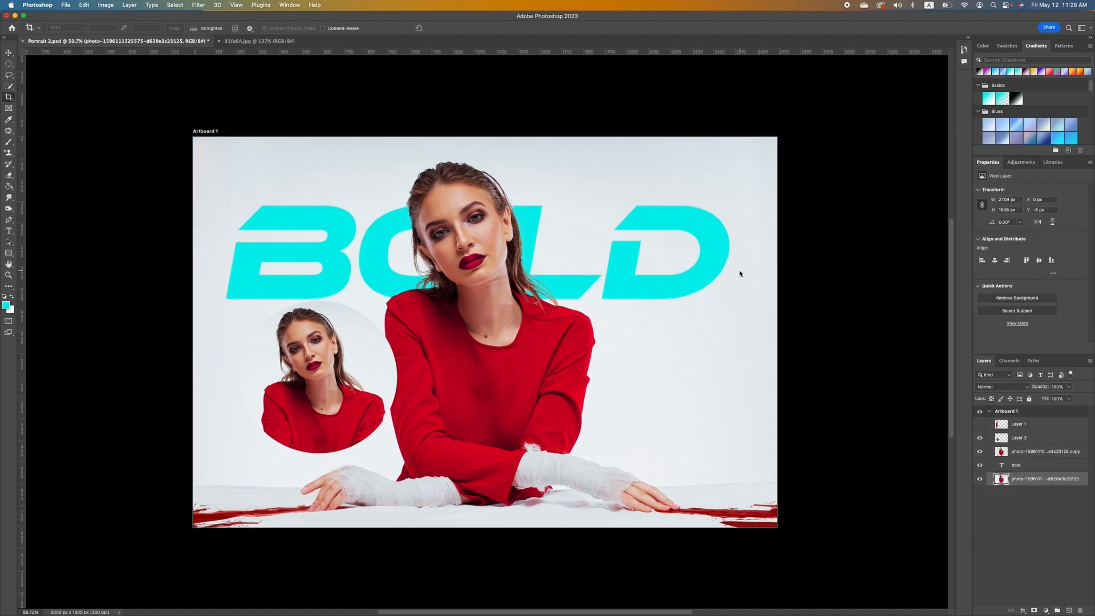
{"action": "left_click", "coordinate": [741, 278]}
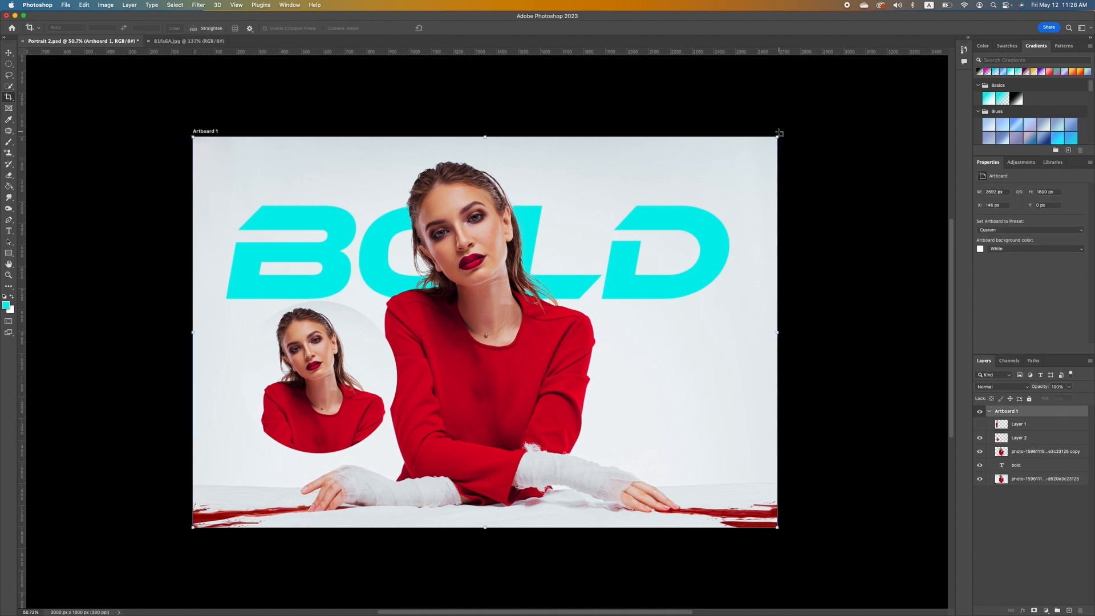
{"action": "left_click_drag", "start_coordinate": [777, 136], "coordinate": [742, 153]}
{"action": "key", "text": "Return"}
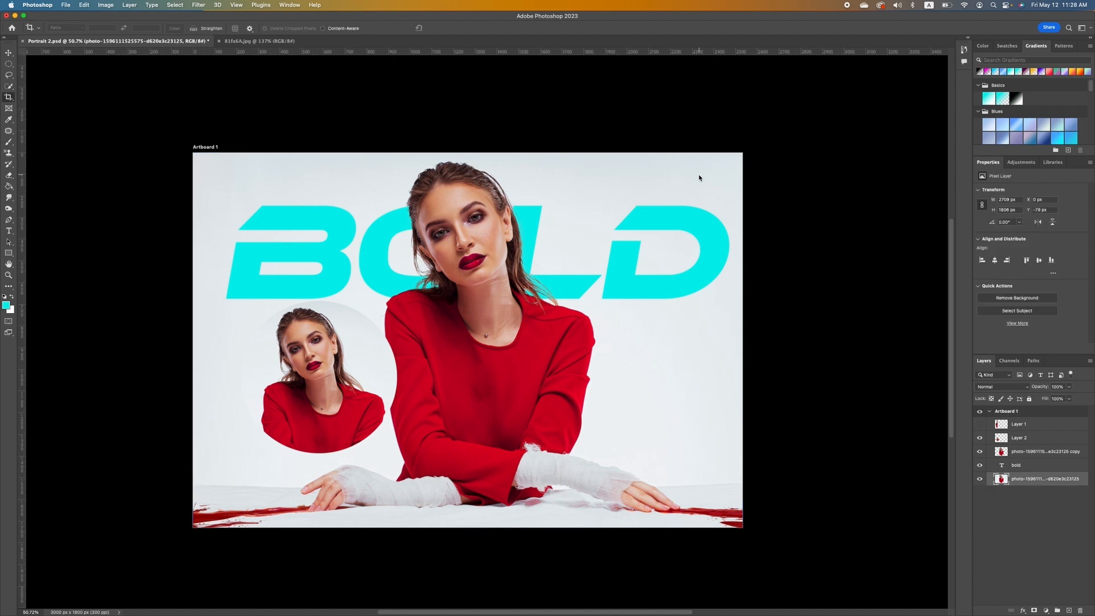
{"action": "left_click", "coordinate": [343, 350], "text": "super"}
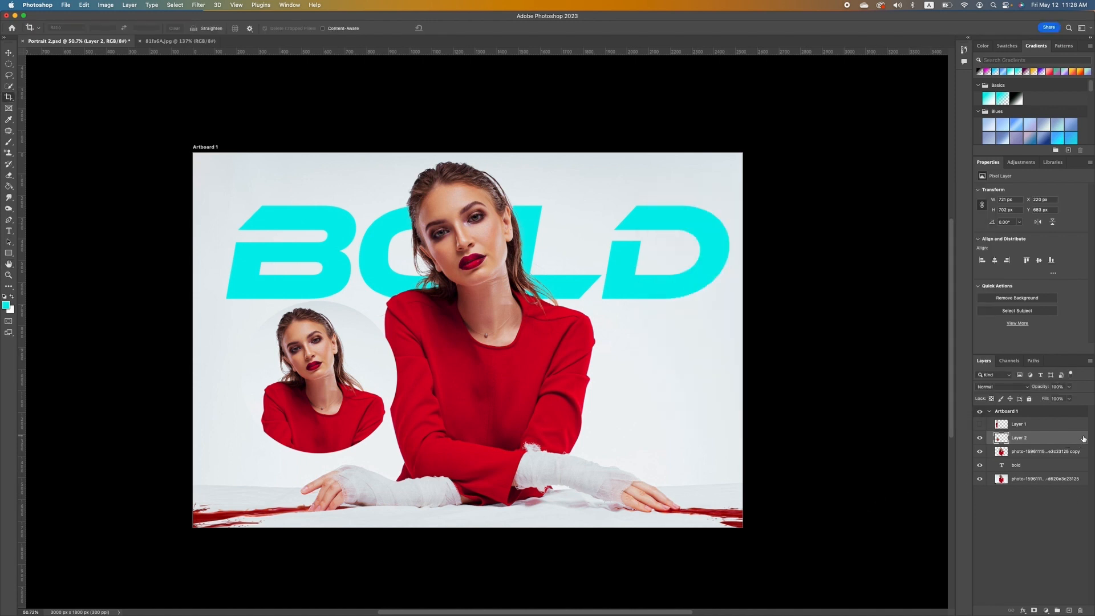
Add a drop shadow to the circular inset and set its colour to a near-black dark blue.
{"action": "double_click", "coordinate": [1077, 439]}
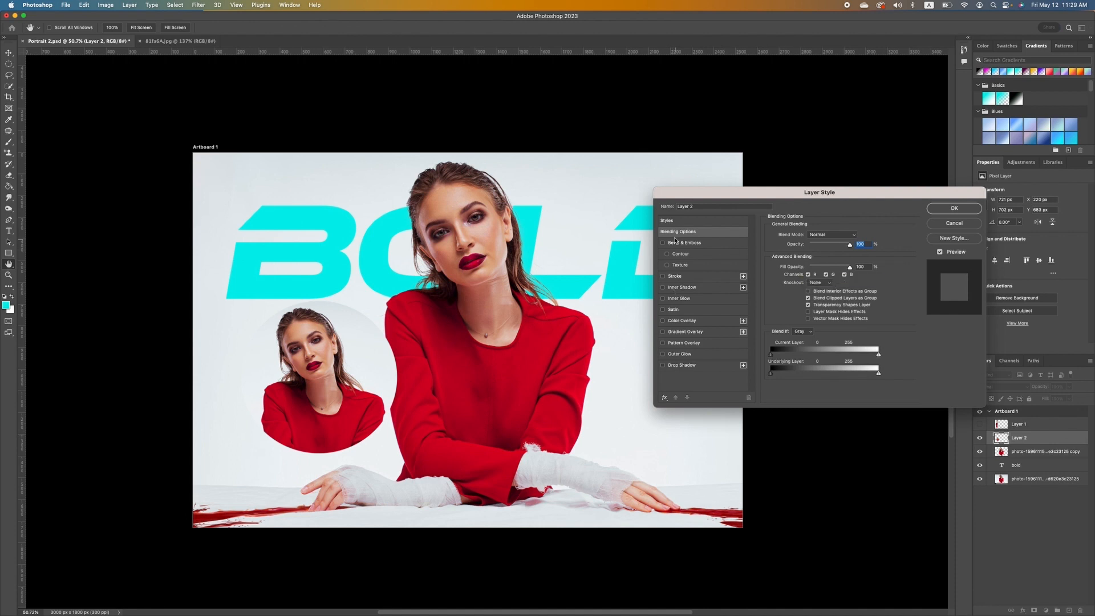
{"action": "left_click", "coordinate": [662, 364]}
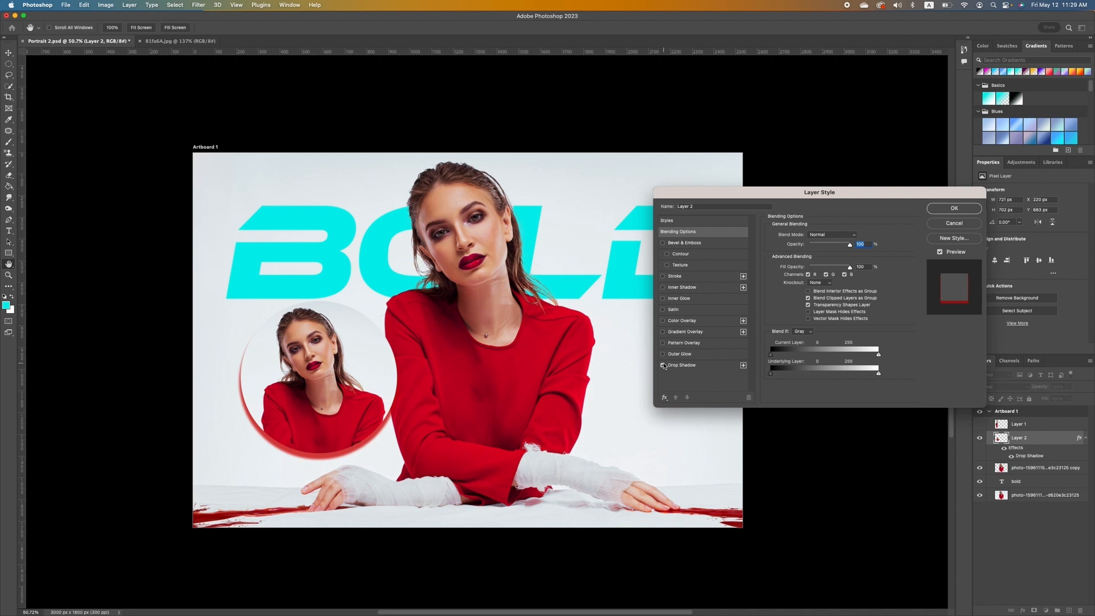
{"action": "left_click", "coordinate": [712, 369]}
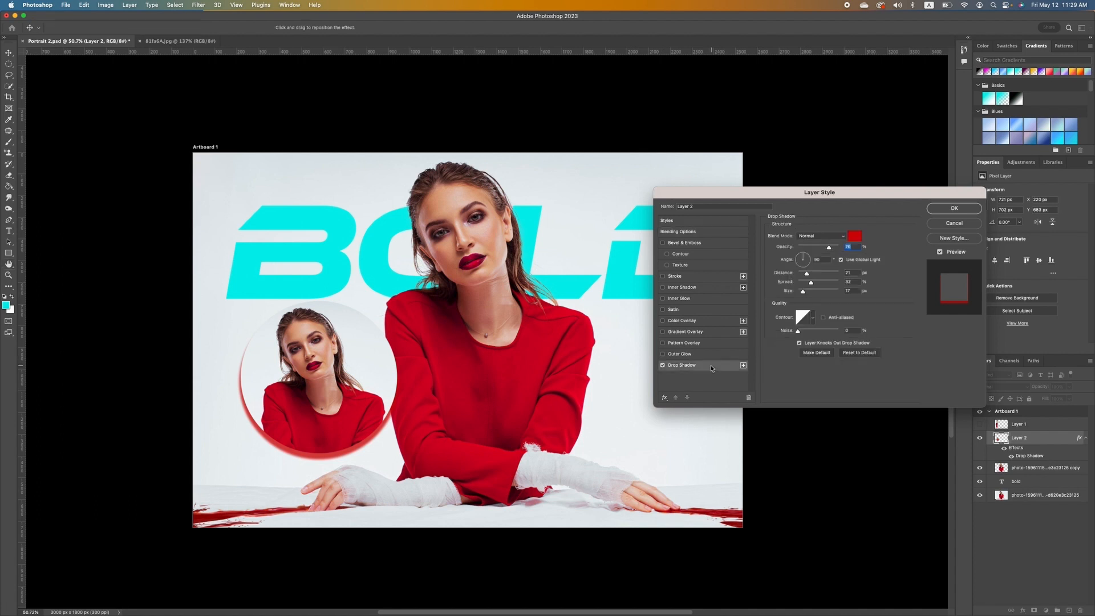
{"action": "left_click", "coordinate": [858, 239]}
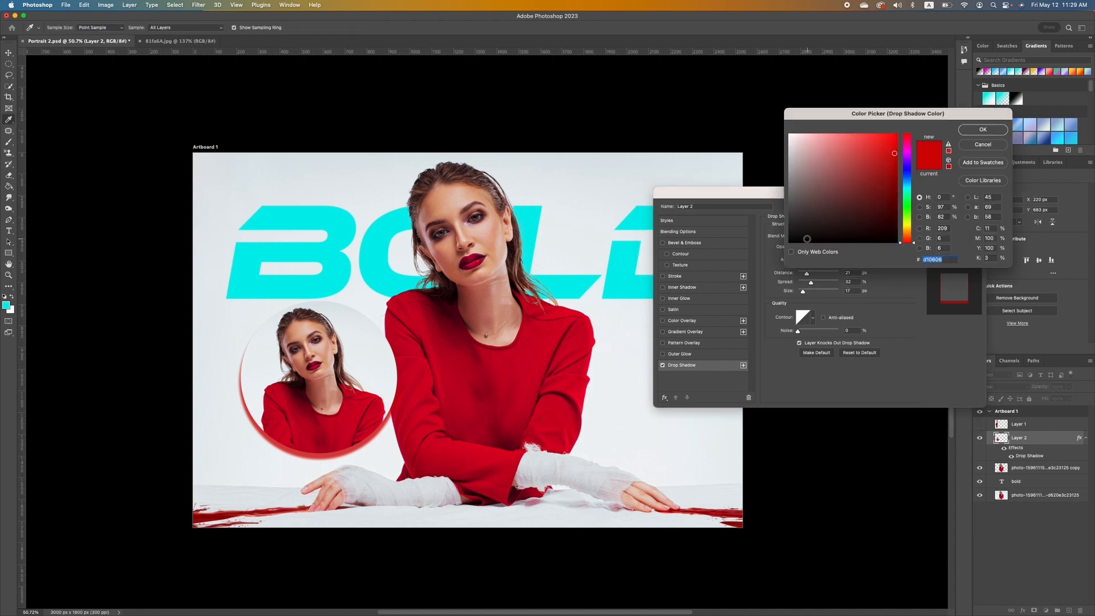
{"action": "left_click", "coordinate": [808, 239]}
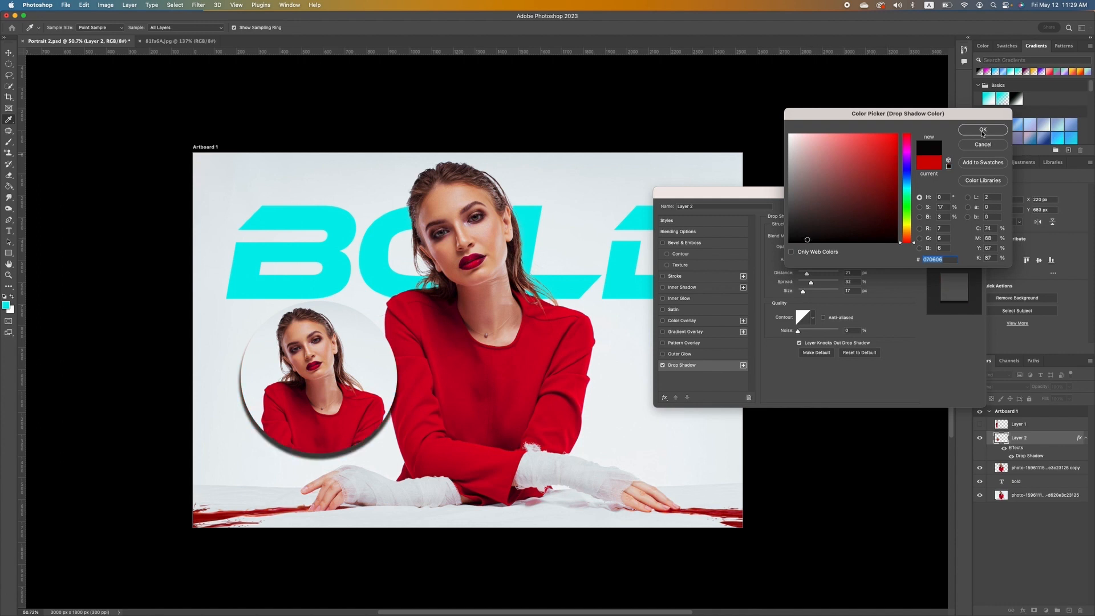
{"action": "left_click", "coordinate": [907, 176]}
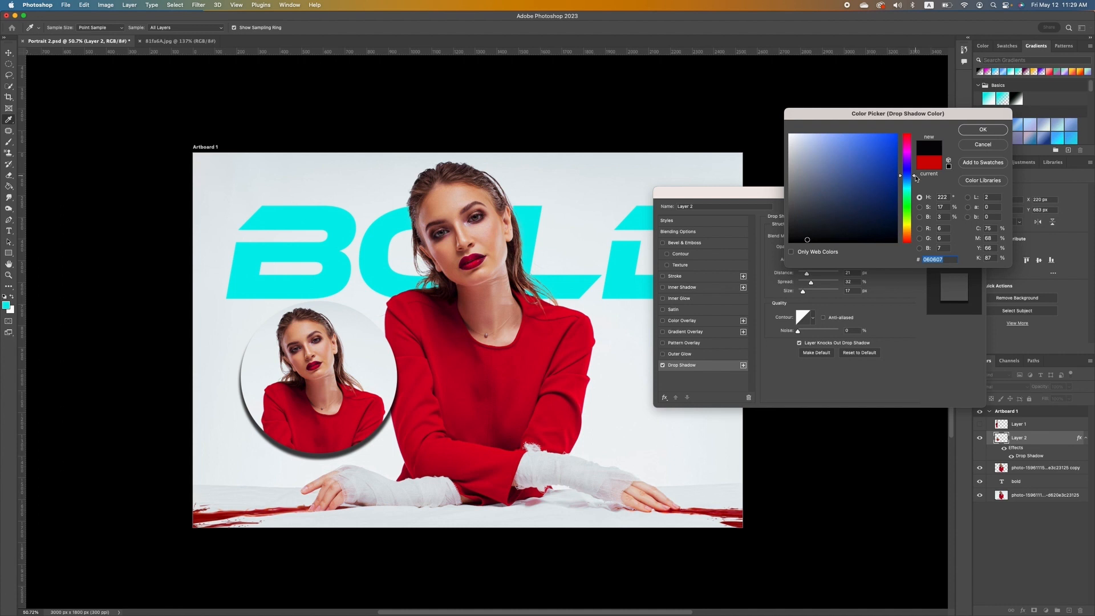
{"action": "left_click_drag", "start_coordinate": [913, 177], "coordinate": [900, 220]}
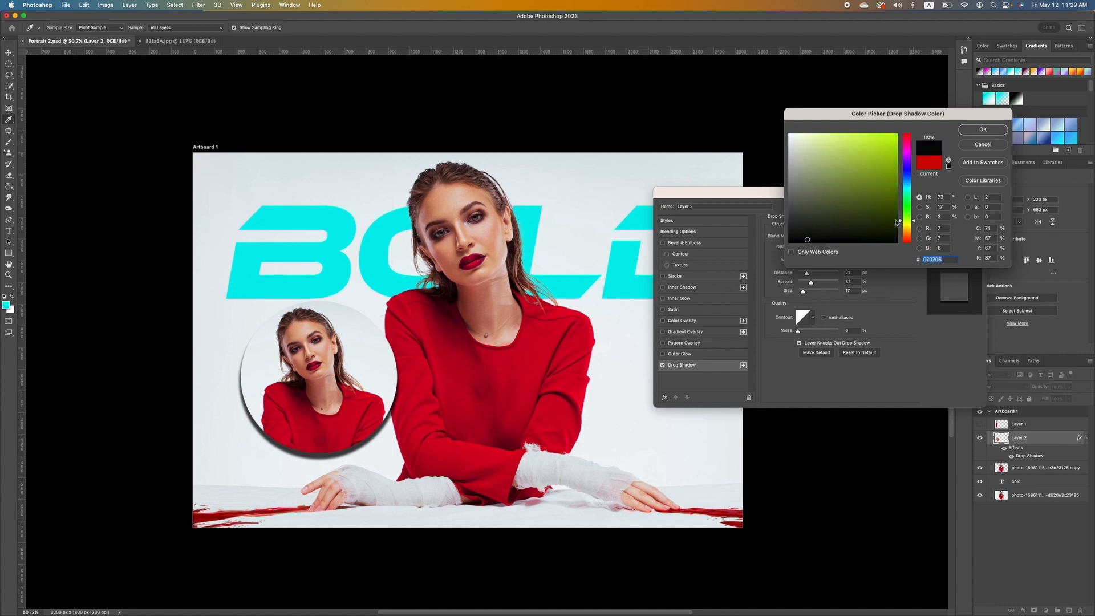
{"action": "left_click", "coordinate": [825, 240]}
{"action": "left_click", "coordinate": [983, 131]}
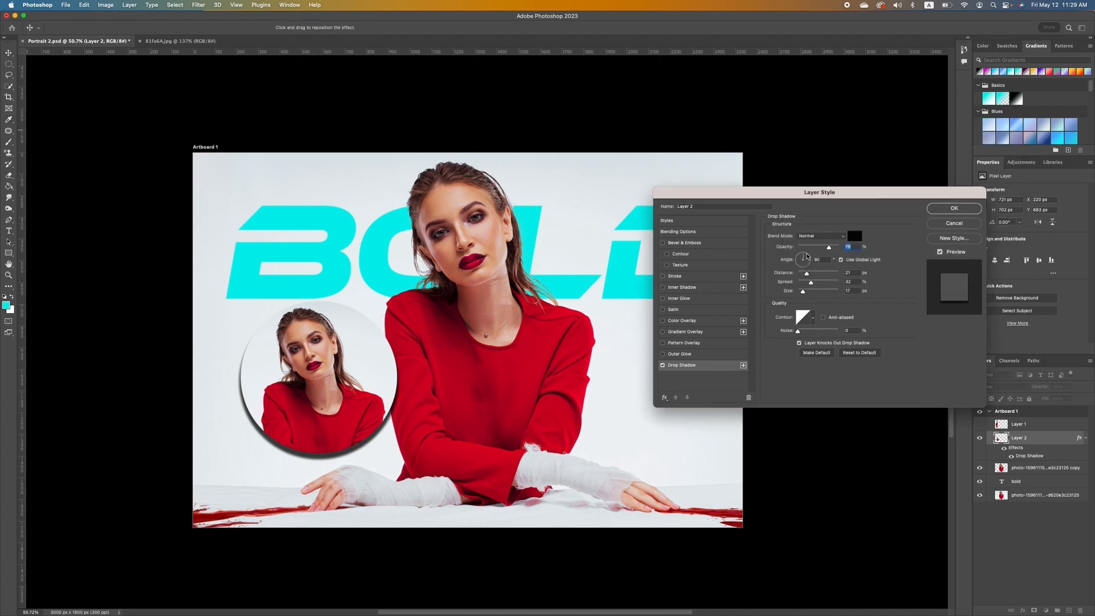
Set the shadow angle to 24°, size to 62 px and opacity to 90%, then apply it.
{"action": "left_click", "coordinate": [806, 256]}
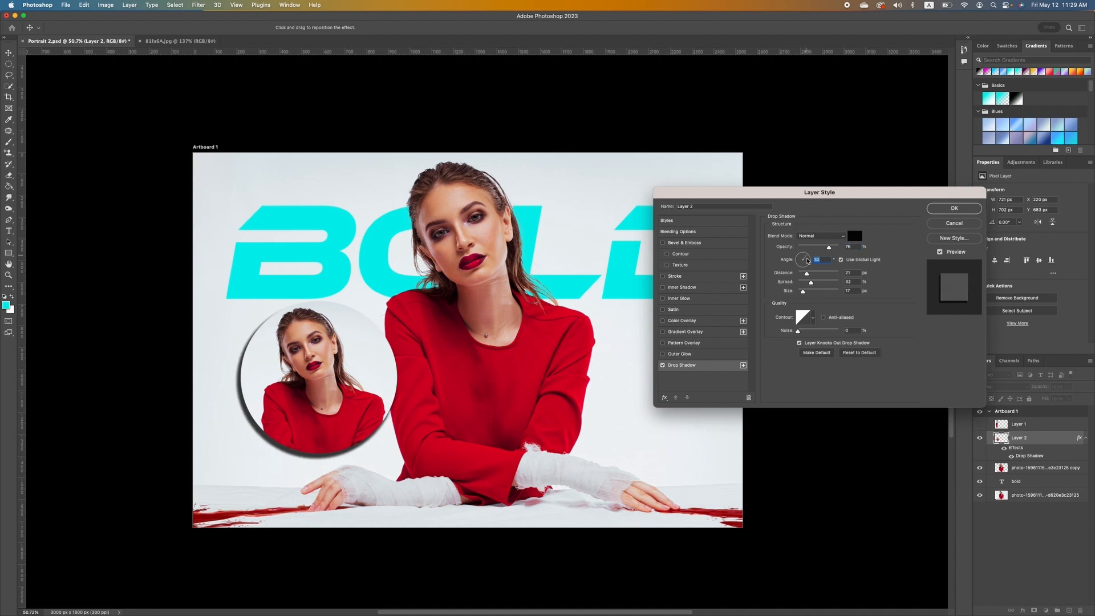
{"action": "left_click_drag", "start_coordinate": [809, 258], "coordinate": [807, 282]}
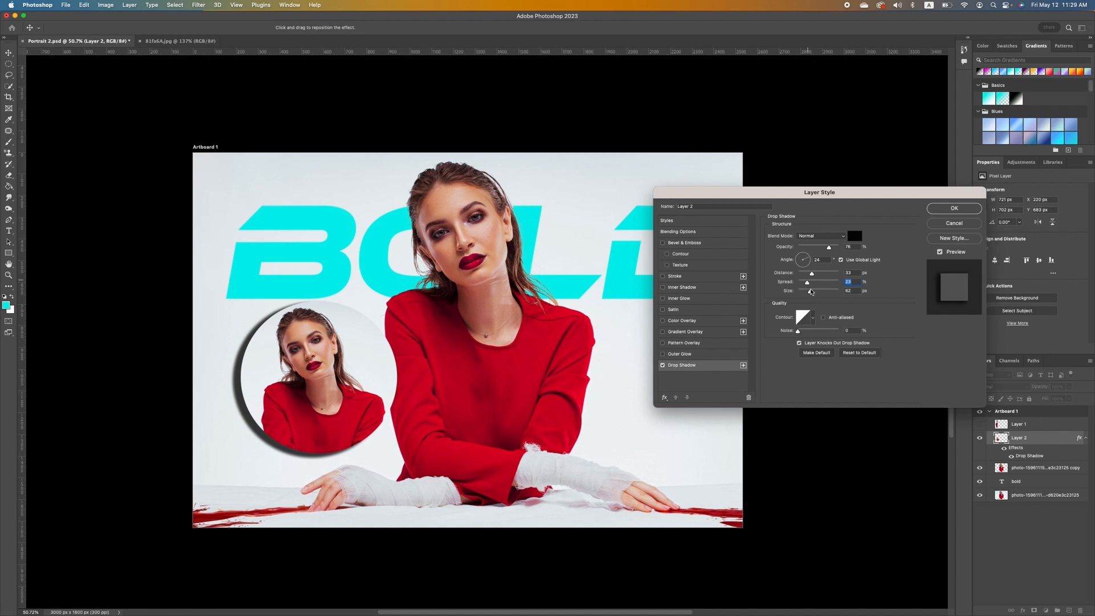
{"action": "left_click", "coordinate": [811, 291]}
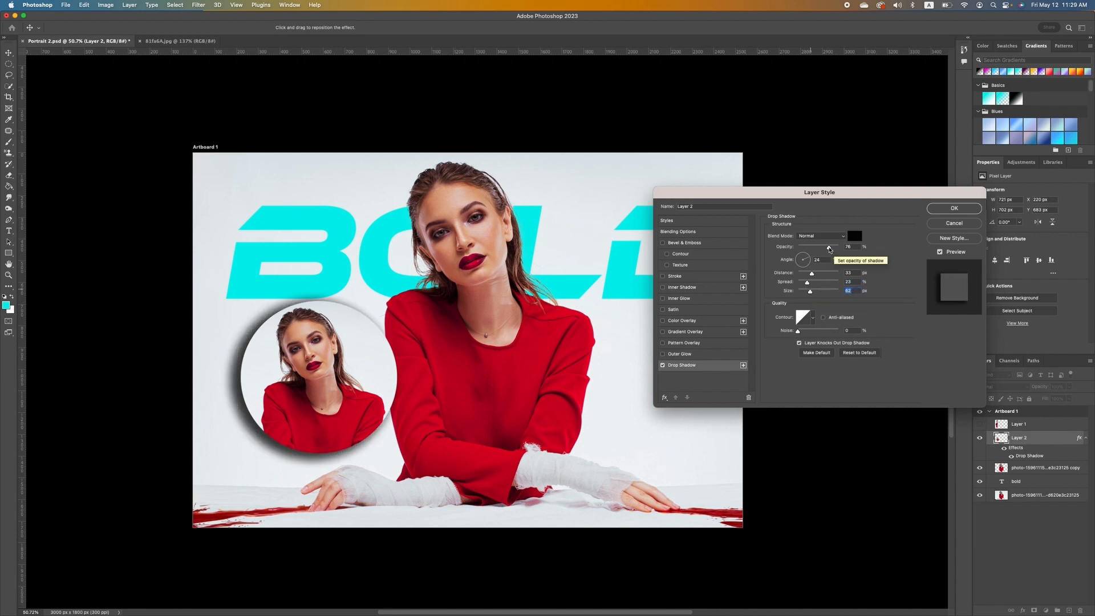
{"action": "mouse_move", "coordinate": [828, 249]}
{"action": "left_mouse_down"}
{"action": "mouse_move", "coordinate": [804, 248]}
{"action": "mouse_move", "coordinate": [826, 250]}
{"action": "left_mouse_up"}
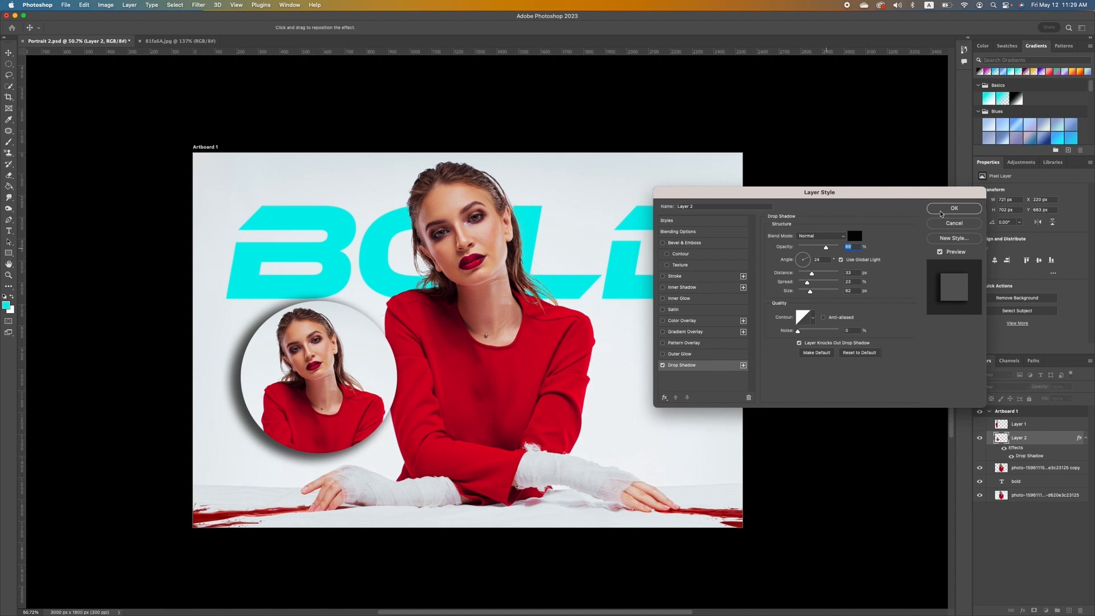
{"action": "left_click", "coordinate": [941, 209]}
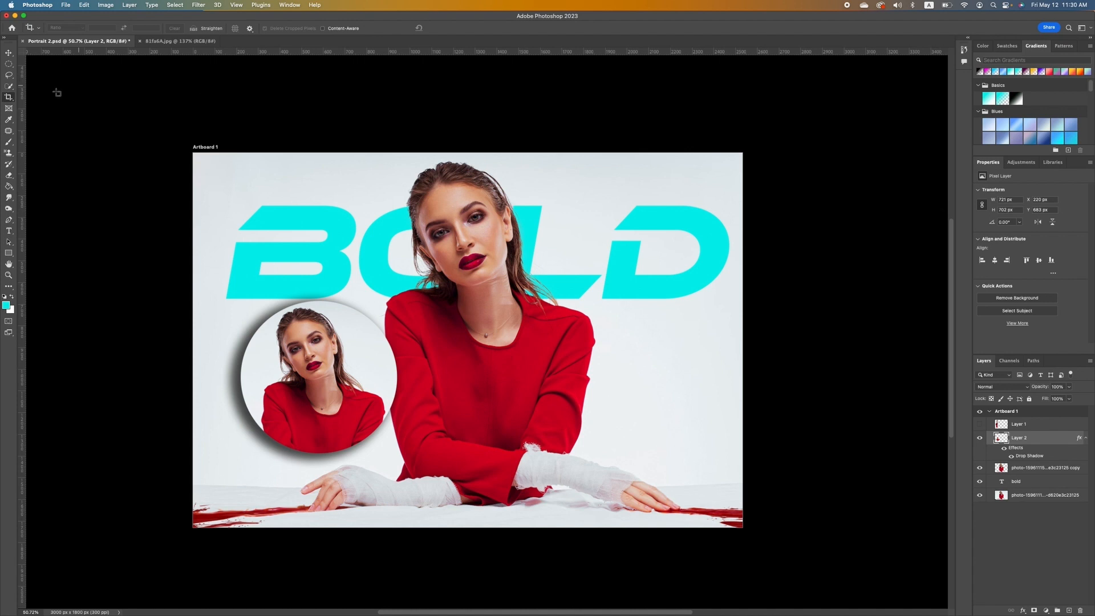
Eyedropper-sample the sweater red, the white background, then the cyan D, and bring up the healing tools.
{"action": "left_click", "coordinate": [9, 121]}
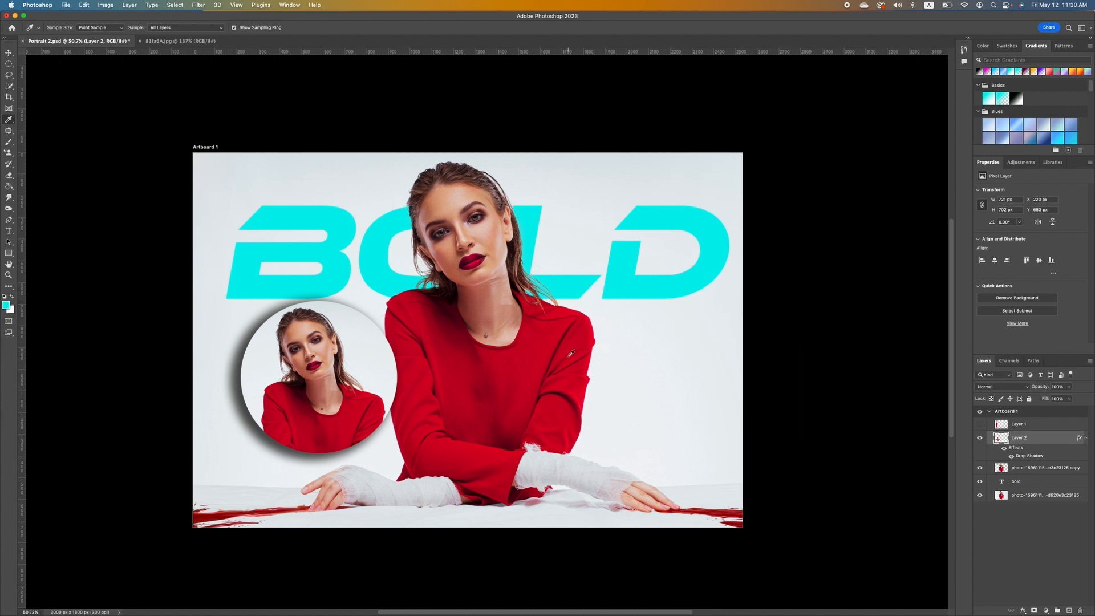
{"action": "left_click", "coordinate": [538, 353]}
{"action": "left_click", "coordinate": [691, 370]}
{"action": "left_click", "coordinate": [712, 267]}
{"action": "left_click", "coordinate": [9, 131]}
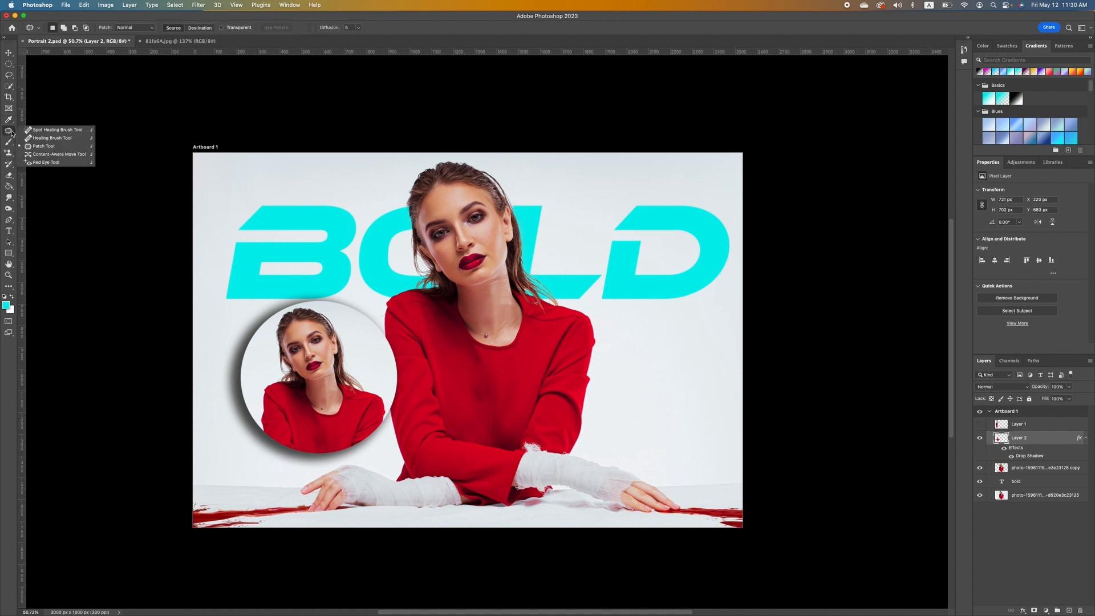
Patch the bottom-right area of the base photo with a copy of the model's eyes.
{"action": "left_click", "coordinate": [50, 147]}
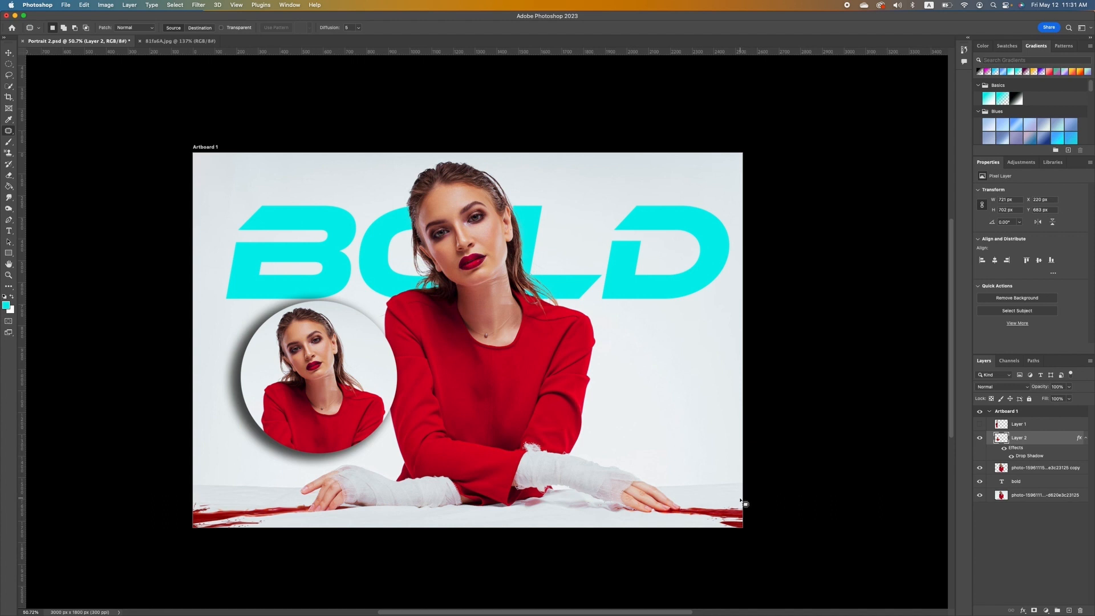
{"action": "mouse_move", "coordinate": [740, 500]}
{"action": "left_mouse_down"}
{"action": "mouse_move", "coordinate": [726, 530]}
{"action": "mouse_move", "coordinate": [750, 522]}
{"action": "mouse_move", "coordinate": [755, 502]}
{"action": "mouse_move", "coordinate": [732, 500]}
{"action": "left_mouse_up"}
{"action": "key", "text": "super+d"}
{"action": "mouse_move", "coordinate": [740, 451]}
{"action": "left_mouse_down"}
{"action": "mouse_move", "coordinate": [687, 458]}
{"action": "mouse_move", "coordinate": [668, 481]}
{"action": "mouse_move", "coordinate": [691, 497]}
{"action": "mouse_move", "coordinate": [739, 489]}
{"action": "mouse_move", "coordinate": [768, 471]}
{"action": "mouse_move", "coordinate": [740, 448]}
{"action": "left_mouse_up"}
{"action": "left_click", "coordinate": [1029, 495]}
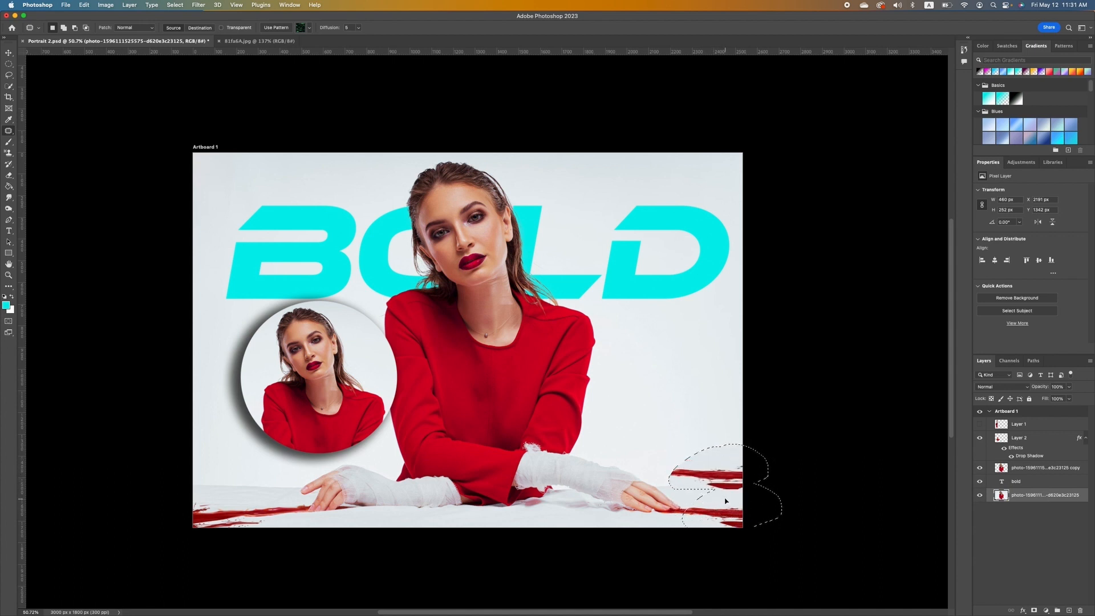
{"action": "left_click_drag", "start_coordinate": [727, 504], "coordinate": [452, 221]}
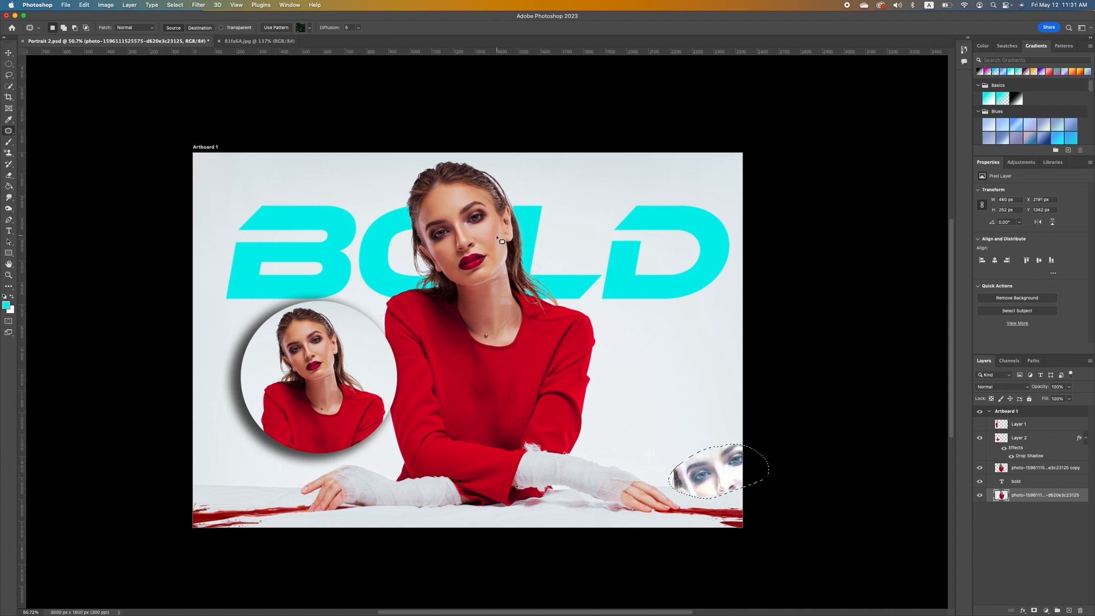
{"action": "left_click", "coordinate": [805, 439]}
{"action": "scroll", "coordinate": [487, 332], "scroll_direction": "up", "scroll_amount": 2}
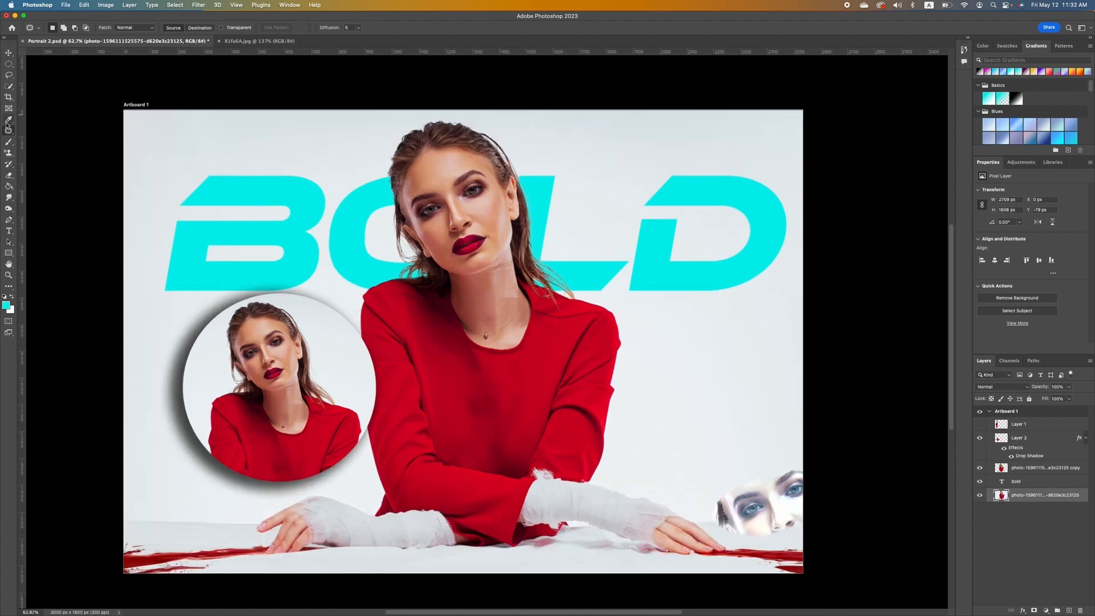
Set the Soft Round brush size to 500 px and open the foreground colour picker.
{"action": "left_click", "coordinate": [8, 142]}
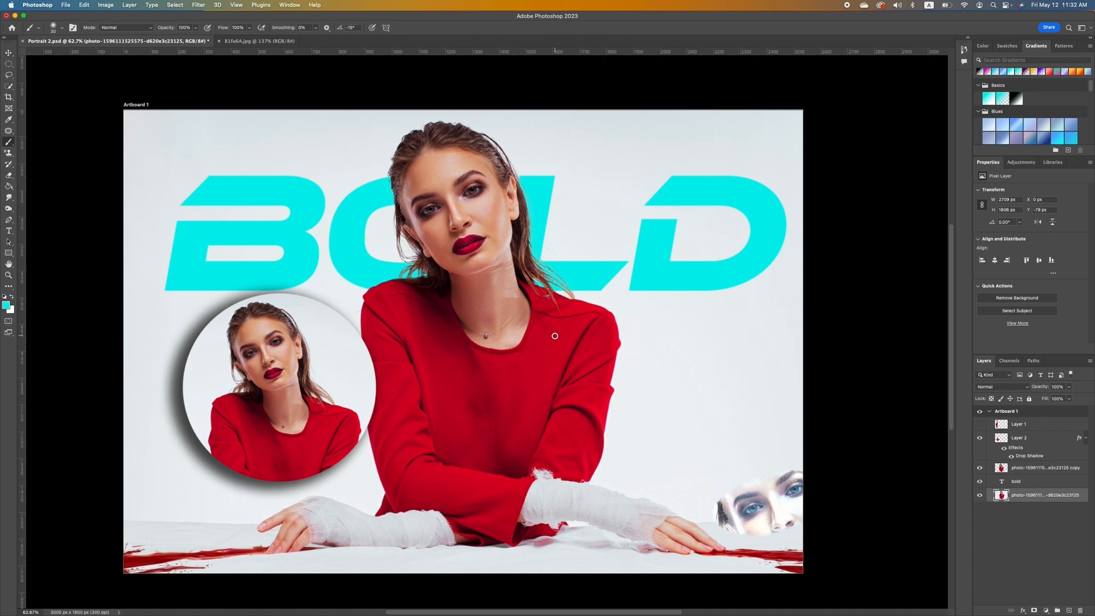
{"action": "key", "text": "bracketright"}
{"action": "key", "text": "bracketright"}
{"action": "key", "text": "bracketright"}
{"action": "key", "text": "bracketright"}
{"action": "key", "text": "bracketright"}
{"action": "key", "text": "bracketright"}
{"action": "key", "text": "bracketright"}
{"action": "key", "text": "bracketright"}
{"action": "key", "text": "bracketright"}
{"action": "key", "text": "bracketright"}
{"action": "key", "text": "bracketright"}
{"action": "key", "text": "bracketright"}
{"action": "key", "text": "bracketright"}
{"action": "key", "text": "bracketright"}
{"action": "key", "text": "bracketright"}
{"action": "key", "text": "bracketright"}
{"action": "key", "text": "bracketright"}
{"action": "key", "text": "bracketleft"}
{"action": "key", "text": "bracketleft"}
{"action": "key", "text": "bracketleft"}
{"action": "key", "text": "bracketleft"}
{"action": "key", "text": "bracketleft"}
{"action": "left_click", "coordinate": [63, 29]}
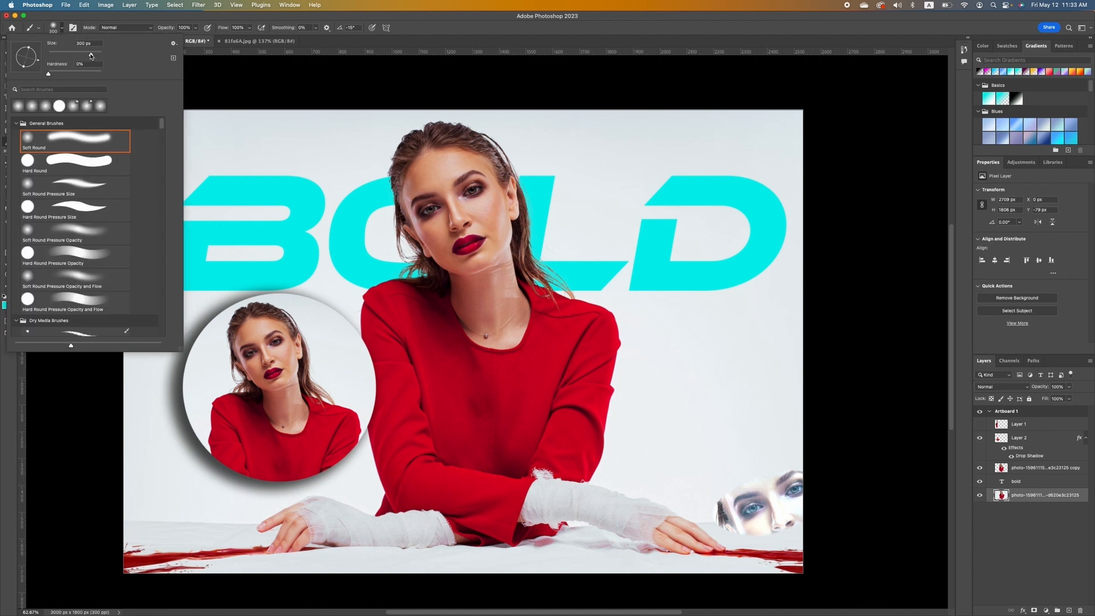
{"action": "mouse_move", "coordinate": [90, 56]}
{"action": "left_mouse_down"}
{"action": "mouse_move", "coordinate": [67, 57]}
{"action": "mouse_move", "coordinate": [76, 56]}
{"action": "left_mouse_up"}
{"action": "type", "text": "500"}
{"action": "key", "text": "Return"}
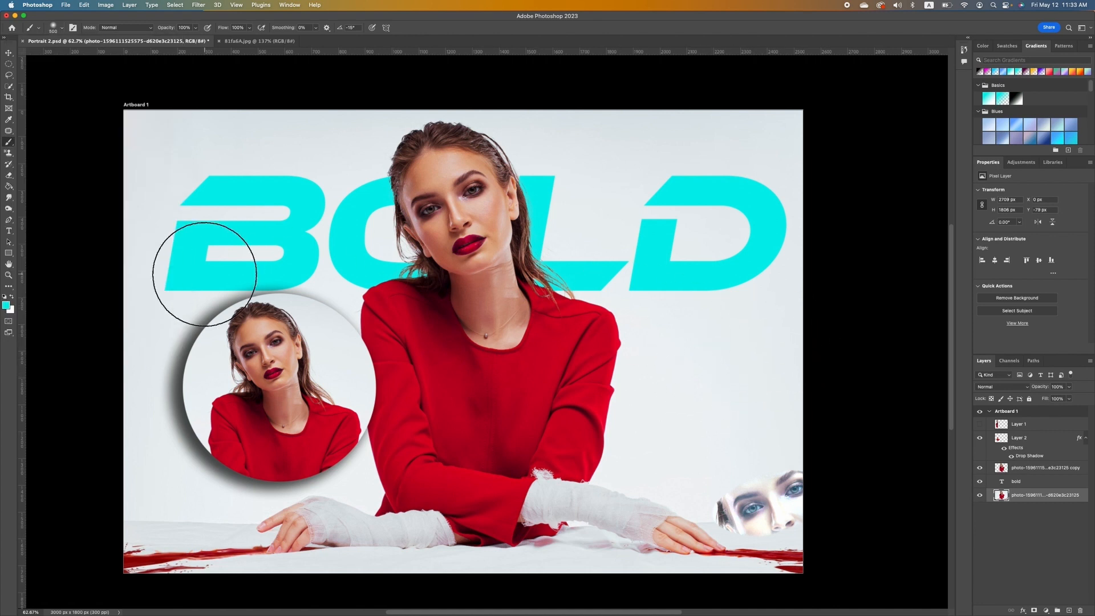
{"action": "left_click", "coordinate": [7, 306]}
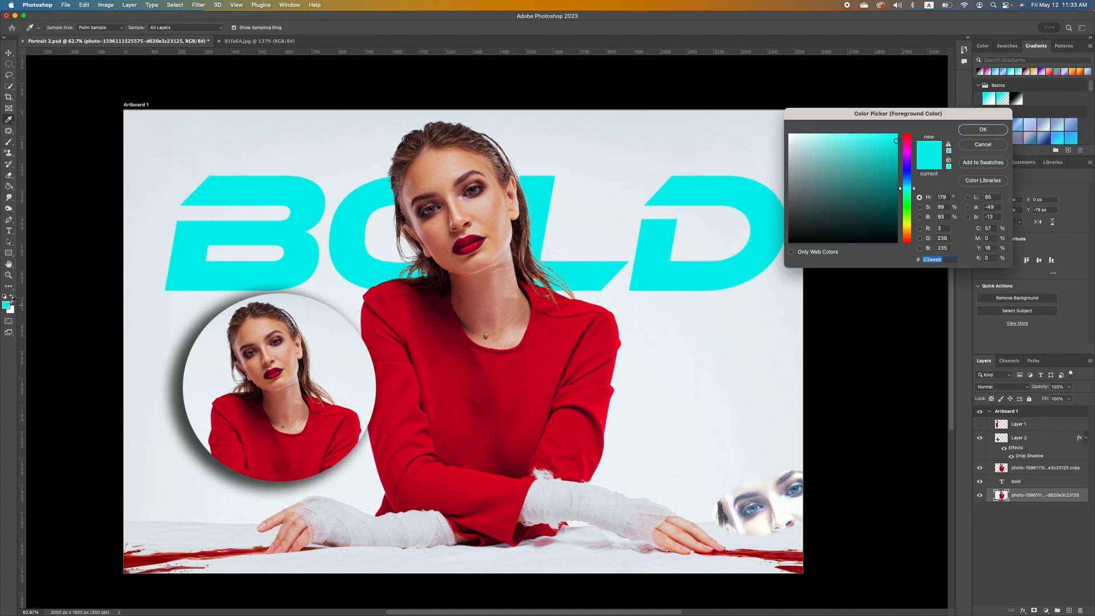
Paint a soft orange glow right of the model, then 100%-hardness orange blobs behind L and D.
{"action": "left_click", "coordinate": [904, 217]}
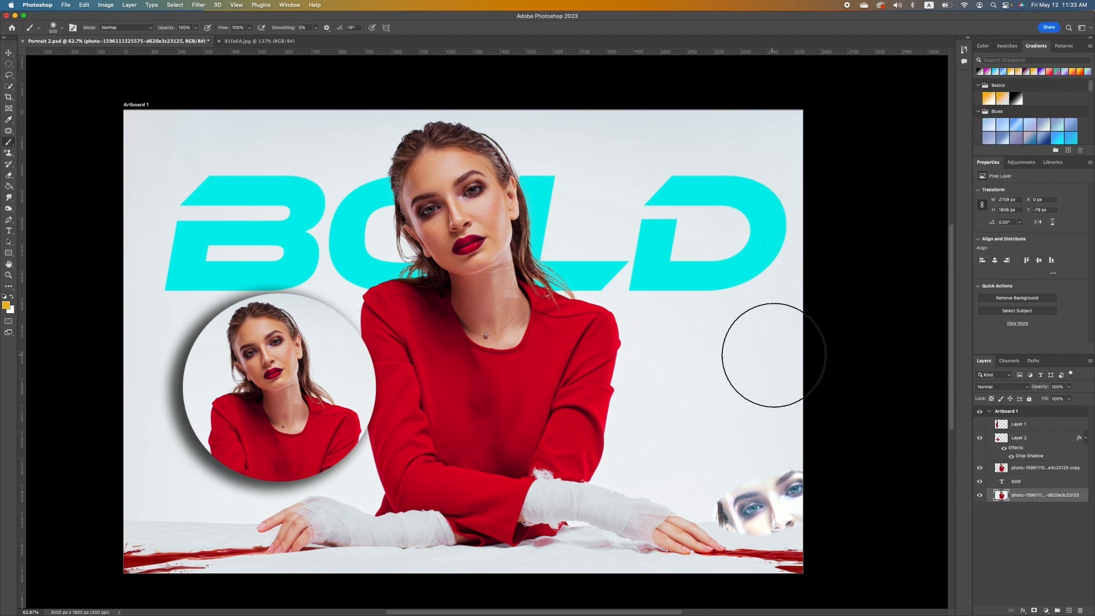
{"action": "mouse_move", "coordinate": [794, 342]}
{"action": "left_mouse_down"}
{"action": "mouse_move", "coordinate": [752, 342]}
{"action": "mouse_move", "coordinate": [696, 371]}
{"action": "mouse_move", "coordinate": [691, 424]}
{"action": "mouse_move", "coordinate": [758, 428]}
{"action": "mouse_move", "coordinate": [844, 381]}
{"action": "left_mouse_up"}
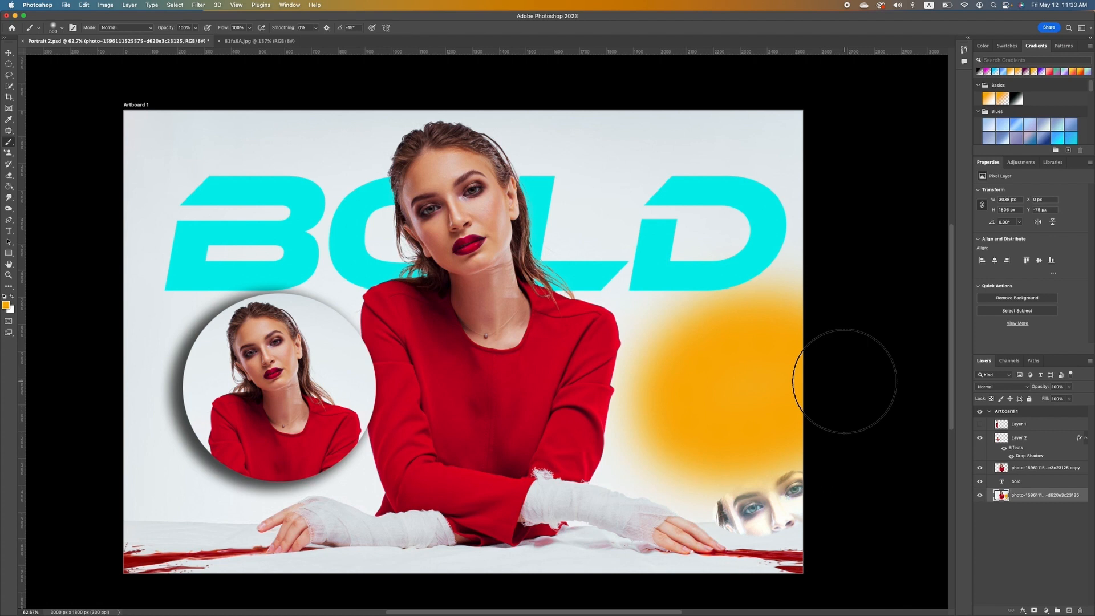
{"action": "left_click", "coordinate": [62, 28]}
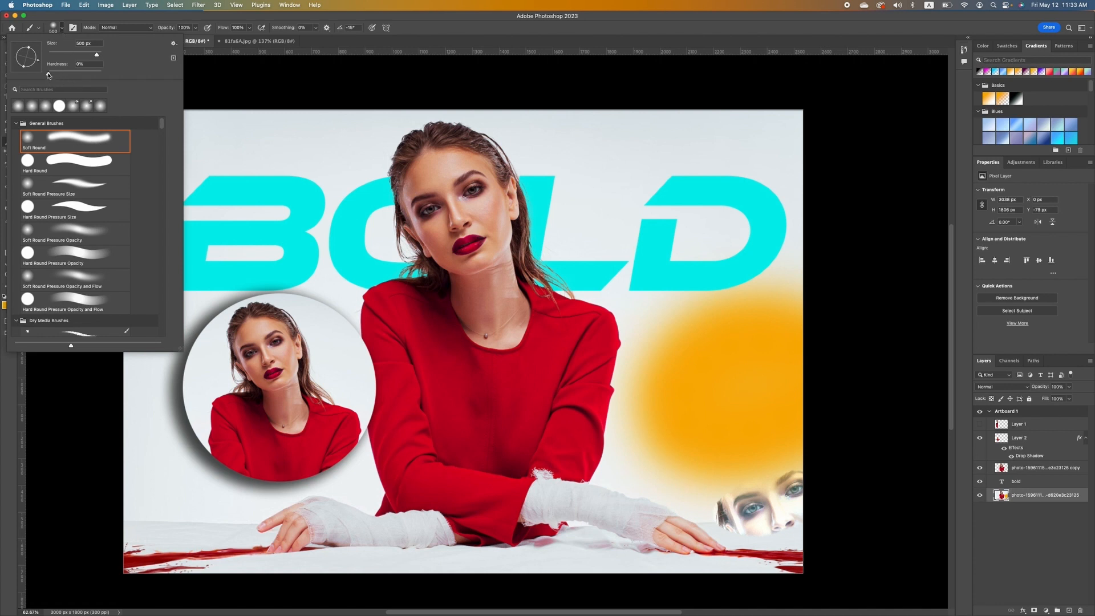
{"action": "left_click_drag", "start_coordinate": [48, 73], "coordinate": [101, 73]}
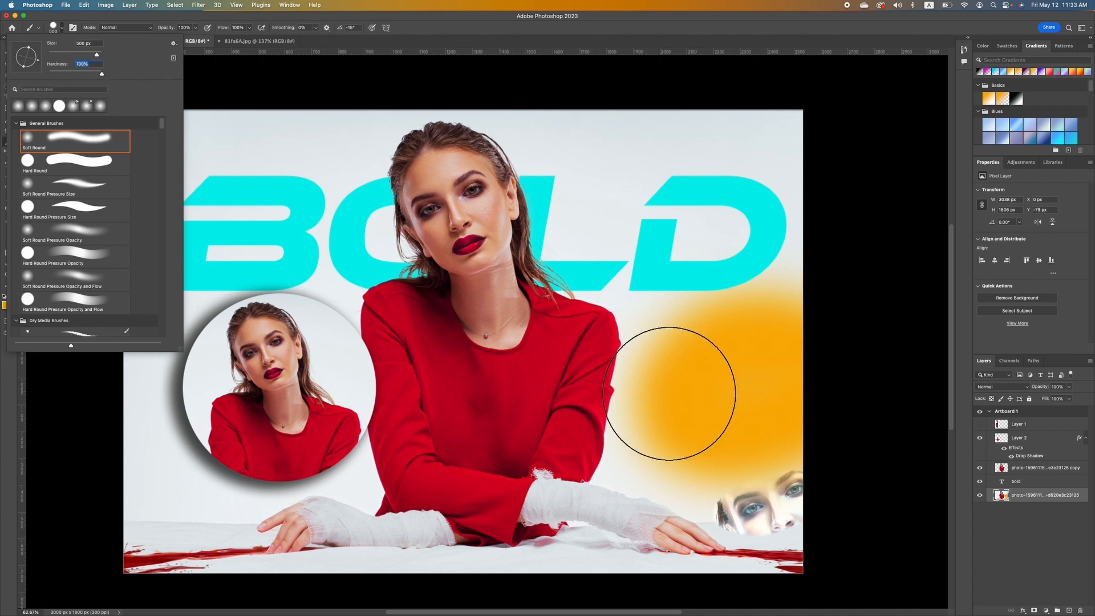
{"action": "left_click", "coordinate": [751, 384]}
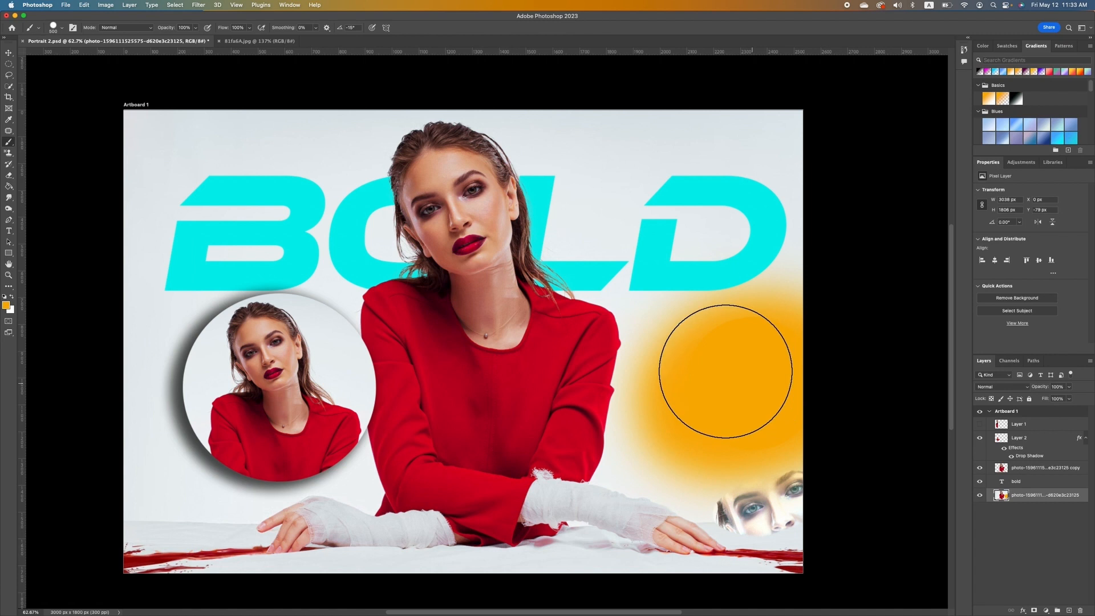
{"action": "left_click", "coordinate": [731, 176]}
{"action": "mouse_move", "coordinate": [731, 176]}
{"action": "left_mouse_down"}
{"action": "mouse_move", "coordinate": [661, 203]}
{"action": "mouse_move", "coordinate": [644, 251]}
{"action": "mouse_move", "coordinate": [593, 241]}
{"action": "left_mouse_up"}
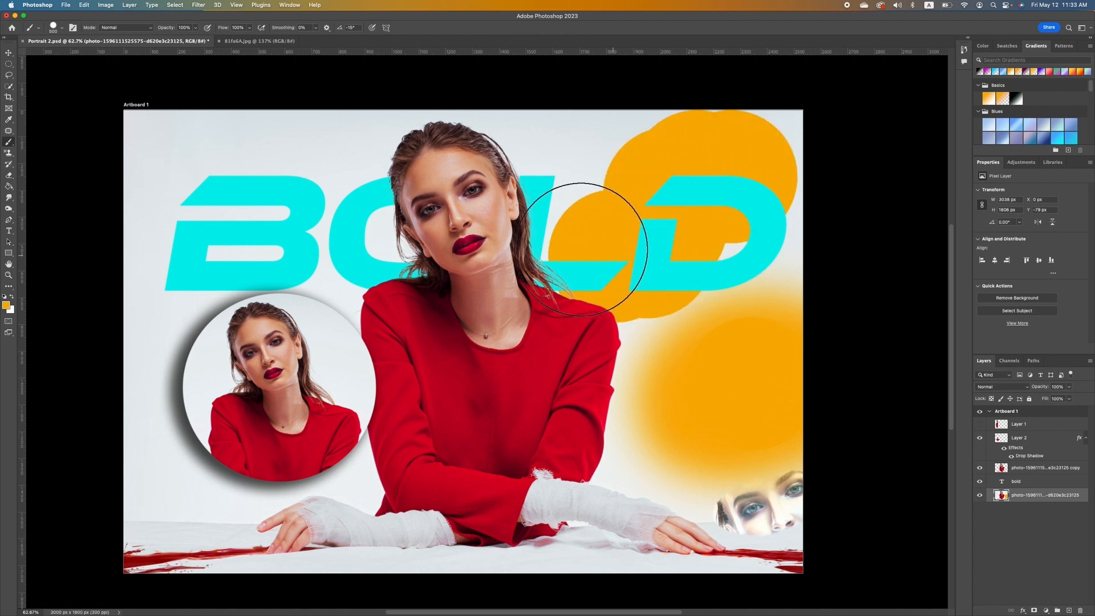
{"action": "left_click_drag", "start_coordinate": [520, 229], "coordinate": [491, 266]}
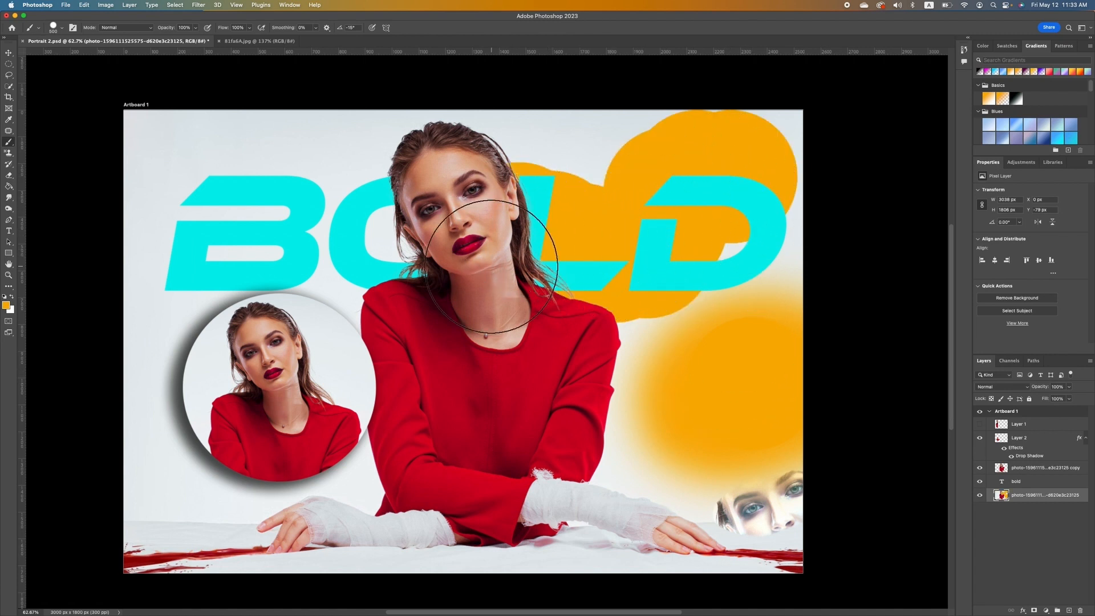
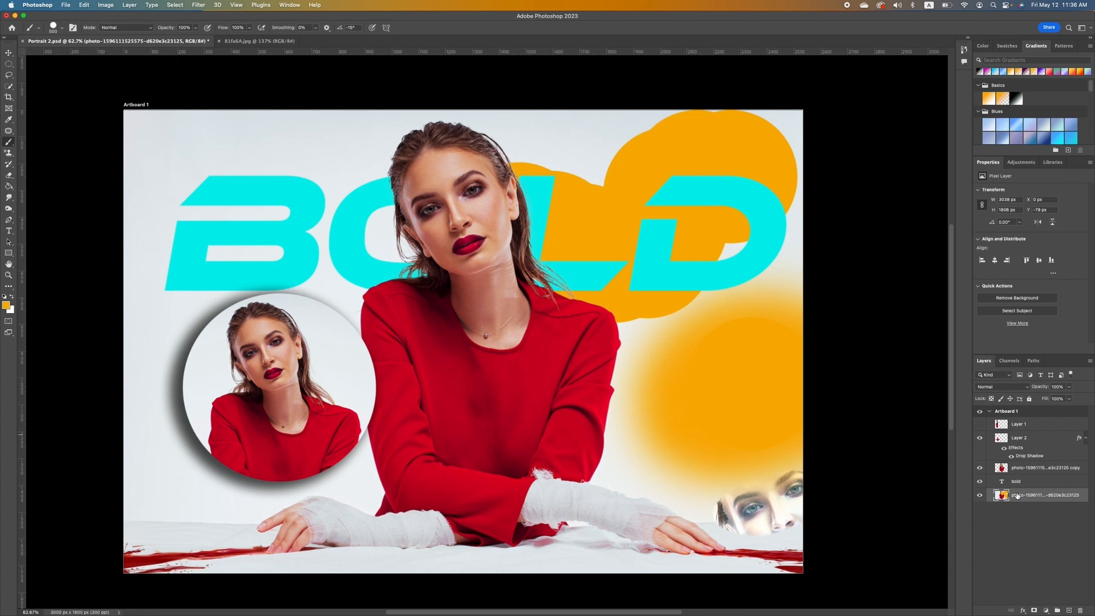
Undo the orange brushwork, repaint orange behind BOLD on a new Layer 3, then hide Layer 3.
{"action": "key", "text": "super+z"}
{"action": "key", "text": "super+z"}
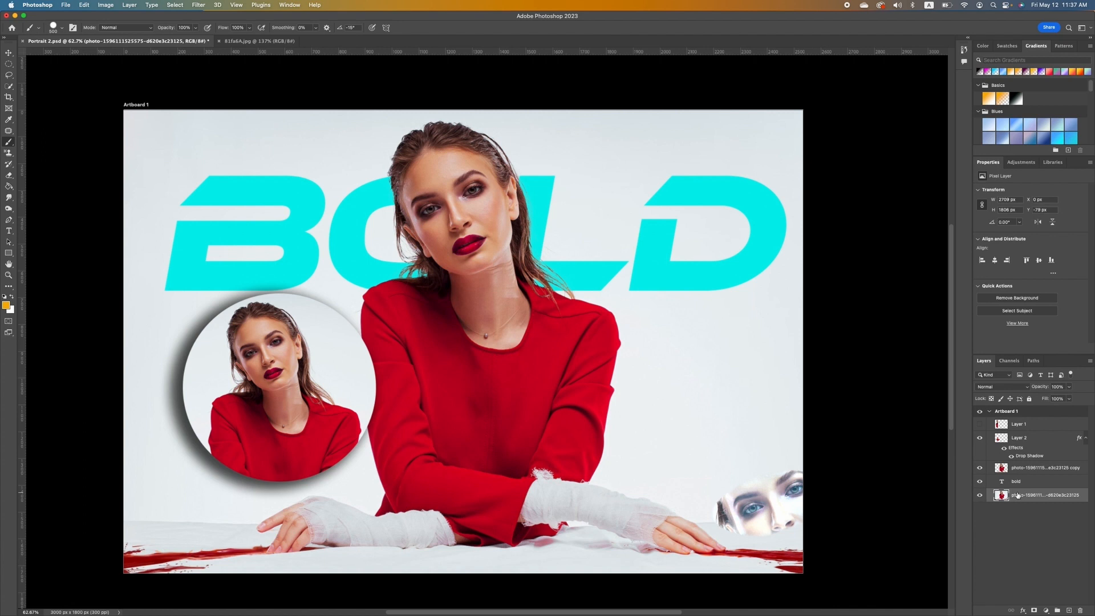
{"action": "left_click", "coordinate": [1068, 610]}
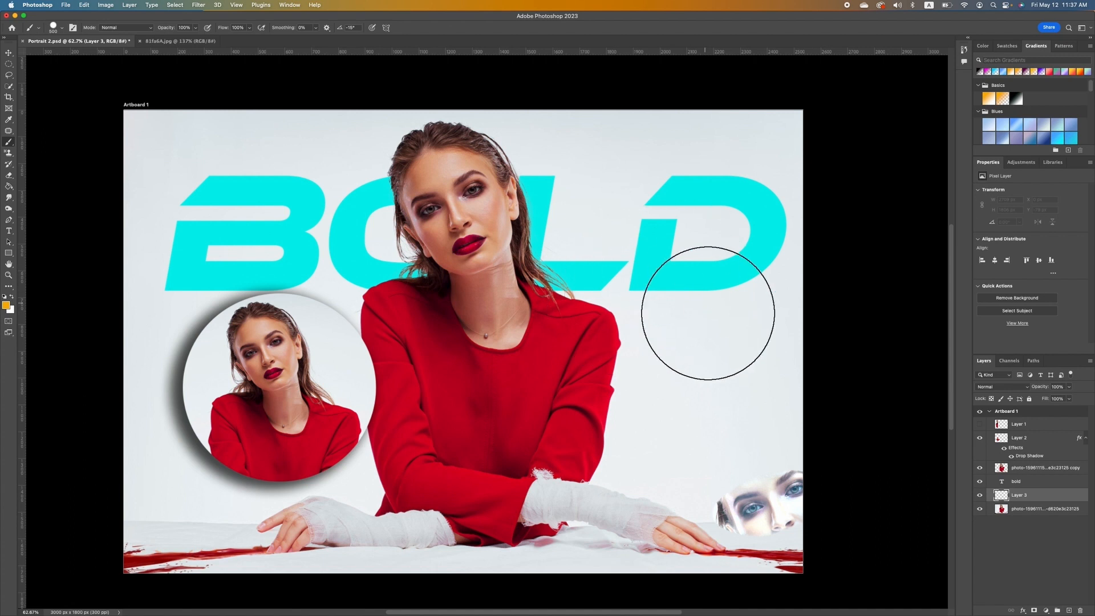
{"action": "mouse_move", "coordinate": [787, 191]}
{"action": "left_mouse_down"}
{"action": "mouse_move", "coordinate": [742, 163]}
{"action": "mouse_move", "coordinate": [698, 178]}
{"action": "mouse_move", "coordinate": [662, 228]}
{"action": "mouse_move", "coordinate": [594, 274]}
{"action": "mouse_move", "coordinate": [532, 260]}
{"action": "mouse_move", "coordinate": [517, 223]}
{"action": "left_mouse_up"}
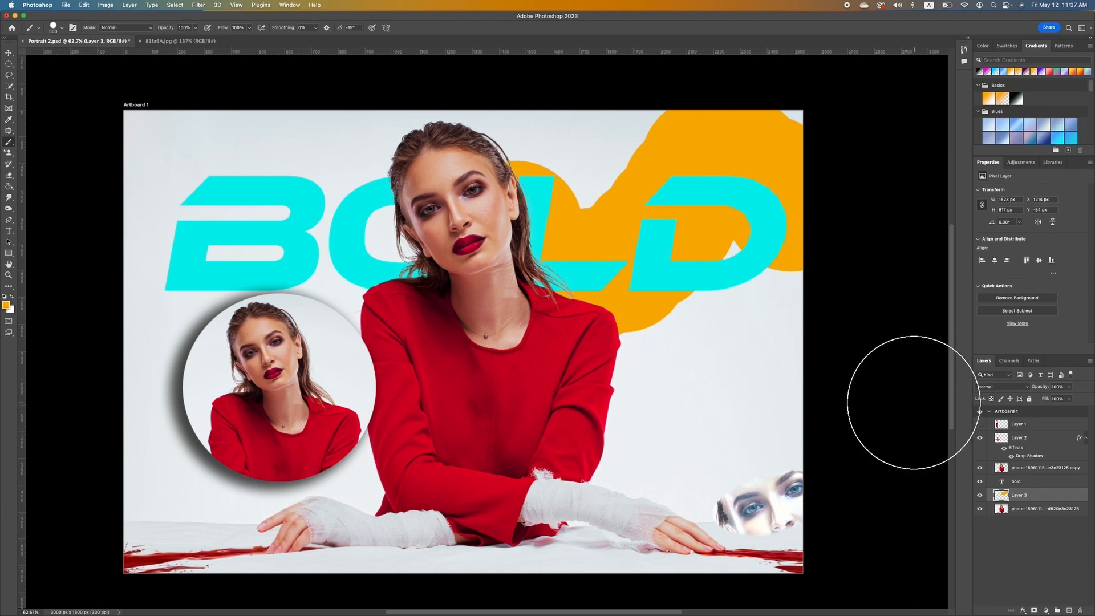
{"action": "left_click", "coordinate": [979, 496]}
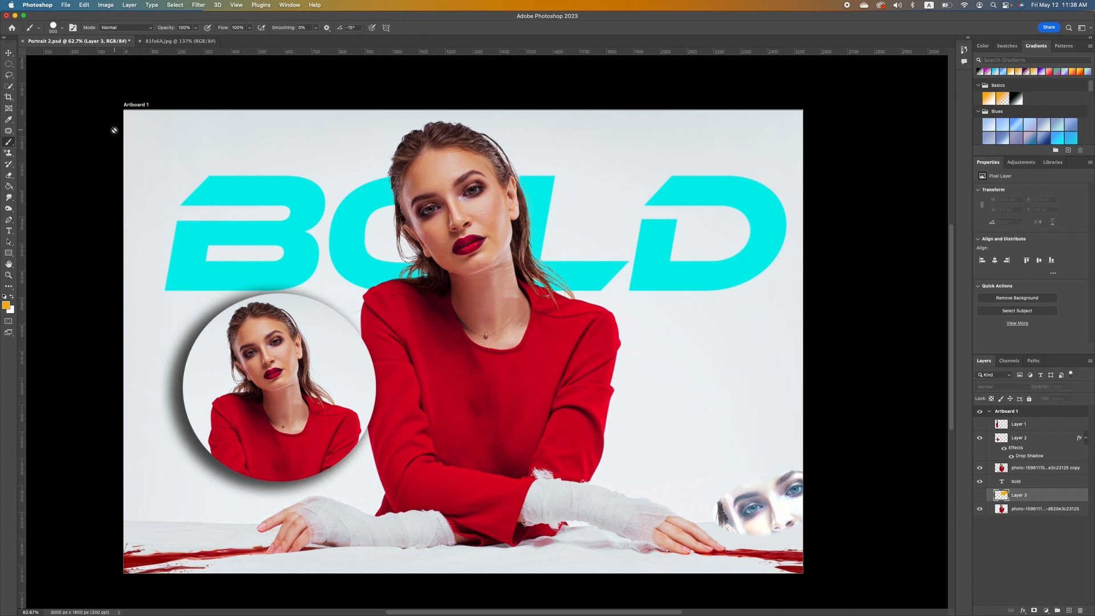
Clone-stamp plain background onto the bottom photo layer beside the woman's hair.
{"action": "left_click", "coordinate": [8, 153]}
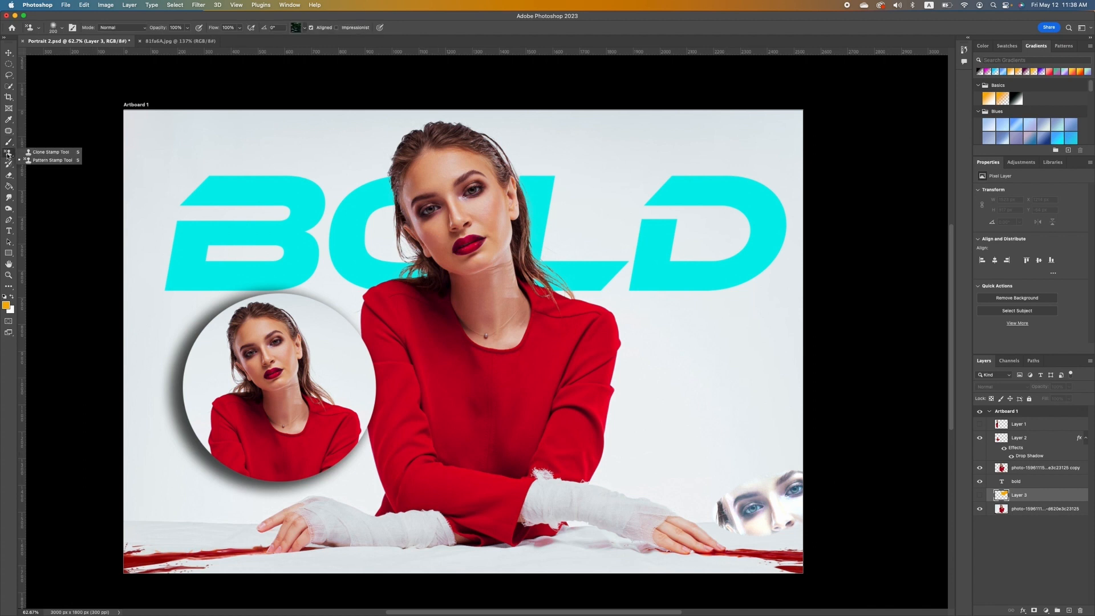
{"action": "left_click", "coordinate": [49, 152]}
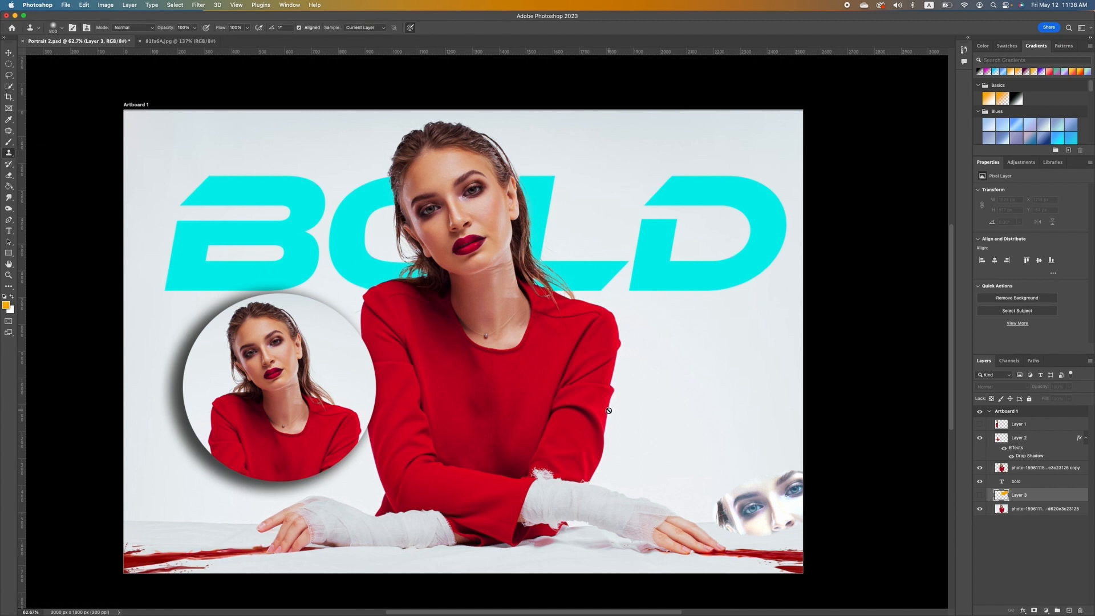
{"action": "left_click", "coordinate": [1026, 508]}
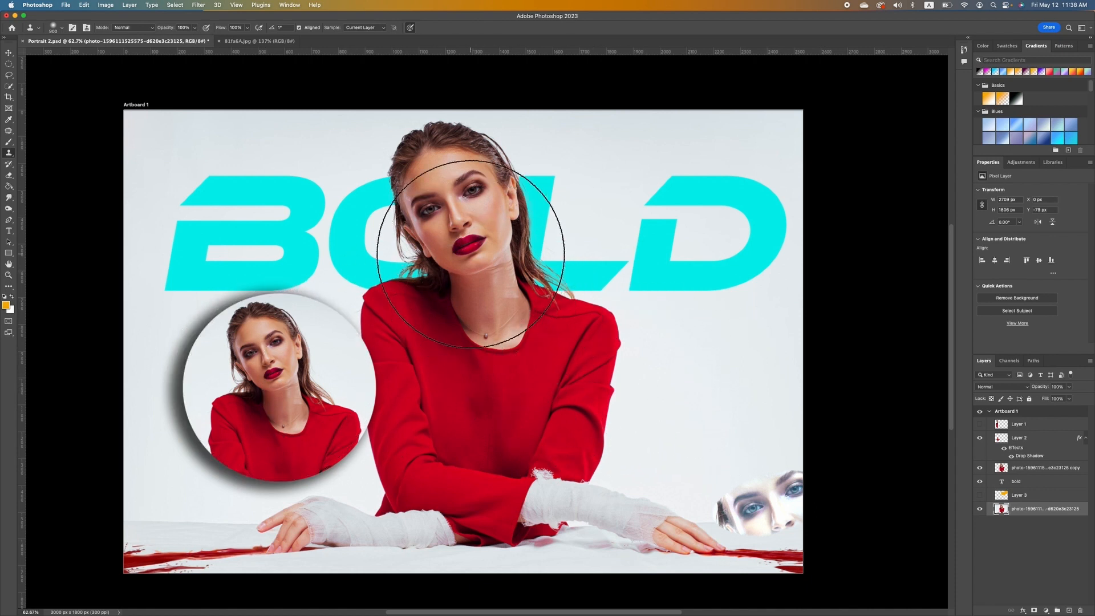
{"action": "left_click", "coordinate": [454, 208], "text": "alt"}
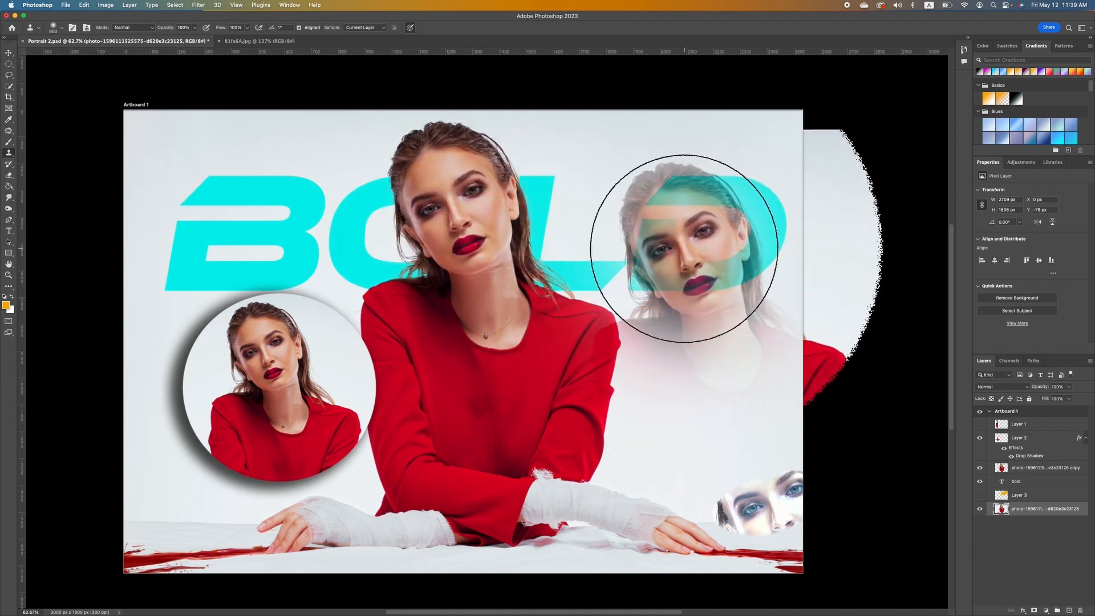
{"action": "mouse_move", "coordinate": [703, 245]}
{"action": "left_mouse_down"}
{"action": "mouse_move", "coordinate": [696, 225]}
{"action": "mouse_move", "coordinate": [708, 268]}
{"action": "mouse_move", "coordinate": [696, 202]}
{"action": "mouse_move", "coordinate": [691, 349]}
{"action": "mouse_move", "coordinate": [690, 274]}
{"action": "mouse_move", "coordinate": [685, 338]}
{"action": "mouse_move", "coordinate": [692, 274]}
{"action": "mouse_move", "coordinate": [696, 489]}
{"action": "mouse_move", "coordinate": [719, 488]}
{"action": "mouse_move", "coordinate": [733, 464]}
{"action": "mouse_move", "coordinate": [734, 570]}
{"action": "mouse_move", "coordinate": [785, 461]}
{"action": "mouse_move", "coordinate": [764, 411]}
{"action": "left_mouse_up"}
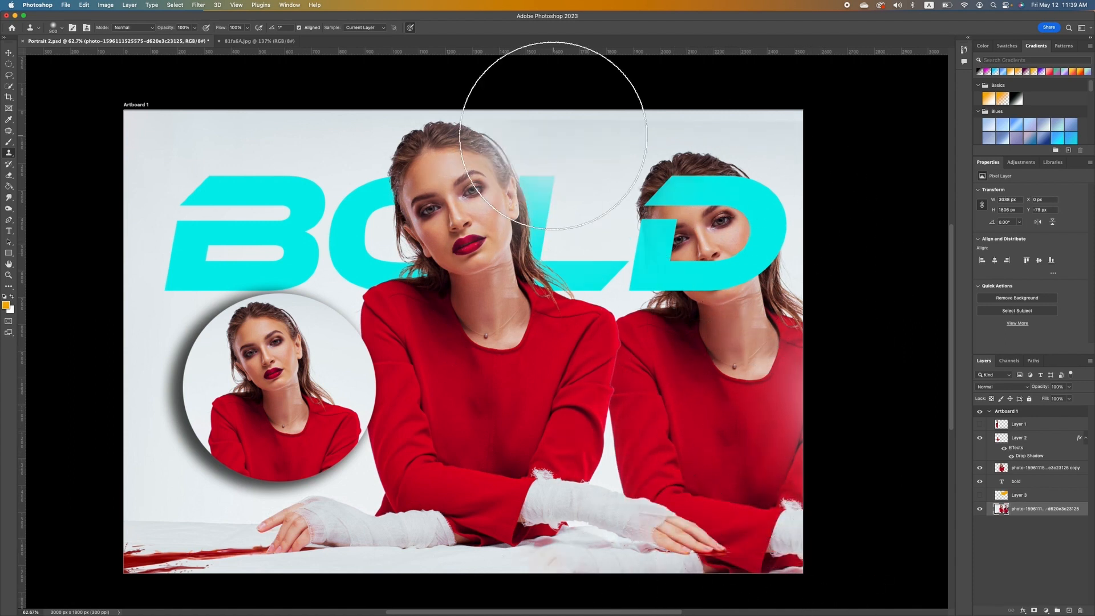
{"action": "mouse_move", "coordinate": [553, 136]}
{"action": "left_mouse_down"}
{"action": "mouse_move", "coordinate": [342, 86]}
{"action": "mouse_move", "coordinate": [343, 102]}
{"action": "left_mouse_up"}
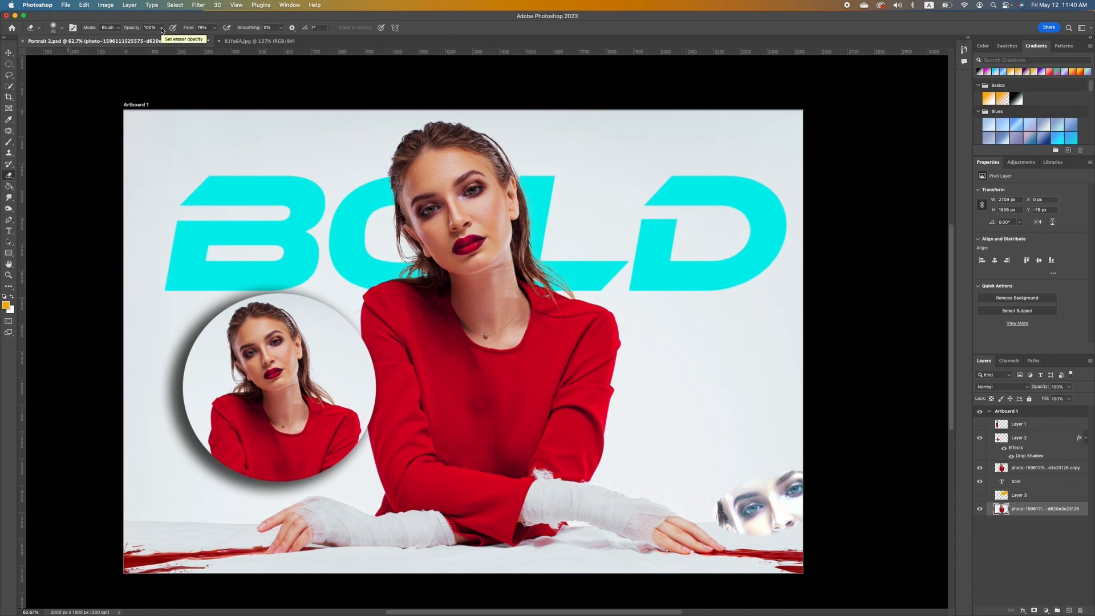
Fade the lower-right face fragment with a soft 700 px eraser at 61% opacity.
{"action": "left_click", "coordinate": [60, 27]}
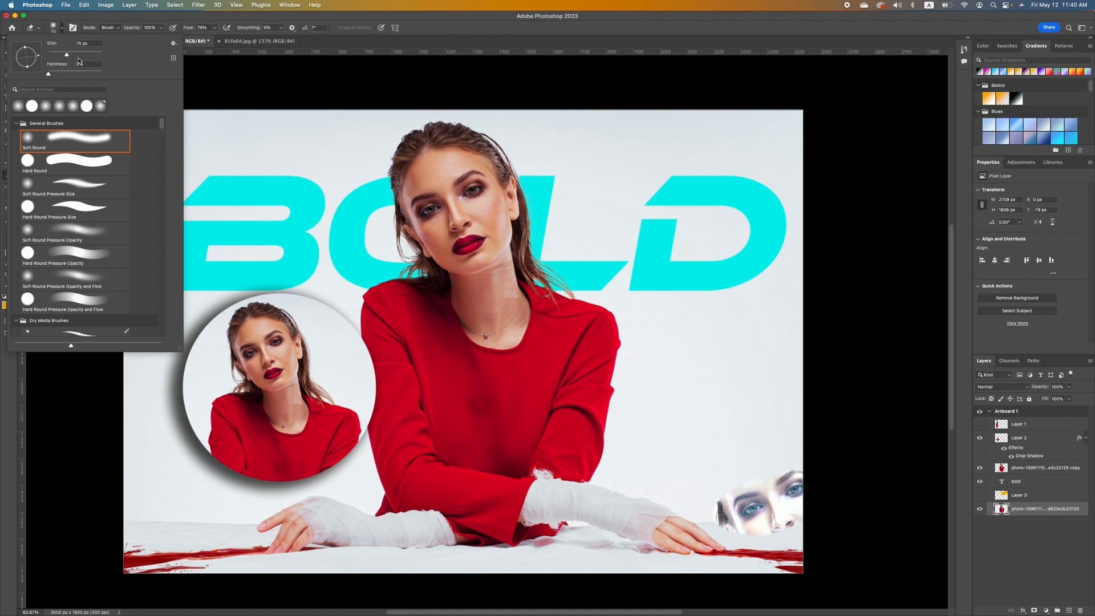
{"action": "left_click", "coordinate": [160, 27]}
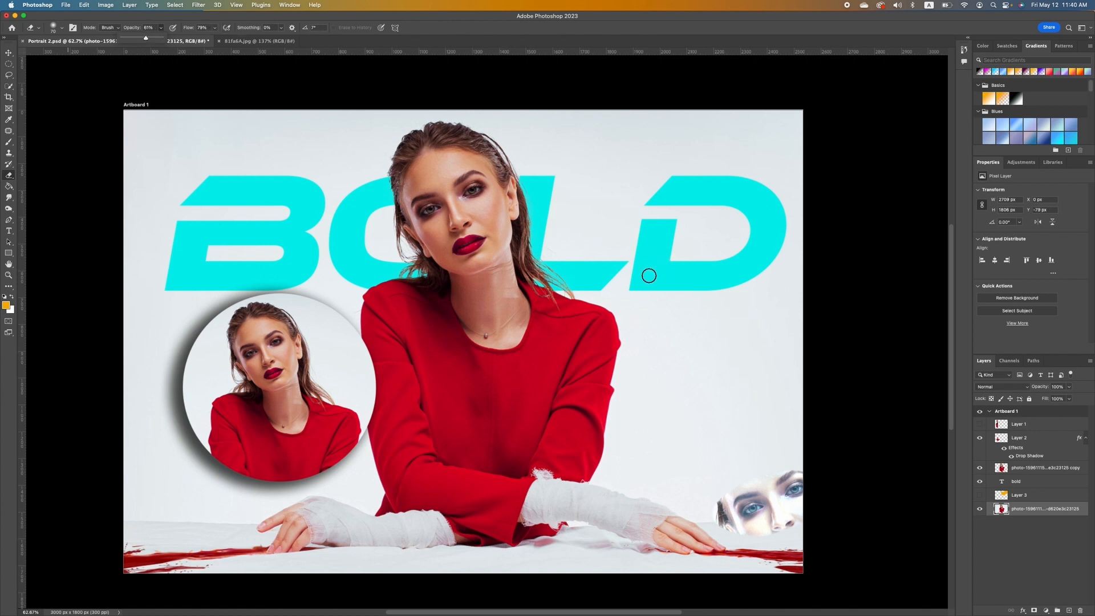
{"action": "key", "text": "bracketright"}
{"action": "key", "text": "bracketright"}
{"action": "key", "text": "bracketright"}
{"action": "key", "text": "bracketright"}
{"action": "key", "text": "bracketright"}
{"action": "key", "text": "bracketright"}
{"action": "key", "text": "bracketright"}
{"action": "key", "text": "bracketright"}
{"action": "key", "text": "bracketright"}
{"action": "key", "text": "bracketright"}
{"action": "key", "text": "bracketright"}
{"action": "key", "text": "bracketright"}
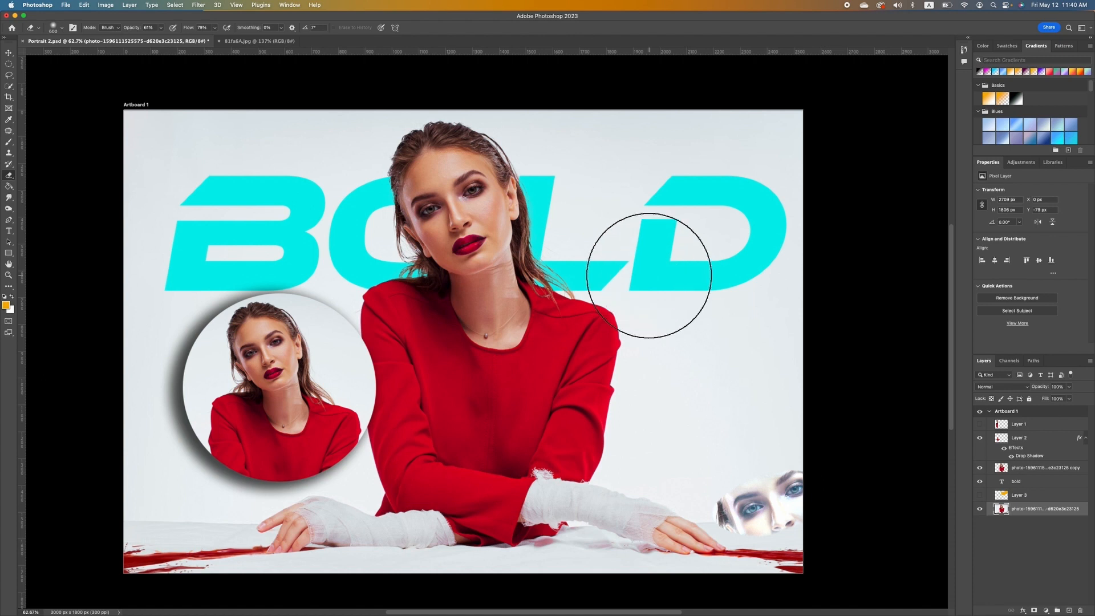
{"action": "key", "text": "bracketright"}
{"action": "key", "text": "bracketright"}
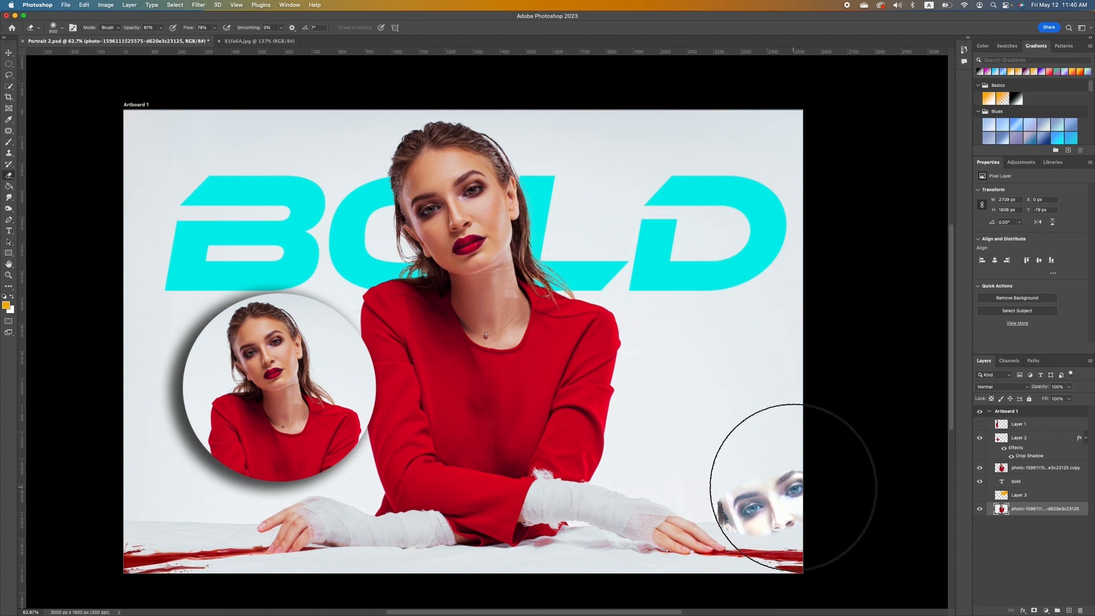
{"action": "key", "text": "bracketleft"}
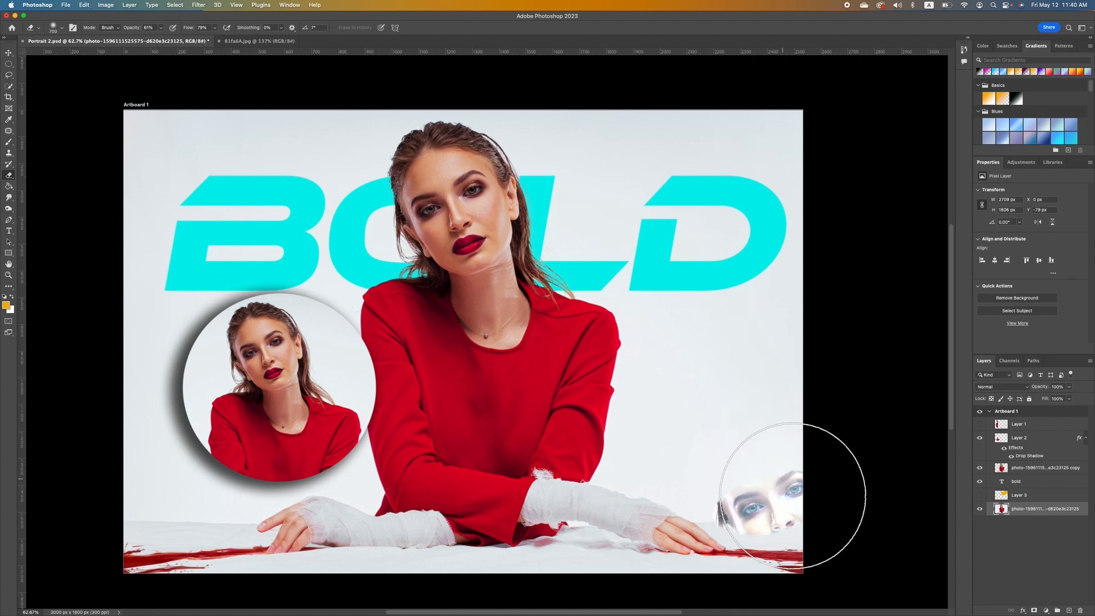
{"action": "mouse_move", "coordinate": [792, 496]}
{"action": "left_mouse_down"}
{"action": "mouse_move", "coordinate": [774, 464]}
{"action": "mouse_move", "coordinate": [753, 480]}
{"action": "mouse_move", "coordinate": [773, 490]}
{"action": "left_mouse_up"}
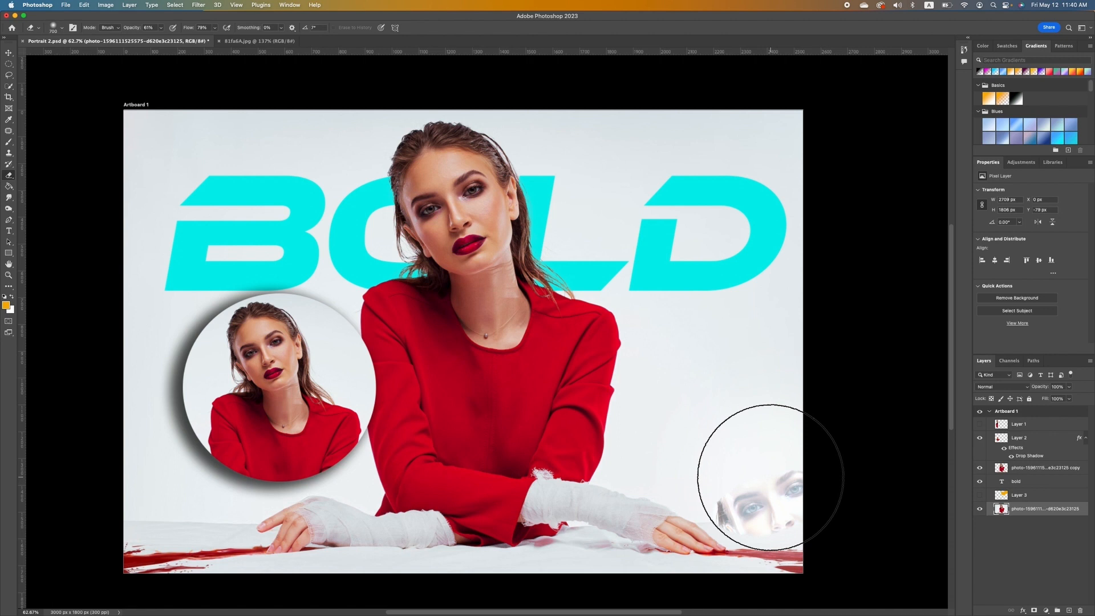
{"action": "left_click_drag", "start_coordinate": [775, 469], "coordinate": [776, 470]}
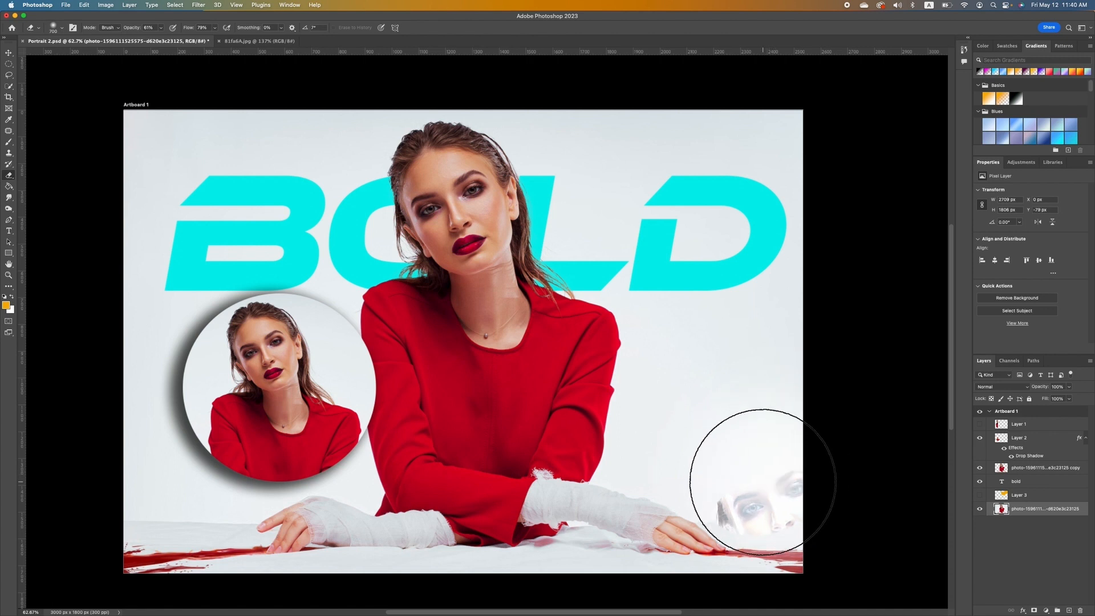
{"action": "left_click", "coordinate": [763, 481]}
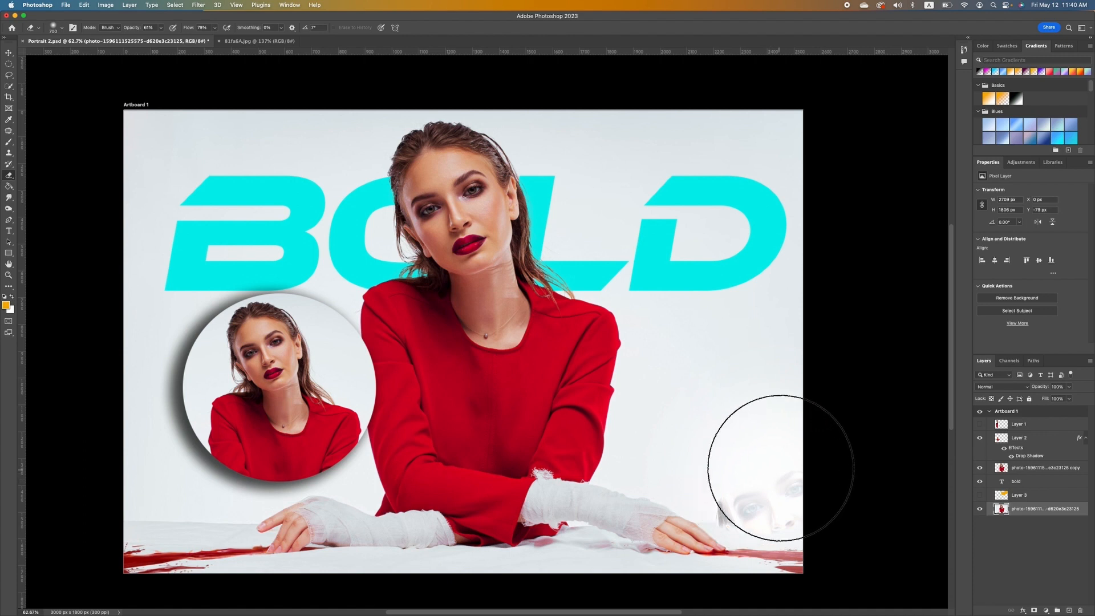
{"action": "mouse_move", "coordinate": [797, 493]}
{"action": "left_mouse_down"}
{"action": "mouse_move", "coordinate": [769, 451]}
{"action": "mouse_move", "coordinate": [798, 494]}
{"action": "mouse_move", "coordinate": [764, 487]}
{"action": "mouse_move", "coordinate": [776, 462]}
{"action": "mouse_move", "coordinate": [759, 488]}
{"action": "mouse_move", "coordinate": [777, 492]}
{"action": "mouse_move", "coordinate": [783, 456]}
{"action": "mouse_move", "coordinate": [786, 488]}
{"action": "mouse_move", "coordinate": [773, 461]}
{"action": "left_mouse_up"}
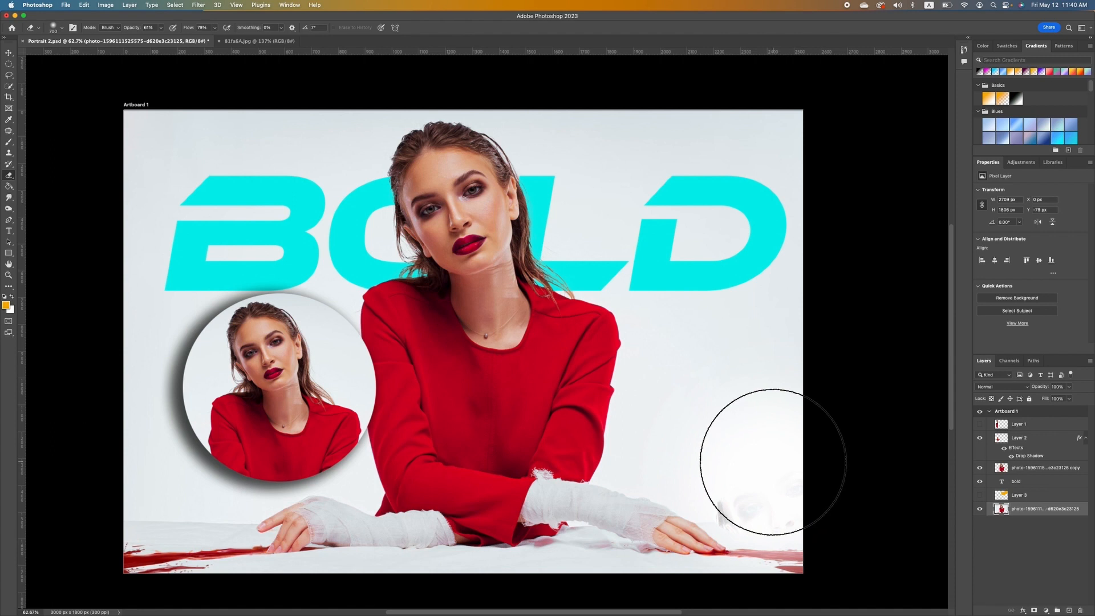
At 100% opacity and 200 px, erase the remaining face fragment and the red streak's right end.
{"action": "left_click", "coordinate": [162, 28]}
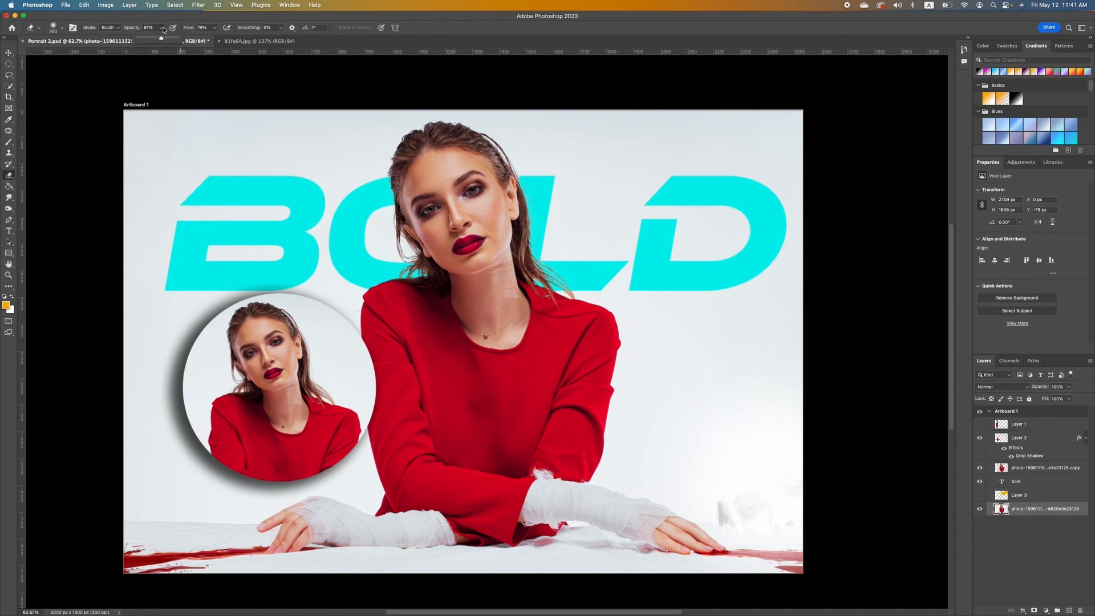
{"action": "left_click_drag", "start_coordinate": [162, 38], "coordinate": [217, 43]}
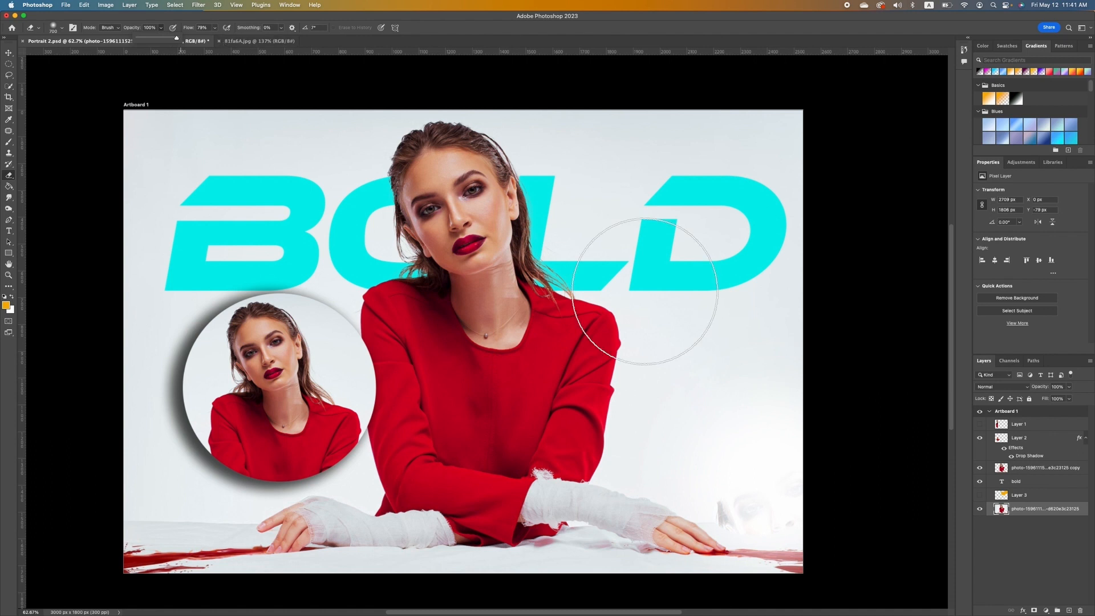
{"action": "key", "text": "bracketleft"}
{"action": "key", "text": "bracketleft"}
{"action": "key", "text": "bracketleft"}
{"action": "key", "text": "bracketleft"}
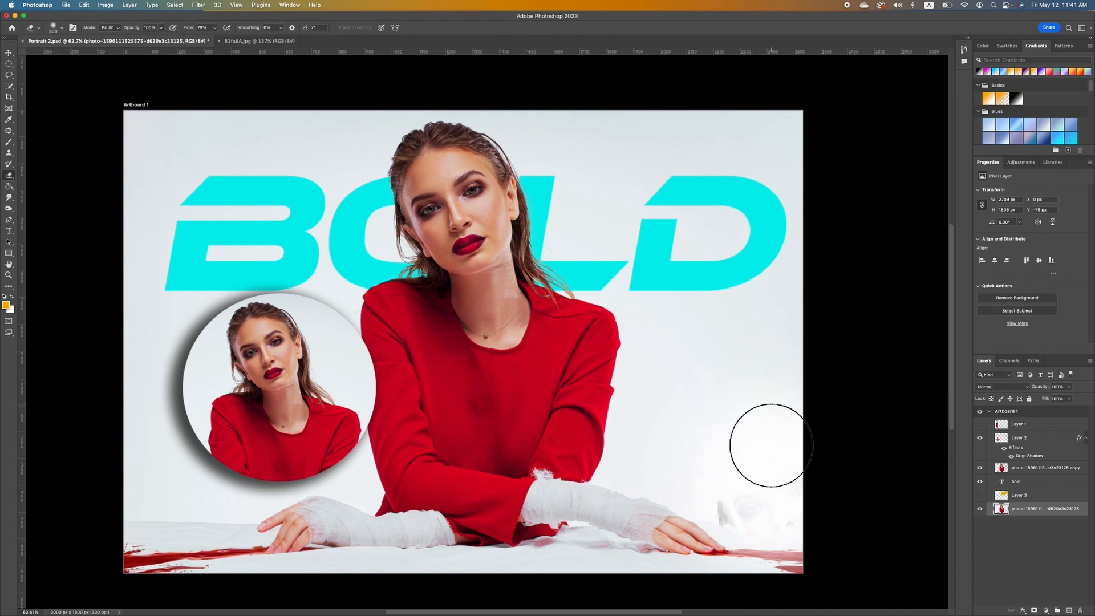
{"action": "key", "text": "bracketleft"}
{"action": "key", "text": "bracketleft"}
{"action": "key", "text": "bracketleft"}
{"action": "key", "text": "bracketleft"}
{"action": "key", "text": "bracketleft"}
{"action": "key", "text": "bracketleft"}
{"action": "mouse_move", "coordinate": [746, 488]}
{"action": "left_mouse_down"}
{"action": "mouse_move", "coordinate": [726, 508]}
{"action": "mouse_move", "coordinate": [740, 525]}
{"action": "mouse_move", "coordinate": [723, 518]}
{"action": "mouse_move", "coordinate": [721, 505]}
{"action": "mouse_move", "coordinate": [765, 498]}
{"action": "mouse_move", "coordinate": [776, 485]}
{"action": "mouse_move", "coordinate": [825, 529]}
{"action": "mouse_move", "coordinate": [785, 490]}
{"action": "left_mouse_up"}
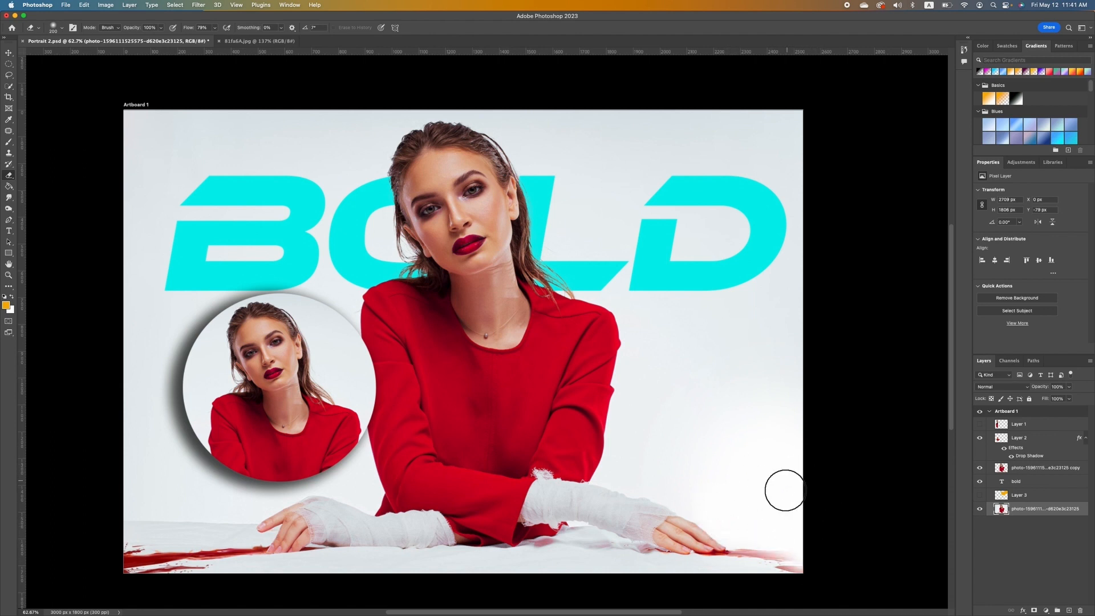
{"action": "left_click_drag", "start_coordinate": [801, 534], "coordinate": [799, 552]}
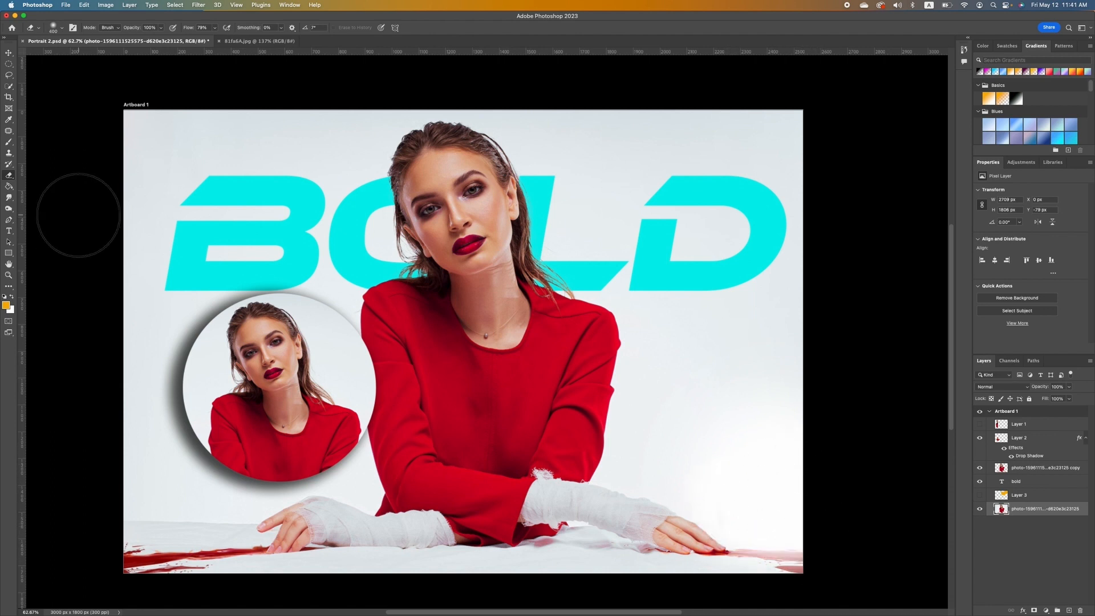
Paint-bucket a new Layer 4 above Layer 3 solid orange behind the woman and add a layer mask.
{"action": "left_click", "coordinate": [9, 186]}
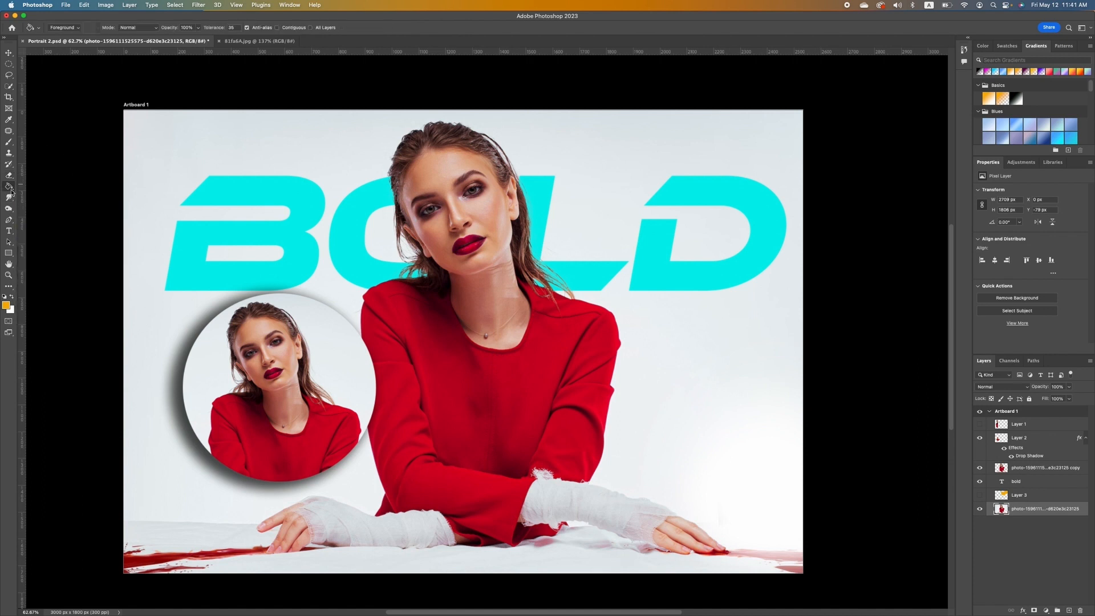
{"action": "left_click", "coordinate": [10, 187]}
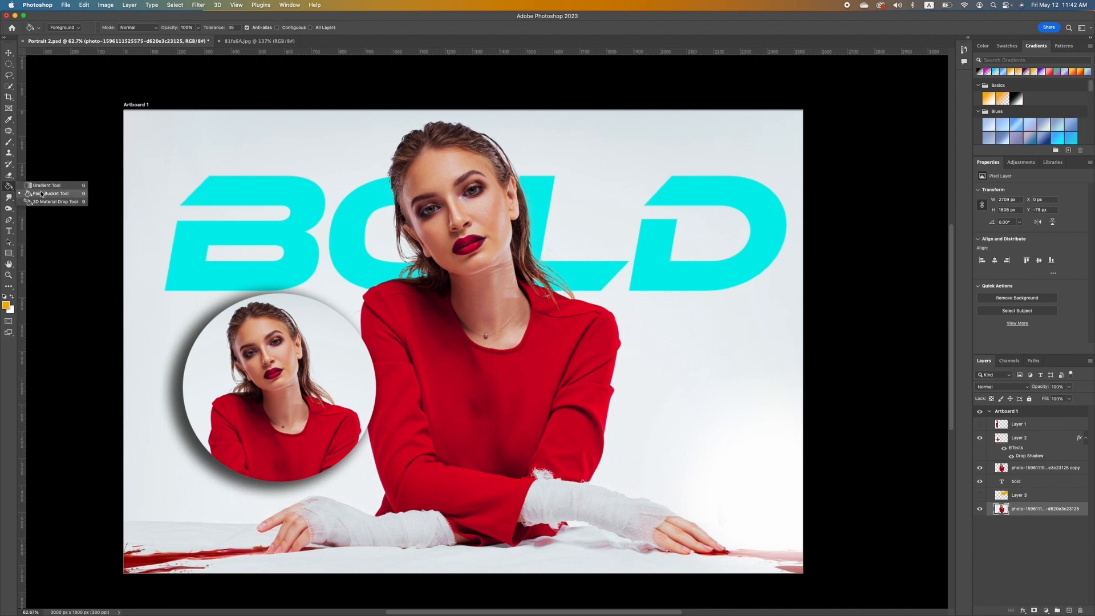
{"action": "left_click", "coordinate": [44, 195]}
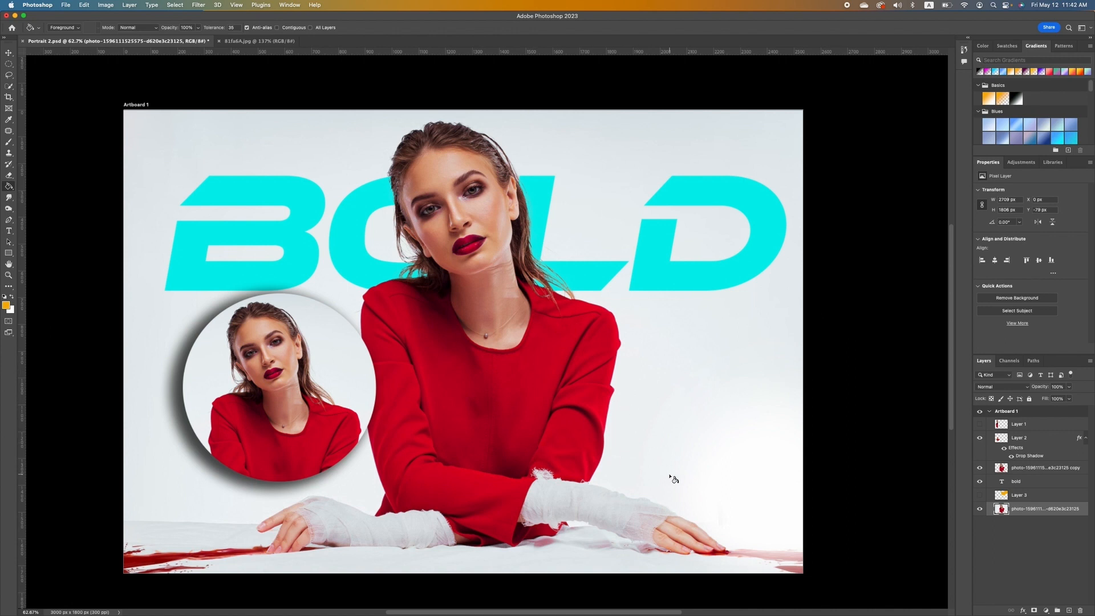
{"action": "left_click", "coordinate": [1029, 483]}
{"action": "left_click", "coordinate": [1029, 496]}
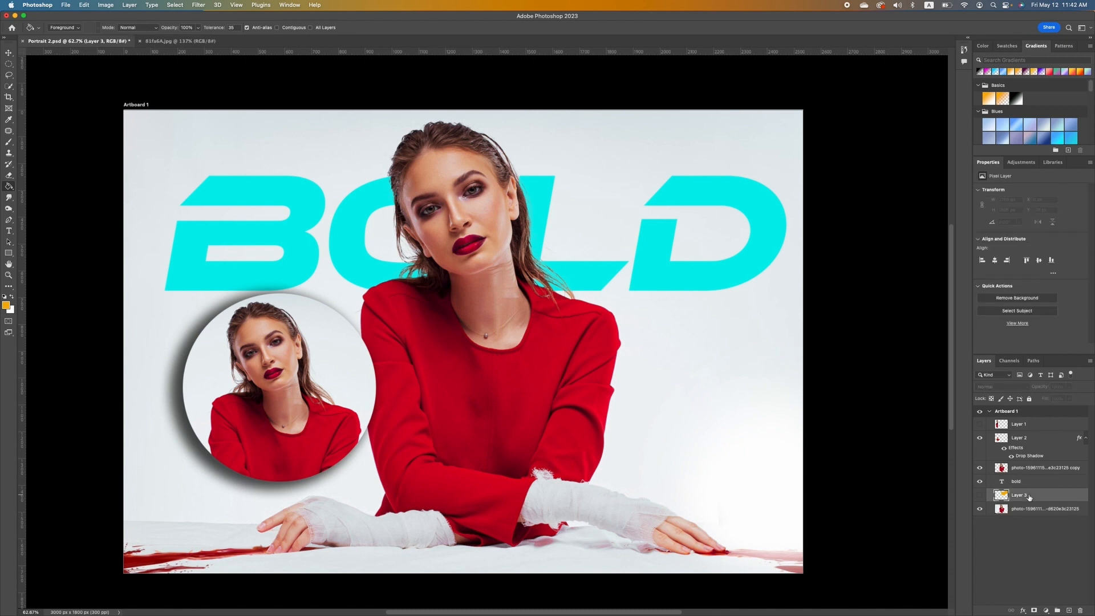
{"action": "left_click", "coordinate": [1069, 610]}
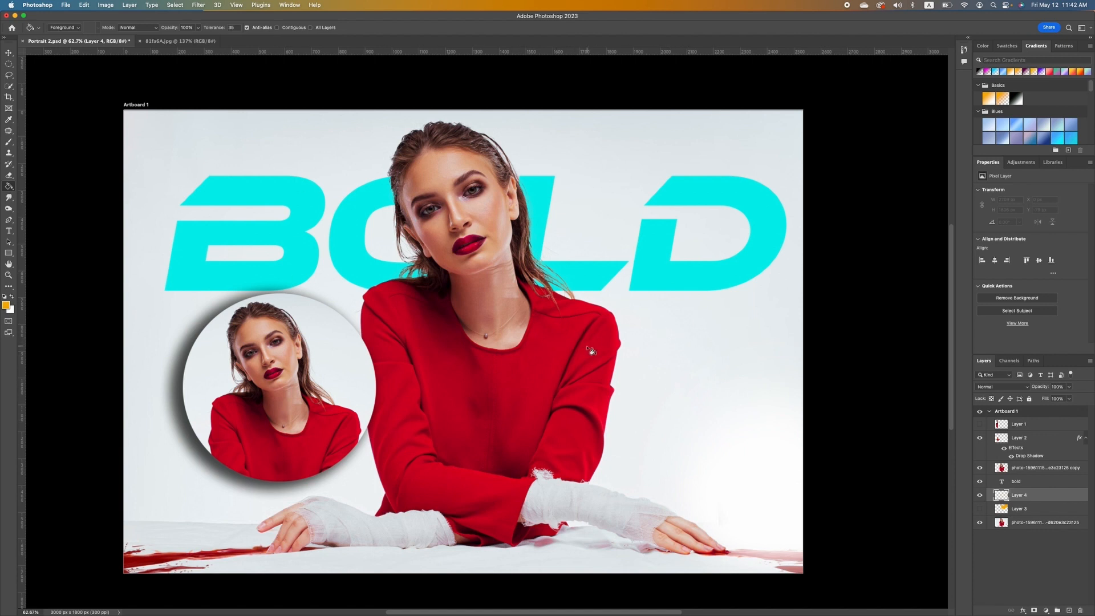
{"action": "left_click", "coordinate": [651, 338]}
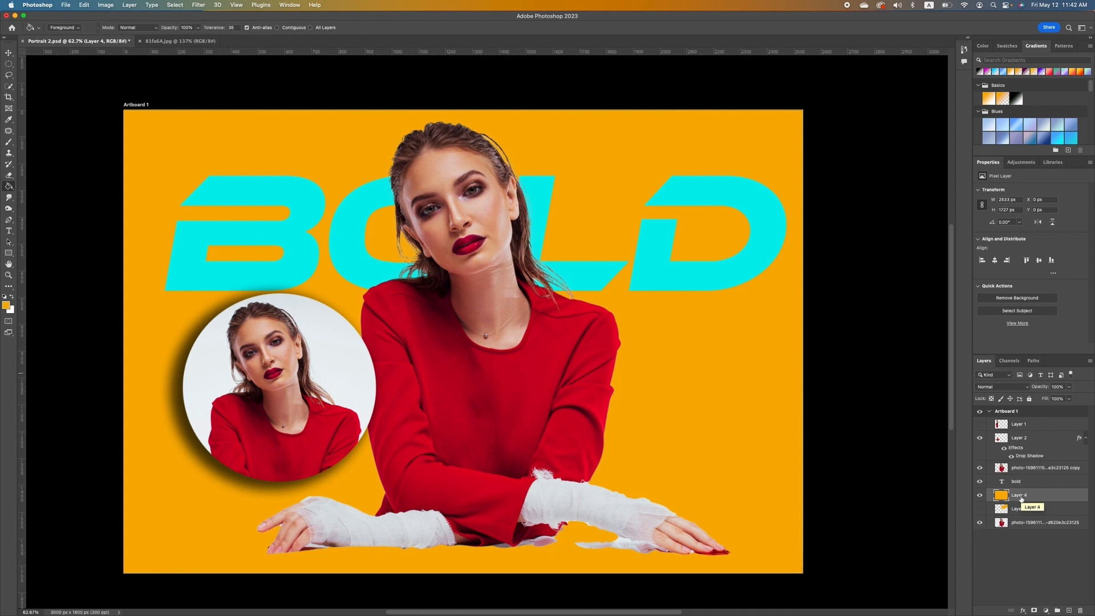
{"action": "left_click", "coordinate": [1035, 610]}
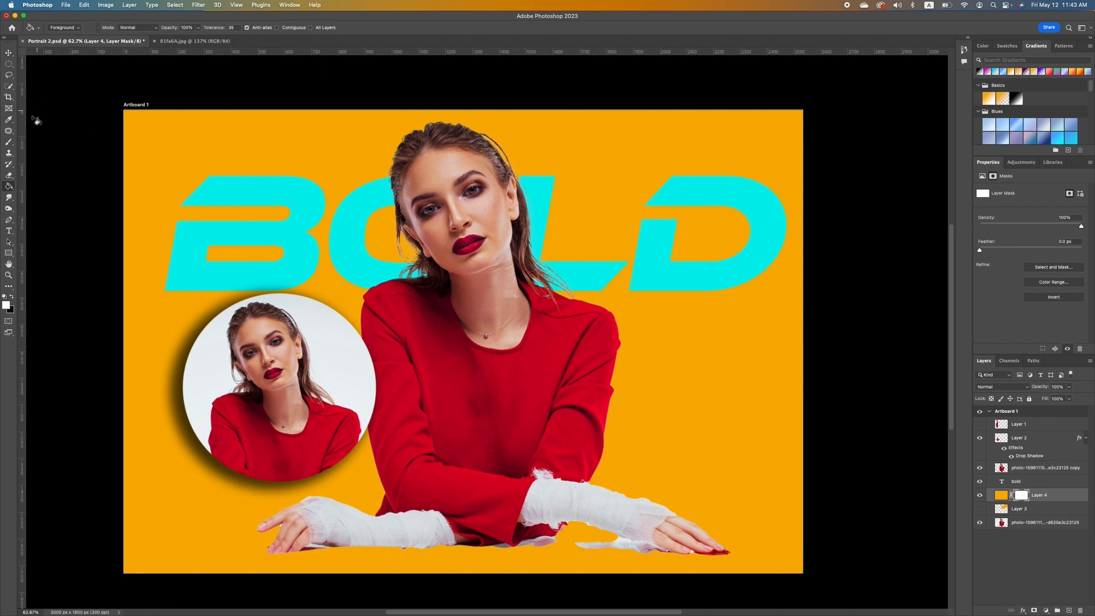
Paint black on Layer 4's mask with a 0%-hardness 700 px brush to fade the bottom.
{"action": "left_click", "coordinate": [8, 142]}
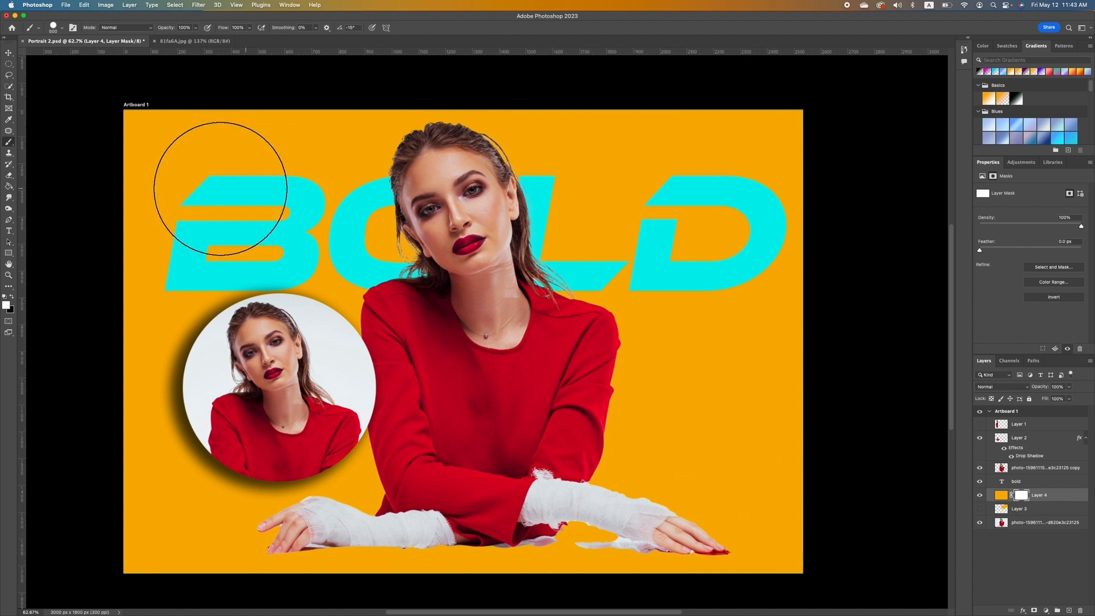
{"action": "left_click", "coordinate": [11, 297]}
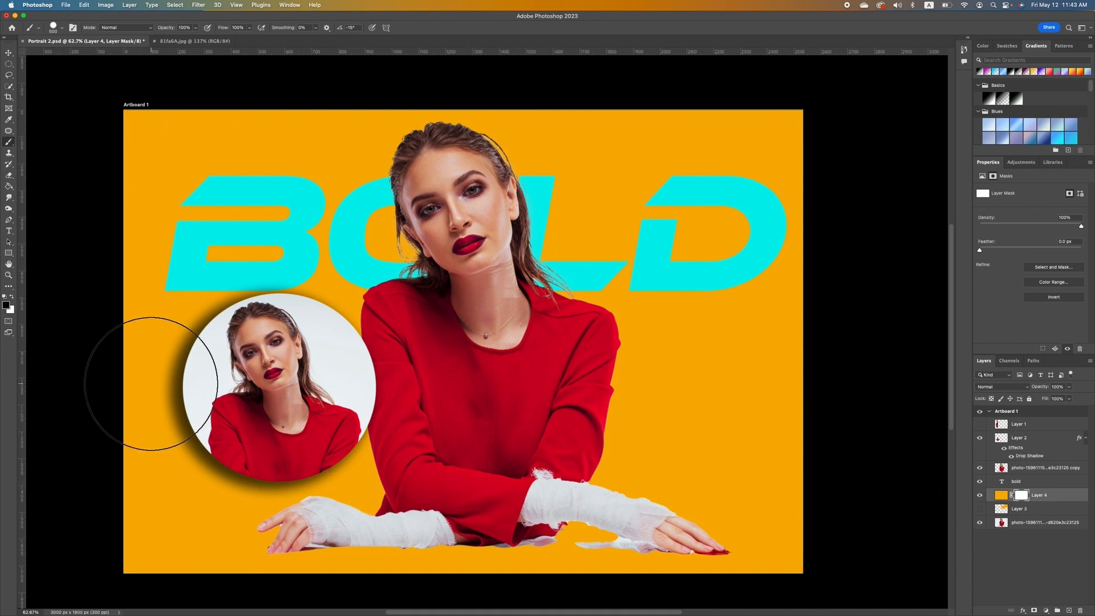
{"action": "mouse_move", "coordinate": [208, 542]}
{"action": "left_mouse_down"}
{"action": "mouse_move", "coordinate": [121, 513]}
{"action": "mouse_move", "coordinate": [102, 527]}
{"action": "mouse_move", "coordinate": [169, 573]}
{"action": "left_mouse_up"}
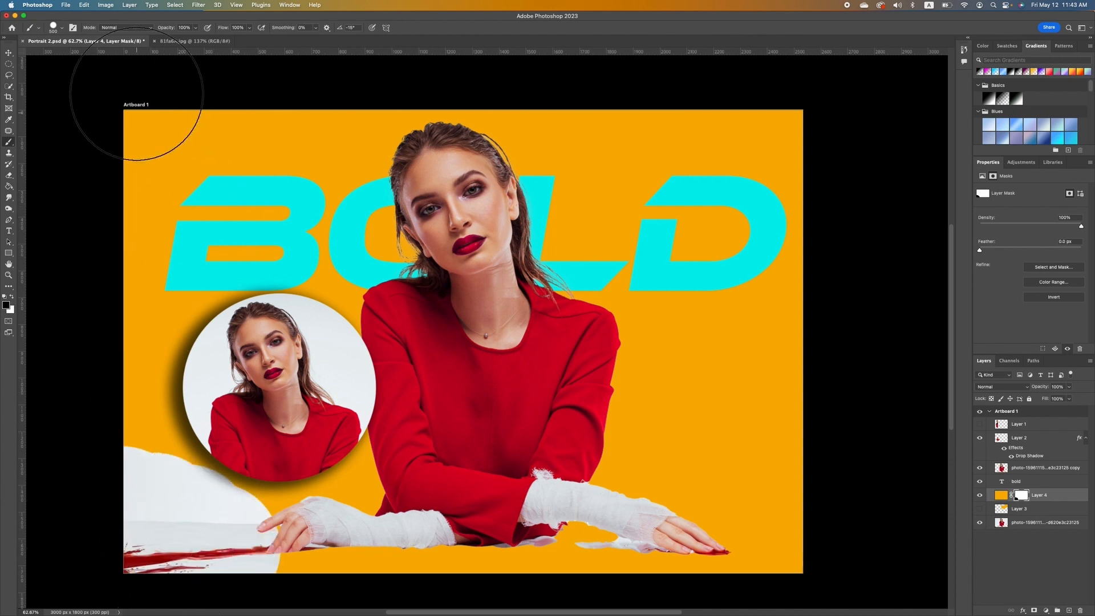
{"action": "left_click", "coordinate": [61, 30]}
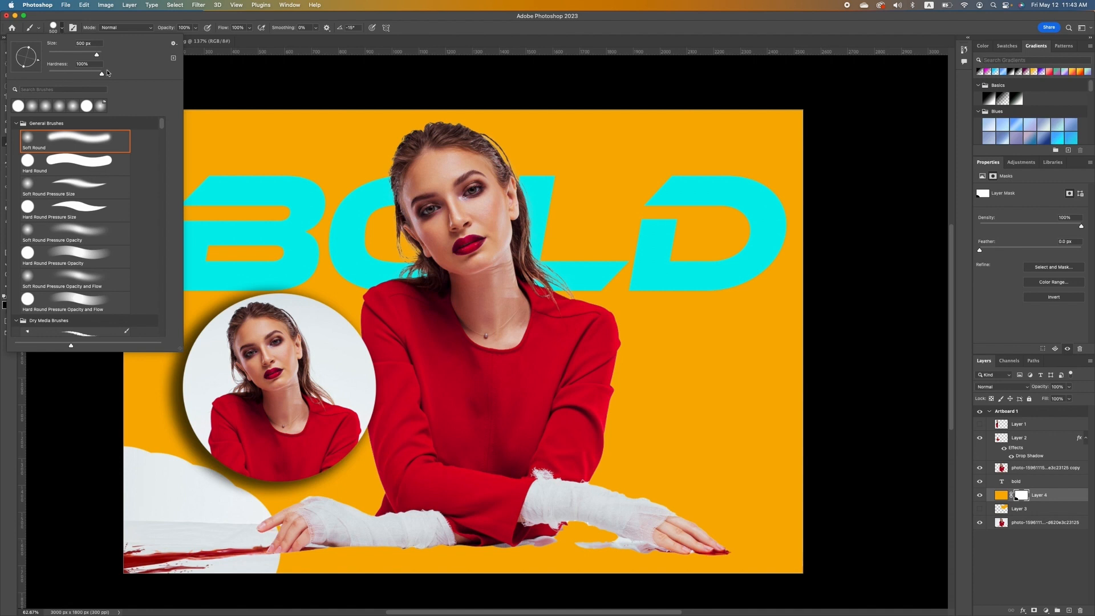
{"action": "left_click_drag", "start_coordinate": [102, 75], "coordinate": [38, 74]}
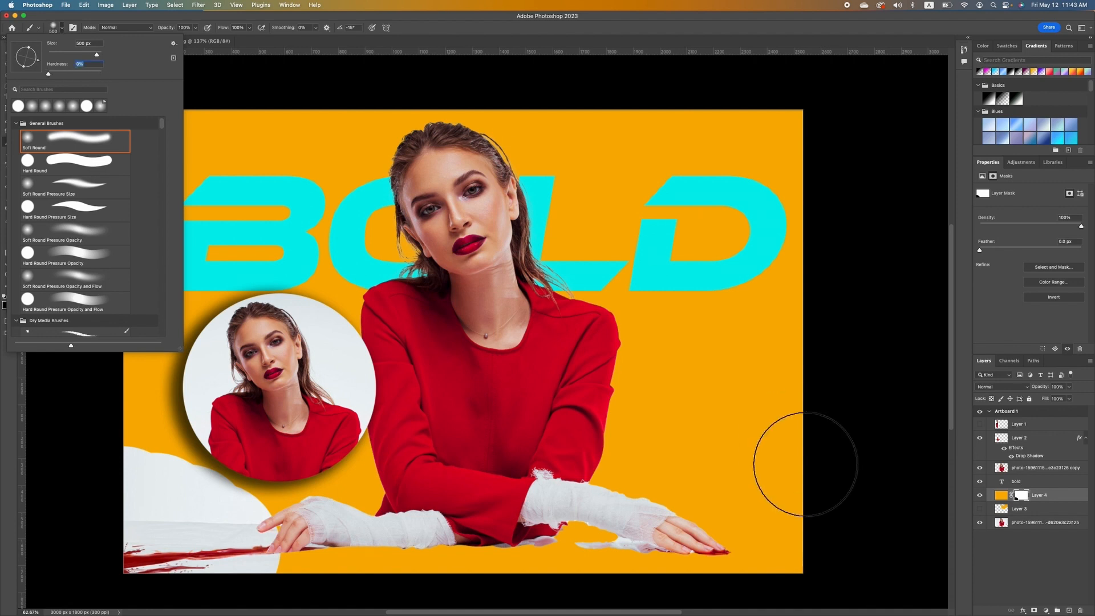
{"action": "left_click", "coordinate": [879, 472]}
{"action": "key", "text": "bracketright"}
{"action": "key", "text": "bracketright"}
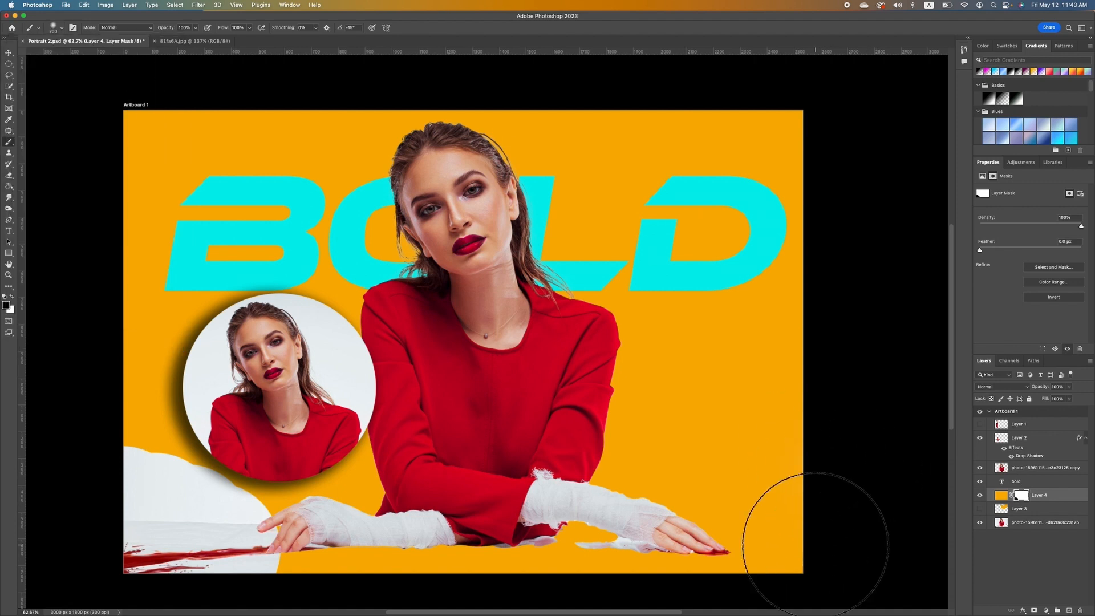
{"action": "mouse_move", "coordinate": [806, 525]}
{"action": "left_mouse_down"}
{"action": "mouse_move", "coordinate": [723, 537]}
{"action": "mouse_move", "coordinate": [606, 567]}
{"action": "mouse_move", "coordinate": [647, 543]}
{"action": "mouse_move", "coordinate": [854, 546]}
{"action": "mouse_move", "coordinate": [723, 515]}
{"action": "mouse_move", "coordinate": [587, 527]}
{"action": "mouse_move", "coordinate": [300, 495]}
{"action": "mouse_move", "coordinate": [250, 547]}
{"action": "mouse_move", "coordinate": [562, 550]}
{"action": "mouse_move", "coordinate": [432, 557]}
{"action": "mouse_move", "coordinate": [328, 500]}
{"action": "mouse_move", "coordinate": [225, 506]}
{"action": "mouse_move", "coordinate": [229, 514]}
{"action": "mouse_move", "coordinate": [165, 480]}
{"action": "mouse_move", "coordinate": [113, 478]}
{"action": "mouse_move", "coordinate": [560, 584]}
{"action": "mouse_move", "coordinate": [620, 544]}
{"action": "mouse_move", "coordinate": [736, 495]}
{"action": "mouse_move", "coordinate": [886, 520]}
{"action": "left_mouse_up"}
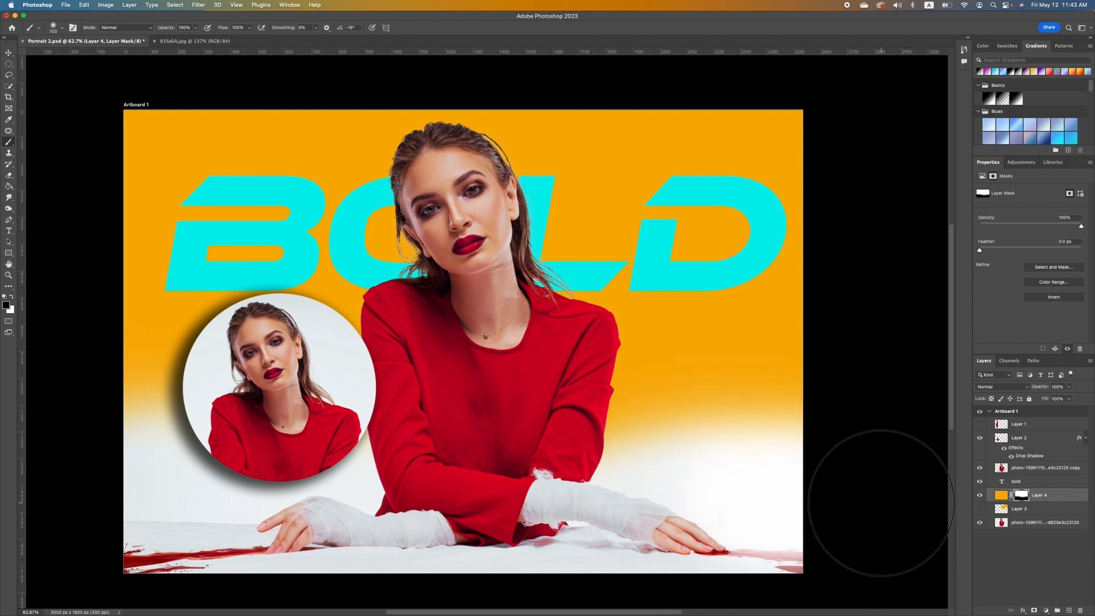
Refill Layer 4's background with yellow #f8ef02 and add an empty Layer 5 above it.
{"action": "left_click", "coordinate": [1000, 495]}
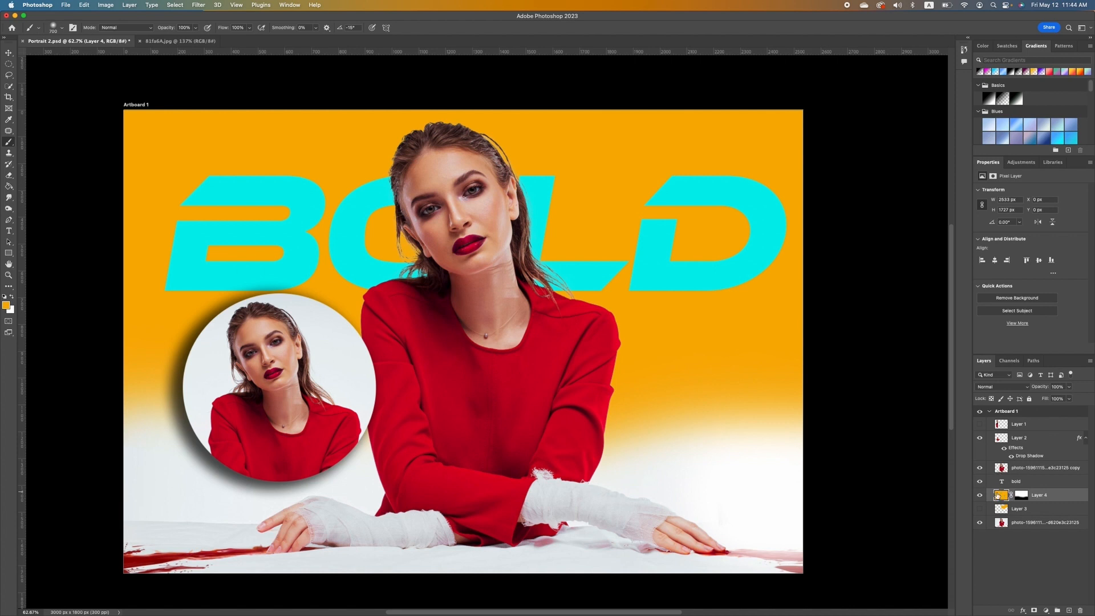
{"action": "left_click", "coordinate": [7, 306]}
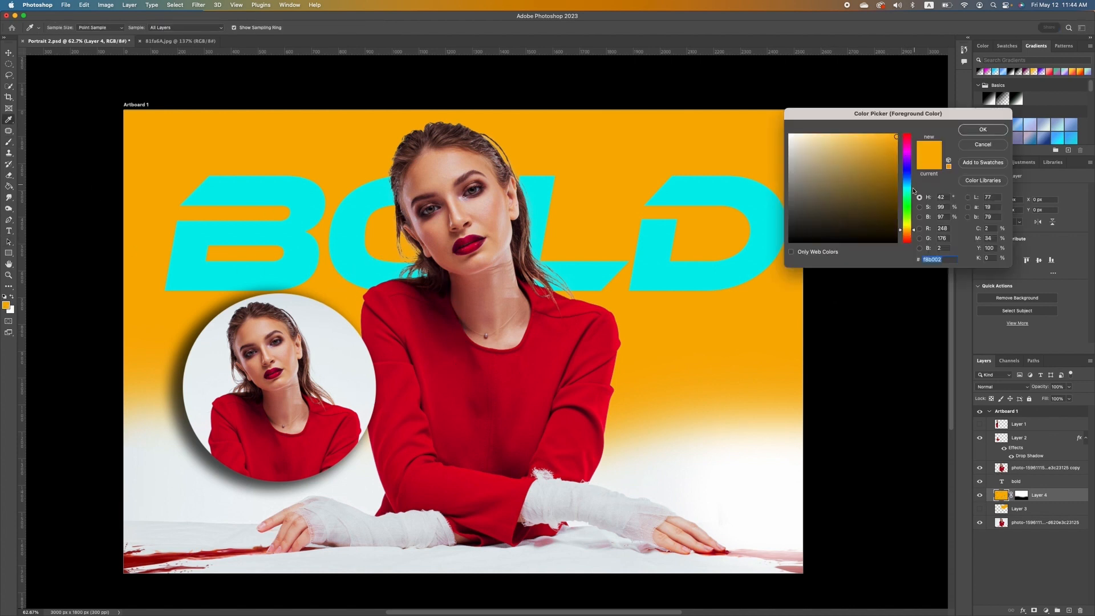
{"action": "left_click", "coordinate": [909, 225]}
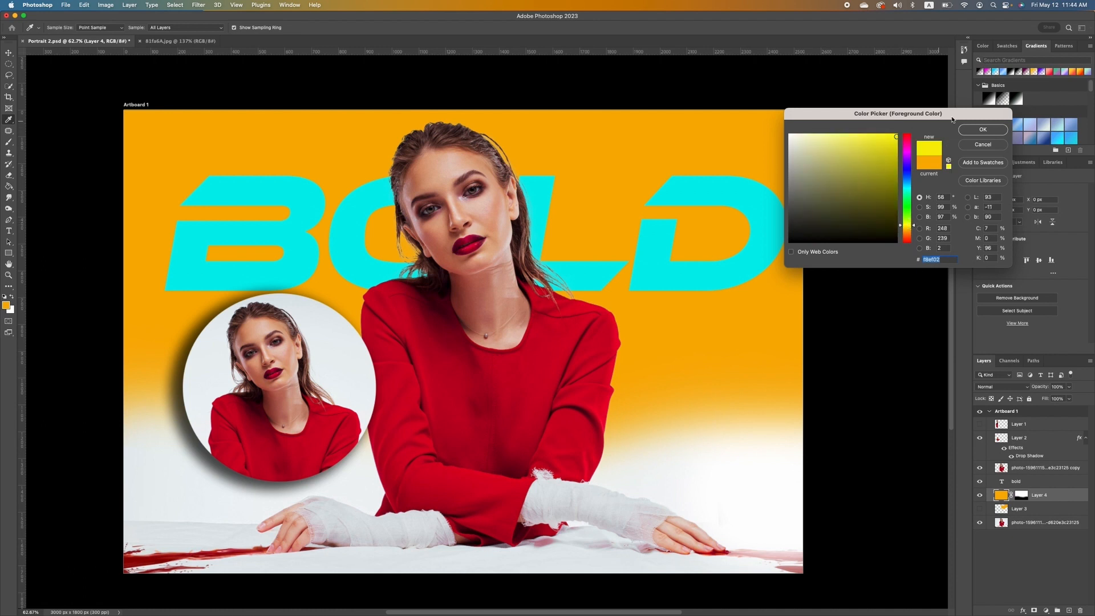
{"action": "left_click", "coordinate": [982, 129]}
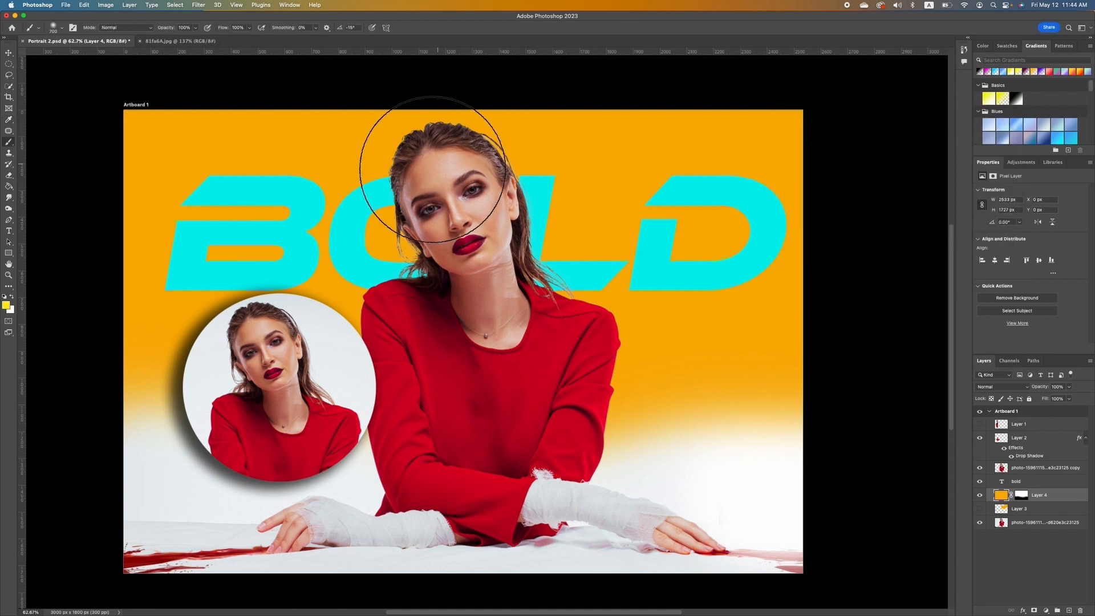
{"action": "left_click", "coordinate": [9, 186]}
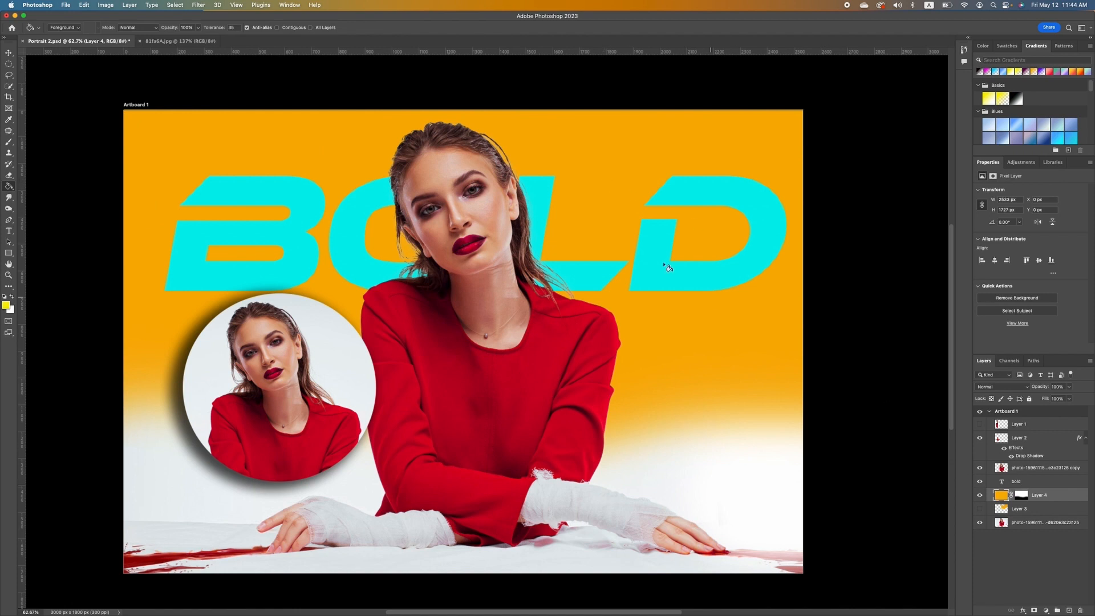
{"action": "left_click", "coordinate": [578, 191]}
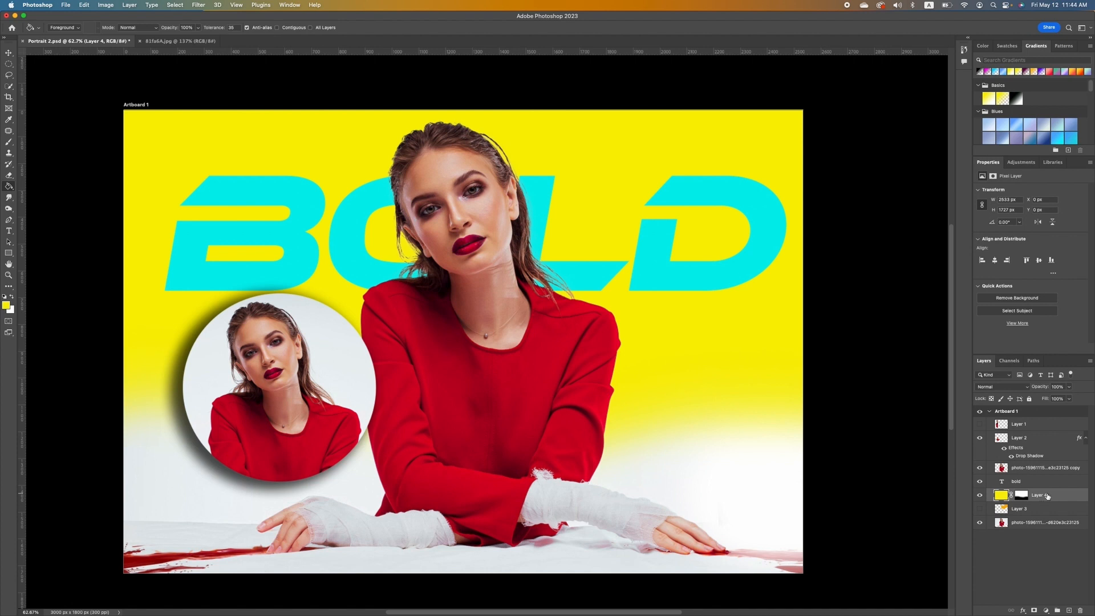
{"action": "left_click", "coordinate": [1069, 610]}
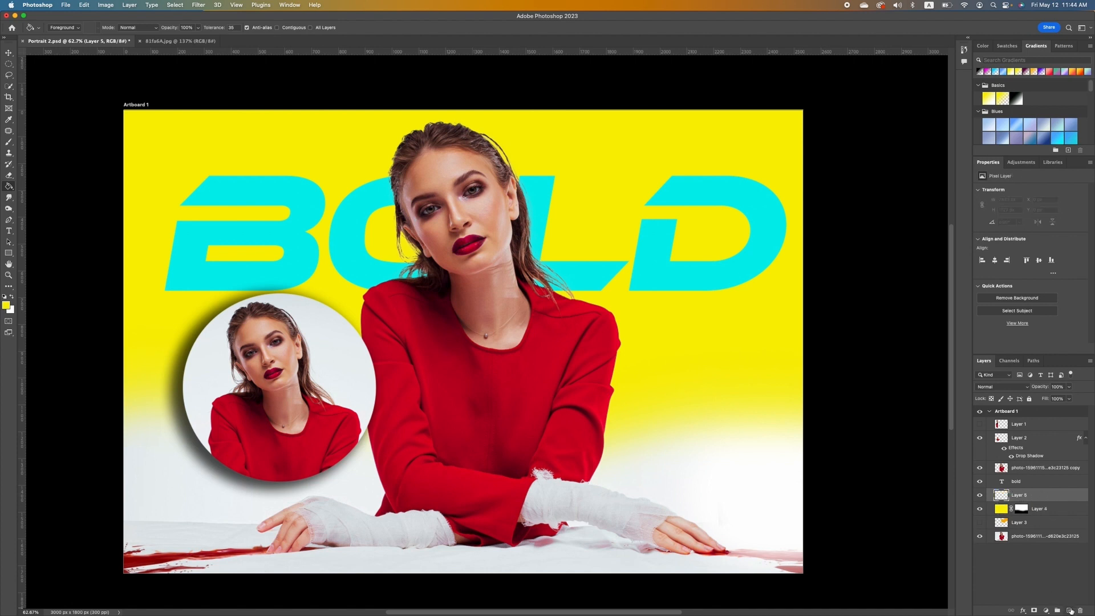
Switch to the Gradient tool and load an orange preset from the Oranges gradient folder.
{"action": "right_click", "coordinate": [10, 189]}
{"action": "left_click", "coordinate": [47, 185]}
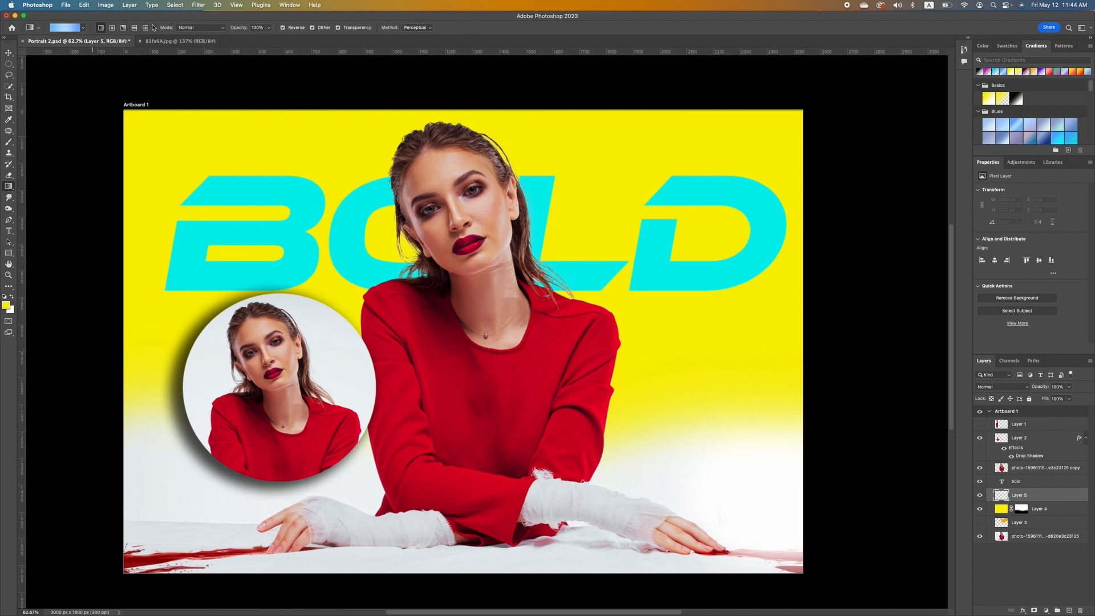
{"action": "left_click", "coordinate": [83, 28]}
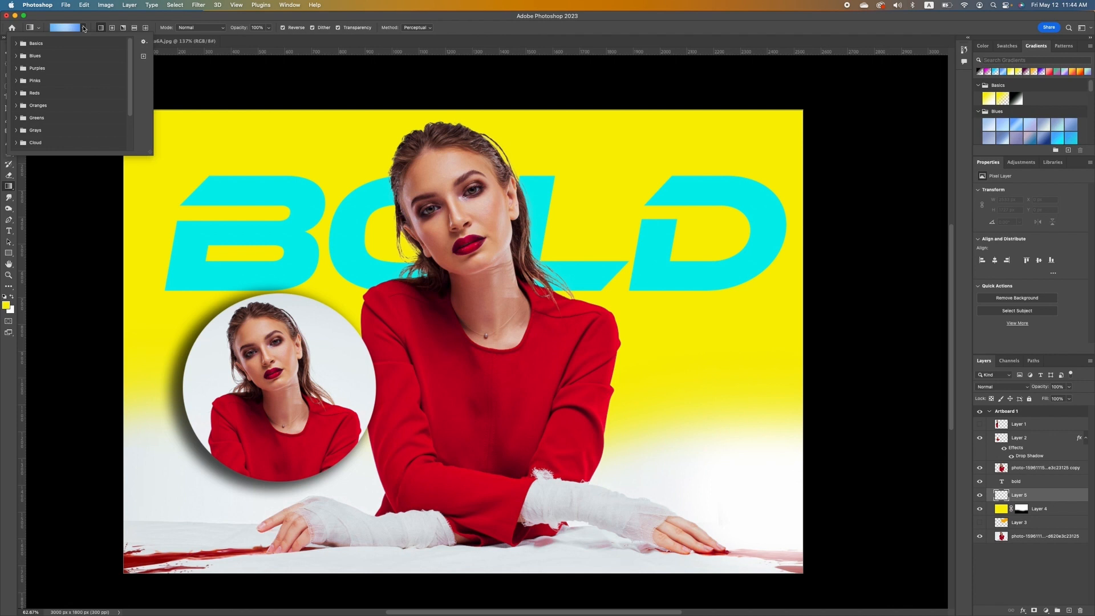
{"action": "left_click", "coordinate": [16, 56]}
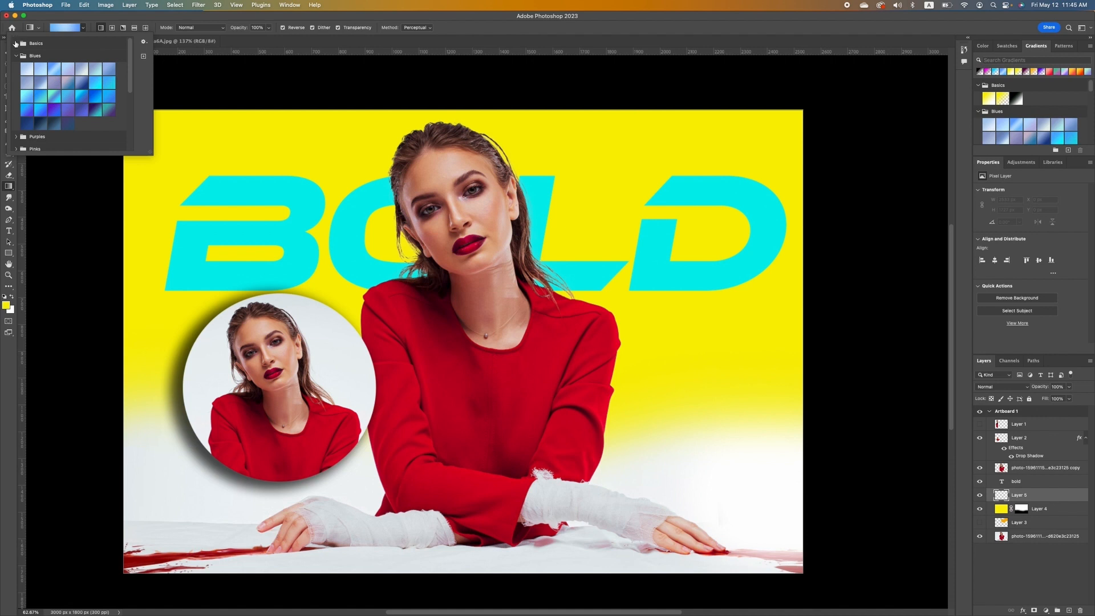
{"action": "left_click", "coordinate": [16, 43]}
{"action": "left_click", "coordinate": [16, 69]}
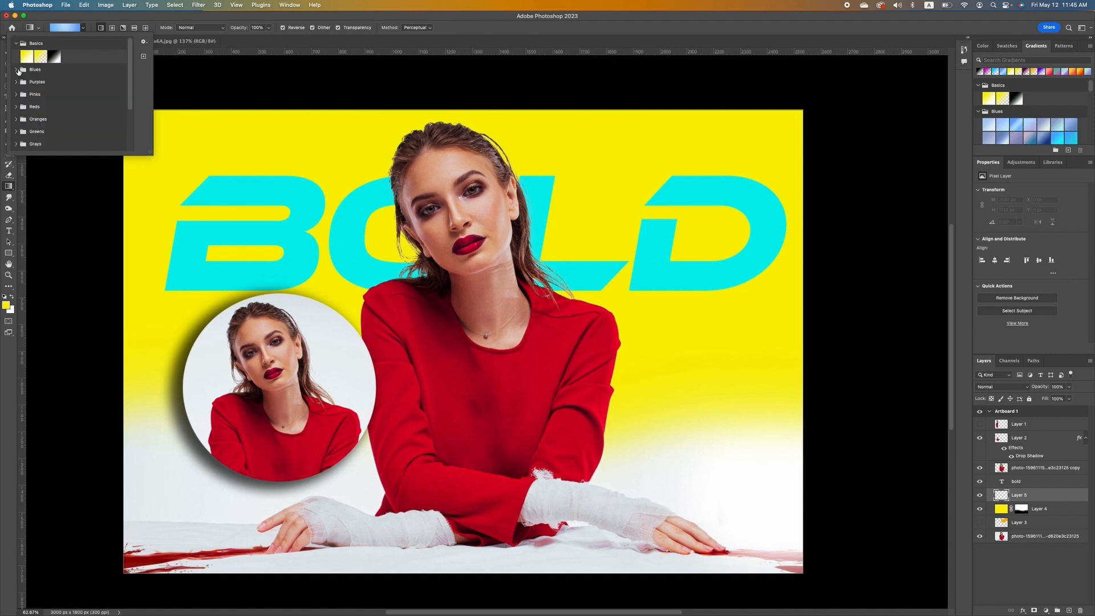
{"action": "left_click", "coordinate": [16, 81]}
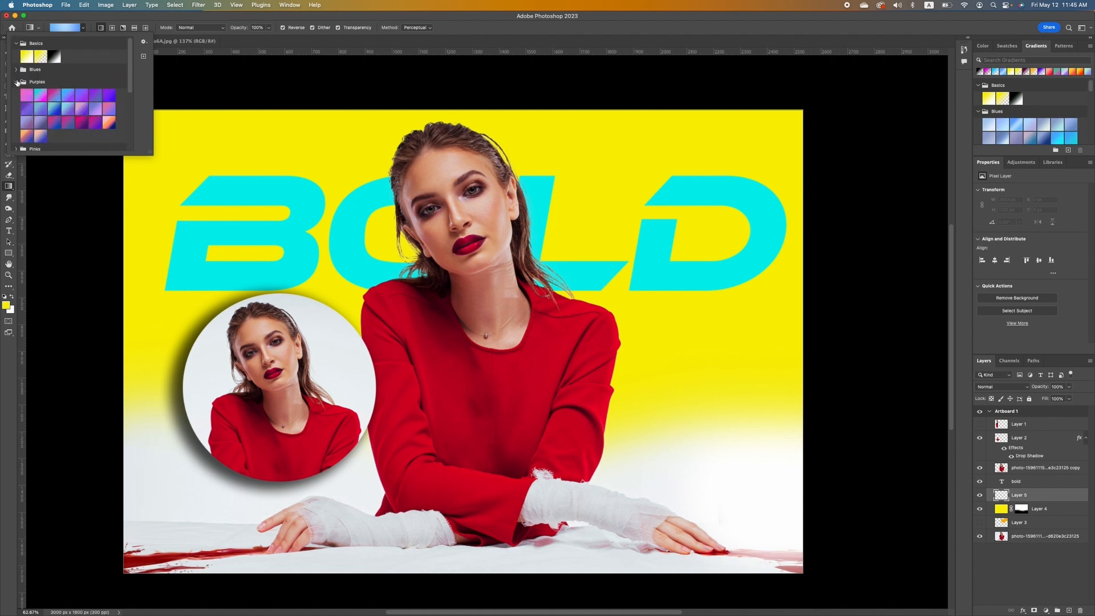
{"action": "left_click", "coordinate": [16, 81]}
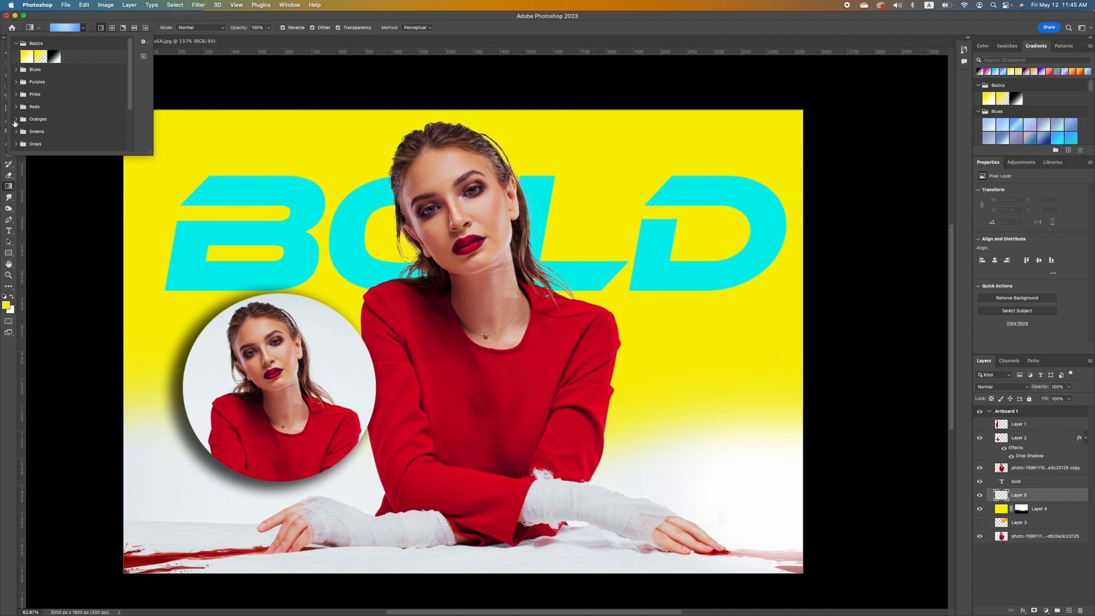
{"action": "left_click", "coordinate": [17, 119]}
{"action": "scroll", "coordinate": [61, 116], "scroll_direction": "down", "scroll_amount": 3}
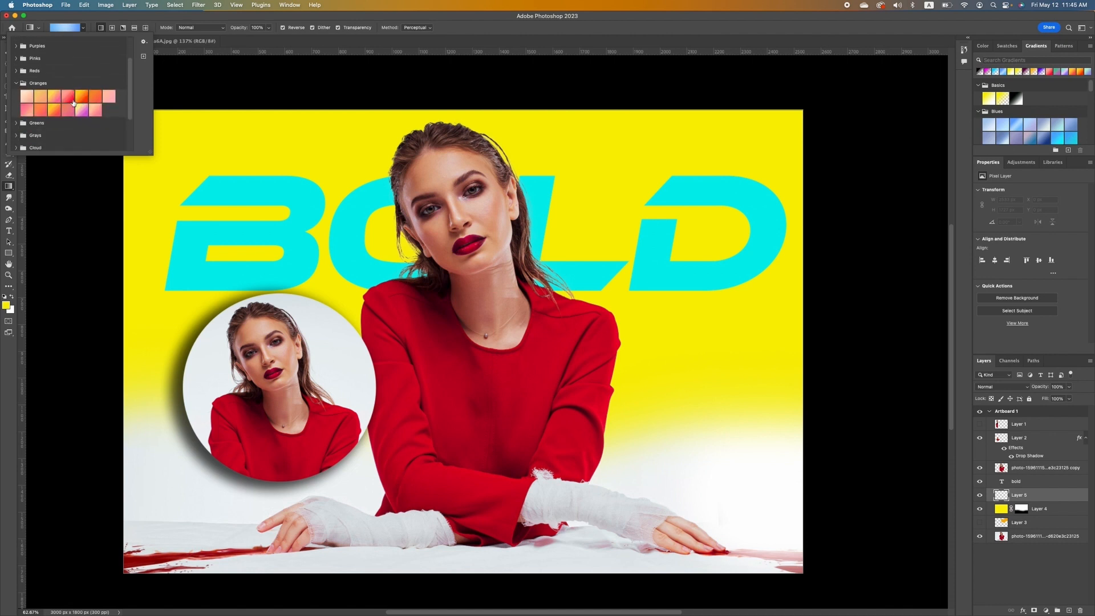
{"action": "left_click", "coordinate": [81, 99]}
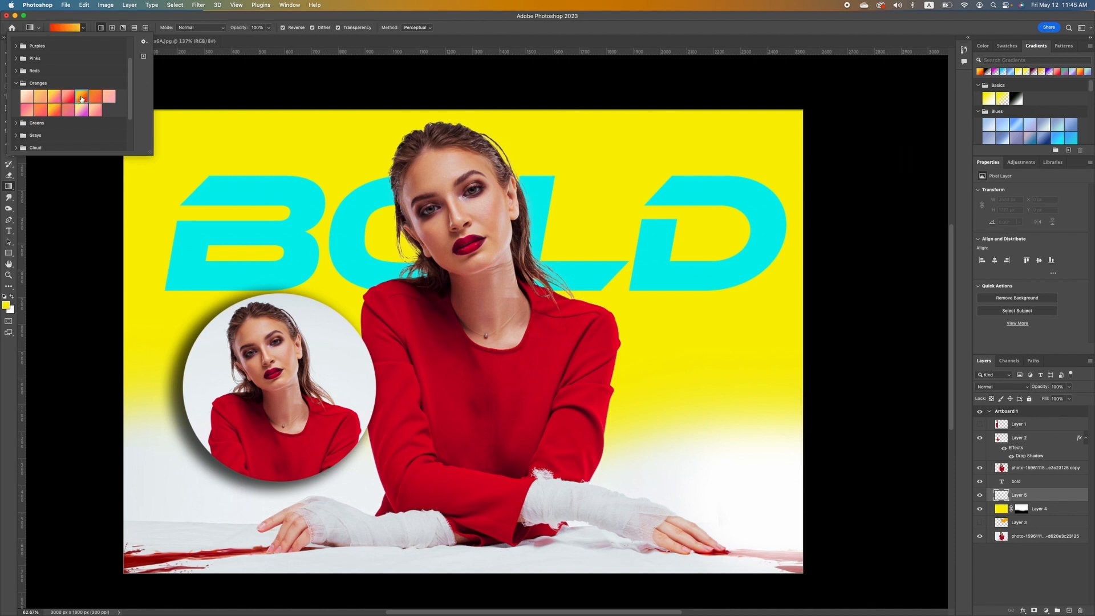
{"action": "double_click", "coordinate": [81, 97]}
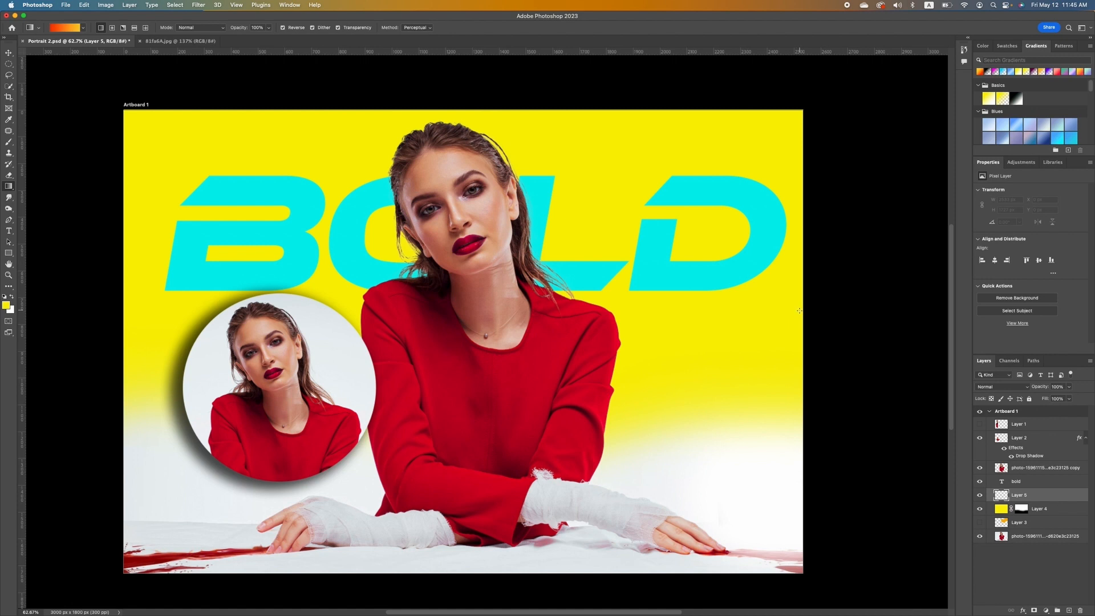
Draw the yellow-to-red-orange gradient on Layer 5 from the artboard's right side to the left.
{"action": "left_click_drag", "start_coordinate": [799, 310], "coordinate": [126, 326]}
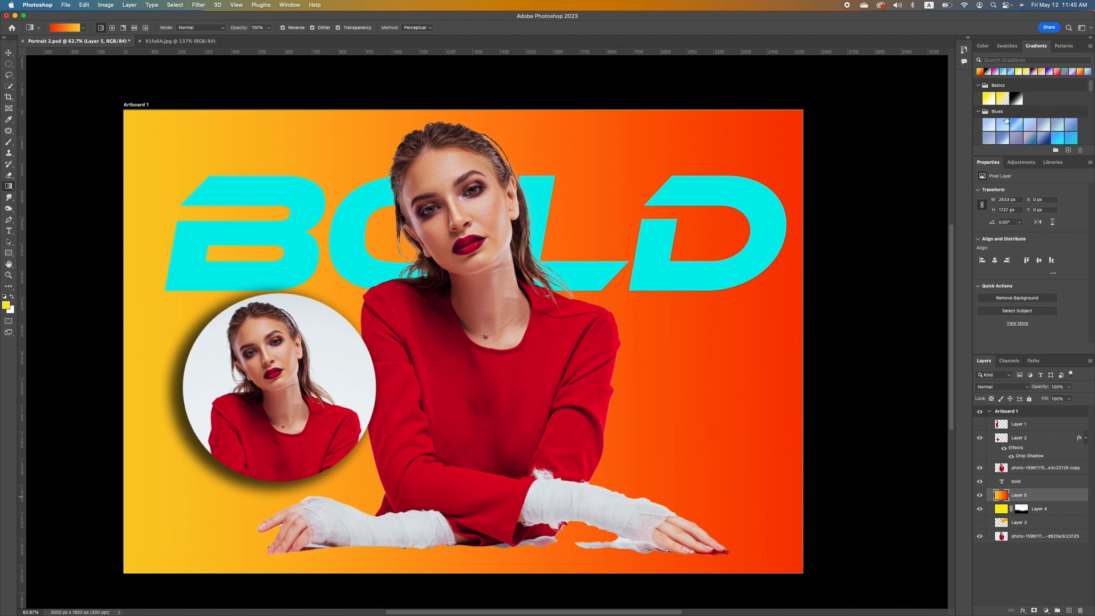
{"action": "scroll", "coordinate": [1007, 120], "scroll_direction": "down", "scroll_amount": 3}
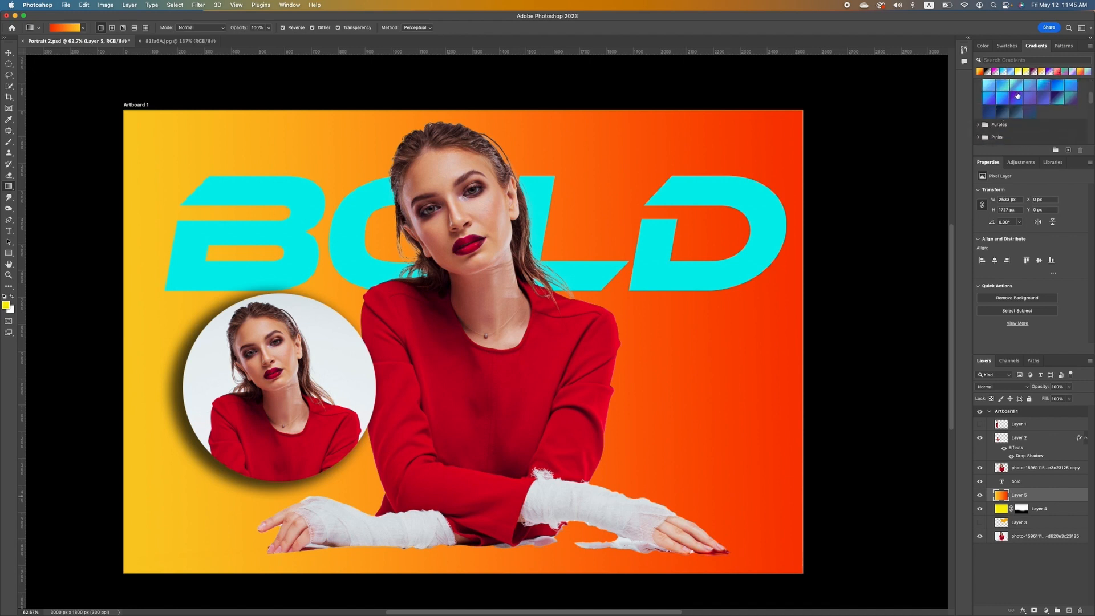
Add a Gradient Fill 1 layer, trying blue, purple-blue, sky-blue and orange-yellow presets.
{"action": "left_click", "coordinate": [1056, 71]}
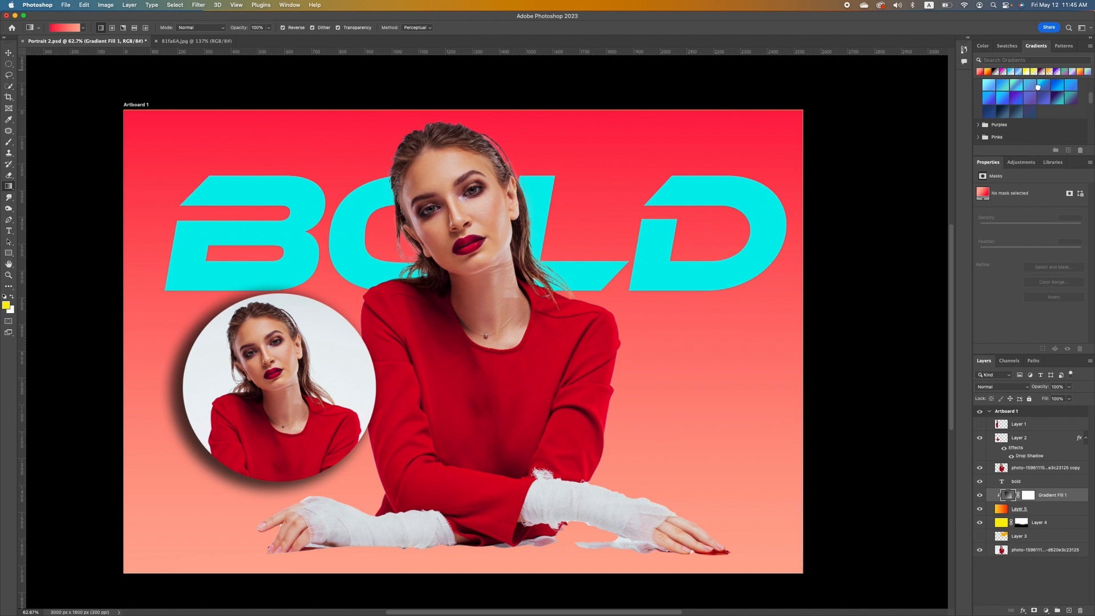
{"action": "left_click", "coordinate": [1038, 85]}
{"action": "left_click", "coordinate": [1017, 100]}
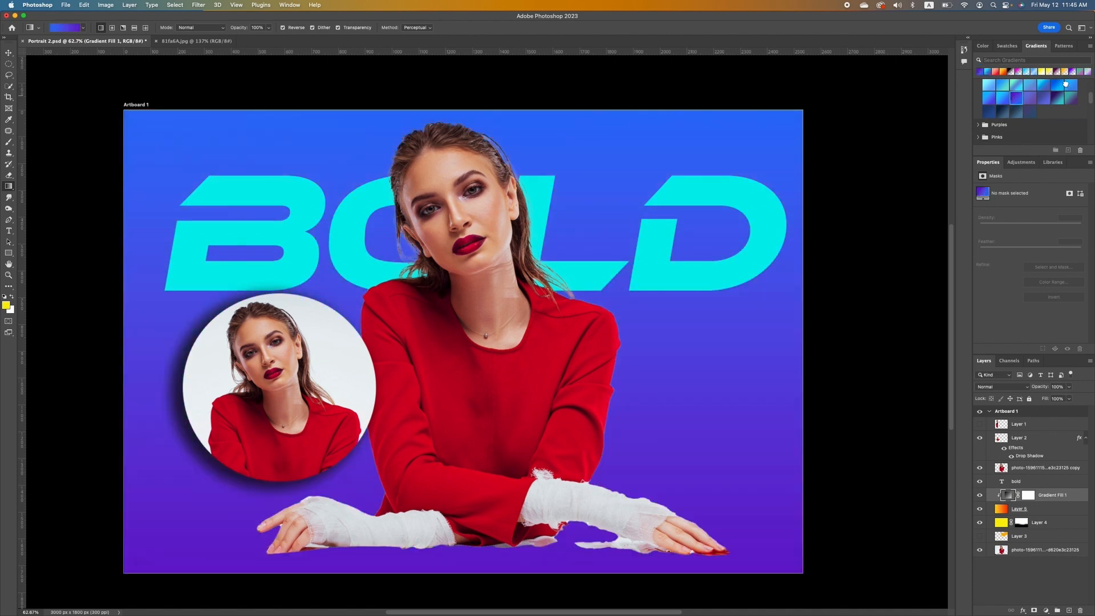
{"action": "left_click", "coordinate": [1062, 86]}
{"action": "left_click", "coordinate": [1012, 71]}
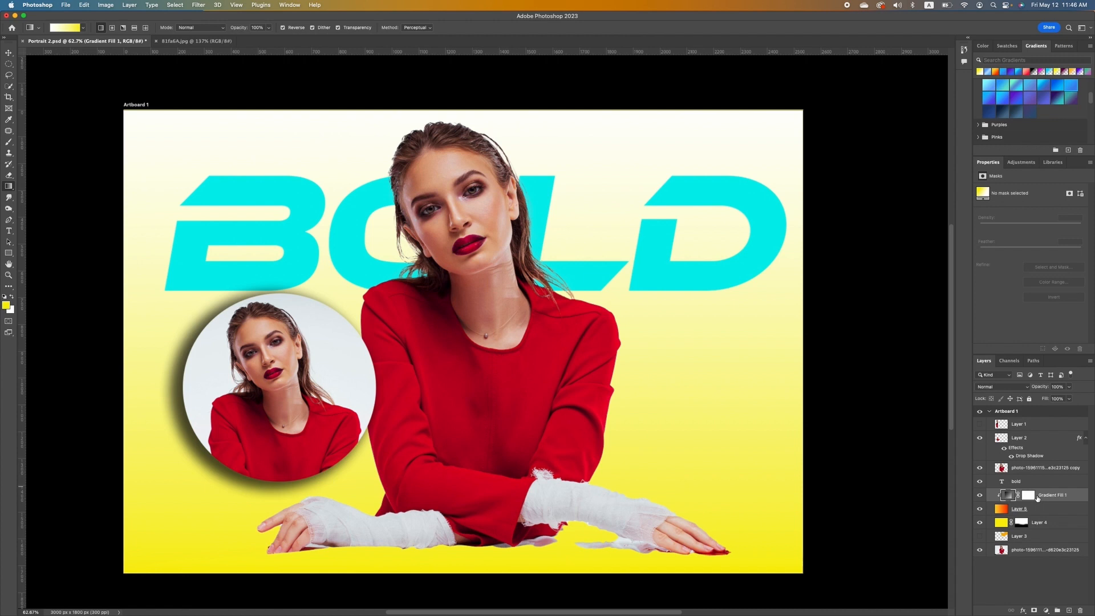
Hide Gradient Fill 1, show Layer 5 again, and select Layer 5.
{"action": "left_click", "coordinate": [979, 495]}
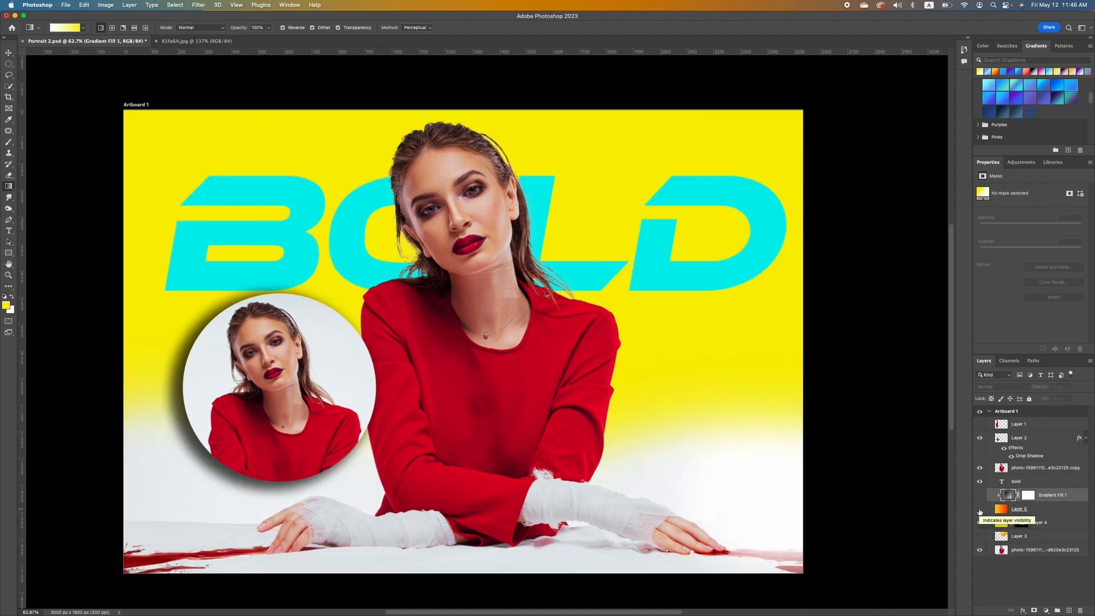
{"action": "left_click", "coordinate": [980, 509]}
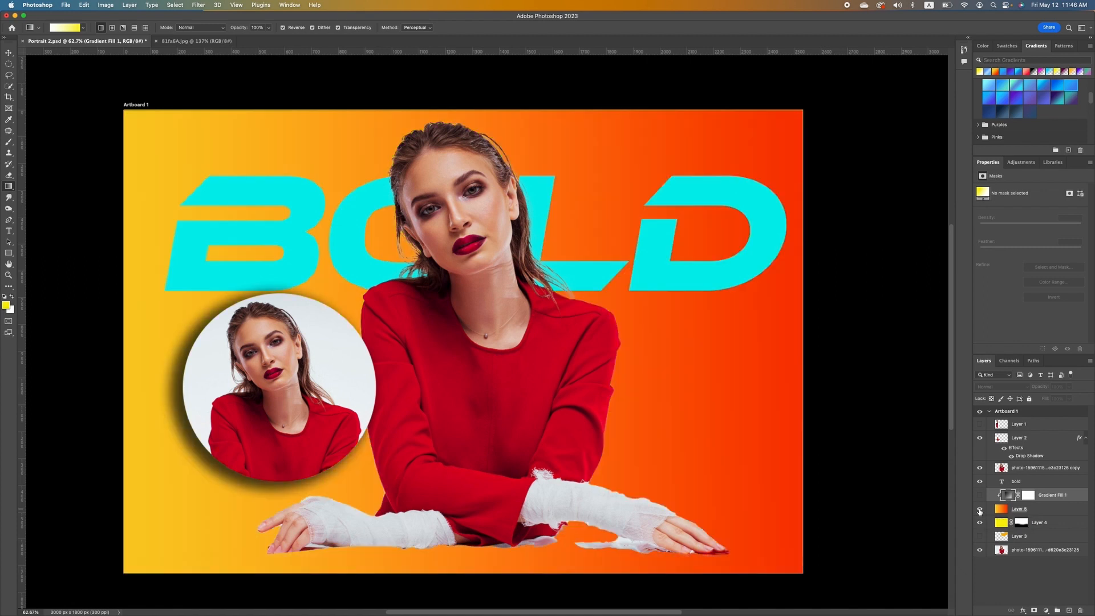
{"action": "left_click", "coordinate": [1020, 511]}
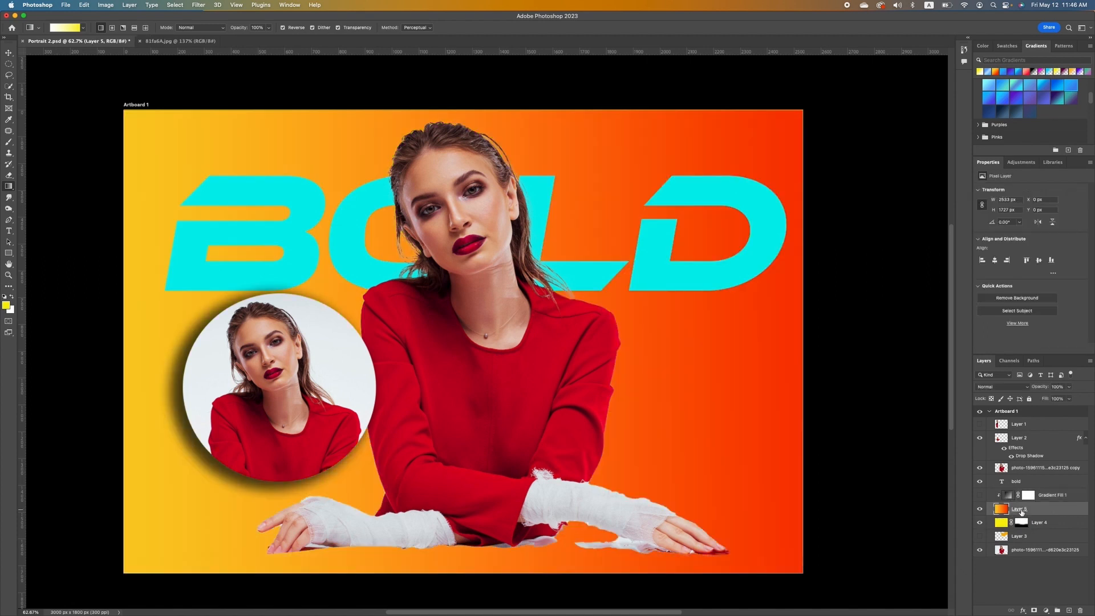
Mask Layer 5 and brush black along the bottom to reveal the white table, then select the bold layer.
{"action": "left_click", "coordinate": [1034, 610]}
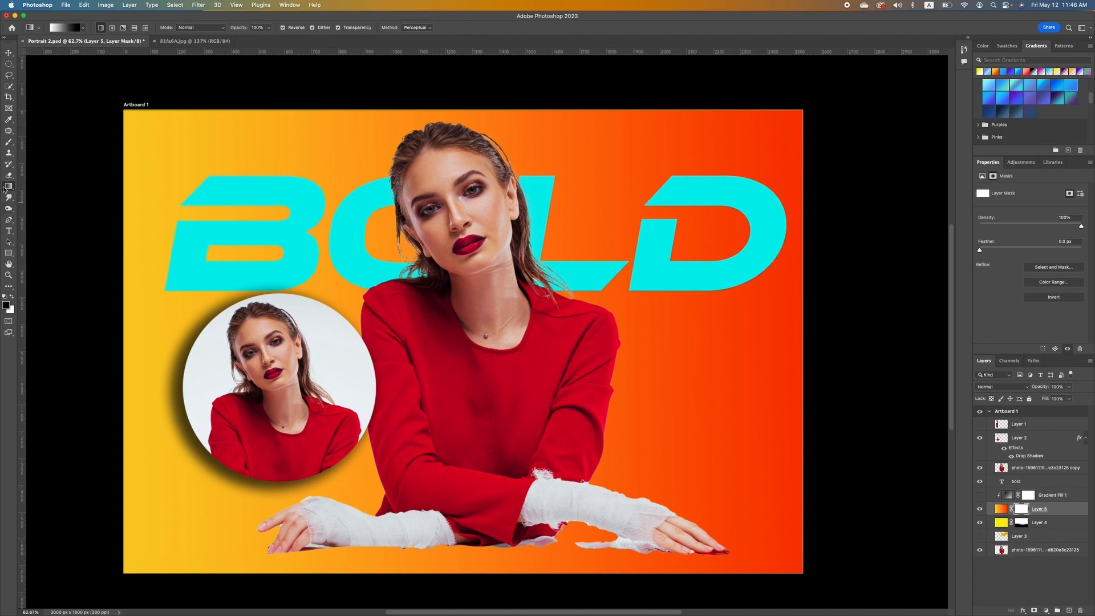
{"action": "left_click", "coordinate": [9, 142]}
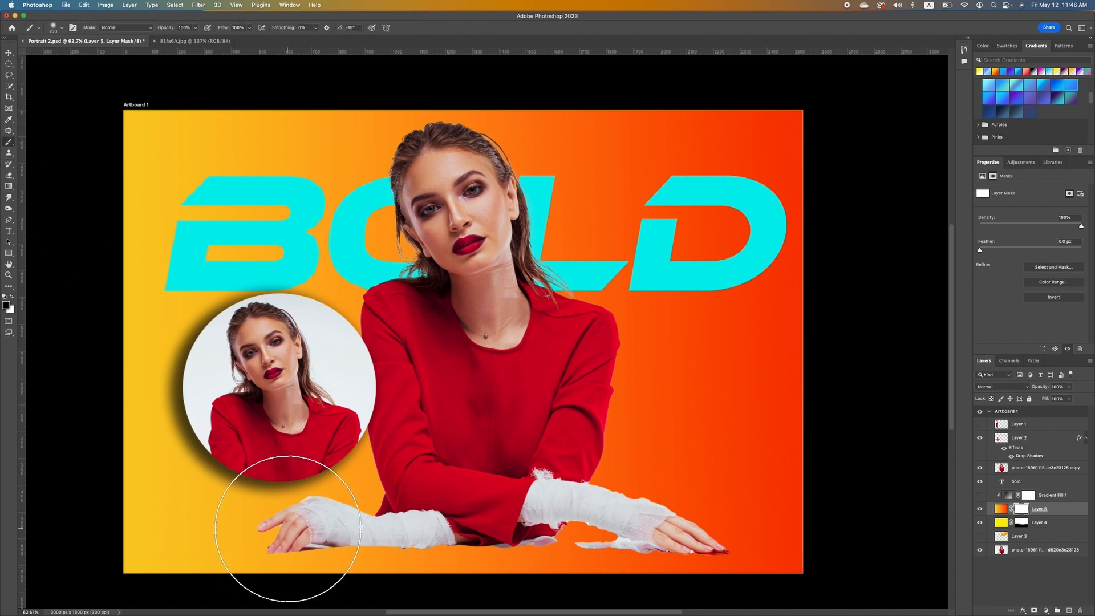
{"action": "mouse_move", "coordinate": [274, 521]}
{"action": "left_mouse_down"}
{"action": "mouse_move", "coordinate": [114, 440]}
{"action": "mouse_move", "coordinate": [191, 533]}
{"action": "mouse_move", "coordinate": [402, 567]}
{"action": "mouse_move", "coordinate": [428, 535]}
{"action": "mouse_move", "coordinate": [712, 515]}
{"action": "mouse_move", "coordinate": [563, 514]}
{"action": "mouse_move", "coordinate": [849, 533]}
{"action": "mouse_move", "coordinate": [792, 521]}
{"action": "mouse_move", "coordinate": [793, 508]}
{"action": "mouse_move", "coordinate": [793, 521]}
{"action": "mouse_move", "coordinate": [689, 498]}
{"action": "mouse_move", "coordinate": [351, 487]}
{"action": "mouse_move", "coordinate": [380, 475]}
{"action": "mouse_move", "coordinate": [276, 483]}
{"action": "mouse_move", "coordinate": [469, 467]}
{"action": "mouse_move", "coordinate": [337, 475]}
{"action": "mouse_move", "coordinate": [167, 555]}
{"action": "left_mouse_up"}
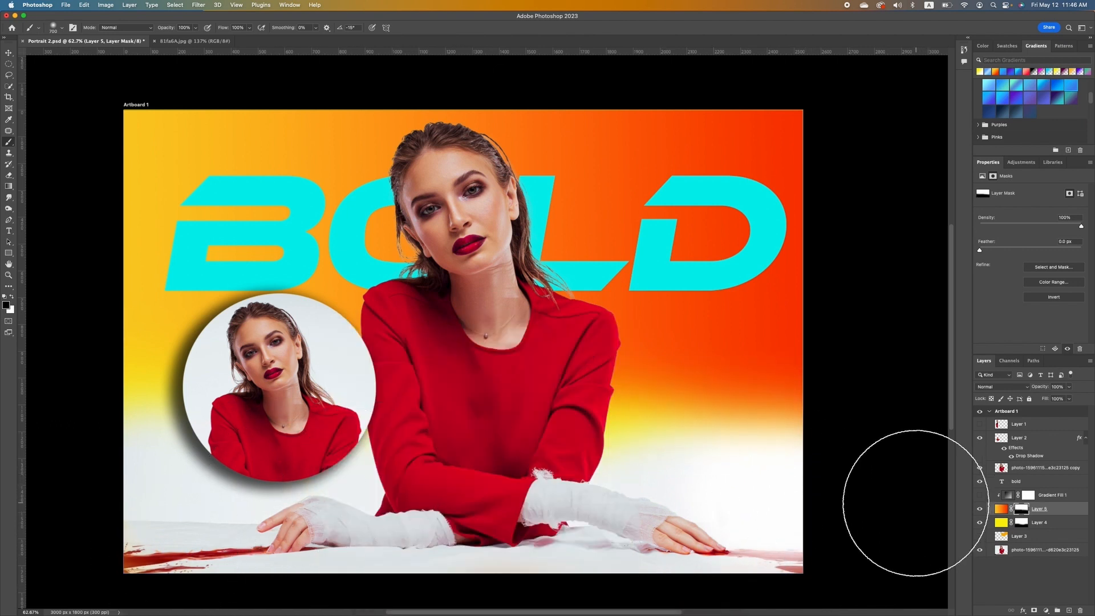
{"action": "left_click", "coordinate": [9, 53]}
{"action": "left_click", "coordinate": [263, 201]}
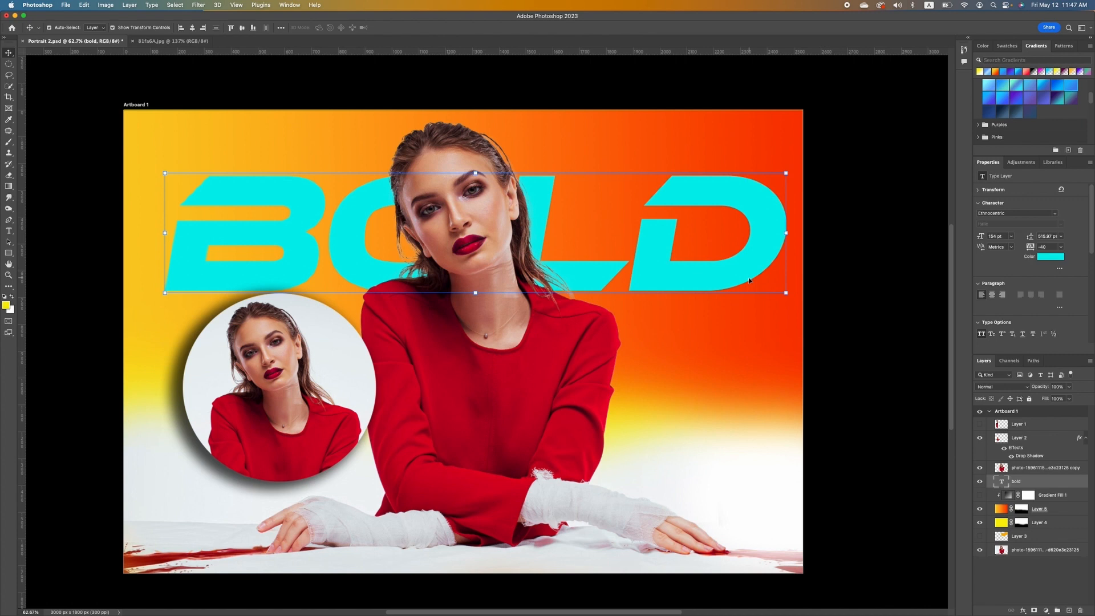
Give the BOLD text a sharp 7 px drop shadow and move it about 50 px higher.
{"action": "double_click", "coordinate": [1077, 481]}
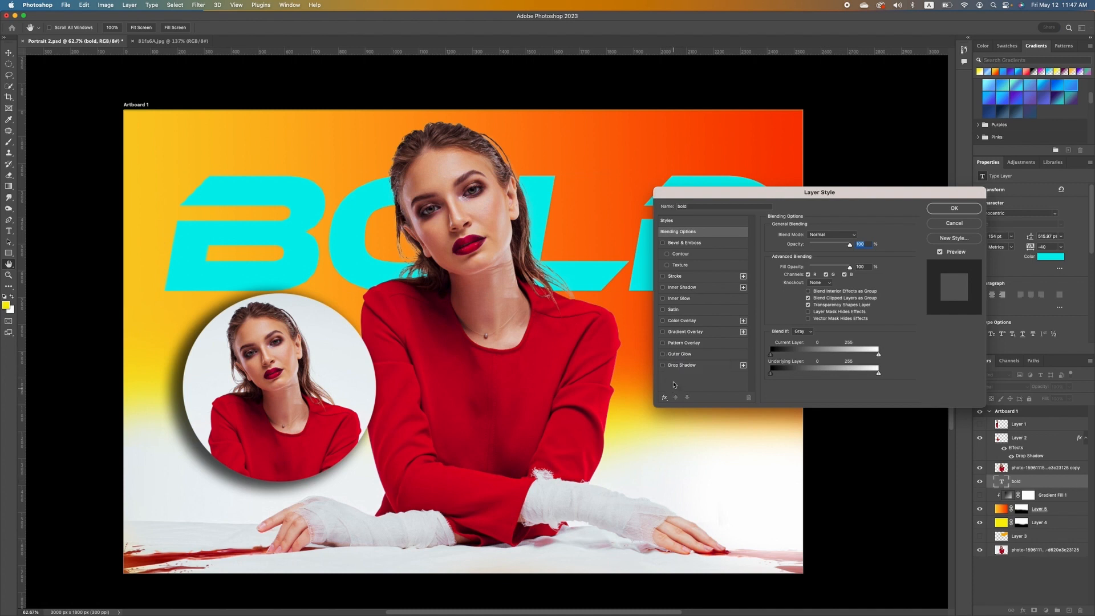
{"action": "left_click", "coordinate": [664, 366]}
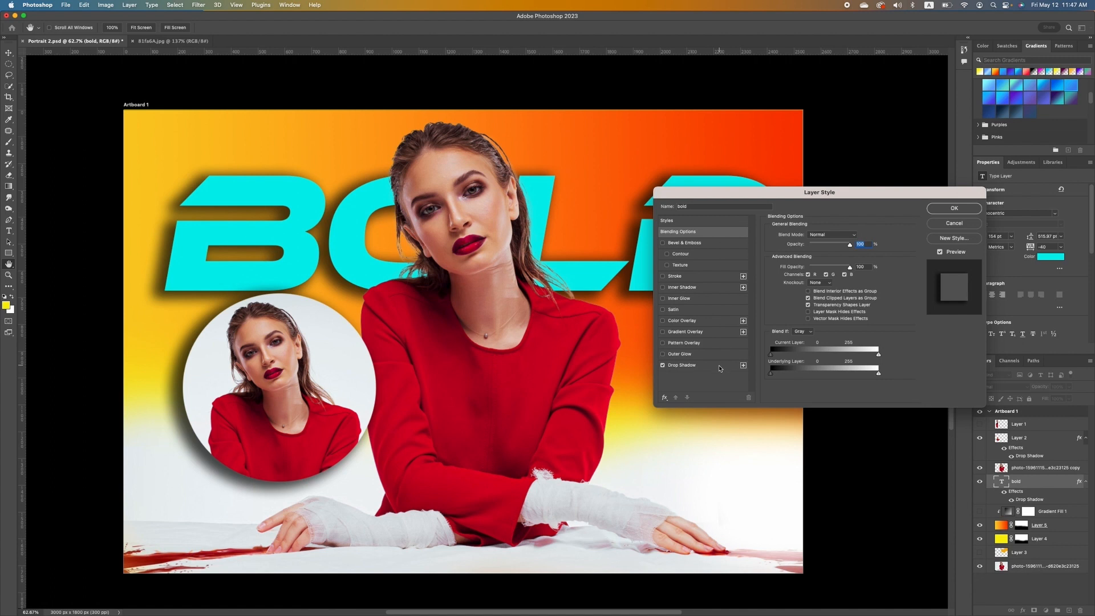
{"action": "left_click", "coordinate": [719, 368]}
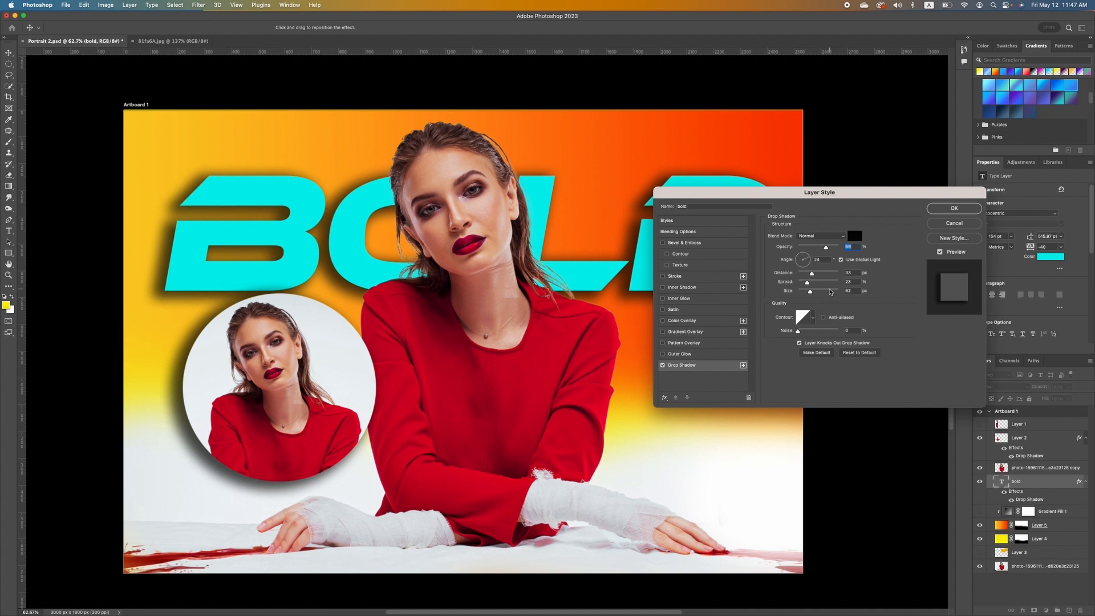
{"action": "mouse_move", "coordinate": [810, 292]}
{"action": "left_mouse_down"}
{"action": "mouse_move", "coordinate": [798, 292]}
{"action": "mouse_move", "coordinate": [806, 274]}
{"action": "left_mouse_up"}
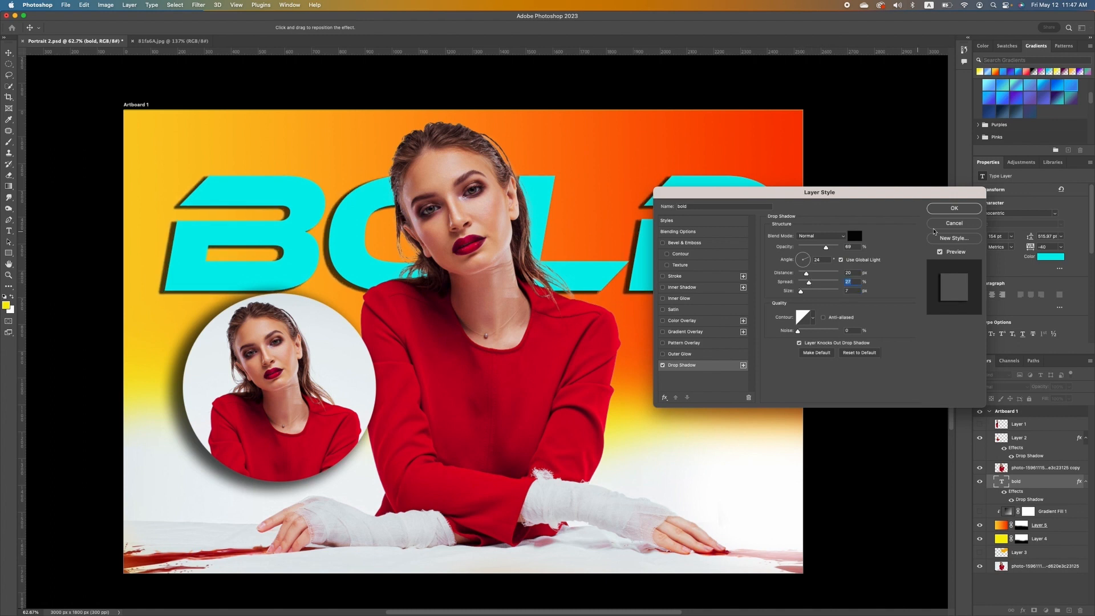
{"action": "left_click", "coordinate": [954, 208]}
{"action": "left_click", "coordinate": [842, 381]}
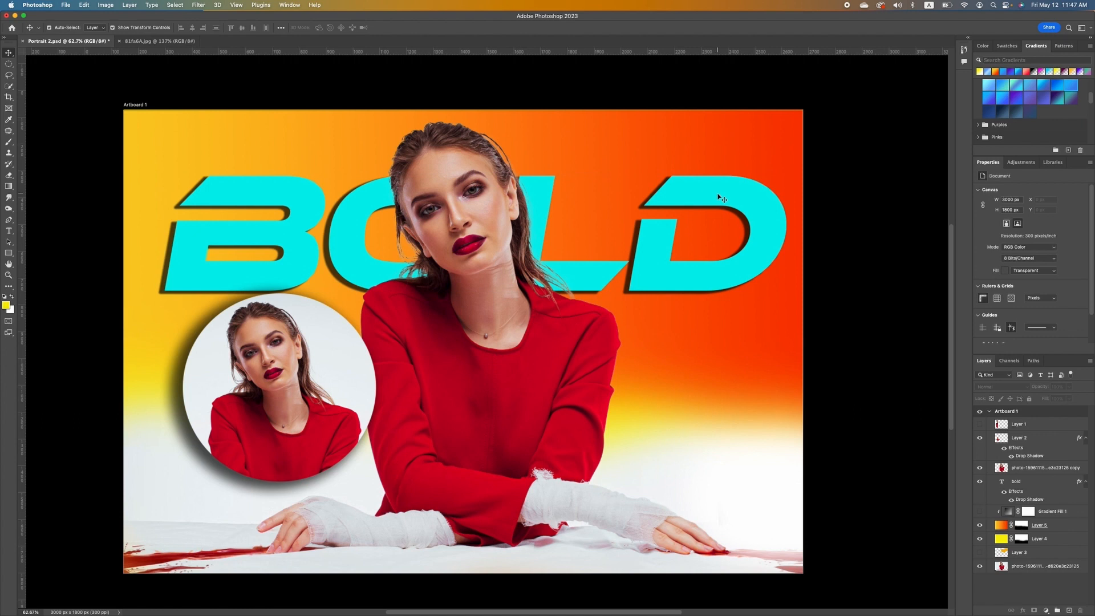
{"action": "left_click_drag", "start_coordinate": [720, 198], "coordinate": [718, 168]}
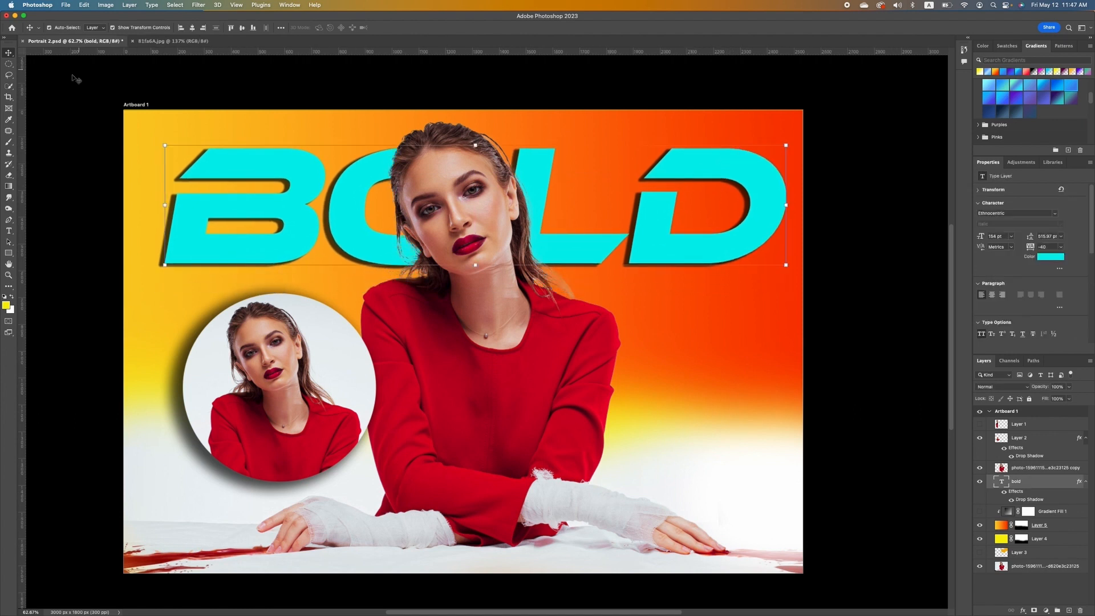
Dodge the woman's forehead, face and neck on the photo copy layer.
{"action": "left_click", "coordinate": [9, 209]}
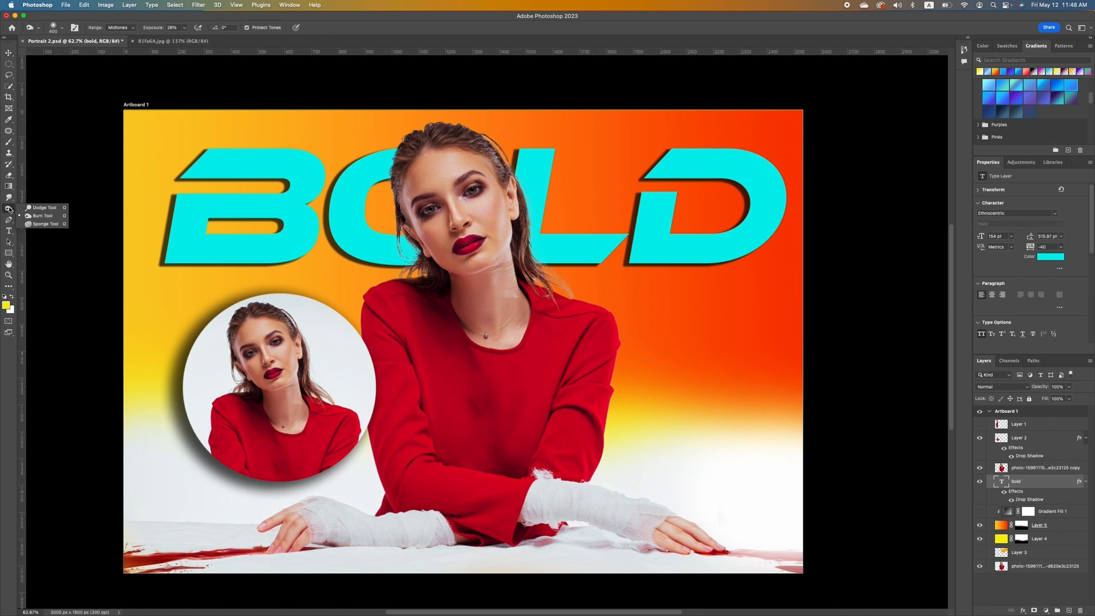
{"action": "left_click", "coordinate": [43, 208]}
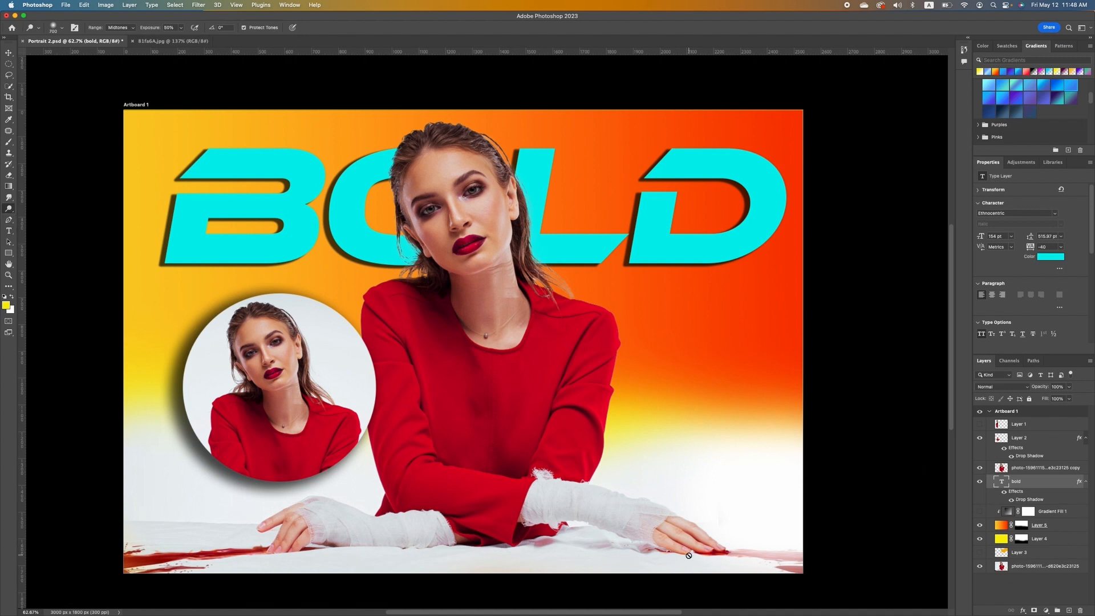
{"action": "left_click", "coordinate": [1020, 469]}
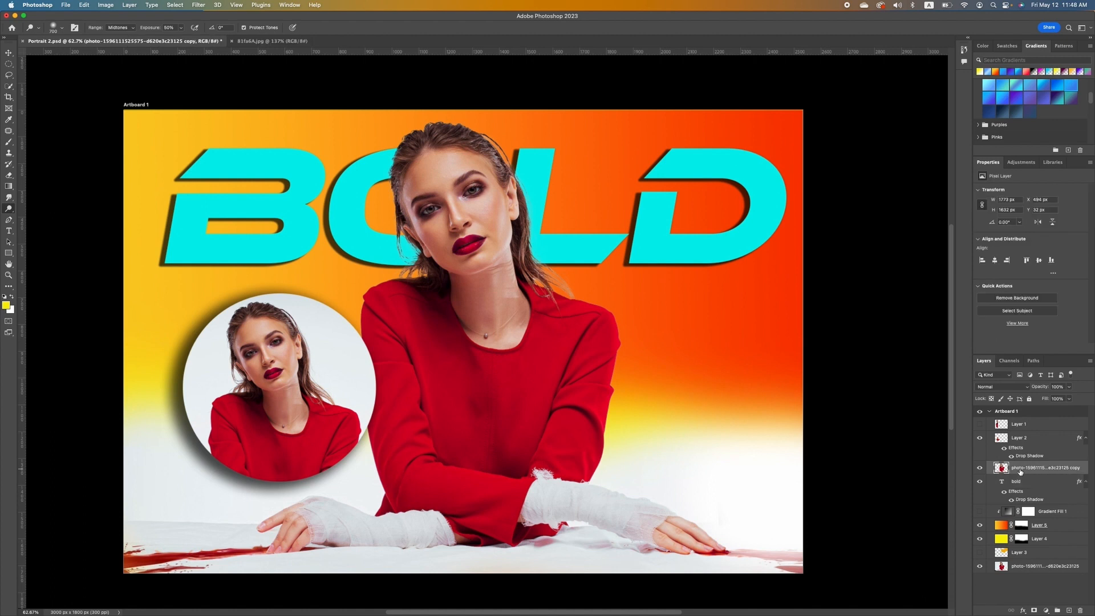
{"action": "left_click", "coordinate": [483, 163]}
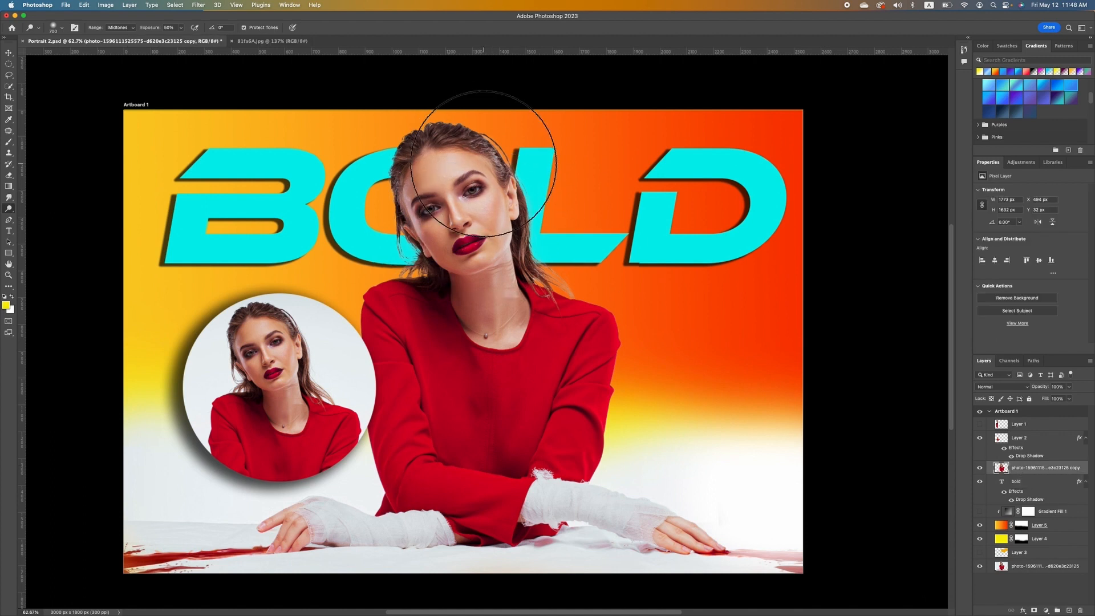
{"action": "mouse_move", "coordinate": [483, 163]}
{"action": "left_mouse_down"}
{"action": "mouse_move", "coordinate": [504, 261]}
{"action": "mouse_move", "coordinate": [466, 163]}
{"action": "mouse_move", "coordinate": [447, 166]}
{"action": "mouse_move", "coordinate": [520, 247]}
{"action": "left_mouse_up"}
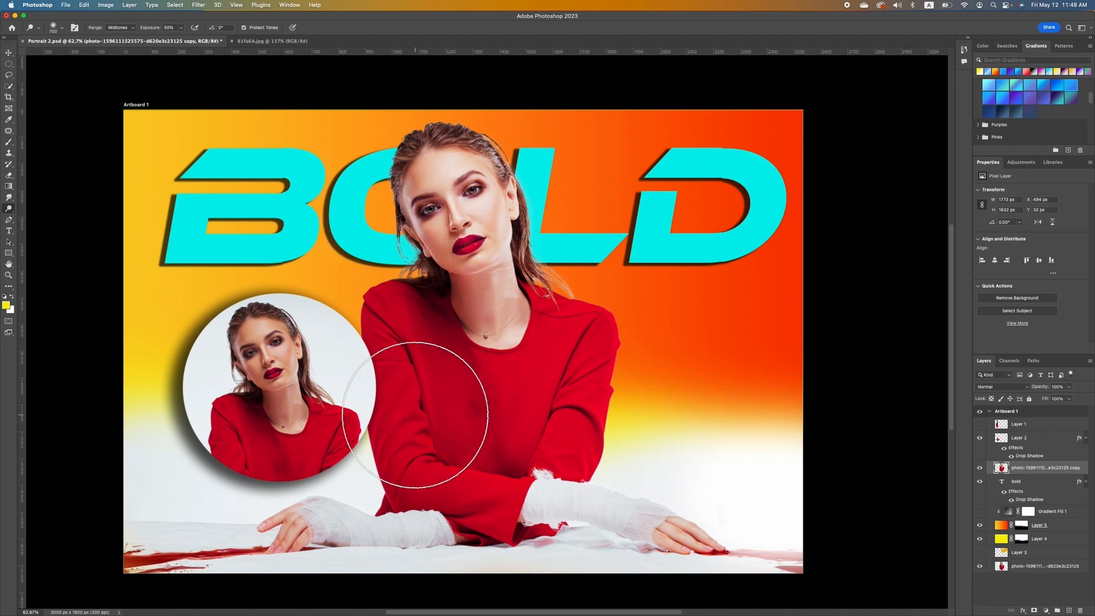
Burn the red sweater with the Burn tool at 50% exposure.
{"action": "right_click", "coordinate": [8, 208]}
{"action": "left_click", "coordinate": [37, 216]}
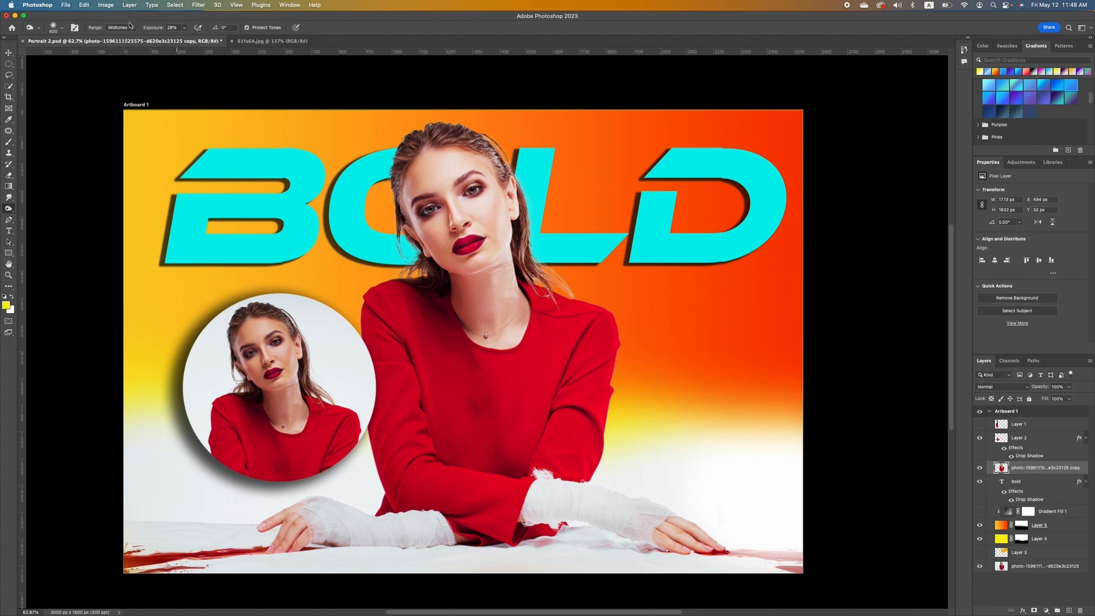
{"action": "left_click", "coordinate": [183, 28]}
{"action": "left_click_drag", "start_coordinate": [183, 37], "coordinate": [193, 37]}
{"action": "key", "text": "bracketright"}
{"action": "key", "text": "bracketright"}
{"action": "key", "text": "bracketright"}
{"action": "key", "text": "bracketleft"}
{"action": "key", "text": "bracketleft"}
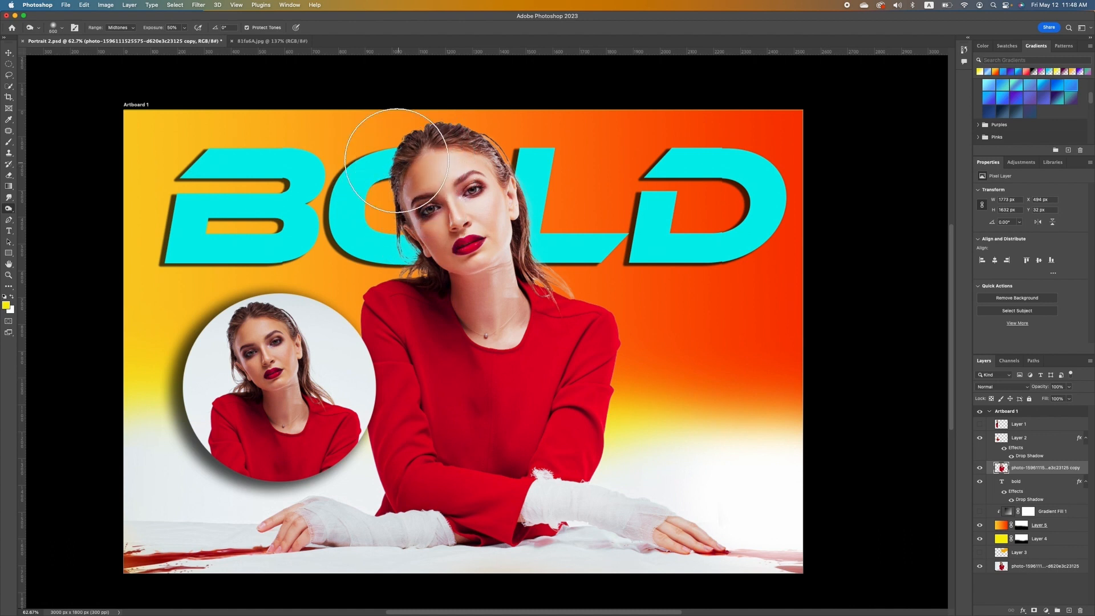
{"action": "mouse_move", "coordinate": [438, 356]}
{"action": "left_mouse_down"}
{"action": "mouse_move", "coordinate": [487, 507]}
{"action": "mouse_move", "coordinate": [430, 391]}
{"action": "mouse_move", "coordinate": [380, 321]}
{"action": "mouse_move", "coordinate": [436, 488]}
{"action": "mouse_move", "coordinate": [490, 547]}
{"action": "left_mouse_up"}
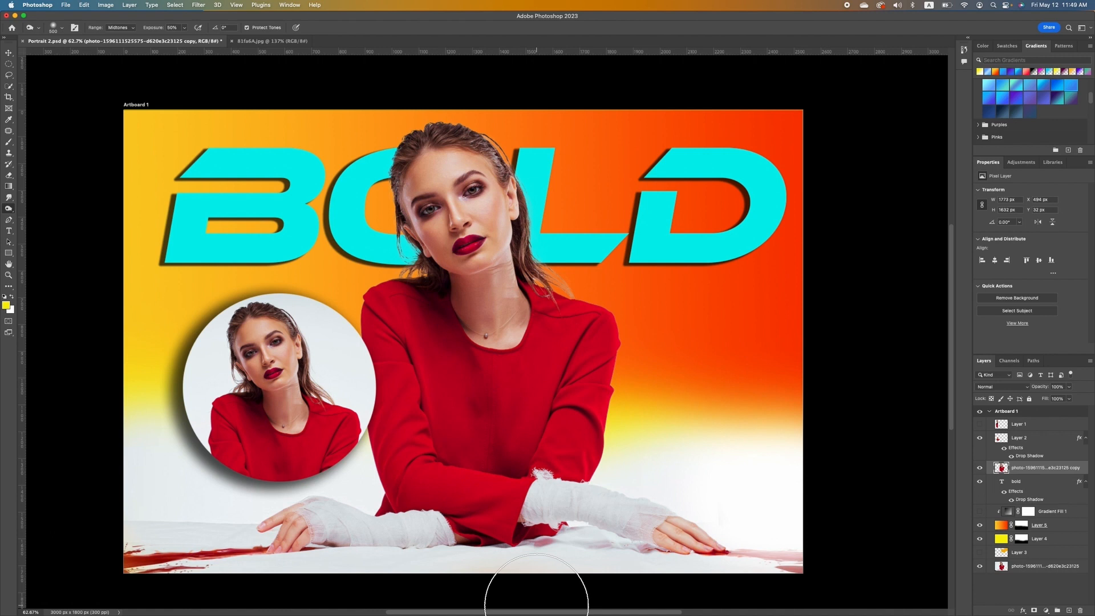
{"action": "left_click", "coordinate": [9, 220]}
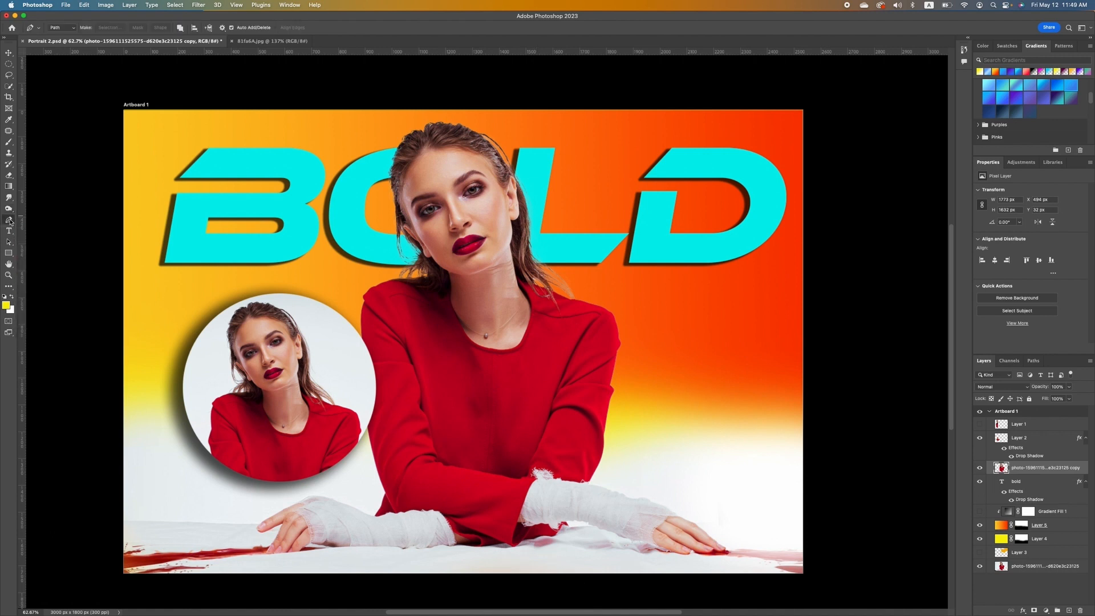
{"action": "right_click", "coordinate": [9, 221]}
{"action": "left_click", "coordinate": [30, 222]}
{"action": "scroll", "coordinate": [575, 302], "scroll_direction": "up", "scroll_amount": 5}
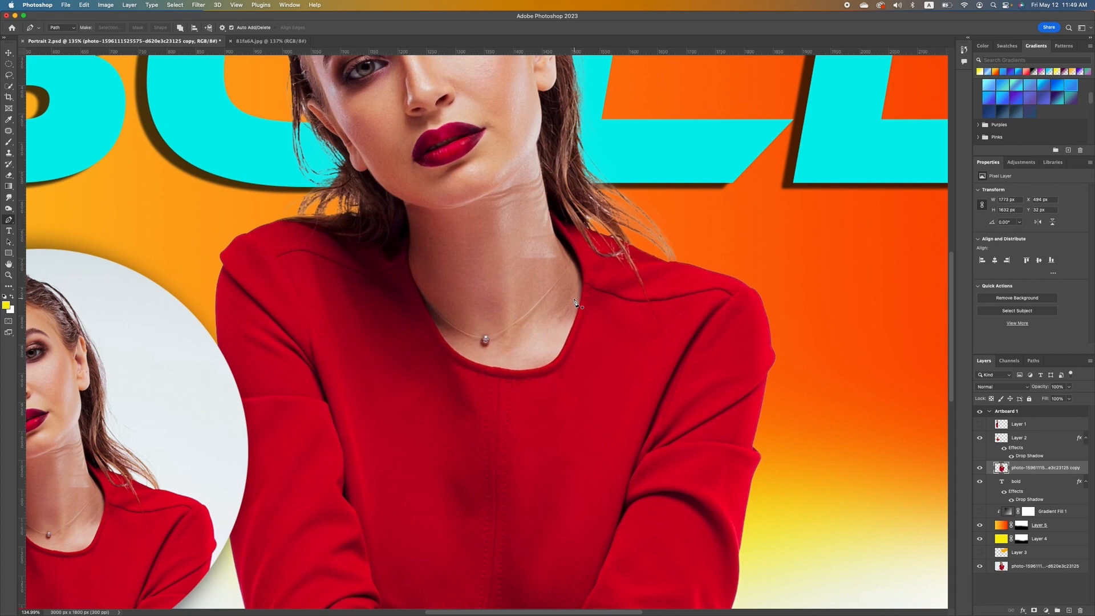
{"action": "scroll", "coordinate": [484, 334], "scroll_direction": "up", "scroll_amount": 2}
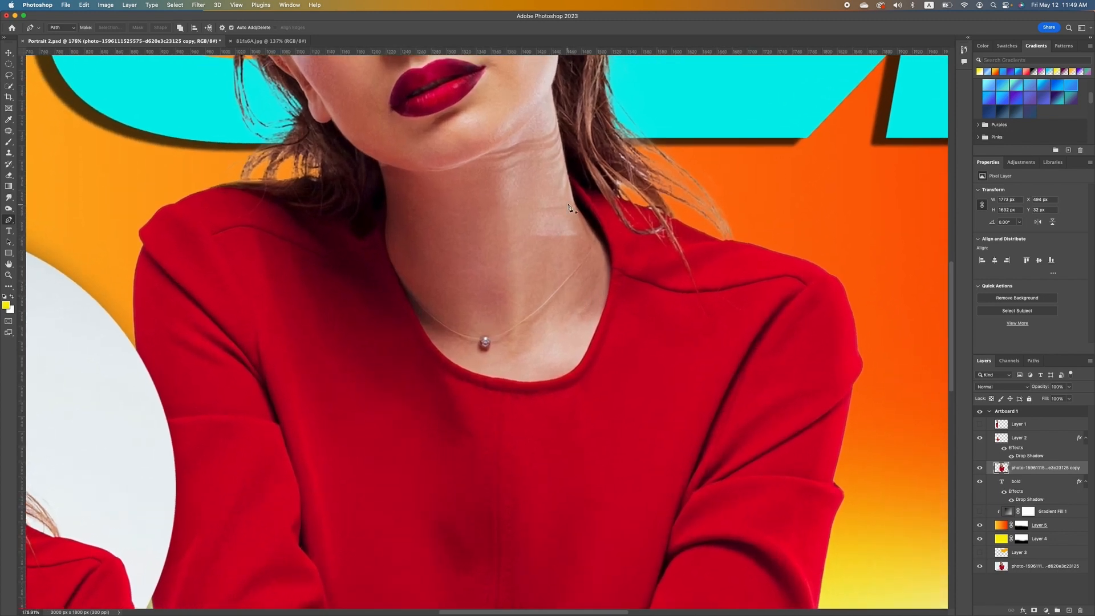
{"action": "left_click", "coordinate": [380, 228]}
{"action": "left_click", "coordinate": [396, 274]}
{"action": "mouse_move", "coordinate": [398, 277]}
{"action": "left_mouse_down"}
{"action": "mouse_move", "coordinate": [392, 292]}
{"action": "mouse_move", "coordinate": [404, 289]}
{"action": "left_mouse_up"}
{"action": "left_click", "coordinate": [411, 310]}
{"action": "left_click", "coordinate": [430, 341]}
{"action": "left_click_drag", "start_coordinate": [449, 362], "coordinate": [467, 375]}
{"action": "left_click", "coordinate": [467, 374]}
{"action": "left_click", "coordinate": [492, 378]}
{"action": "left_click_drag", "start_coordinate": [530, 384], "coordinate": [549, 386]}
{"action": "left_click_drag", "start_coordinate": [571, 374], "coordinate": [607, 236]}
{"action": "key", "text": "super+z"}
{"action": "left_click_drag", "start_coordinate": [585, 196], "coordinate": [561, 134]}
{"action": "left_click", "coordinate": [552, 87]}
{"action": "left_click", "coordinate": [540, 105]}
{"action": "left_click", "coordinate": [524, 124]}
{"action": "left_click", "coordinate": [493, 149]}
{"action": "left_click_drag", "start_coordinate": [456, 165], "coordinate": [447, 171]}
{"action": "left_click", "coordinate": [406, 170]}
{"action": "left_click", "coordinate": [375, 162]}
{"action": "left_click_drag", "start_coordinate": [386, 195], "coordinate": [387, 210]}
{"action": "left_click", "coordinate": [384, 218]}
{"action": "left_click", "coordinate": [381, 233]}
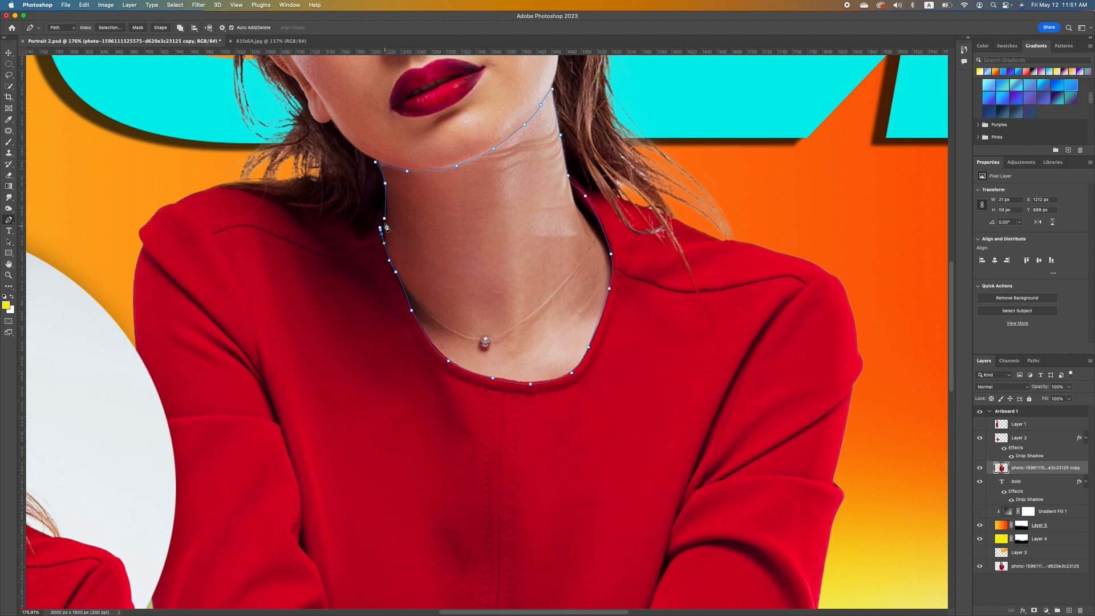
{"action": "left_click", "coordinate": [384, 219]}
{"action": "left_click", "coordinate": [379, 228]}
{"action": "scroll", "coordinate": [511, 217], "scroll_direction": "down", "scroll_amount": 6}
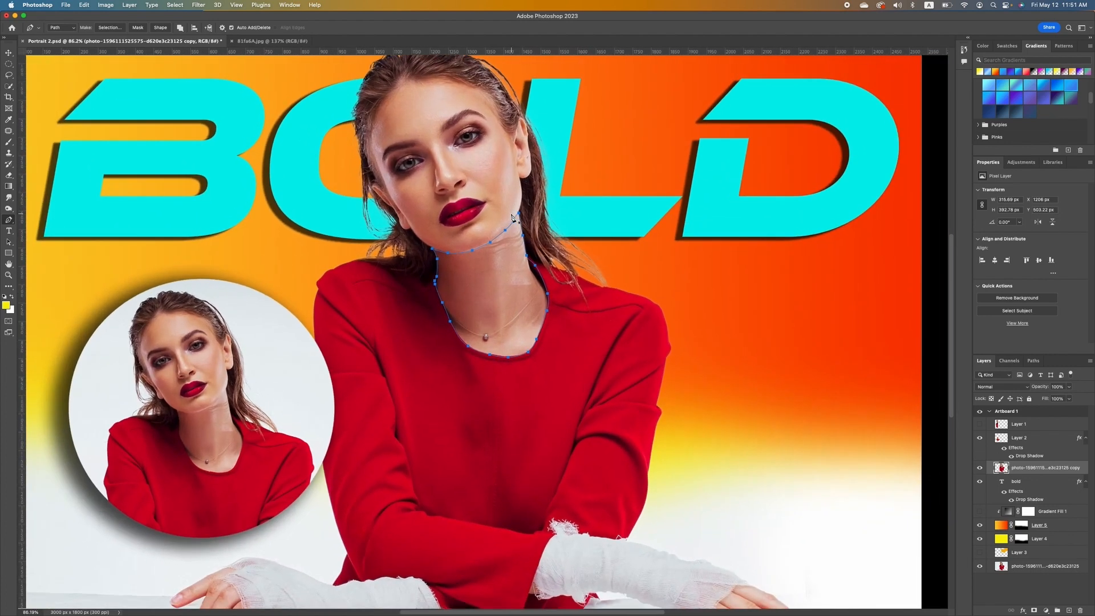
{"action": "scroll", "coordinate": [511, 217], "scroll_direction": "up", "scroll_amount": 3}
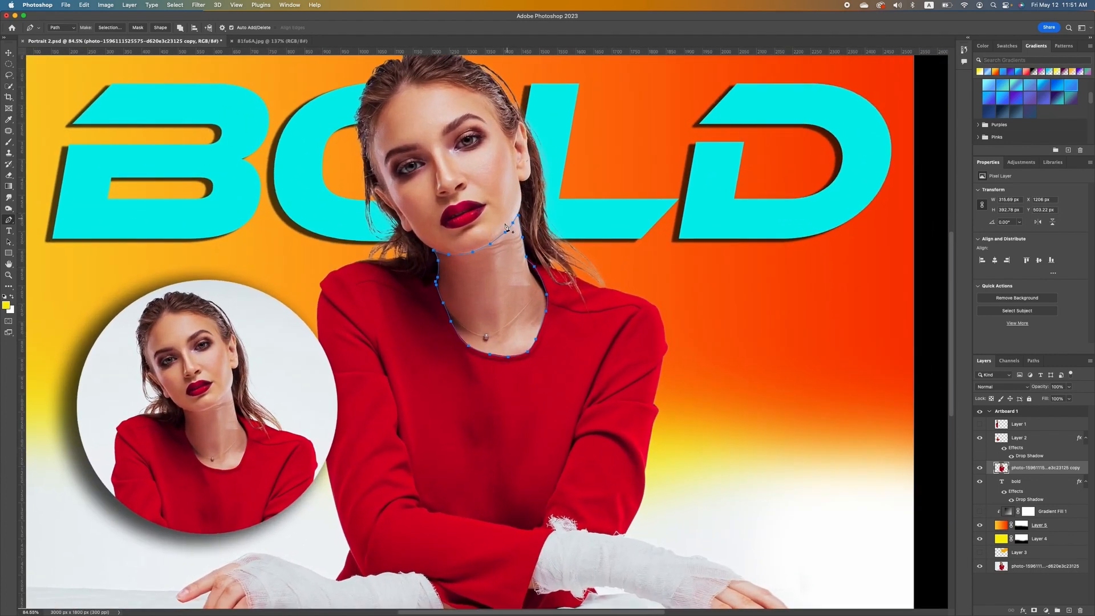
{"action": "right_click", "coordinate": [498, 280]}
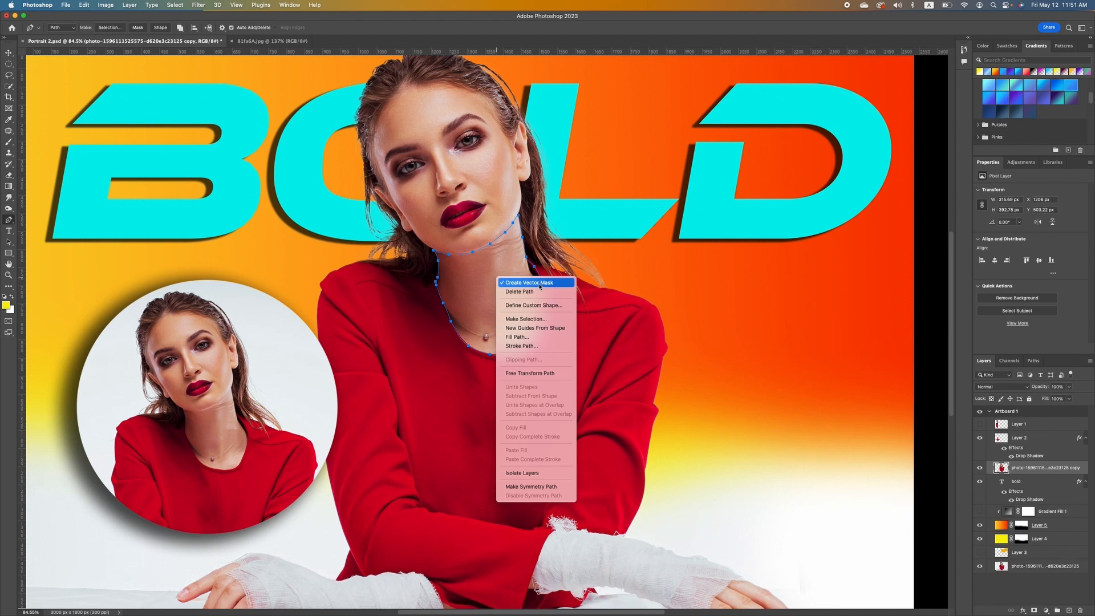
{"action": "left_click", "coordinate": [539, 284]}
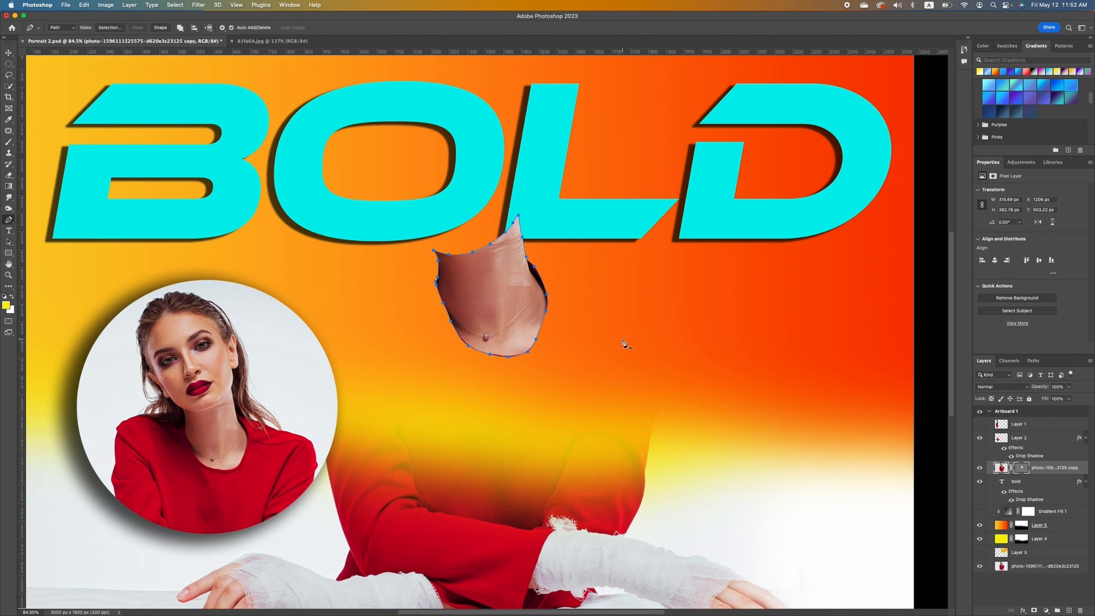
{"action": "key", "text": "super+z"}
{"action": "key", "text": "Escape"}
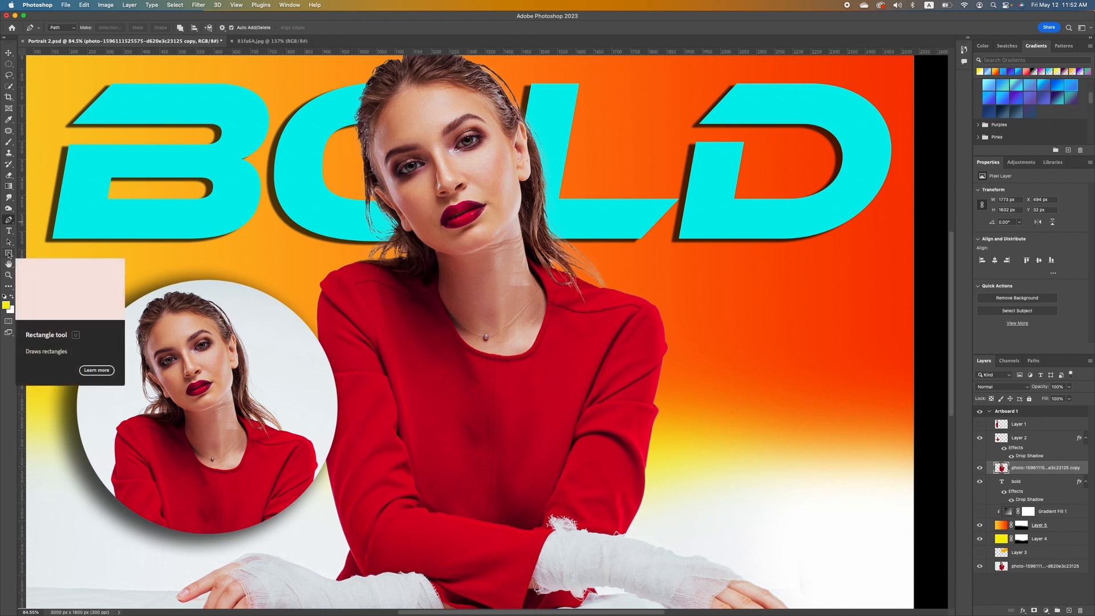
Draw an ellipse to the right of the woman with the Ellipse Tool.
{"action": "left_click", "coordinate": [8, 254]}
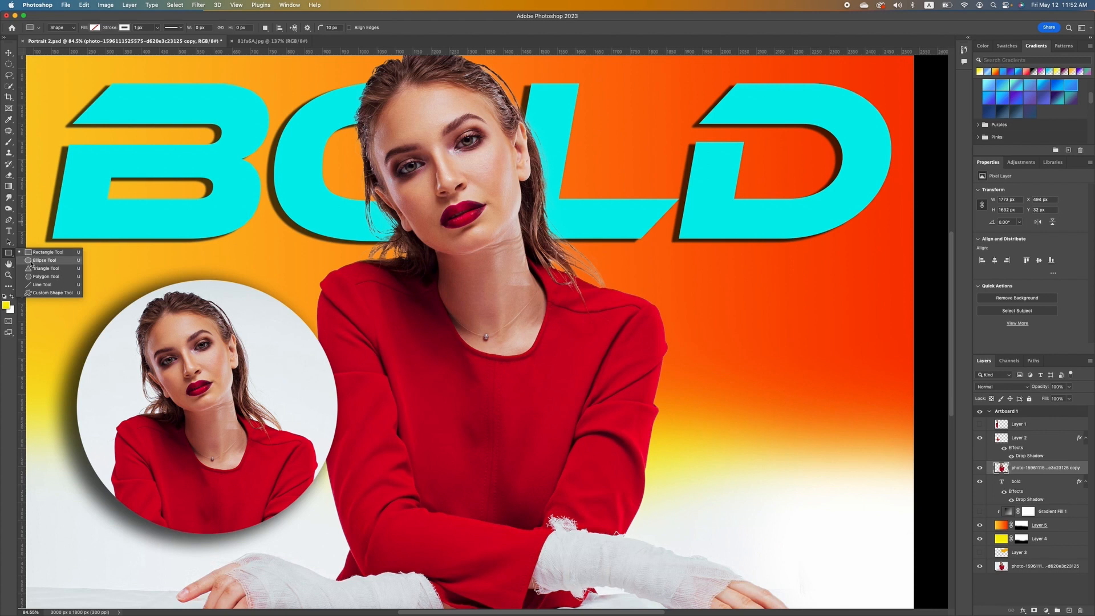
{"action": "left_click", "coordinate": [32, 261]}
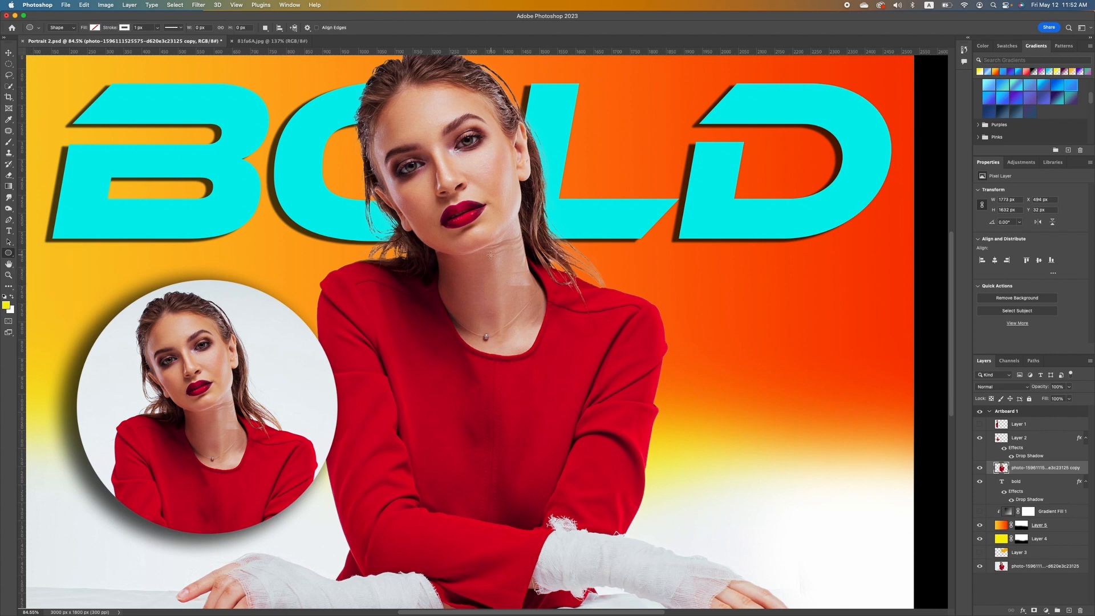
{"action": "scroll", "coordinate": [513, 332], "scroll_direction": "down", "scroll_amount": 6}
{"action": "left_click_drag", "start_coordinate": [754, 398], "coordinate": [837, 451]}
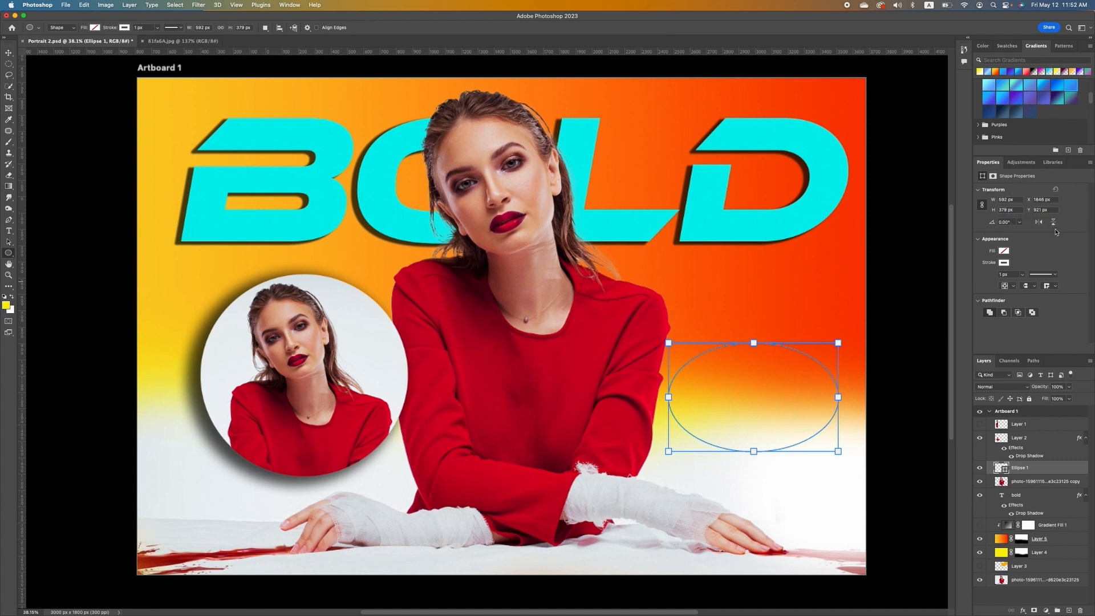
Set the ellipse width to 600 px, then enlarge it to about 626 × 522 px.
{"action": "left_click", "coordinate": [1014, 199]}
{"action": "type", "text": "600"}
{"action": "key", "text": "Return"}
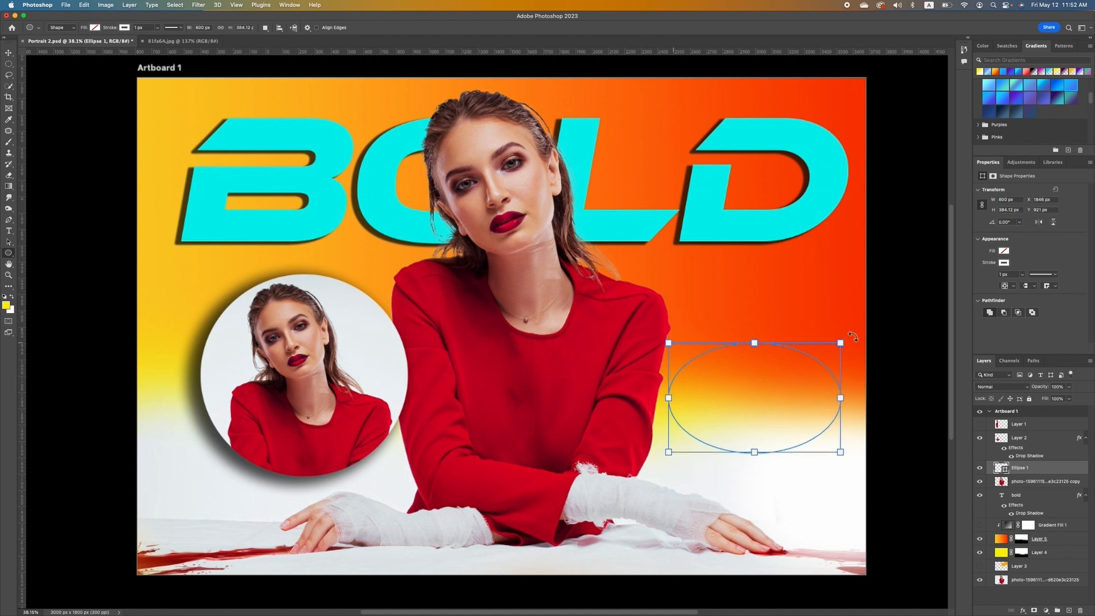
{"action": "left_click_drag", "start_coordinate": [839, 343], "coordinate": [849, 304]}
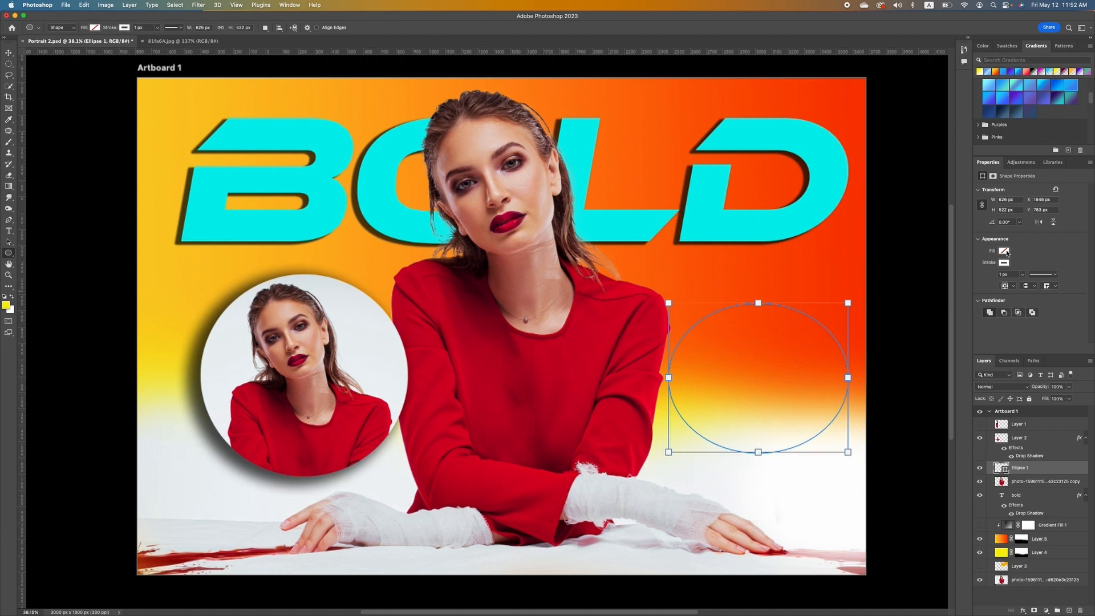
{"action": "left_click", "coordinate": [1004, 251]}
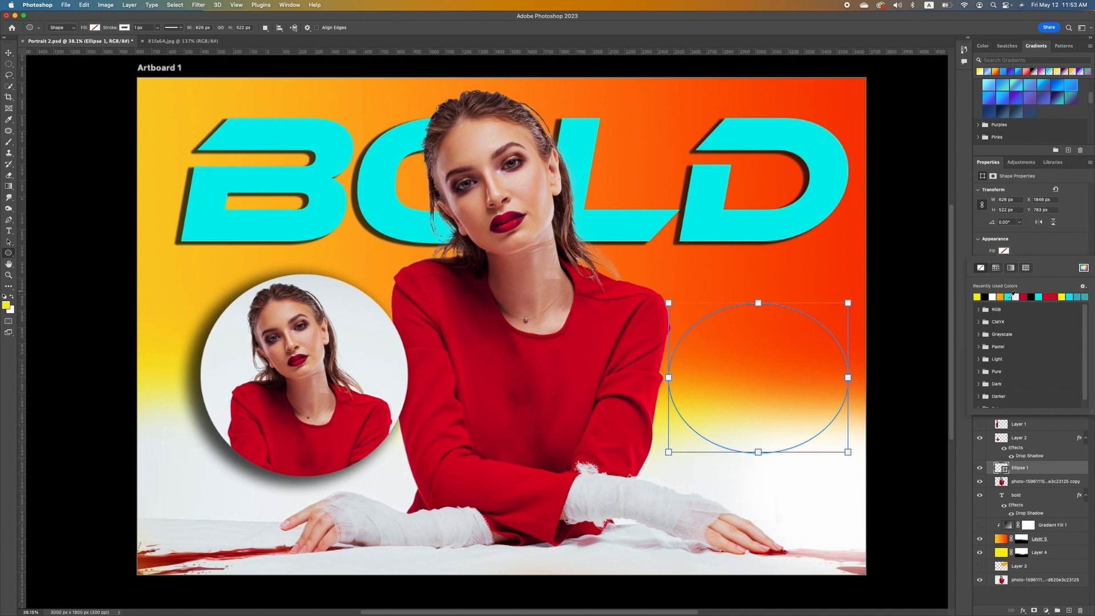
Fill the ellipse with yellow and give it a 5 px cyan outline.
{"action": "left_click", "coordinate": [977, 296]}
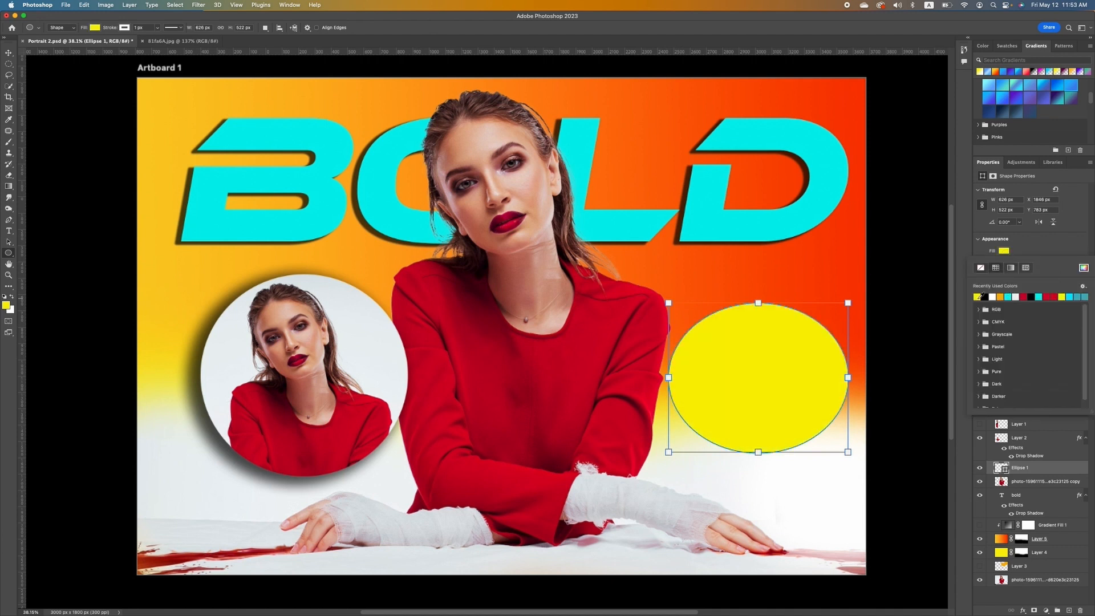
{"action": "left_click", "coordinate": [1044, 239]}
{"action": "left_click", "coordinate": [1004, 263]}
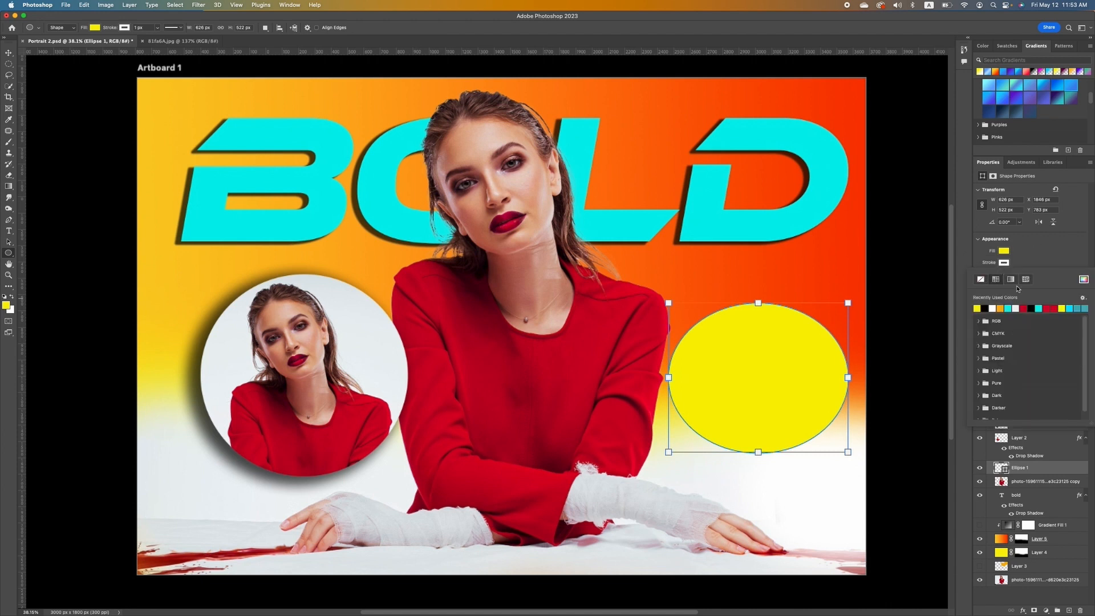
{"action": "left_click", "coordinate": [1008, 308]}
{"action": "left_click", "coordinate": [1044, 249]}
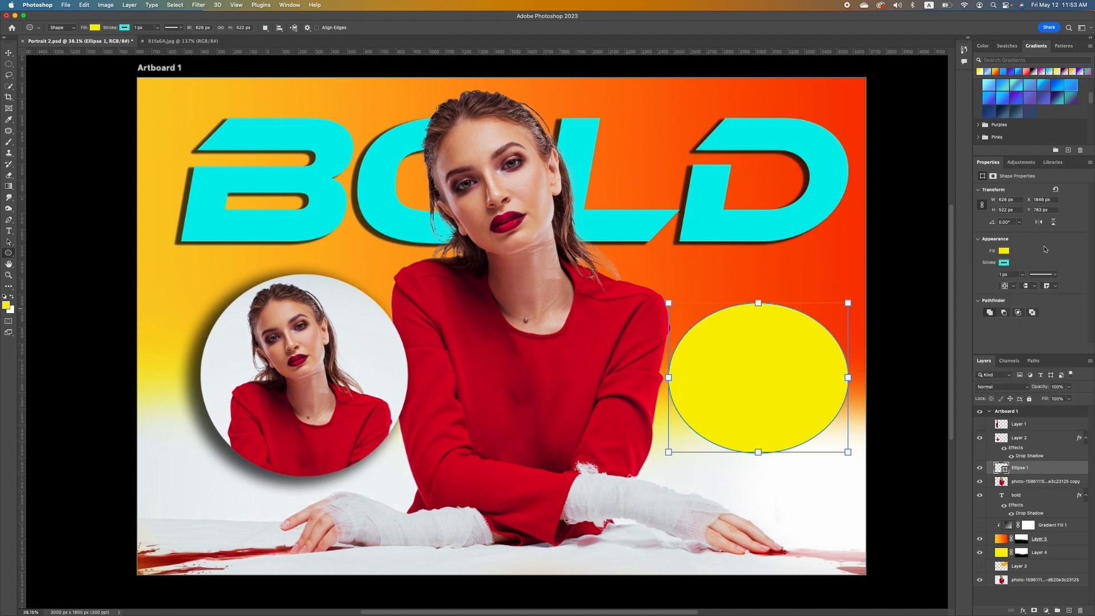
{"action": "left_click", "coordinate": [1014, 274]}
{"action": "type", "text": "5"}
{"action": "key", "text": "Return"}
Change the ellipse fill to cyan sampled from the letter D of BOLD.
{"action": "left_click", "coordinate": [9, 53]}
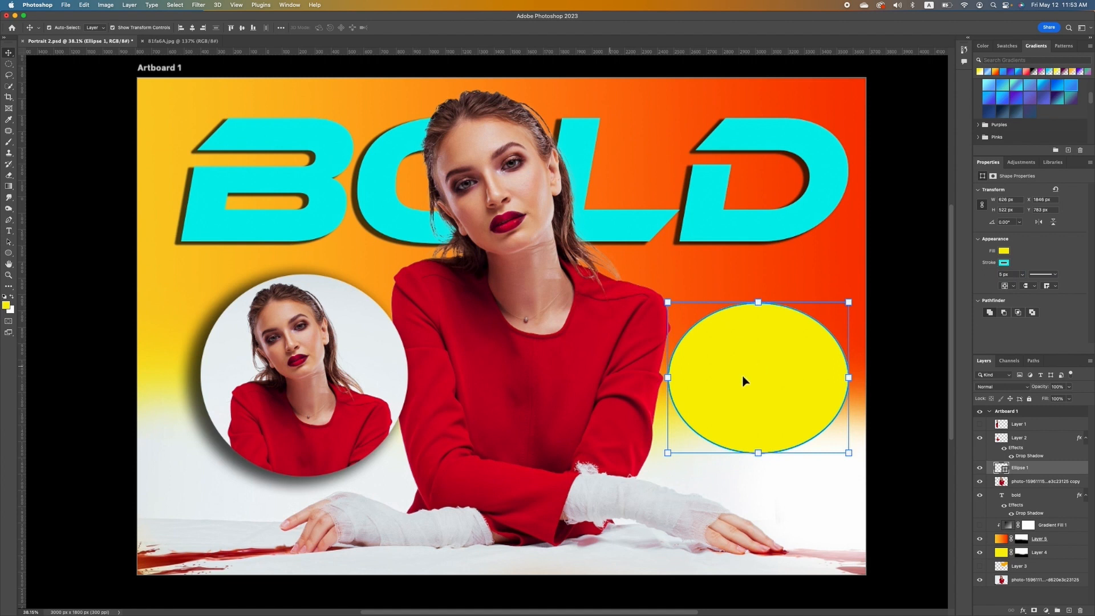
{"action": "left_click", "coordinate": [906, 484]}
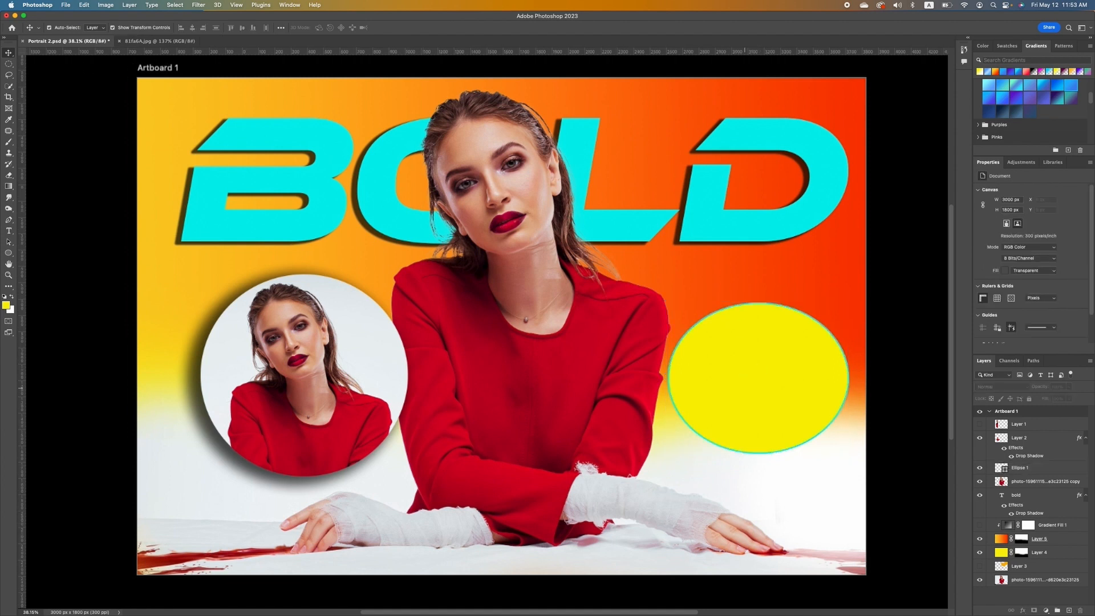
{"action": "left_click", "coordinate": [775, 378]}
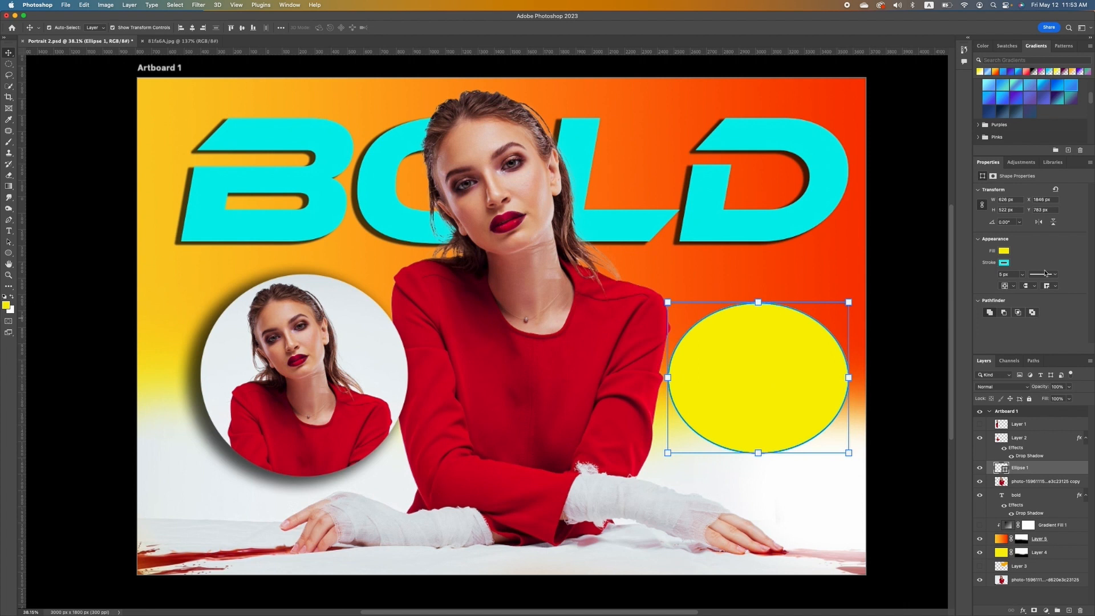
{"action": "left_click", "coordinate": [1004, 250]}
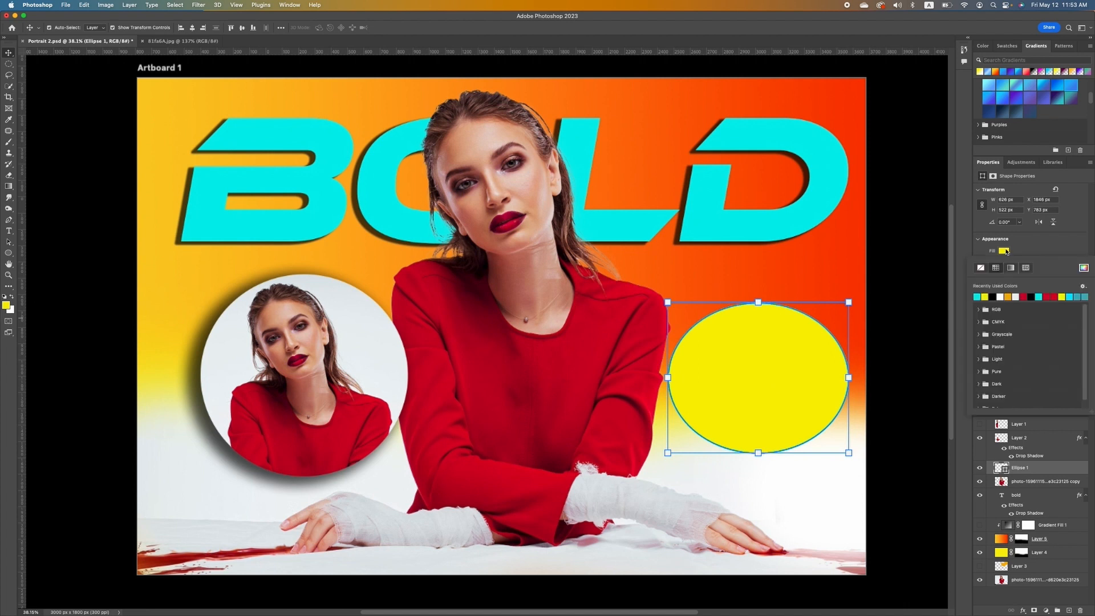
{"action": "left_click", "coordinate": [1083, 267]}
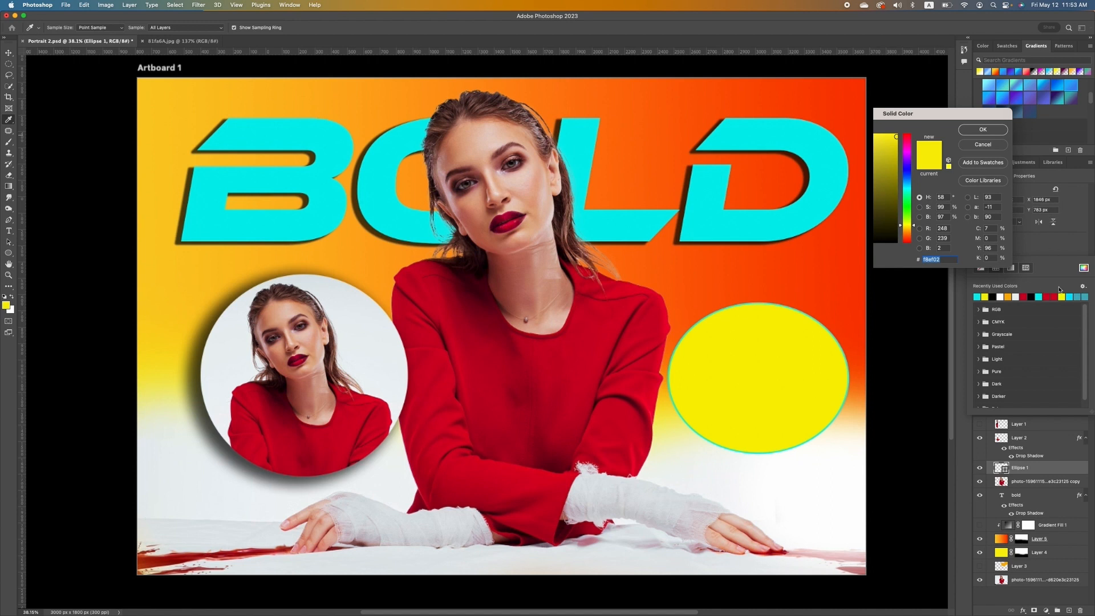
{"action": "left_click", "coordinate": [823, 244]}
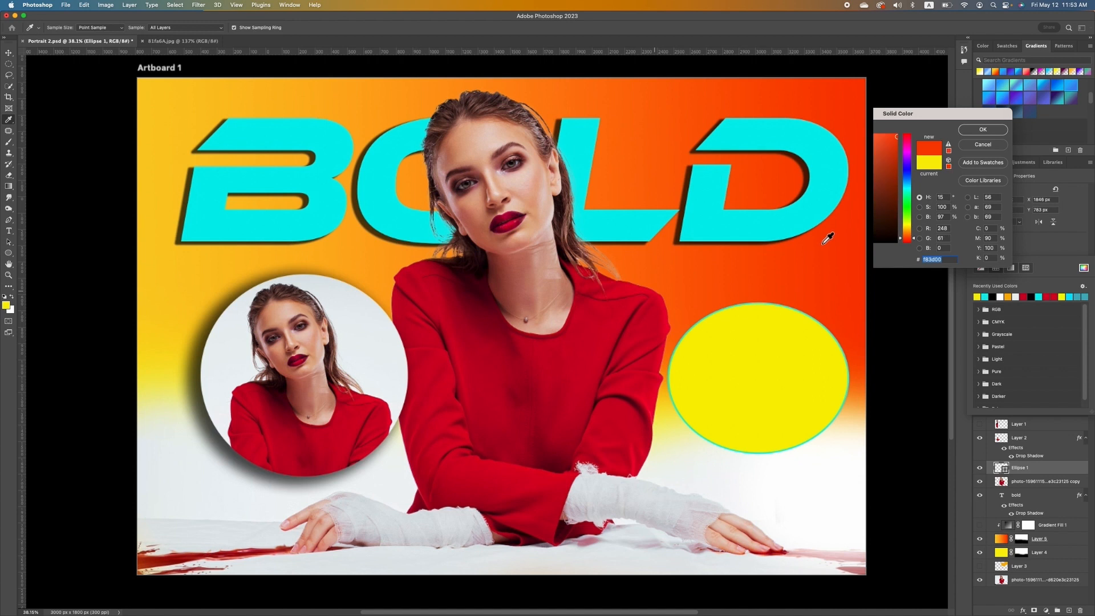
{"action": "left_click", "coordinate": [753, 137]}
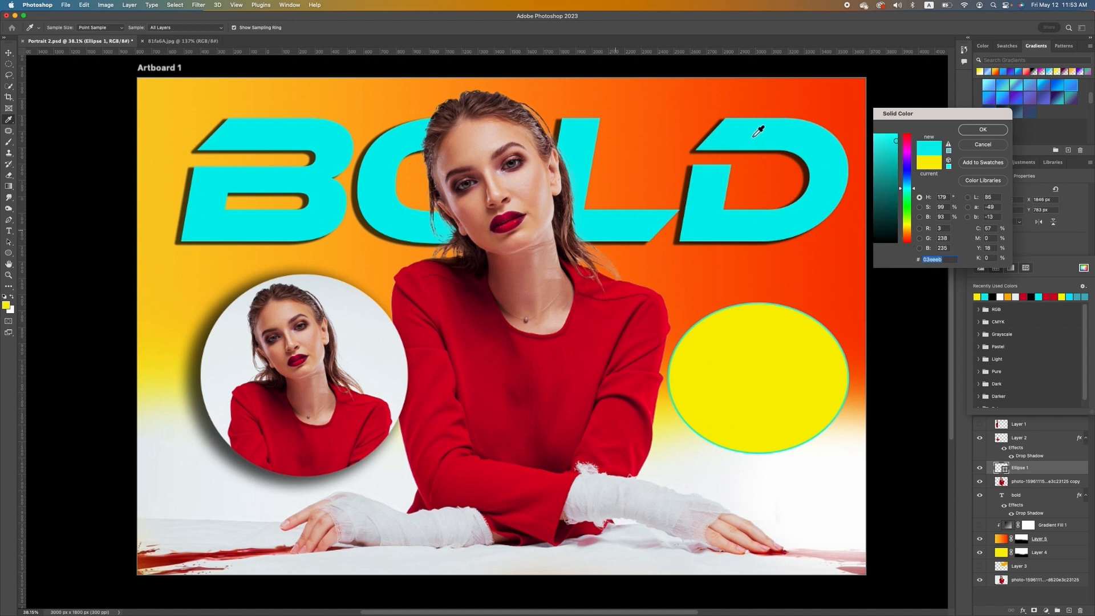
{"action": "left_click", "coordinate": [986, 130]}
{"action": "scroll", "coordinate": [527, 271], "scroll_direction": "up", "scroll_amount": 5}
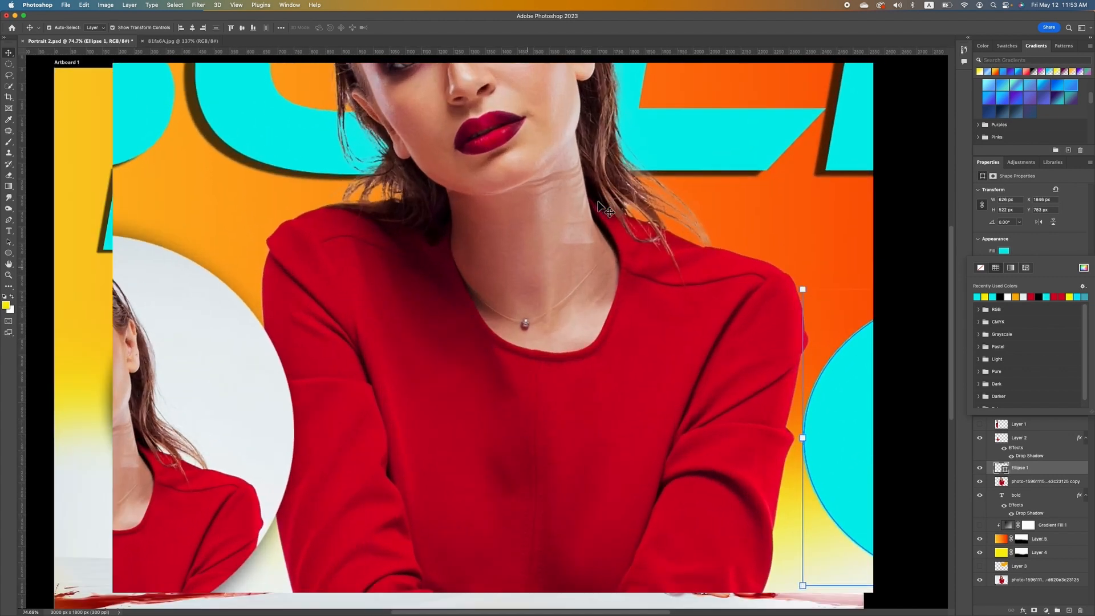
{"action": "scroll", "coordinate": [528, 271], "scroll_direction": "down", "scroll_amount": 5}
{"action": "scroll", "coordinate": [531, 272], "scroll_direction": "down", "scroll_amount": 1}
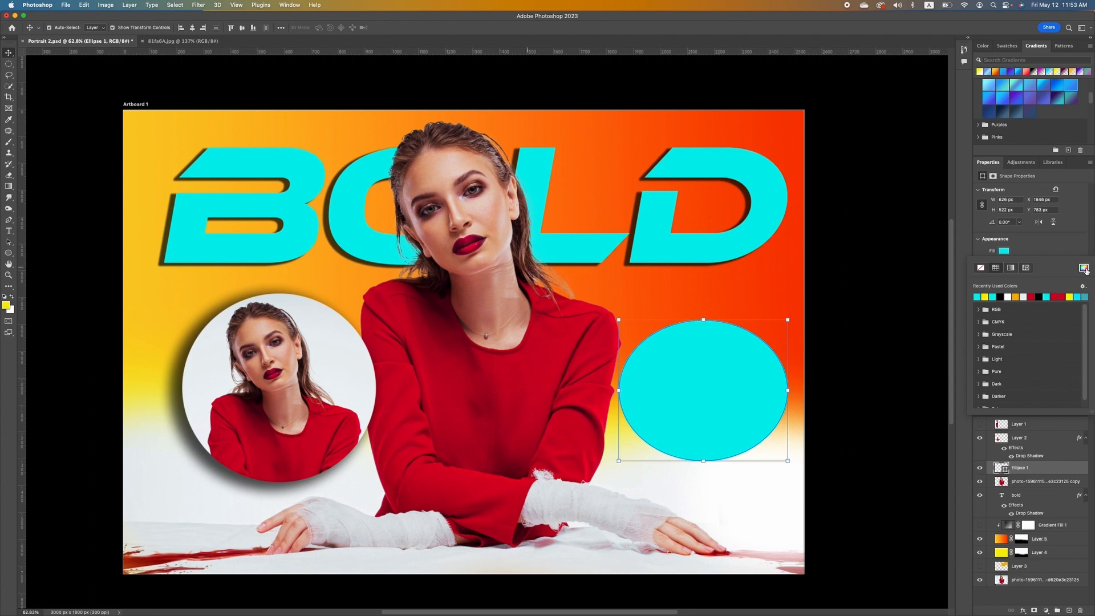
Fill the ellipse with the purple-red-orange gradient from the Reds presets.
{"action": "left_click", "coordinate": [1010, 268]}
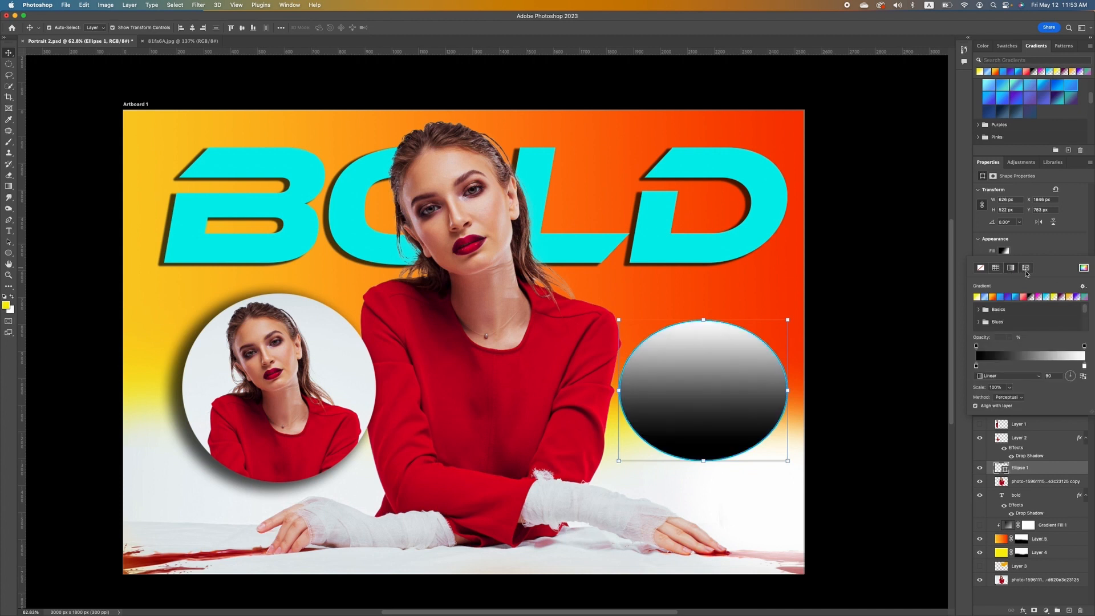
{"action": "left_click", "coordinate": [995, 297]}
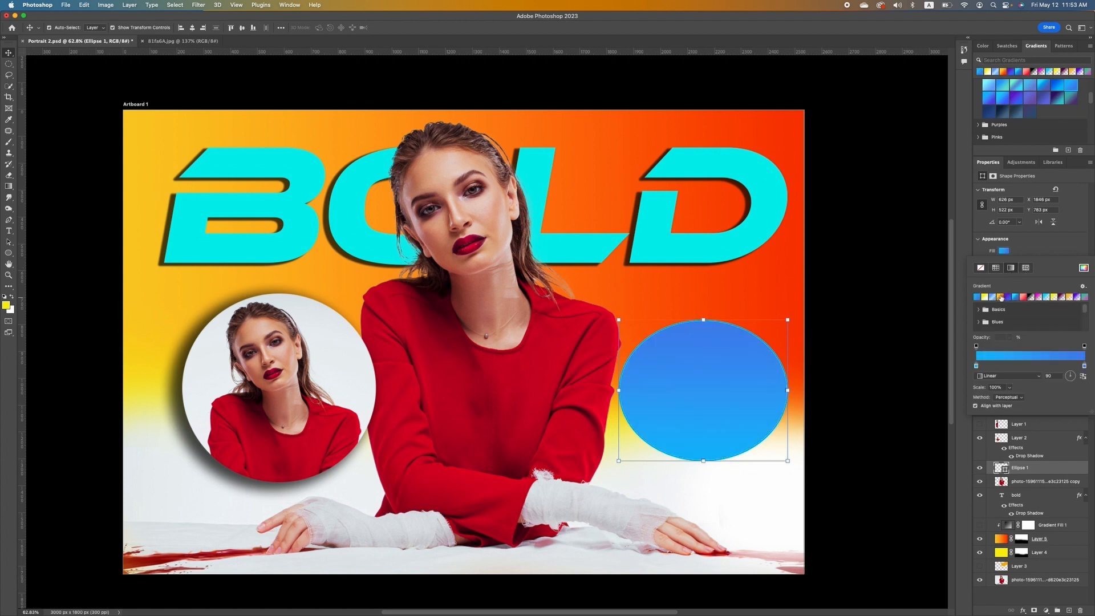
{"action": "left_click", "coordinate": [999, 297]}
{"action": "left_click", "coordinate": [1022, 298]}
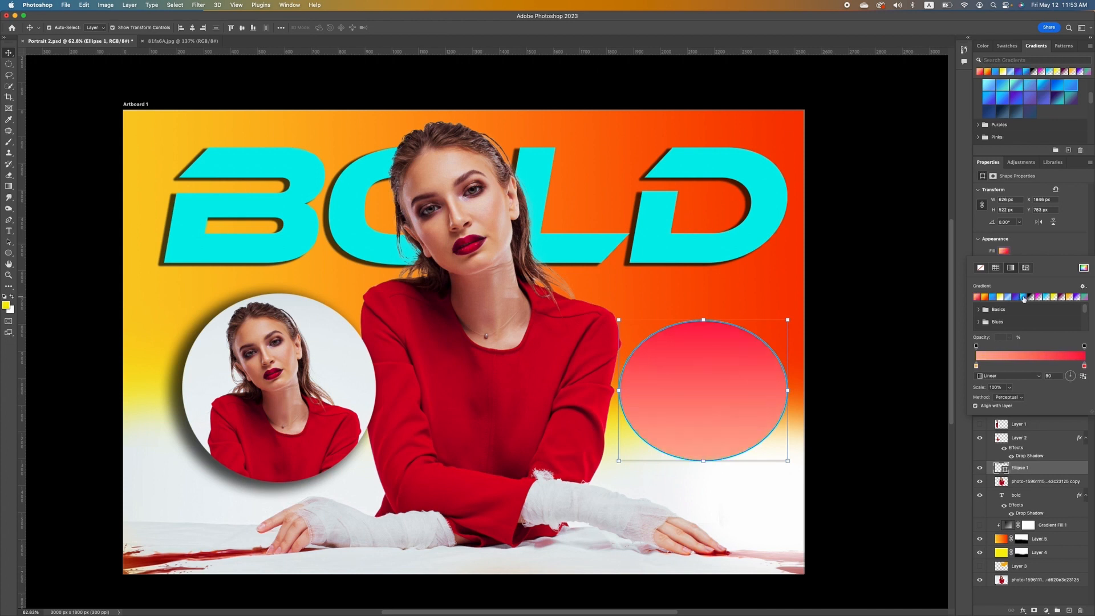
{"action": "left_click", "coordinate": [1046, 297]}
{"action": "left_click", "coordinate": [1054, 297]}
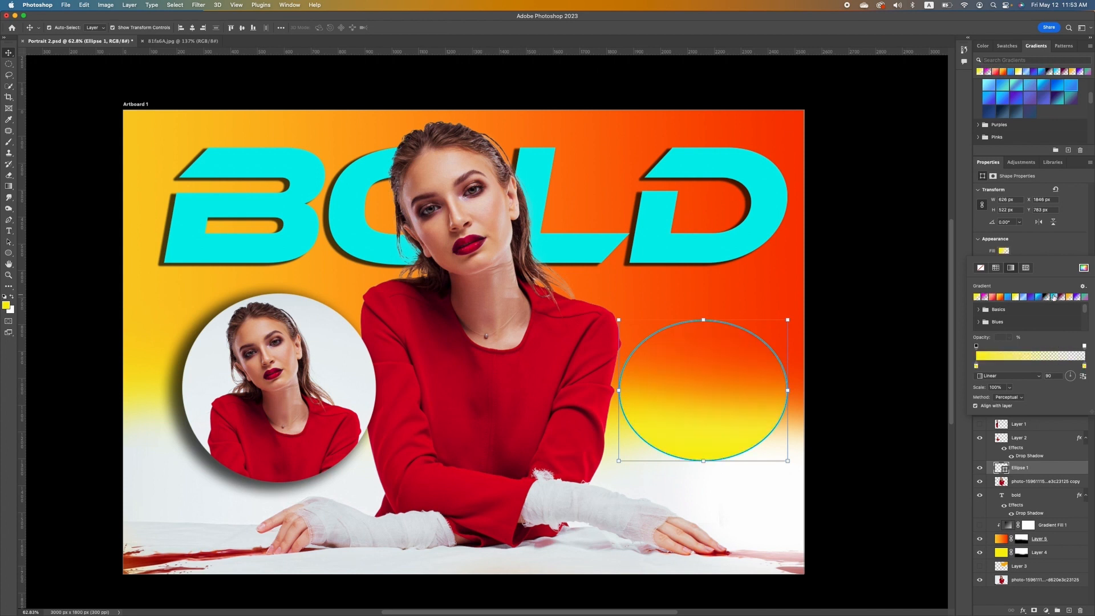
{"action": "left_click", "coordinate": [1085, 297]}
{"action": "scroll", "coordinate": [982, 317], "scroll_direction": "down", "scroll_amount": 3}
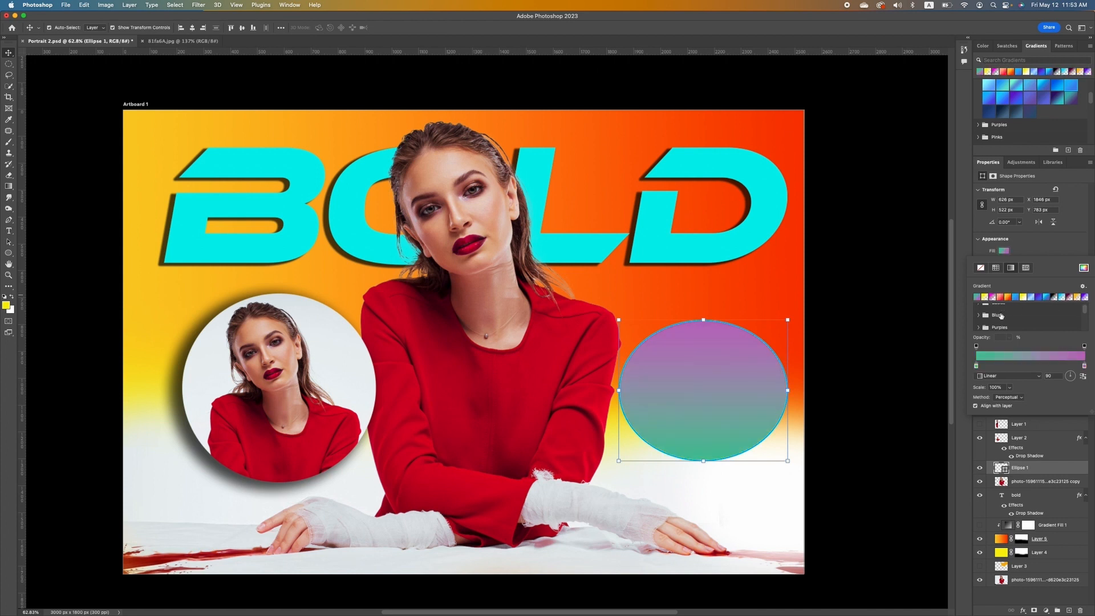
{"action": "left_click", "coordinate": [978, 317]}
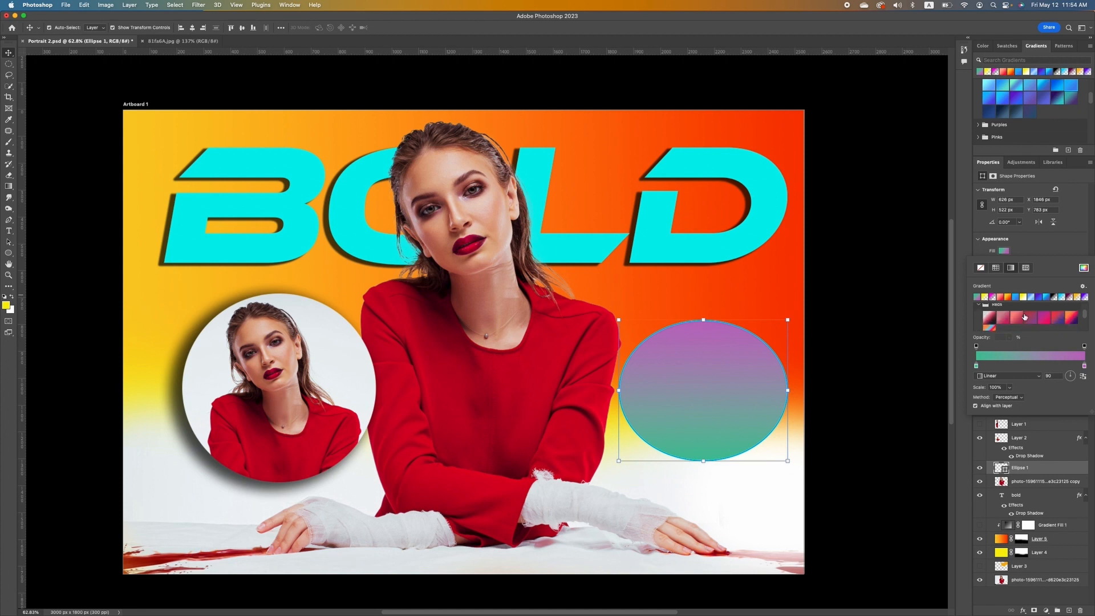
{"action": "left_click", "coordinate": [1070, 312]}
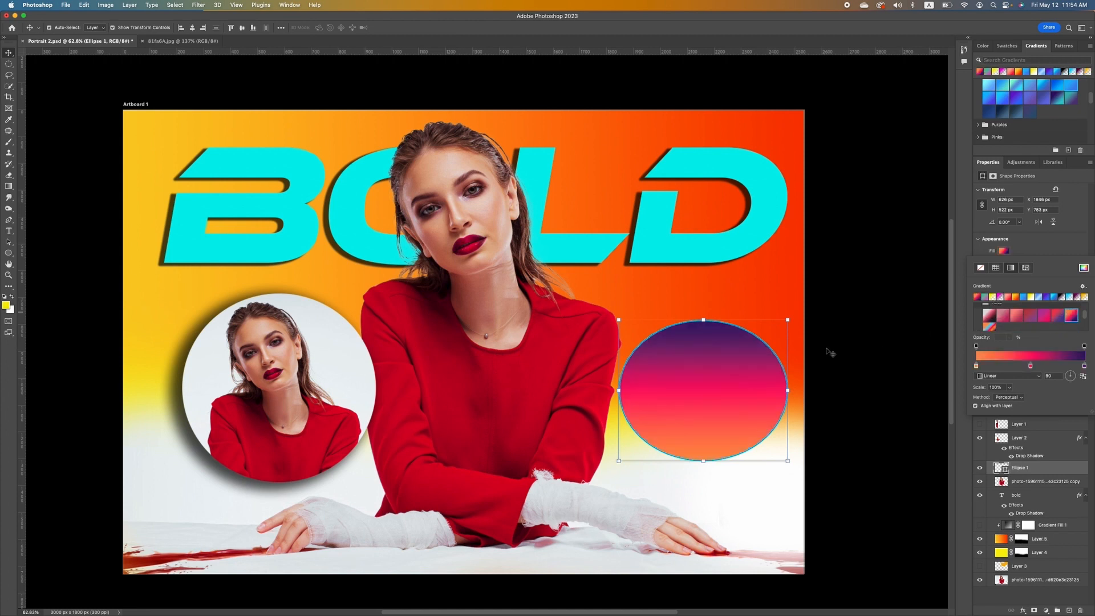
Move the ellipse lower and shrink it to about 293 × 245 px.
{"action": "left_click", "coordinate": [869, 346]}
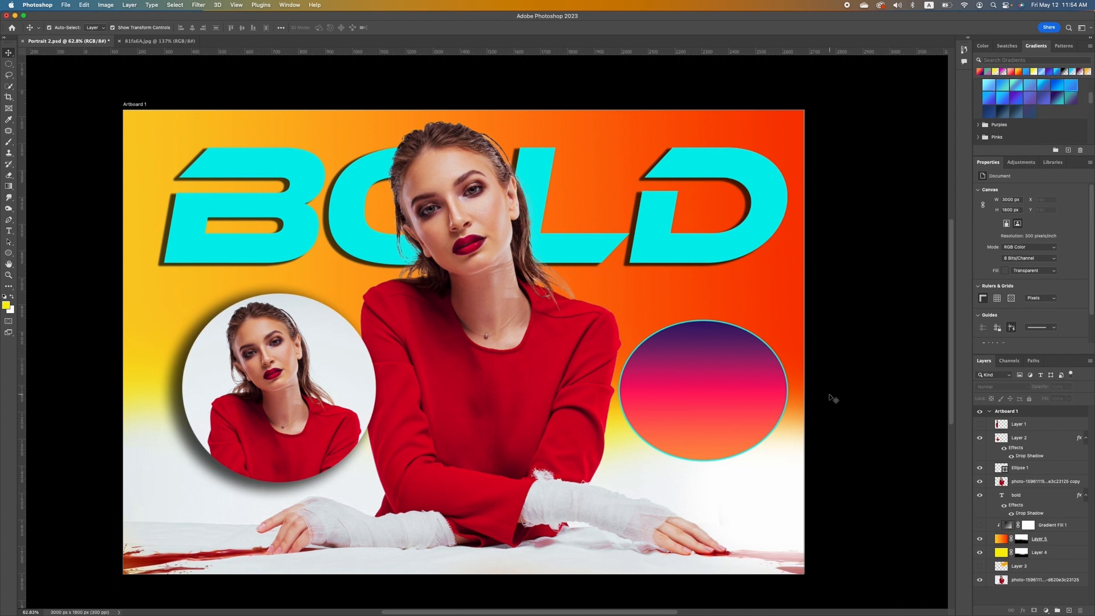
{"action": "left_click_drag", "start_coordinate": [680, 401], "coordinate": [680, 434]}
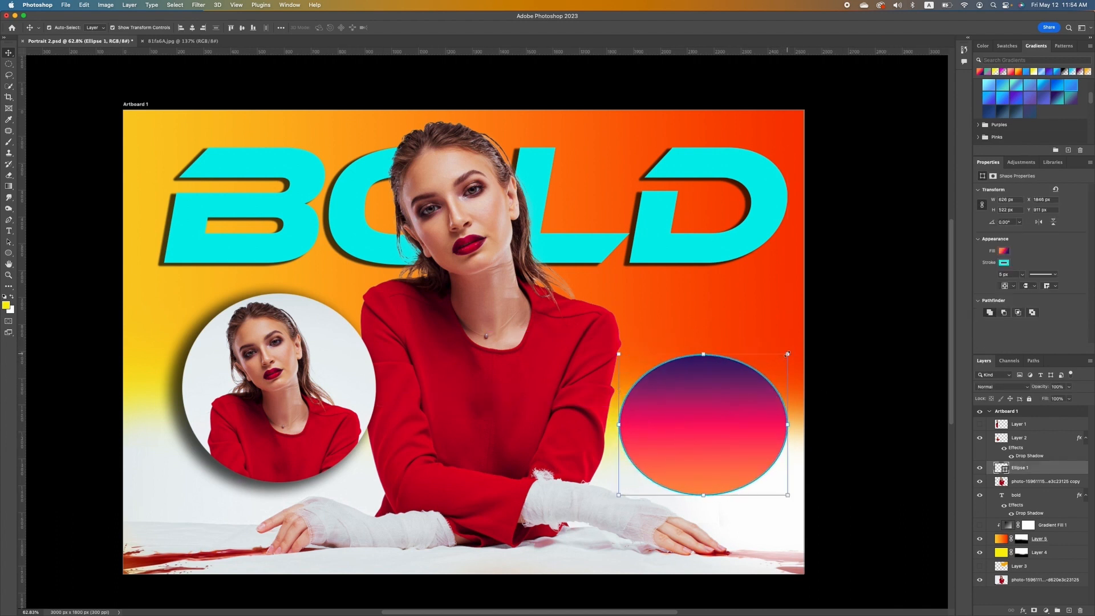
{"action": "left_click_drag", "start_coordinate": [792, 352], "coordinate": [685, 414]}
{"action": "left_click_drag", "start_coordinate": [666, 453], "coordinate": [690, 453]}
{"action": "key", "text": "Return"}
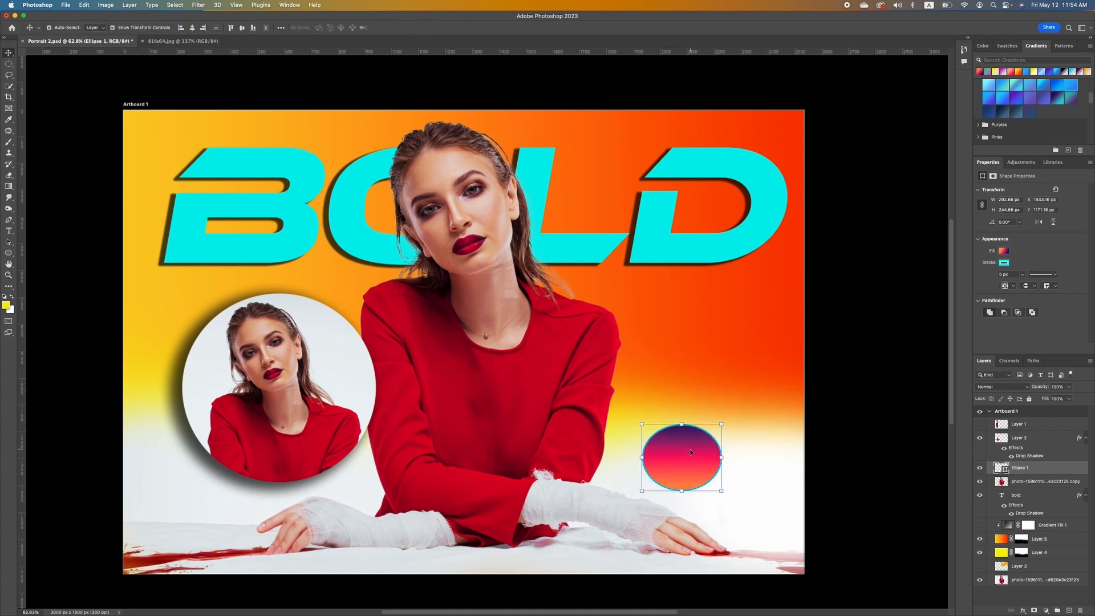
Draw a six-sided hexagon above the small ellipse, then deselect it.
{"action": "left_click", "coordinate": [10, 254]}
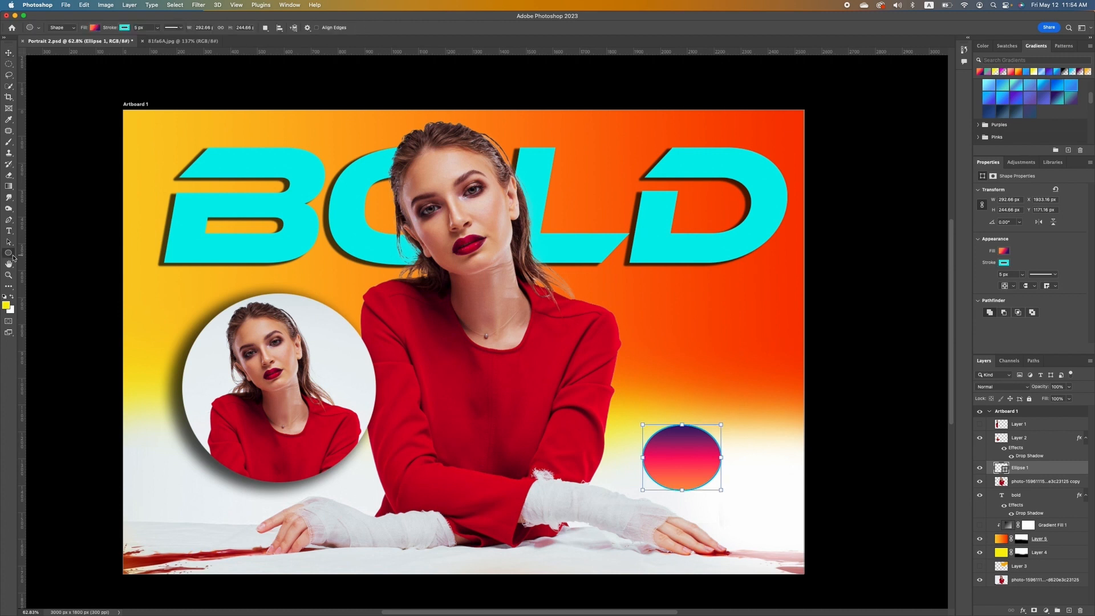
{"action": "right_click", "coordinate": [14, 259]}
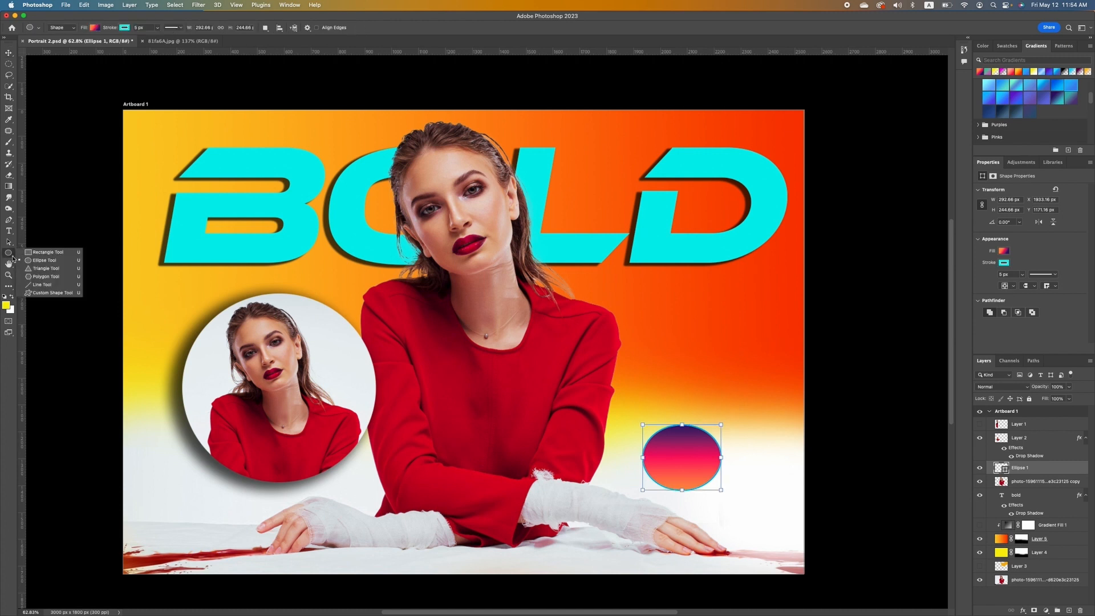
{"action": "left_click", "coordinate": [43, 277]}
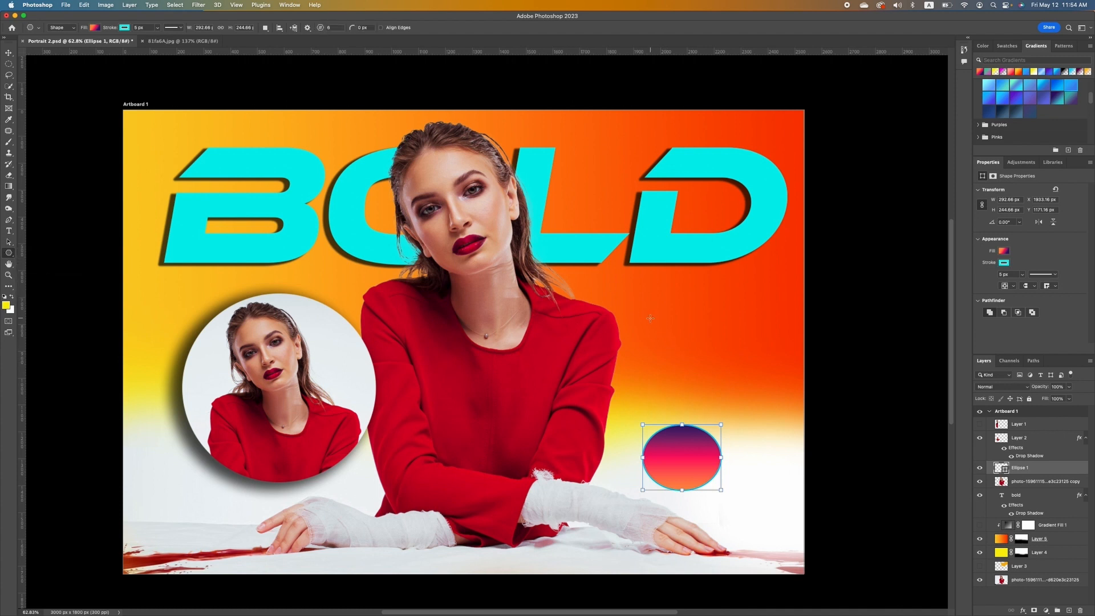
{"action": "left_click_drag", "start_coordinate": [650, 317], "coordinate": [776, 424]}
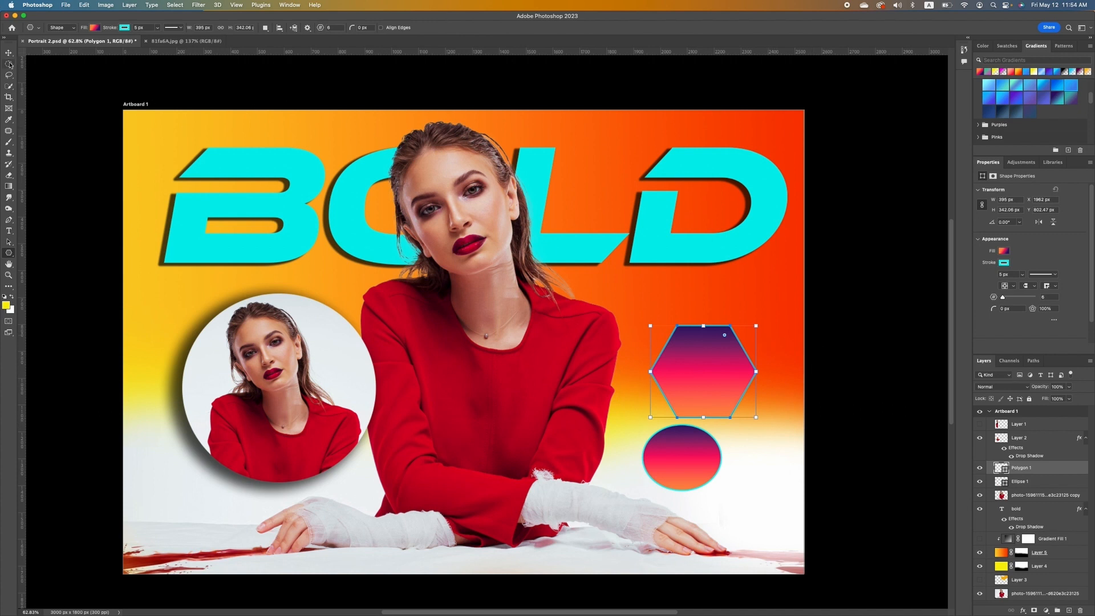
{"action": "key", "text": "v"}
{"action": "left_click", "coordinate": [105, 325]}
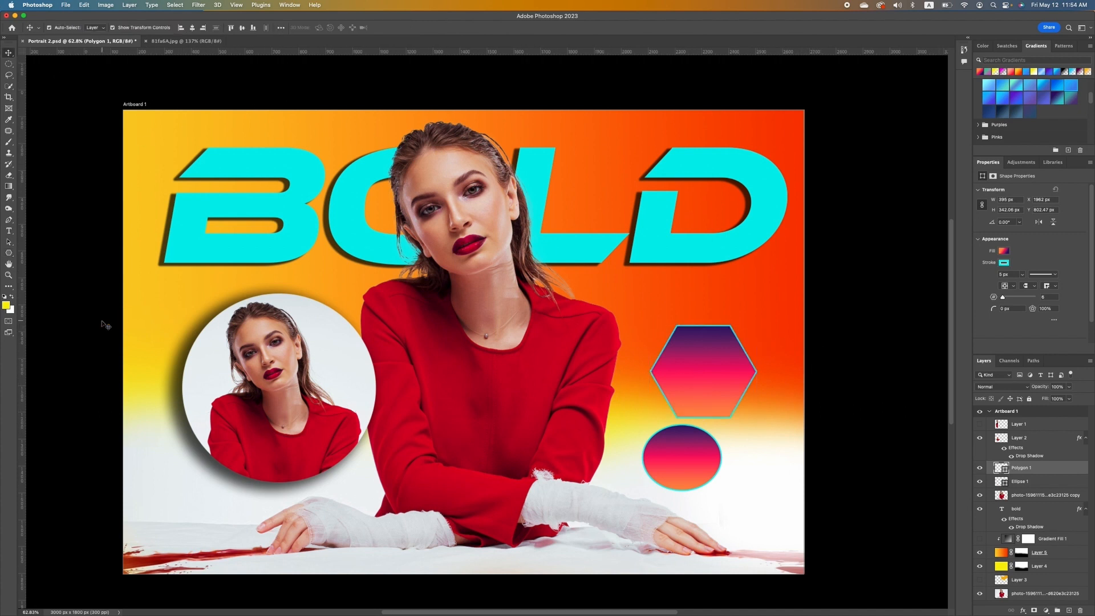
{"action": "left_click", "coordinate": [9, 275]}
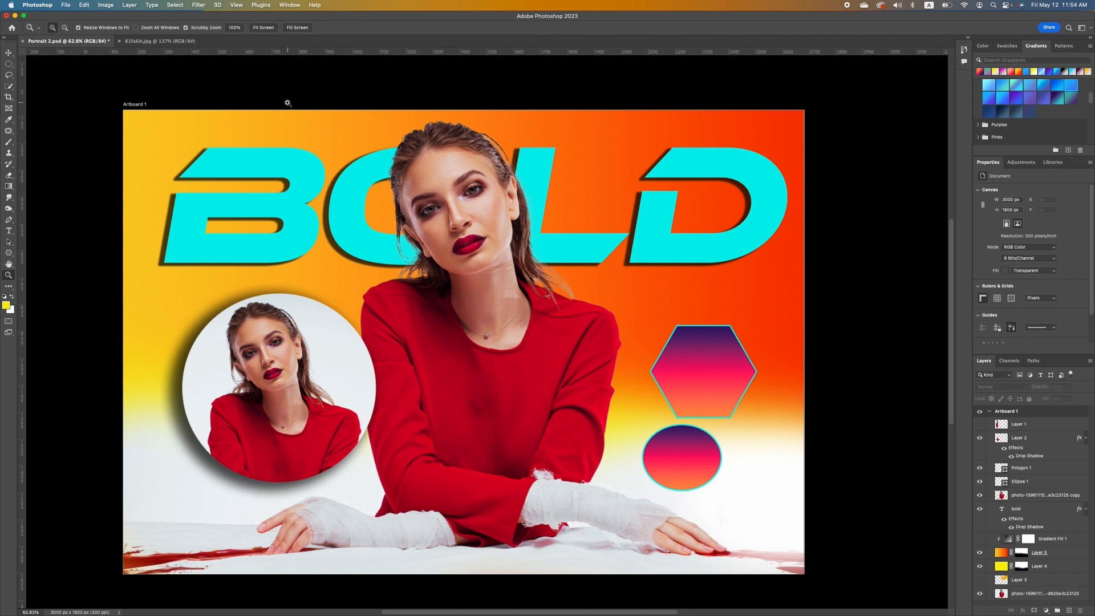
{"action": "left_click", "coordinate": [267, 29]}
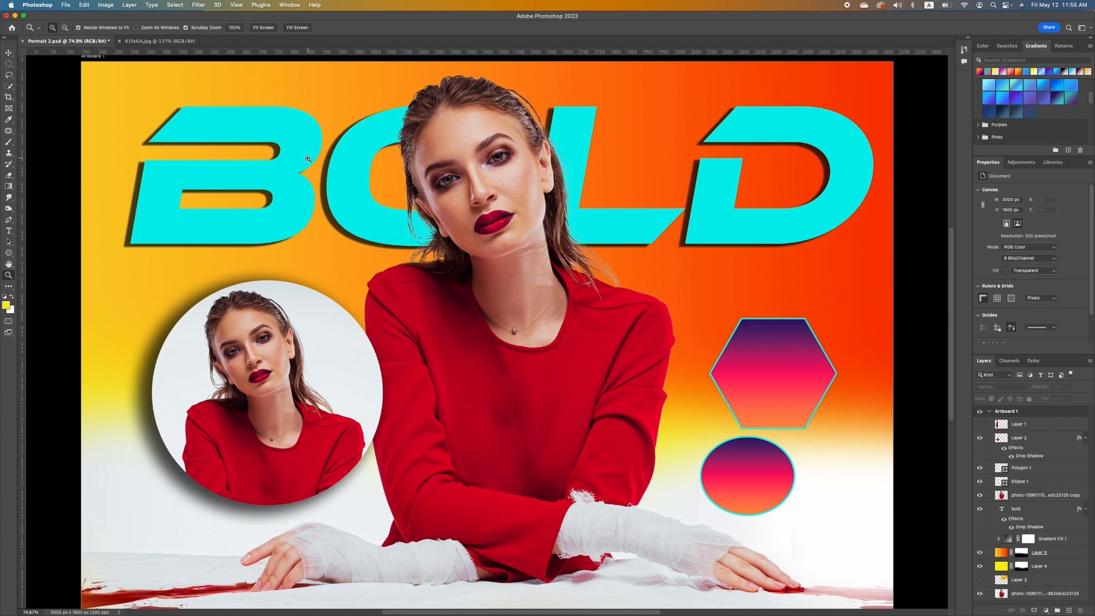
{"action": "left_click_drag", "start_coordinate": [308, 159], "coordinate": [522, 354]}
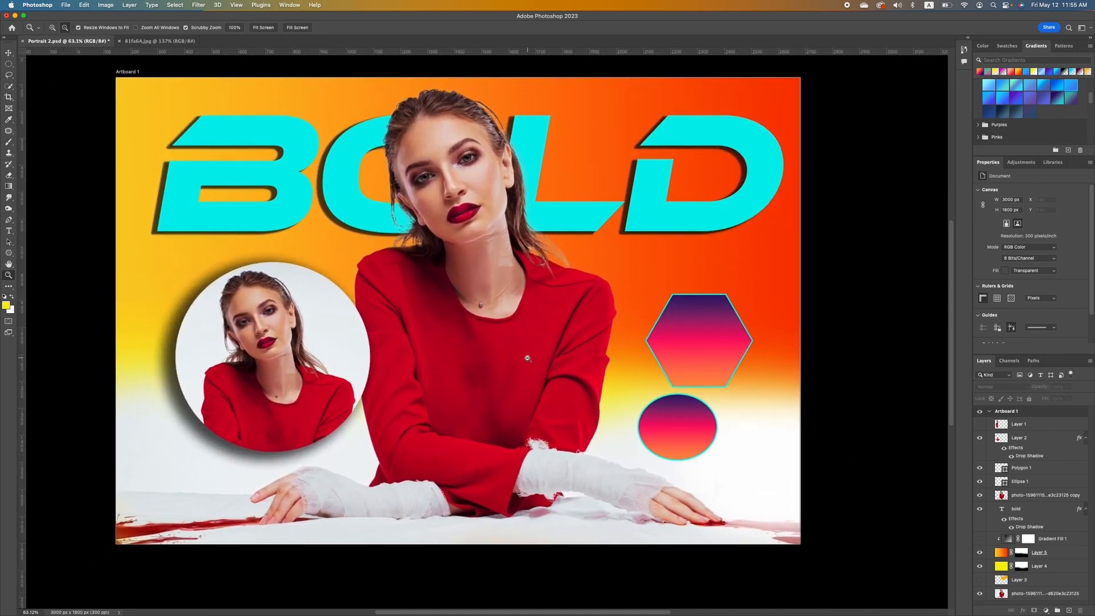
{"action": "left_click_drag", "start_coordinate": [496, 314], "coordinate": [497, 314]}
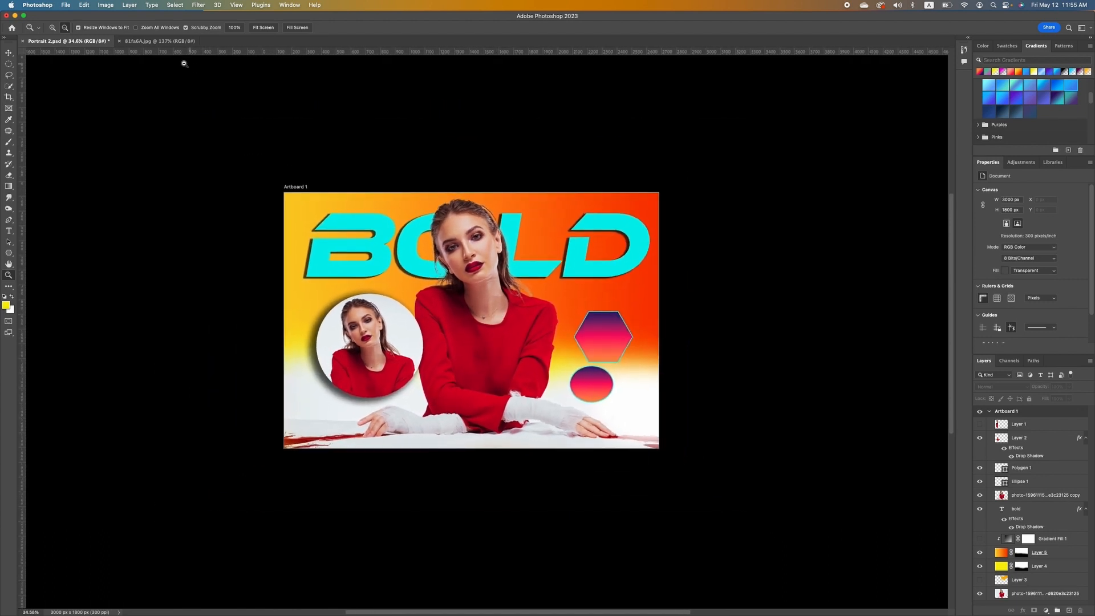
{"action": "left_click", "coordinate": [408, 246]}
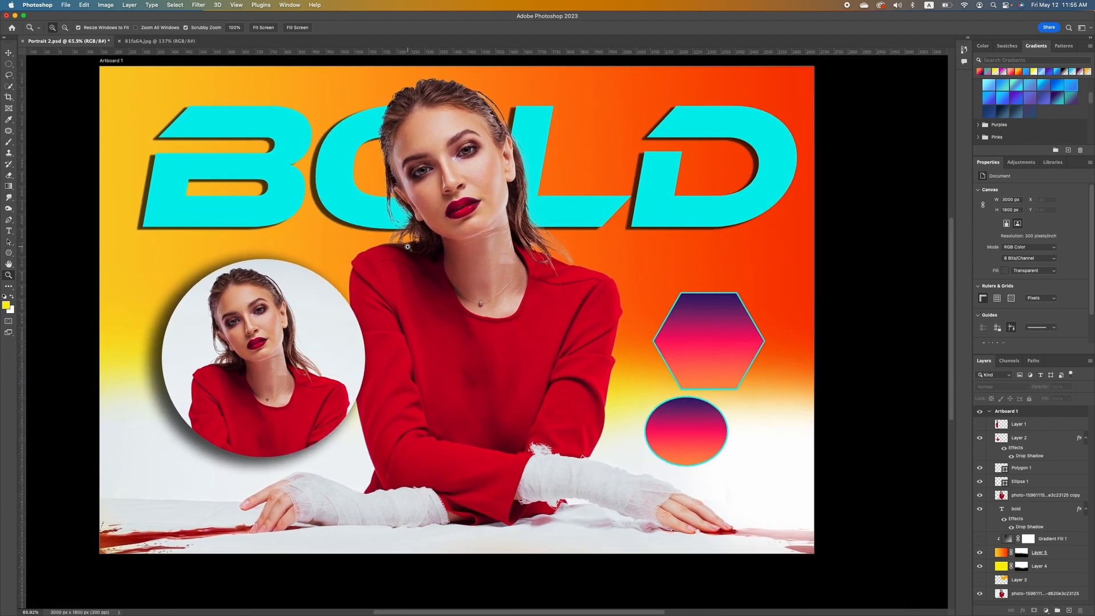